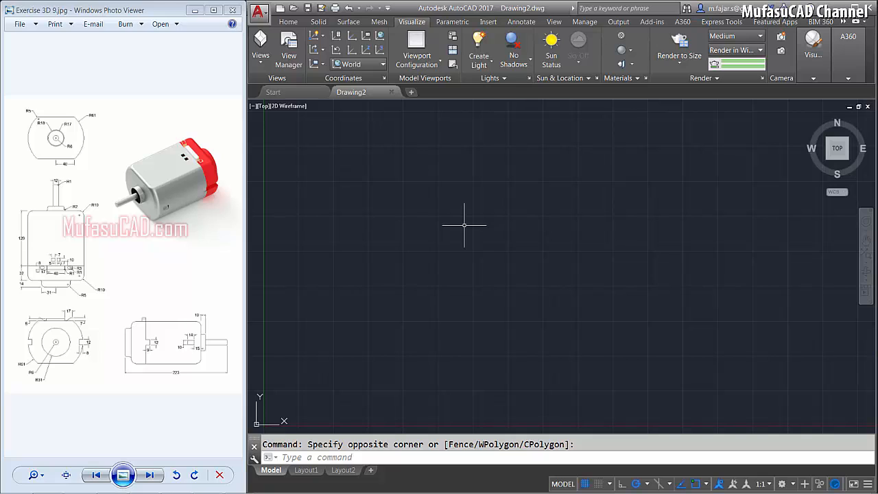
- Draw a circle with a radius of 61 for the motor body's outline
{"action": "type", "text": "c"}
{"action": "key", "text": "space"}
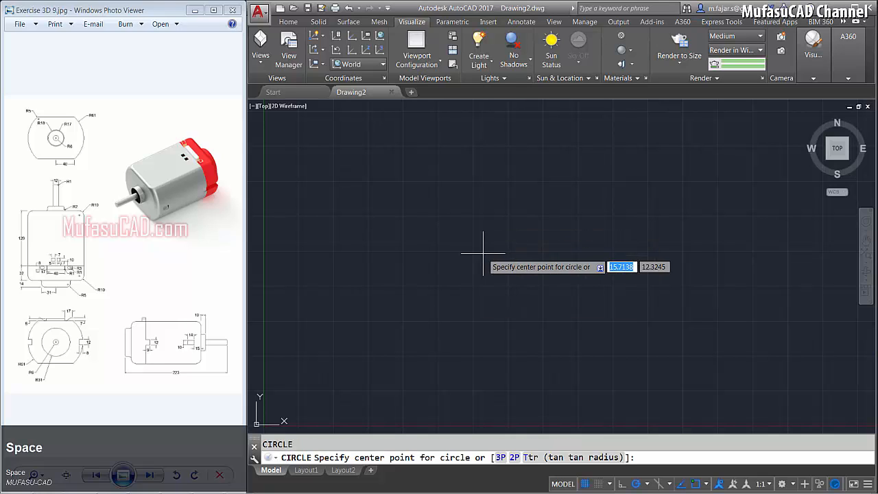
{"action": "left_click", "coordinate": [483, 251]}
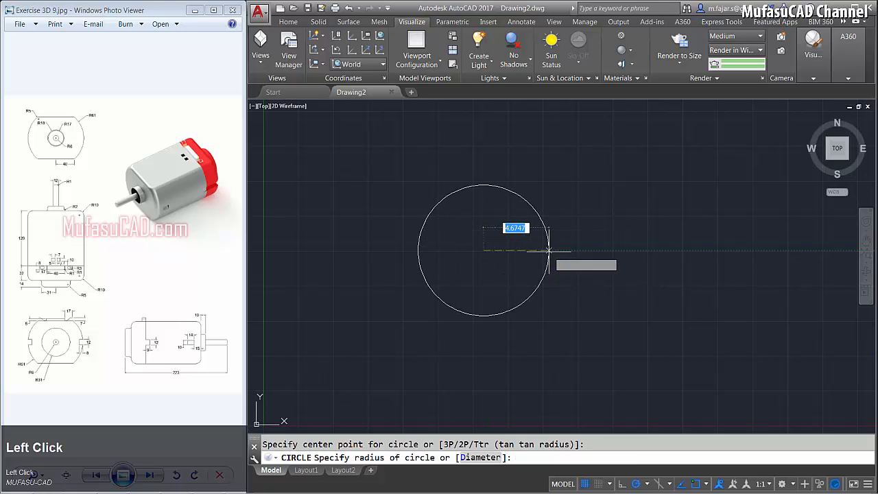
{"action": "type", "text": "61"}
{"action": "key", "text": "Return"}
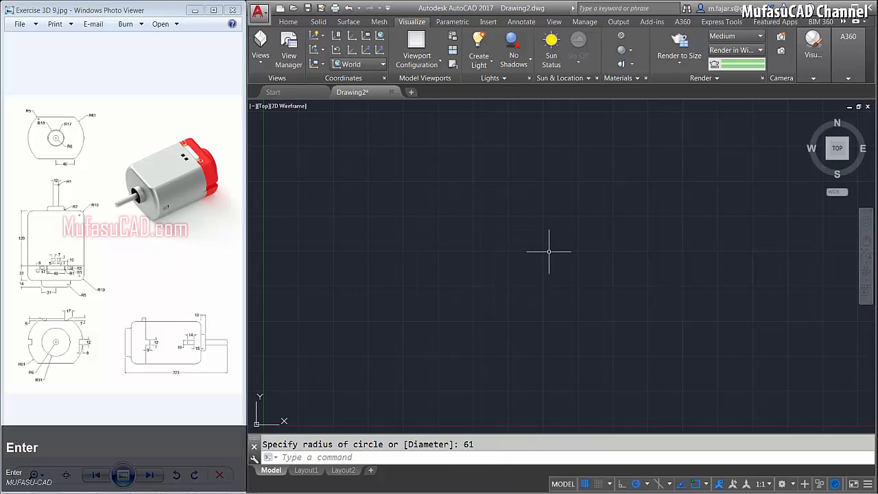
{"action": "scroll", "coordinate": [549, 252], "scroll_direction": "down", "scroll_amount": 3}
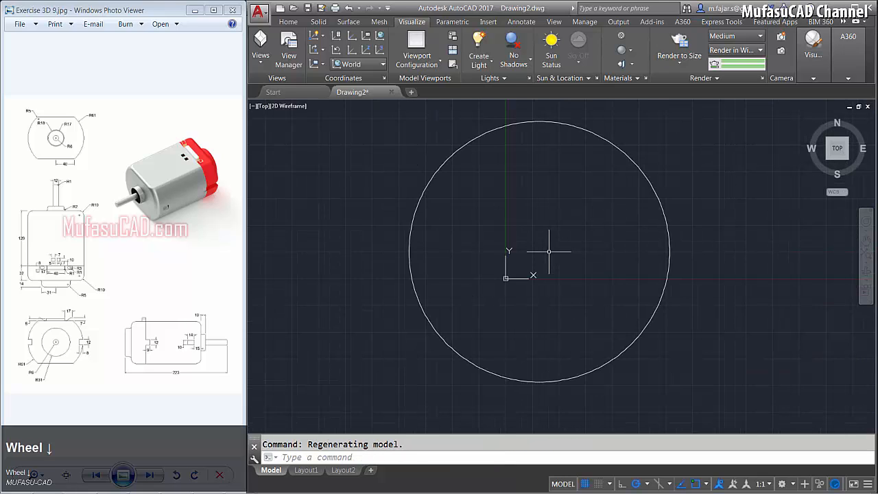
- Draw a vertical line across the circle from its upper quadrant to its lower quadrant
{"action": "scroll", "coordinate": [549, 252], "scroll_direction": "down", "scroll_amount": 1}
{"action": "middle_click_drag", "start_coordinate": [549, 252], "coordinate": [501, 270]}
{"action": "type", "text": "l"}
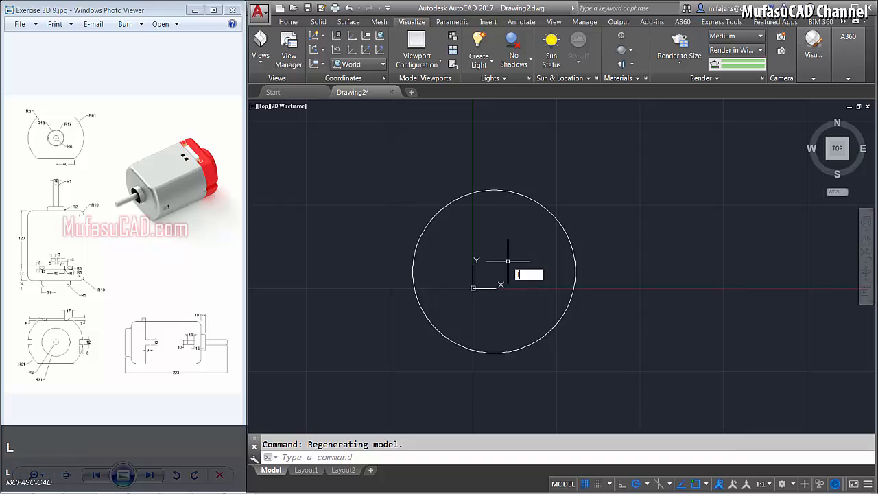
{"action": "key", "text": "space"}
{"action": "left_click", "coordinate": [494, 190]}
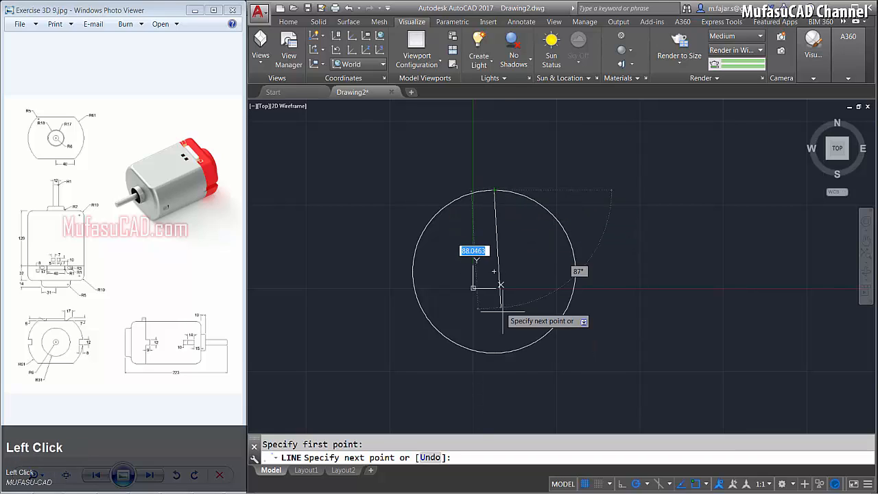
{"action": "left_click", "coordinate": [494, 353]}
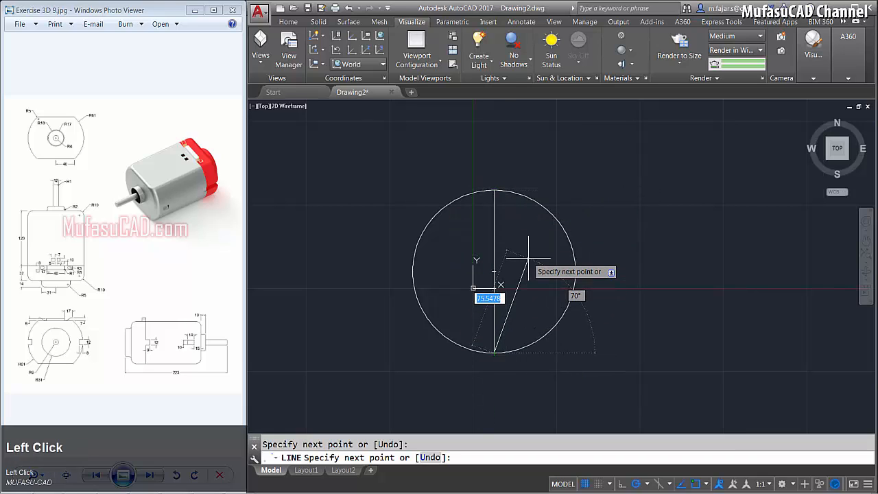
{"action": "key", "text": "space"}
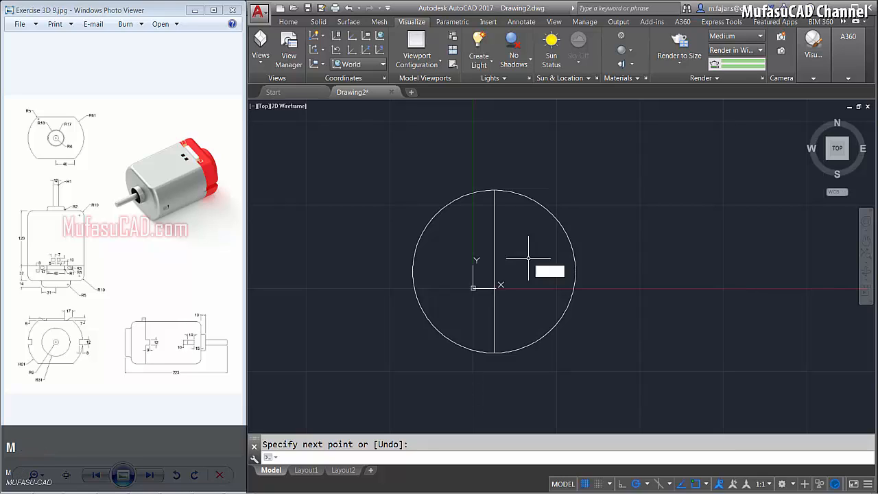
- Move the vertical line 40 units horizontally in the positive X direction
{"action": "type", "text": "m"}
{"action": "key", "text": "space"}
{"action": "left_click", "coordinate": [515, 221]}
{"action": "left_click", "coordinate": [474, 249]}
{"action": "key", "text": "space"}
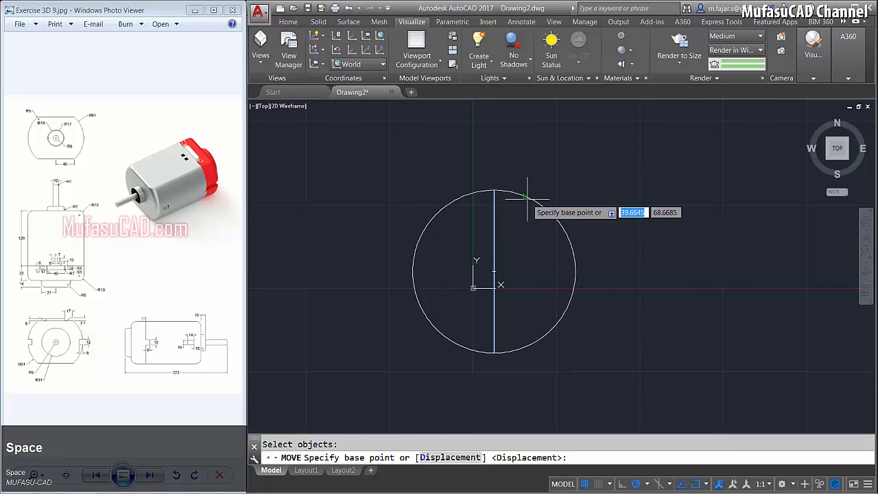
{"action": "left_click", "coordinate": [538, 146]}
{"action": "type", "text": "40"}
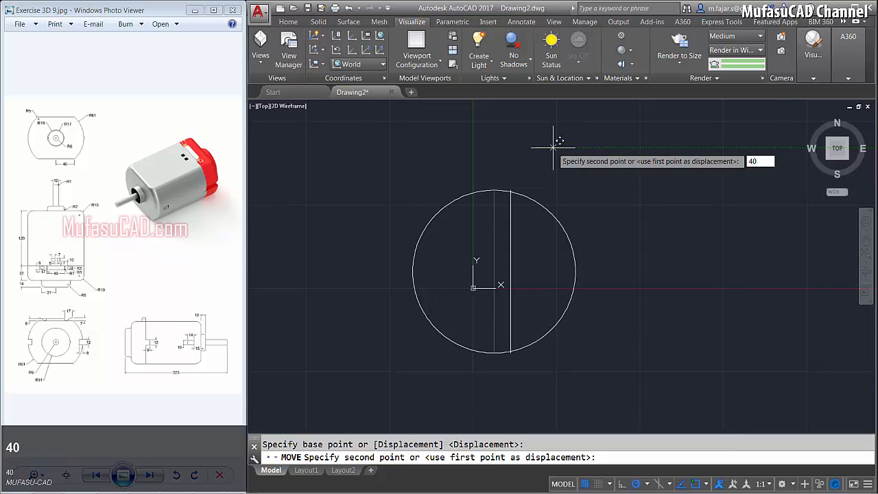
{"action": "key", "text": "Return"}
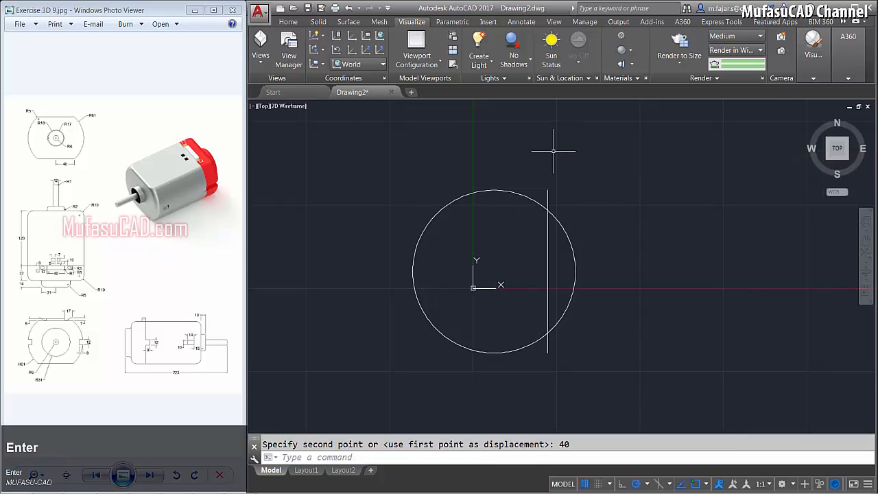
- Trim away the larger part of the circle, keeping only the arc on the positive X side of the vertical line
{"action": "key", "text": "space"}
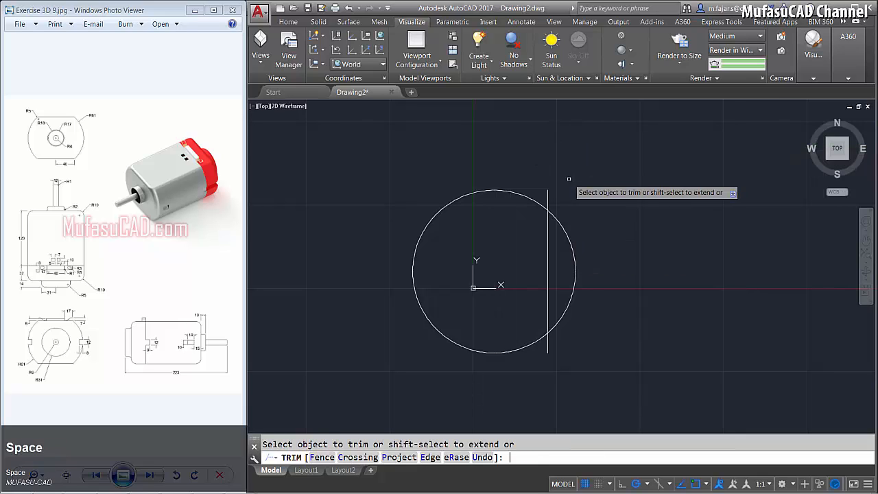
{"action": "left_click", "coordinate": [511, 170]}
{"action": "left_click", "coordinate": [487, 212]}
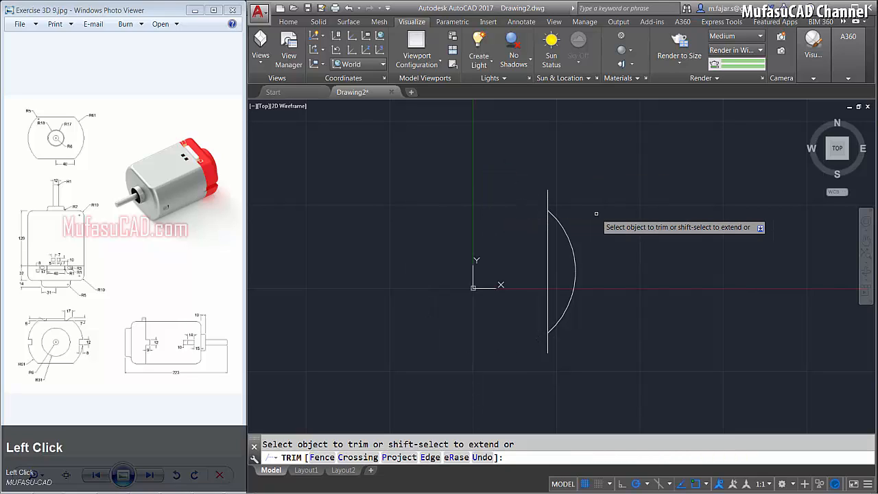
{"action": "key", "text": "space"}
- Draw a horizontal line 80 units long in the negative X direction from the arc's upper end
{"action": "type", "text": "l"}
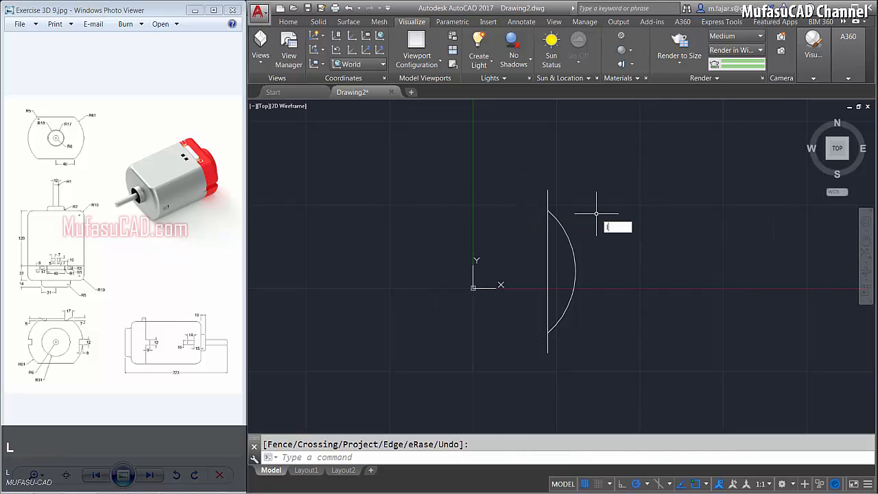
{"action": "key", "text": "space"}
{"action": "left_click", "coordinate": [548, 210]}
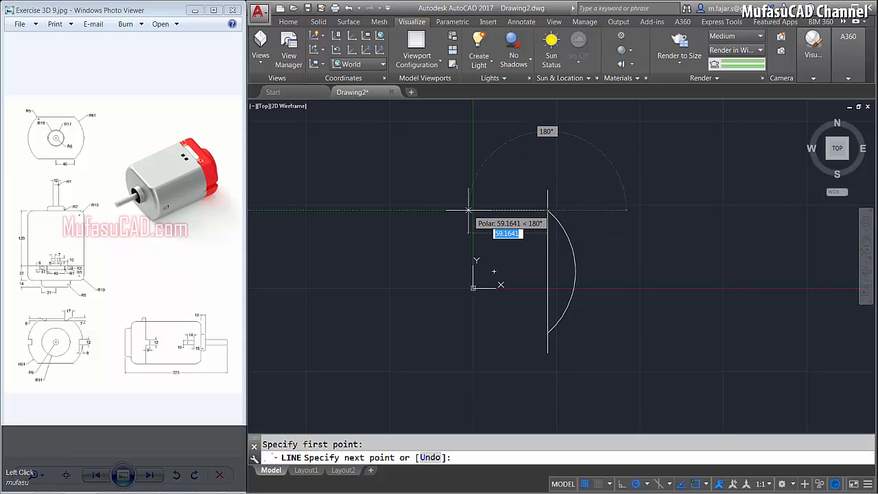
{"action": "type", "text": "80"}
{"action": "key", "text": "Return"}
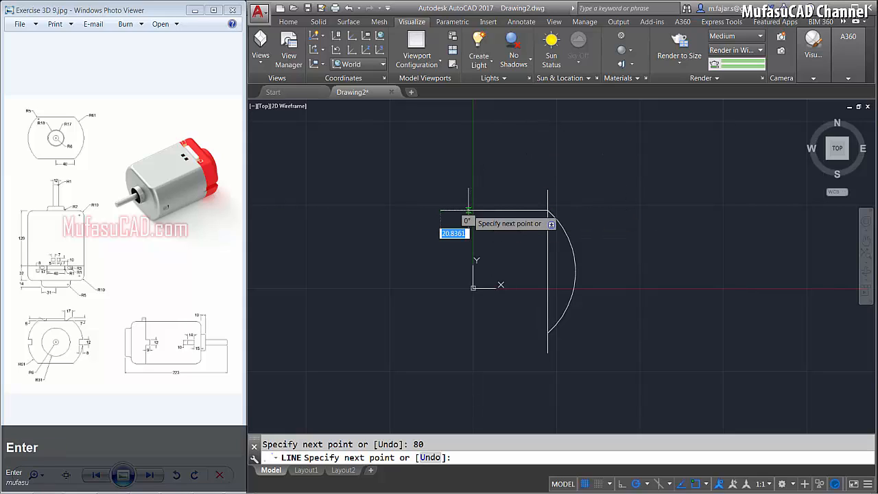
{"action": "key", "text": "Return"}
- Mirror the horizontal line about a horizontal axis through the arc's midpoint, keeping the original
{"action": "type", "text": "mi"}
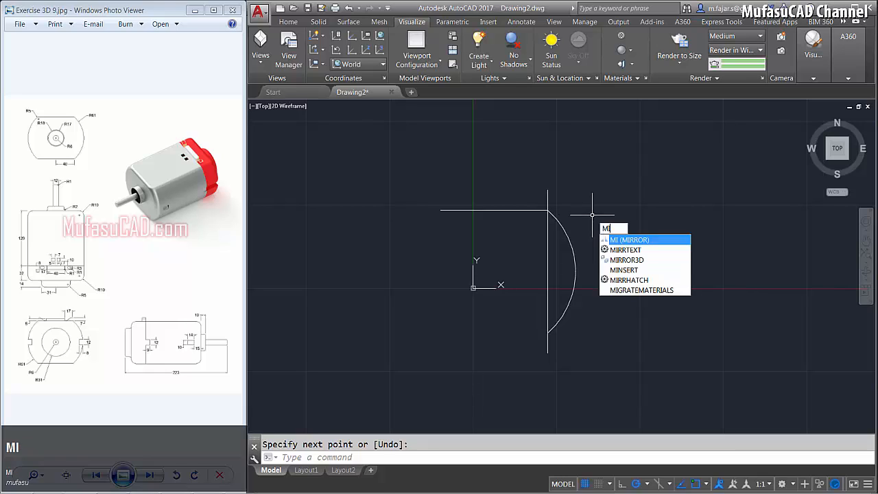
{"action": "key", "text": "space"}
{"action": "left_click", "coordinate": [519, 195]}
{"action": "left_click", "coordinate": [501, 215]}
{"action": "key", "text": "space"}
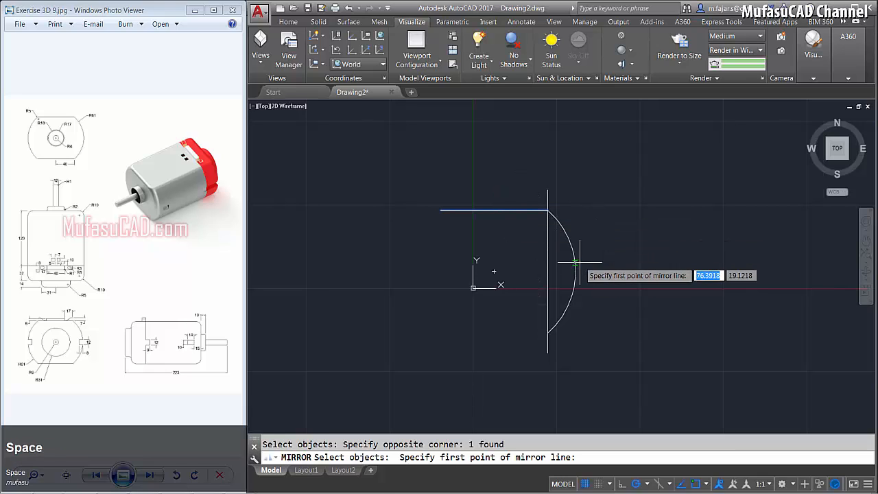
{"action": "left_click", "coordinate": [575, 271]}
{"action": "left_click", "coordinate": [597, 271]}
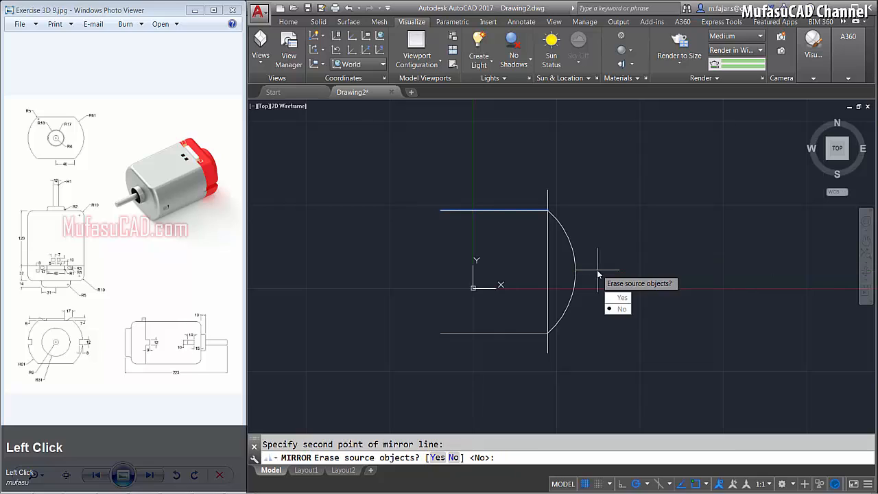
{"action": "key", "text": "space"}
- Mirror the arc about a vertical axis through the upper line's midpoint, keeping the original arc
{"action": "key", "text": "space"}
{"action": "left_click", "coordinate": [596, 221]}
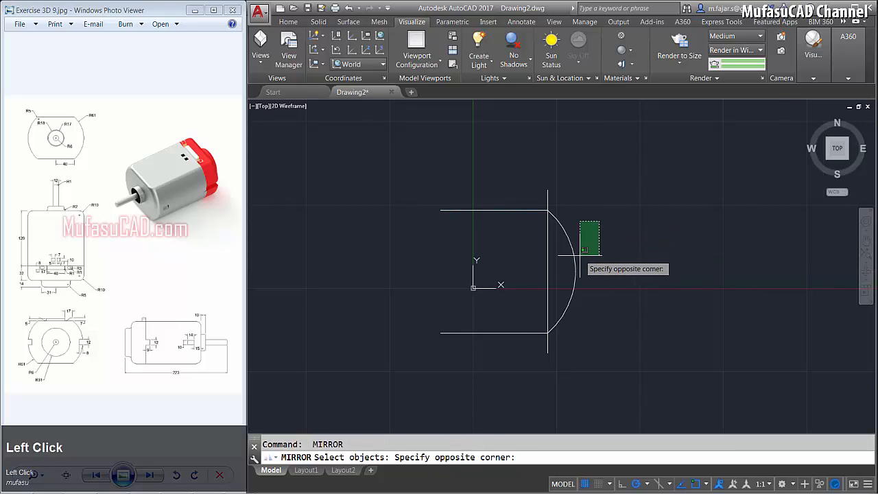
{"action": "left_click", "coordinate": [568, 275]}
{"action": "key", "text": "space"}
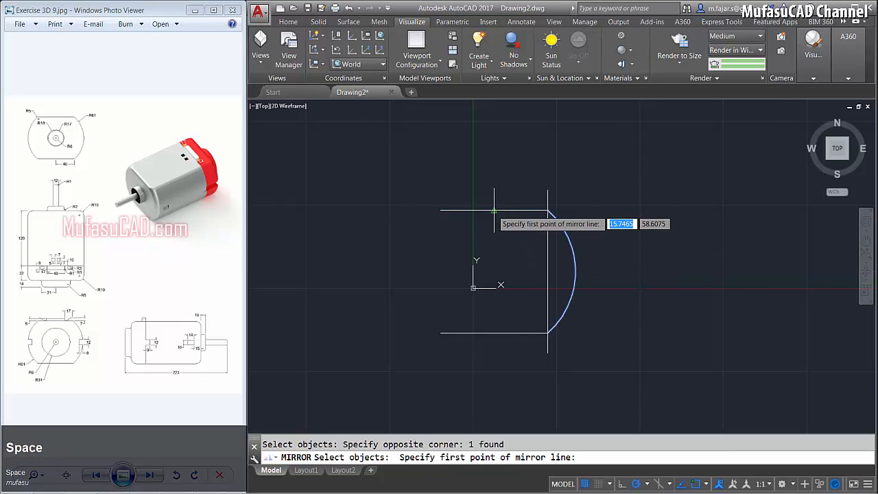
{"action": "left_click", "coordinate": [494, 210]}
{"action": "left_click", "coordinate": [494, 170]}
{"action": "key", "text": "space"}
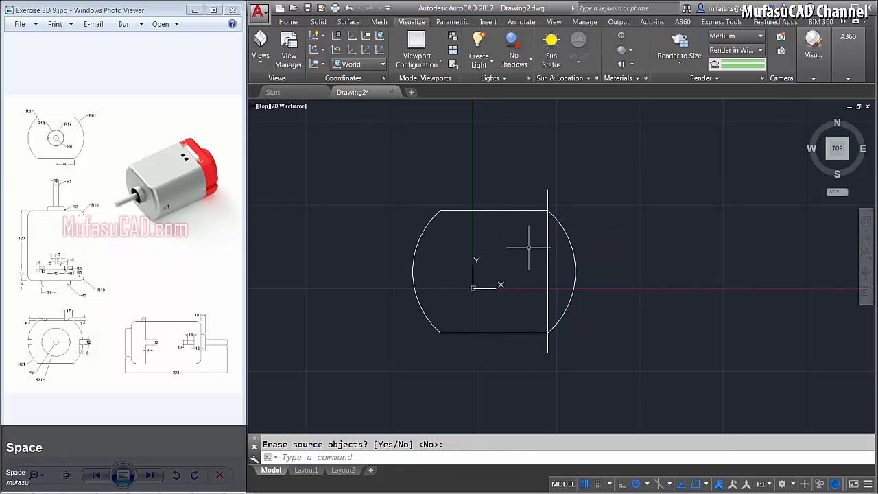
- Delete the vertical construction line crossing the profile
{"action": "left_click", "coordinate": [561, 258]}
{"action": "left_click", "coordinate": [545, 277]}
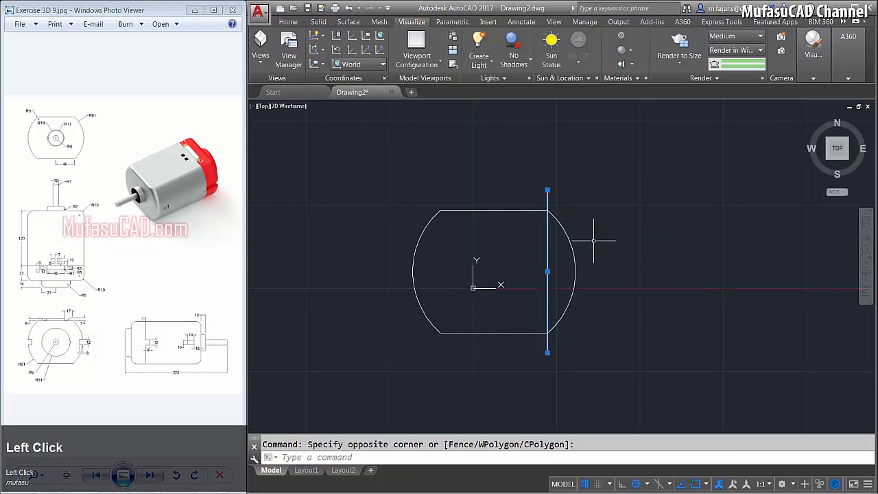
{"action": "key", "text": "Delete"}
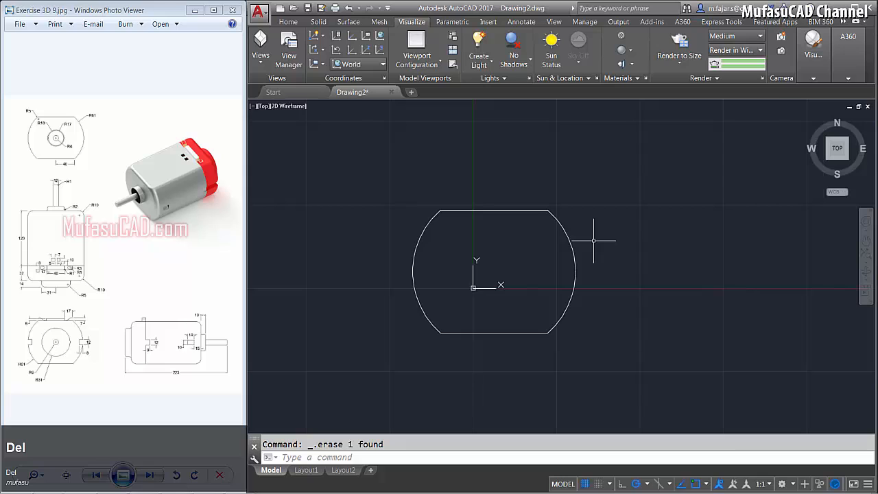
- Join the two arcs and two horizontal lines into one closed polyline
{"action": "type", "text": "j"}
{"action": "key", "text": "space"}
{"action": "left_click", "coordinate": [616, 162]}
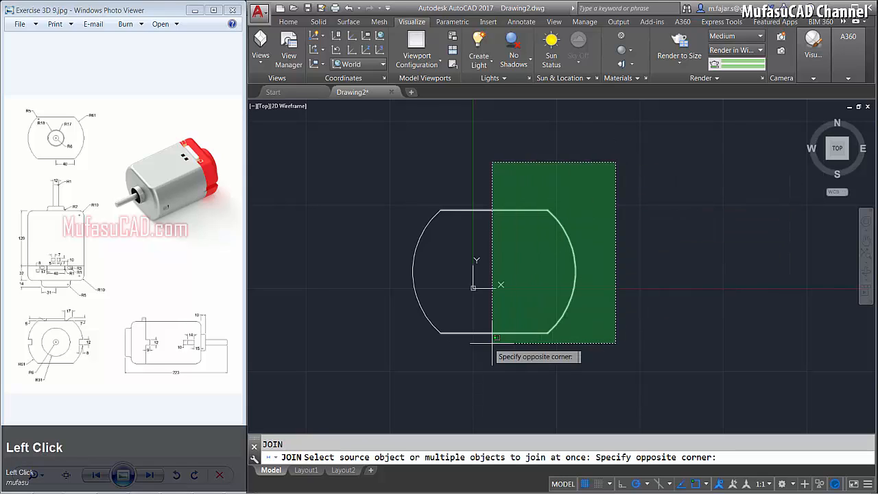
{"action": "left_click", "coordinate": [387, 352]}
{"action": "key", "text": "space"}
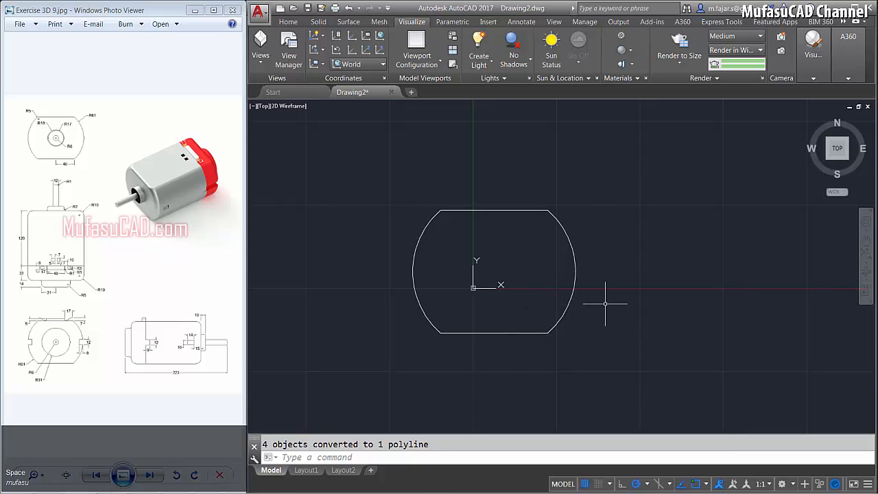
- Extrude the closed profile upward to a height of 120 in a 3D view
{"action": "middle_click_drag", "start_coordinate": [608, 298], "coordinate": [556, 273], "text": "shift"}
{"action": "middle_click", "coordinate": [508, 251]}
{"action": "scroll", "coordinate": [564, 252], "scroll_direction": "up", "scroll_amount": 2}
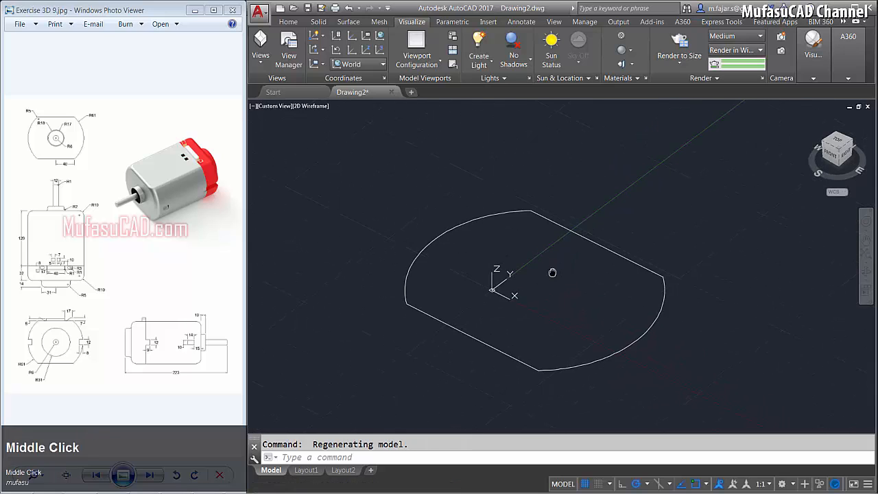
{"action": "scroll", "coordinate": [555, 274], "scroll_direction": "down", "scroll_amount": 2}
{"action": "scroll", "coordinate": [549, 276], "scroll_direction": "up", "scroll_amount": 2}
{"action": "type", "text": "e"}
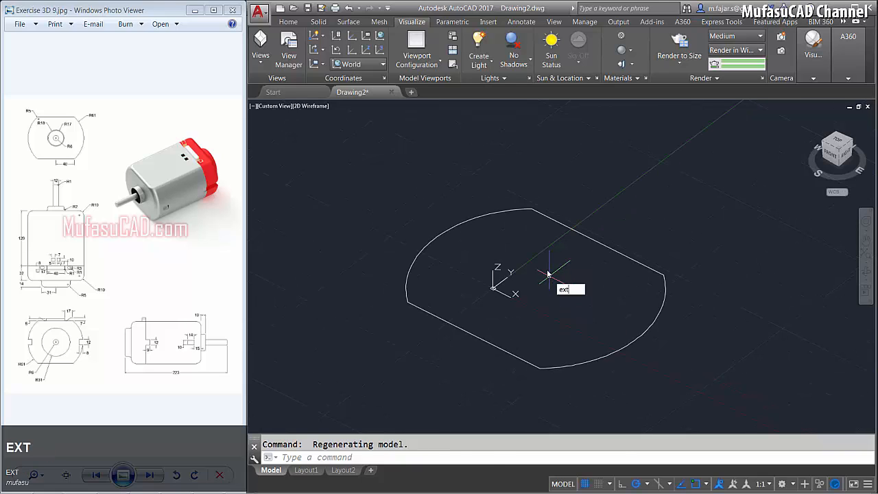
{"action": "type", "text": "xt"}
{"action": "key", "text": "space"}
{"action": "left_click", "coordinate": [596, 221]}
{"action": "left_click", "coordinate": [562, 266]}
{"action": "key", "text": "space"}
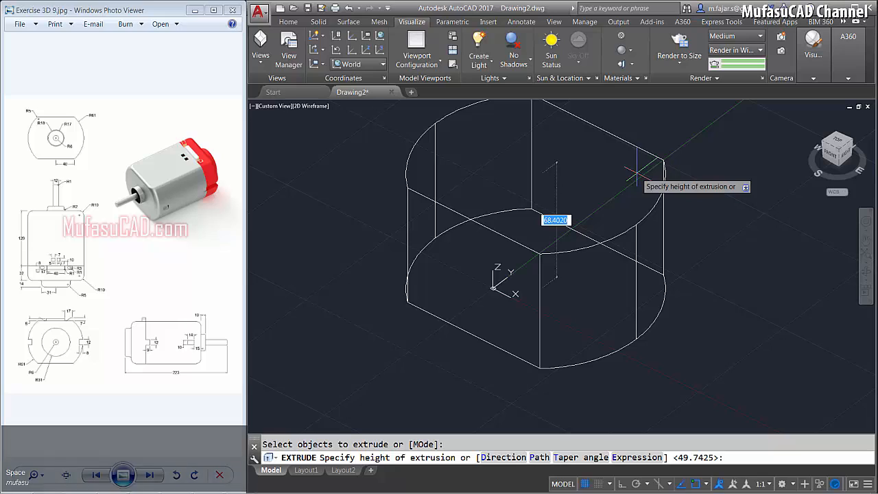
{"action": "type", "text": "1"}
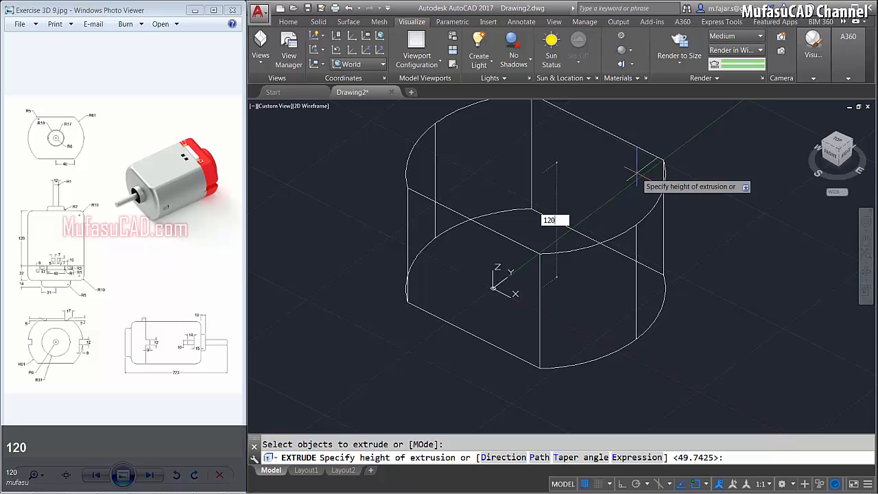
{"action": "key", "text": "Return"}
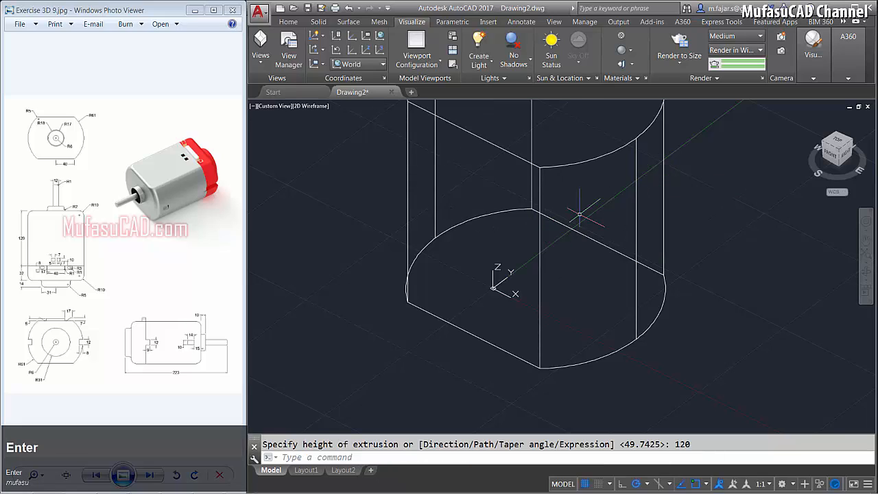
- Fillet the two curved top edges of the extruded body with a radius of 10
{"action": "scroll", "coordinate": [584, 214], "scroll_direction": "down", "scroll_amount": 3}
{"action": "middle_click_drag", "start_coordinate": [583, 214], "coordinate": [549, 265]}
{"action": "scroll", "coordinate": [540, 232], "scroll_direction": "up", "scroll_amount": 2}
{"action": "key", "text": "Escape"}
{"action": "type", "text": "fi"}
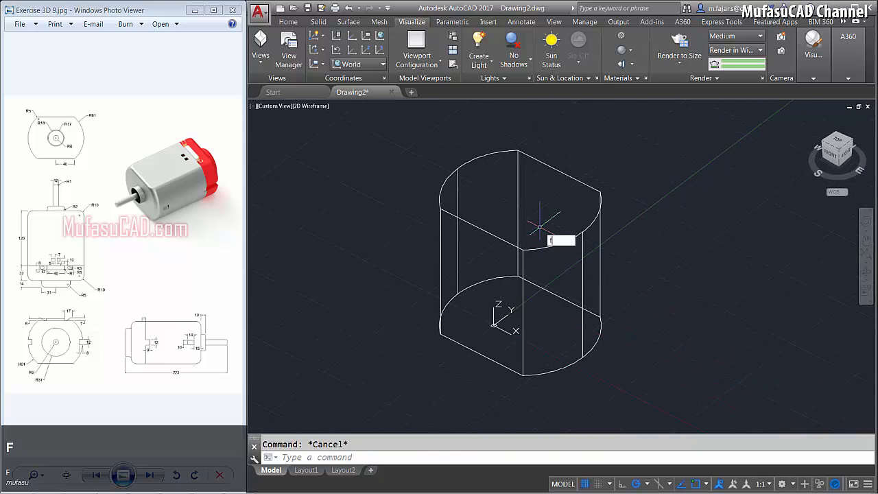
{"action": "type", "text": "llet"}
{"action": "key", "text": "space"}
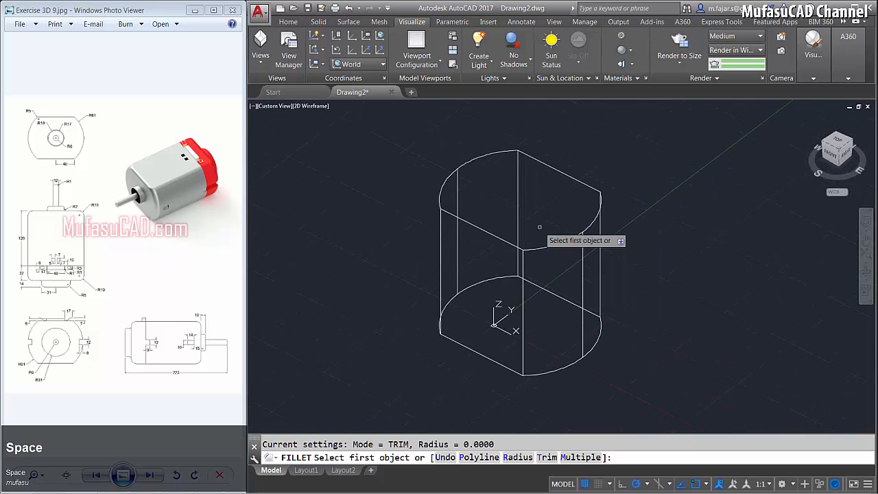
{"action": "key", "text": "space"}
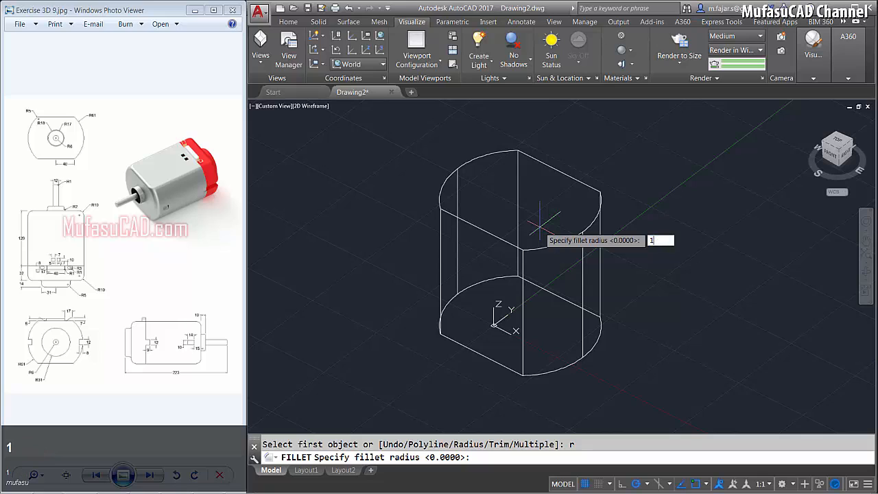
{"action": "type", "text": "10"}
{"action": "key", "text": "space"}
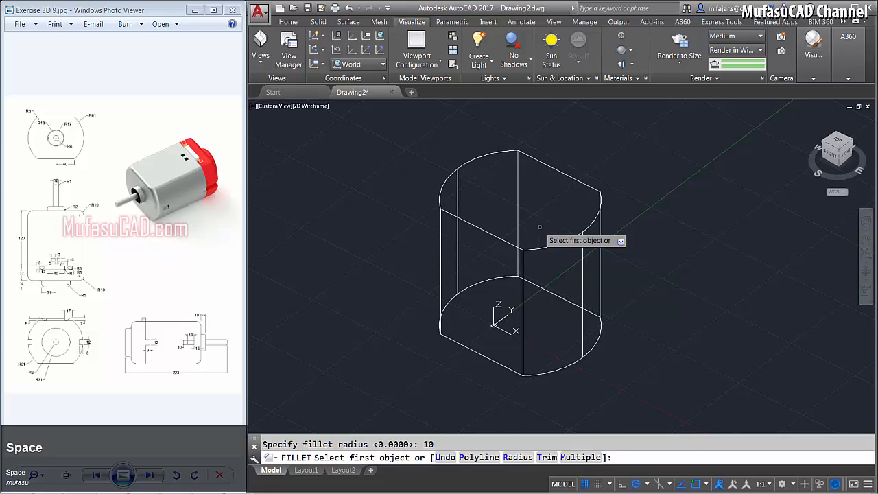
{"action": "left_click", "coordinate": [480, 157]}
{"action": "key", "text": "space"}
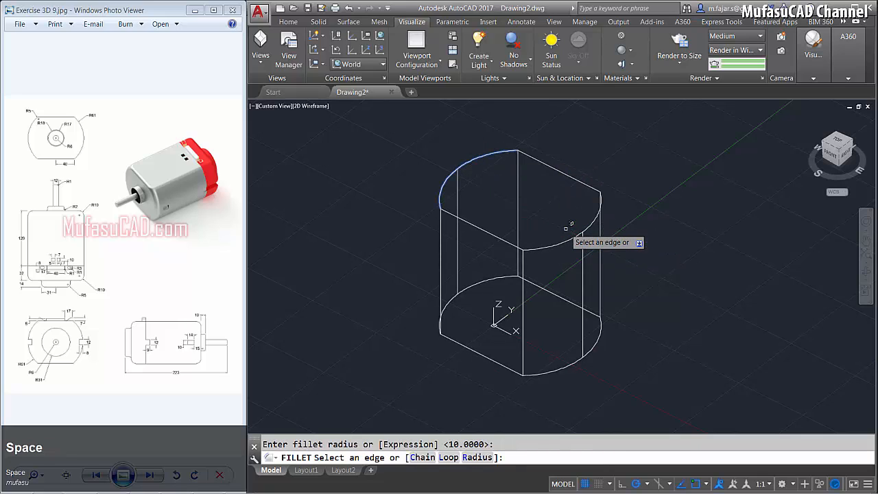
{"action": "left_click", "coordinate": [566, 240]}
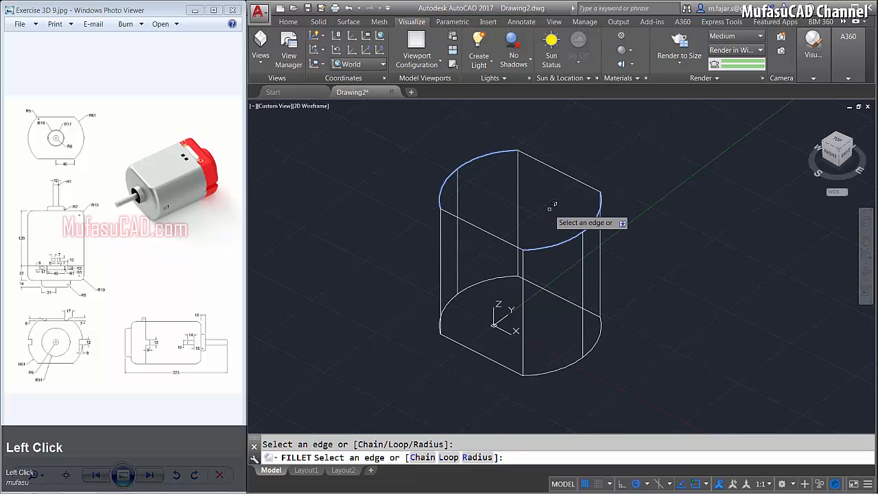
{"action": "key", "text": "space"}
- Fillet the four vertical corner edges and the straight top edges connecting them with a radius of 5
{"action": "key", "text": "space"}
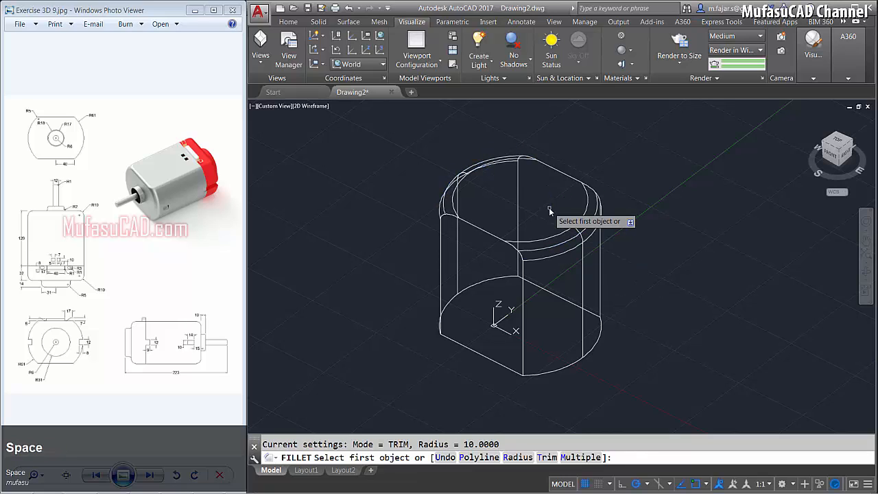
{"action": "type", "text": "r"}
{"action": "key", "text": "space"}
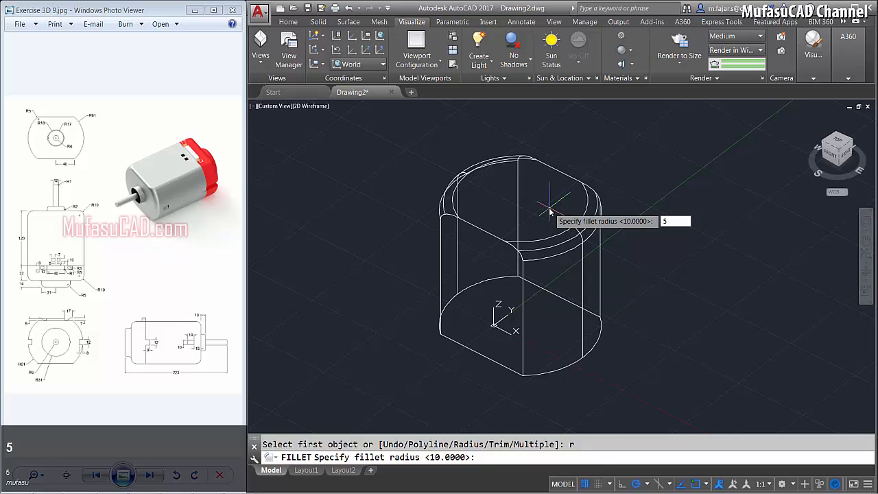
{"action": "type", "text": "5"}
{"action": "key", "text": "space"}
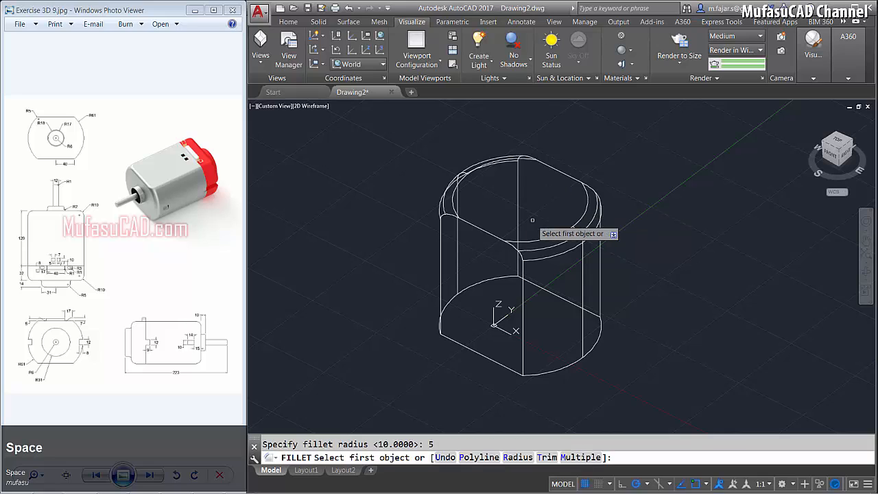
{"action": "left_click", "coordinate": [440, 280]}
{"action": "key", "text": "space"}
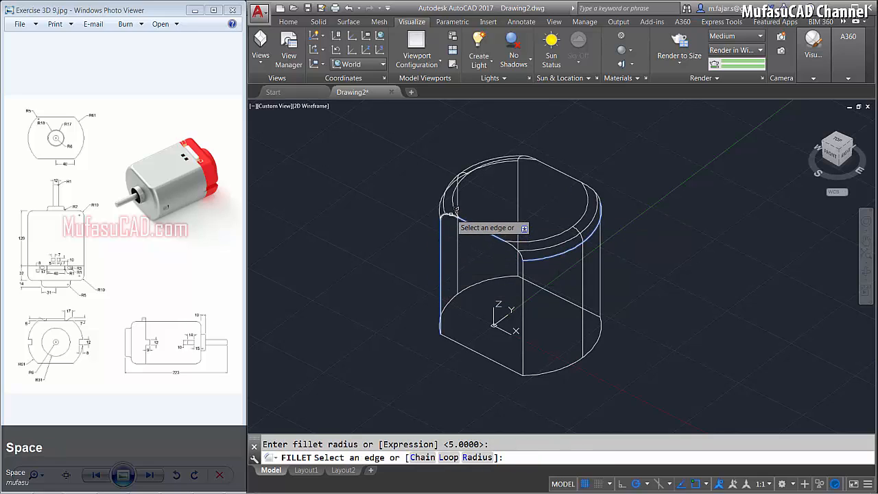
{"action": "left_click", "coordinate": [451, 214]}
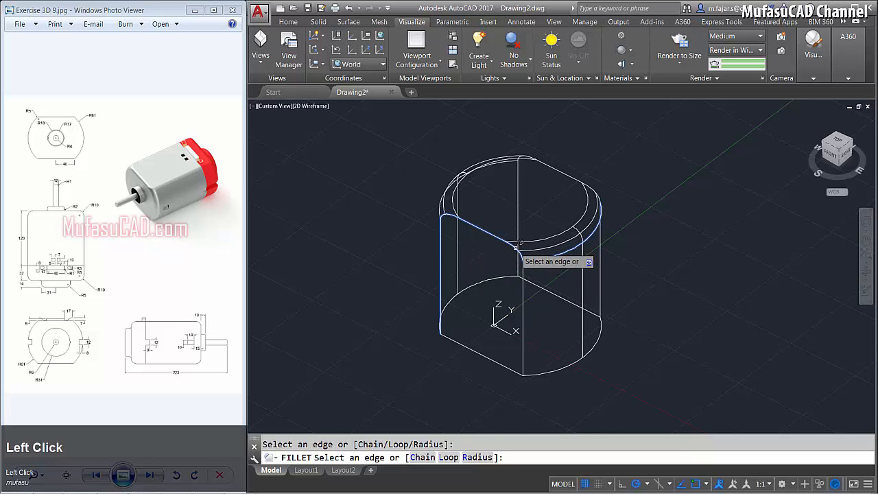
{"action": "left_click", "coordinate": [523, 295]}
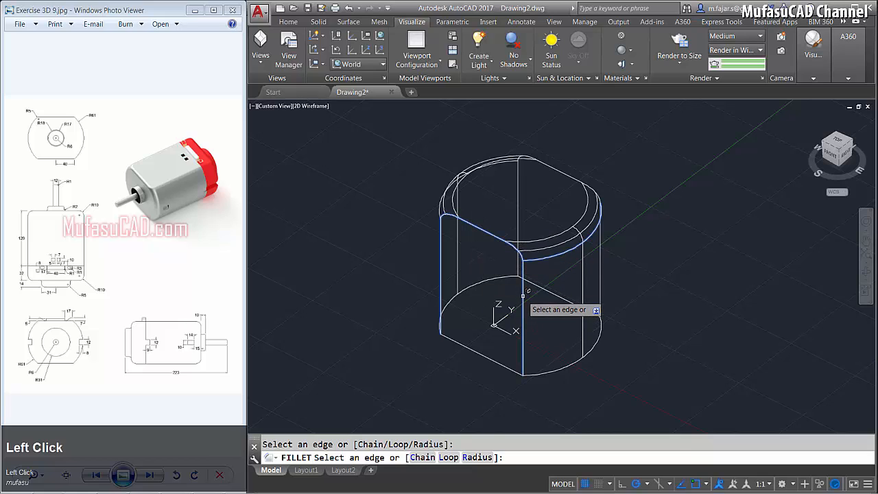
{"action": "left_click", "coordinate": [601, 254]}
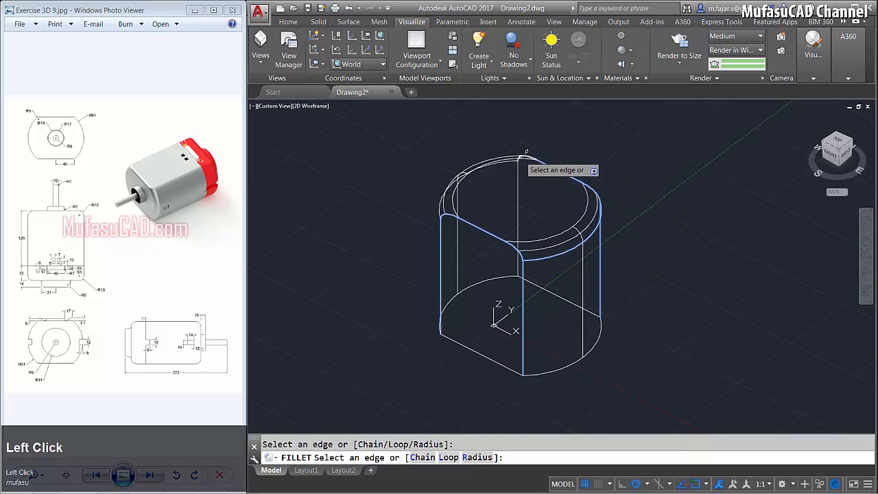
{"action": "left_click", "coordinate": [521, 157]}
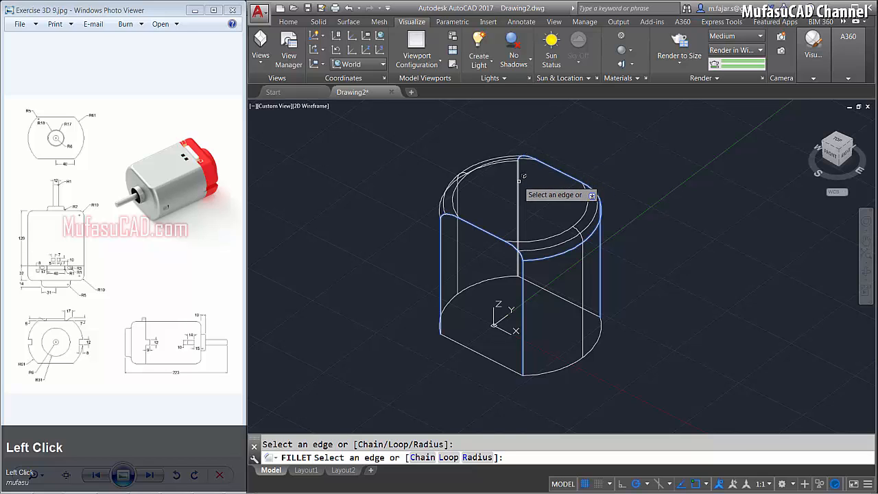
{"action": "left_click", "coordinate": [519, 181]}
{"action": "key", "text": "space"}
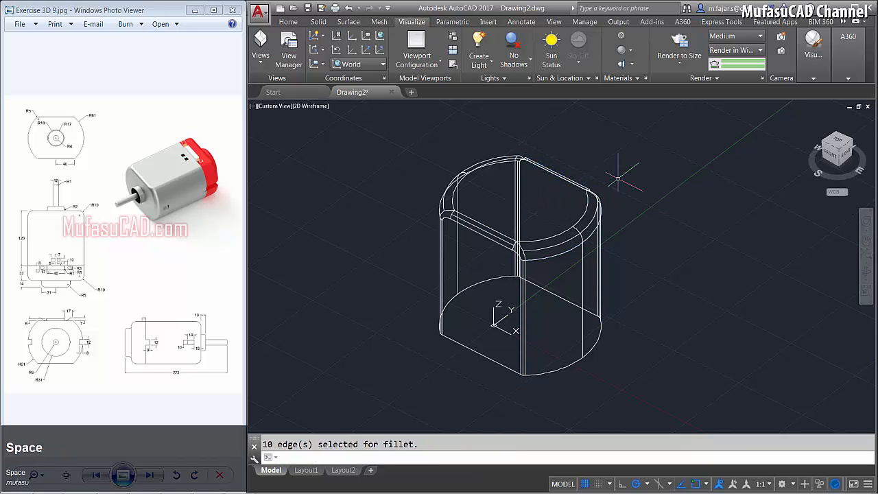
- Offset the outline of the body's bottom face inward by a distance of 1
{"action": "middle_click_drag", "start_coordinate": [640, 273], "coordinate": [578, 210], "text": "shift"}
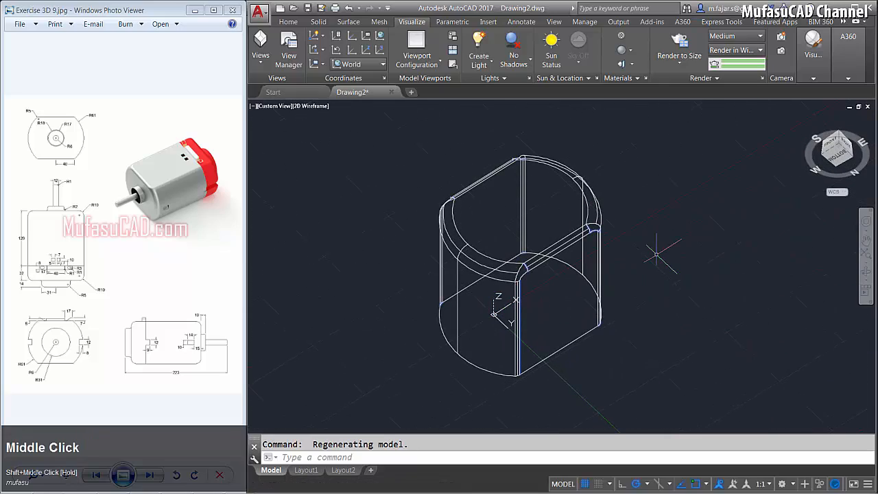
{"action": "type", "text": "OFFSe"}
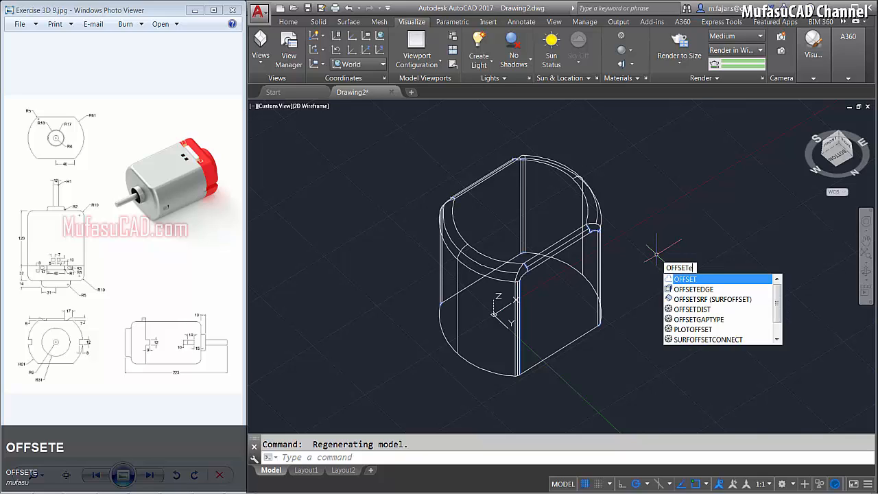
{"action": "type", "text": "Te"}
{"action": "key", "text": "space"}
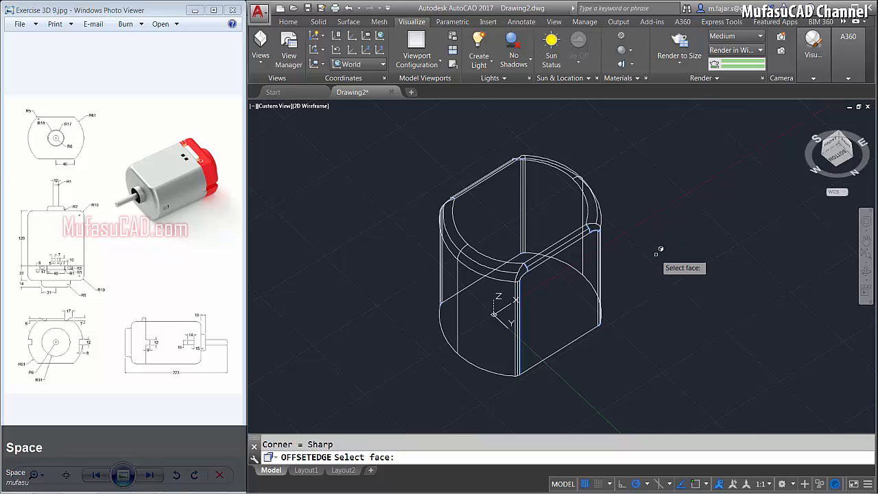
{"action": "left_click", "coordinate": [554, 306]}
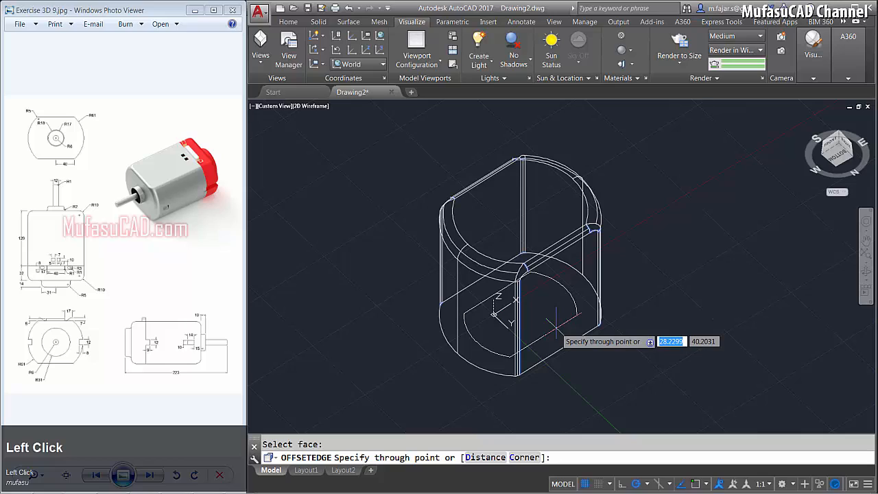
{"action": "type", "text": "d"}
{"action": "key", "text": "space"}
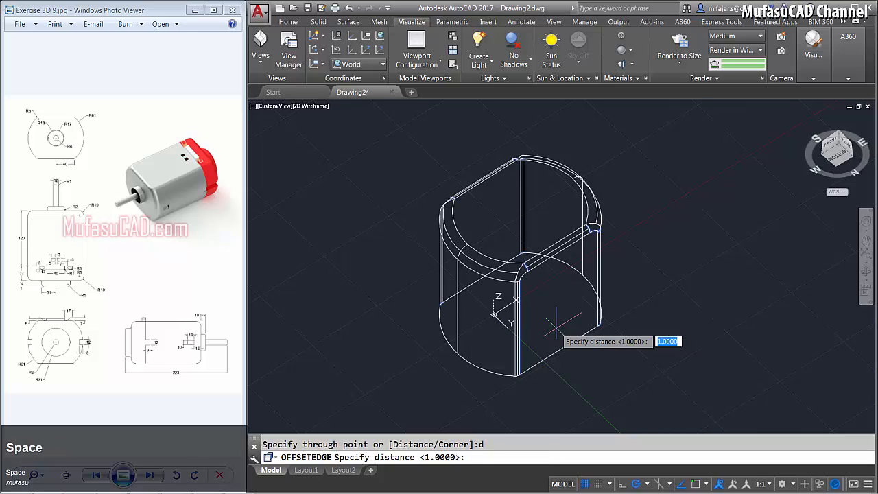
{"action": "key", "text": "space"}
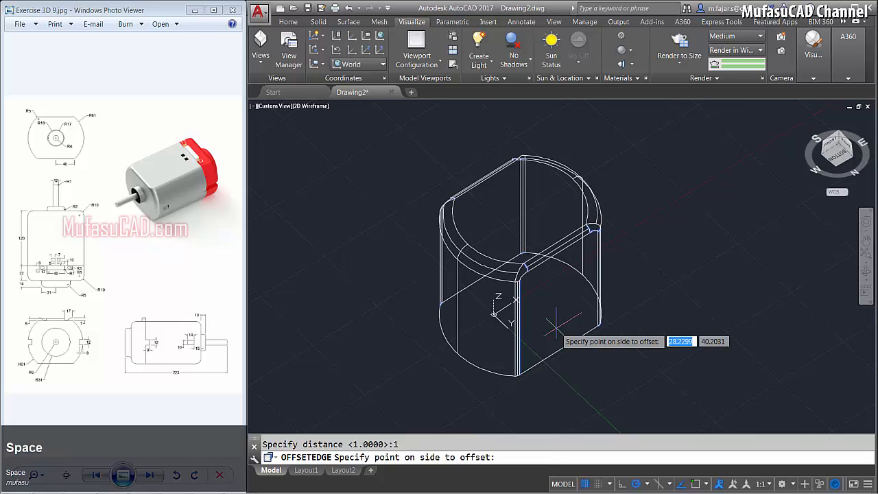
{"action": "type", "text": "1"}
{"action": "key", "text": "space"}
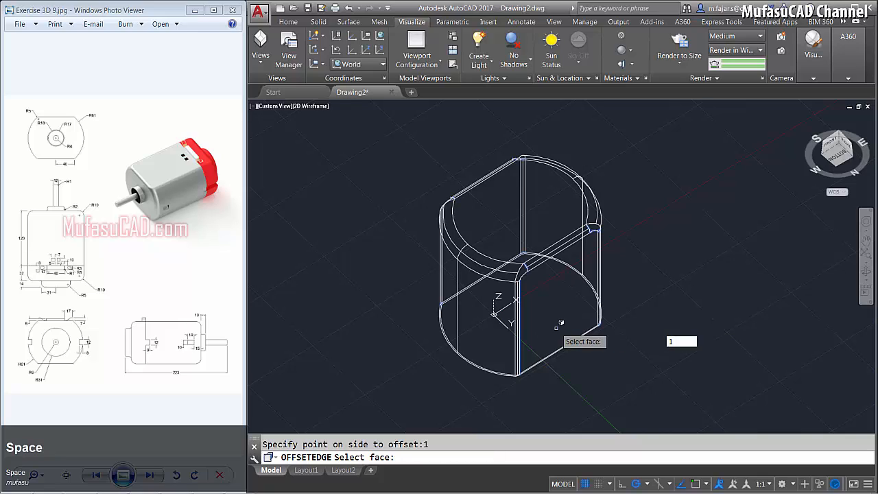
{"action": "key", "text": "space"}
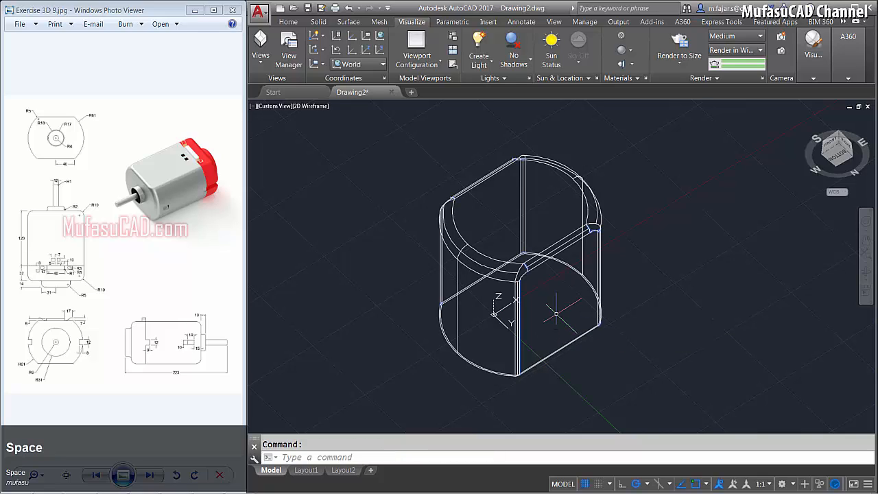
- Extrude the inner offset outline upward inside the body to a height of 109
{"action": "type", "text": "ex"}
{"action": "key", "text": "space"}
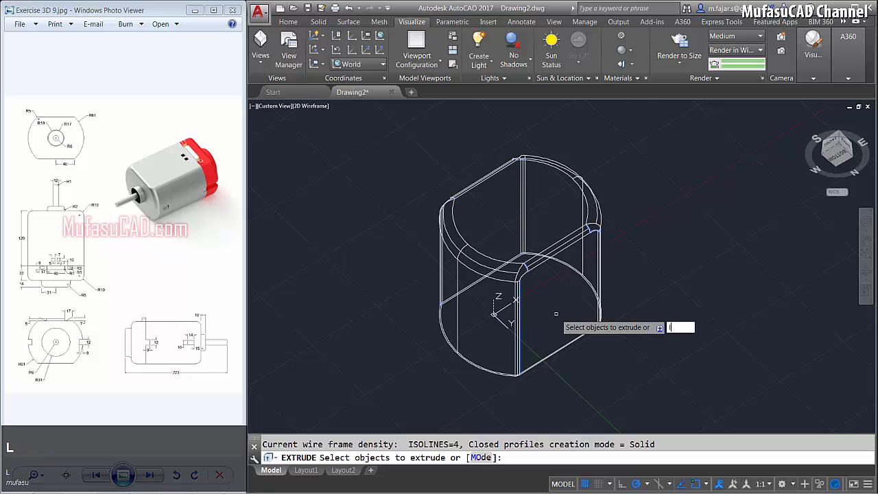
{"action": "left_click", "coordinate": [557, 312]}
{"action": "key", "text": "space"}
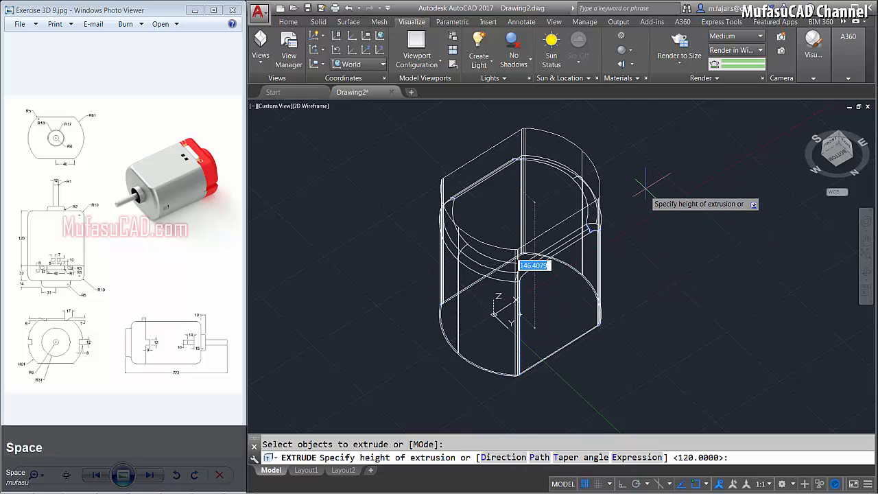
{"action": "middle_click_drag", "start_coordinate": [634, 202], "coordinate": [647, 298], "text": "shift"}
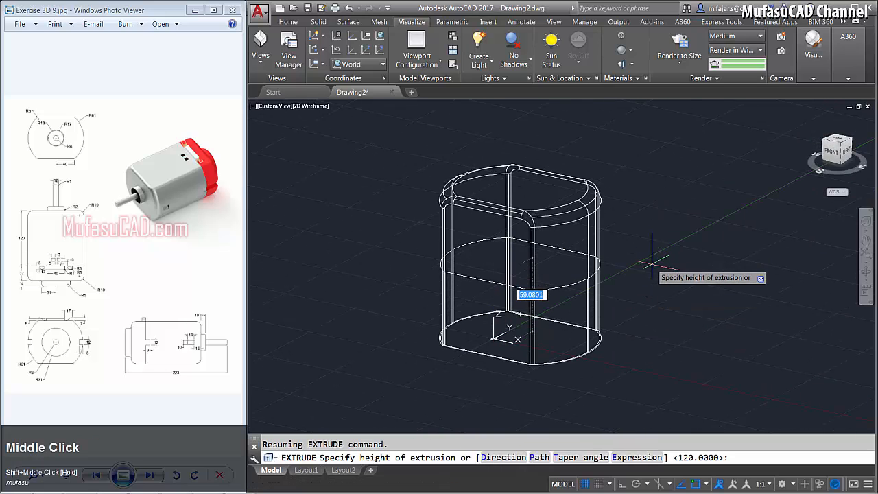
{"action": "type", "text": "109"}
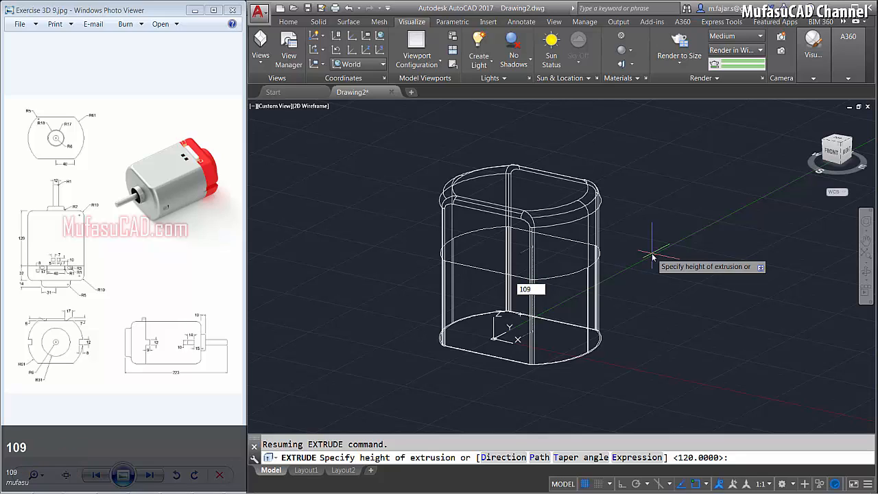
{"action": "key", "text": "Return"}
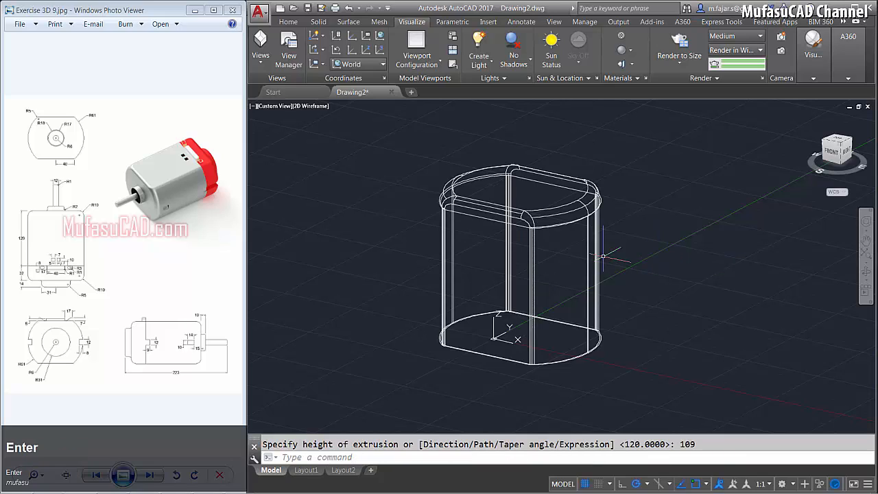
- Subtract the inner extrusion from the filleted body to hollow it out
{"action": "scroll", "coordinate": [453, 219], "scroll_direction": "up", "scroll_amount": 2}
{"action": "type", "text": "su"}
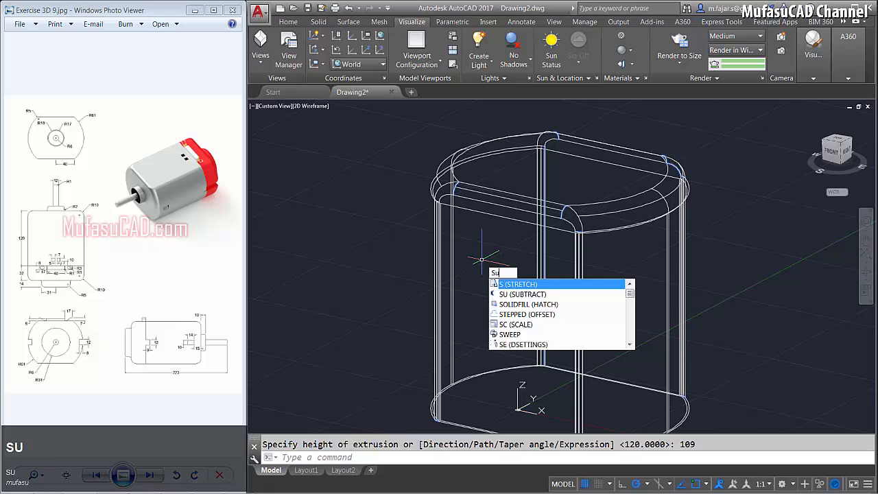
{"action": "key", "text": "space"}
{"action": "left_click", "coordinate": [495, 194]}
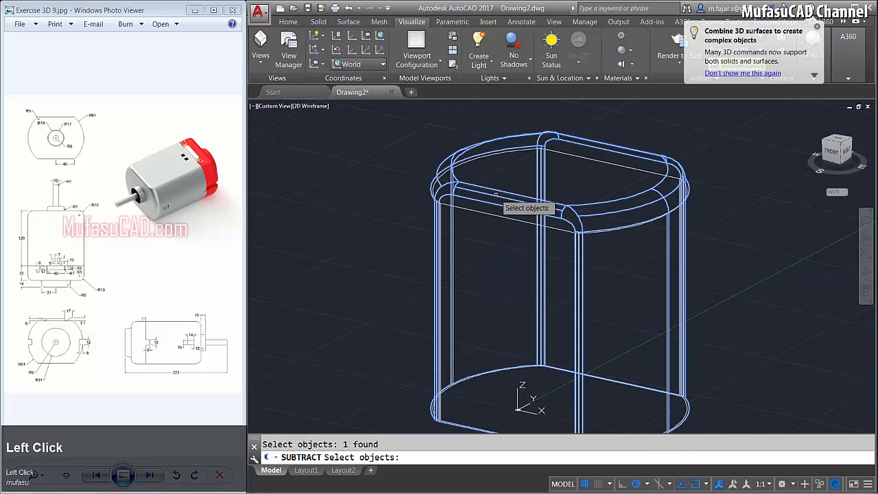
{"action": "key", "text": "space"}
{"action": "left_click", "coordinate": [499, 216]}
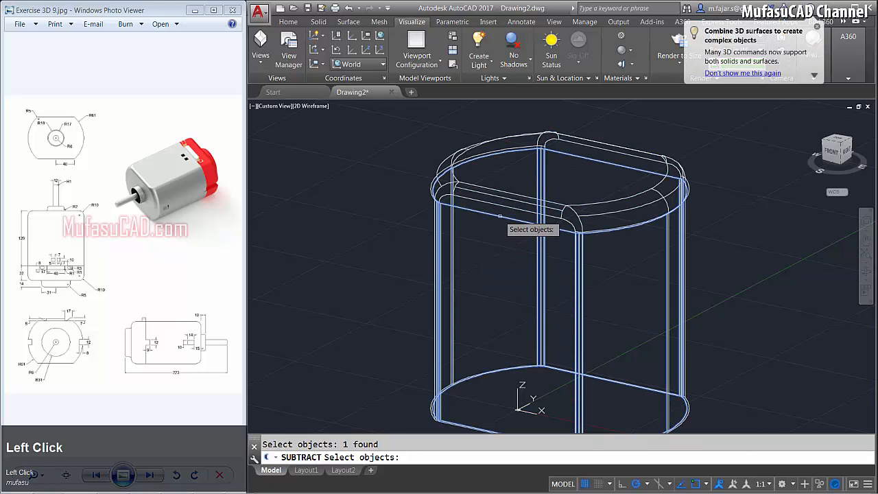
{"action": "key", "text": "space"}
- Draw a circle of radius 18 centred on the housing's top face
{"action": "scroll", "coordinate": [545, 257], "scroll_direction": "down", "scroll_amount": 2}
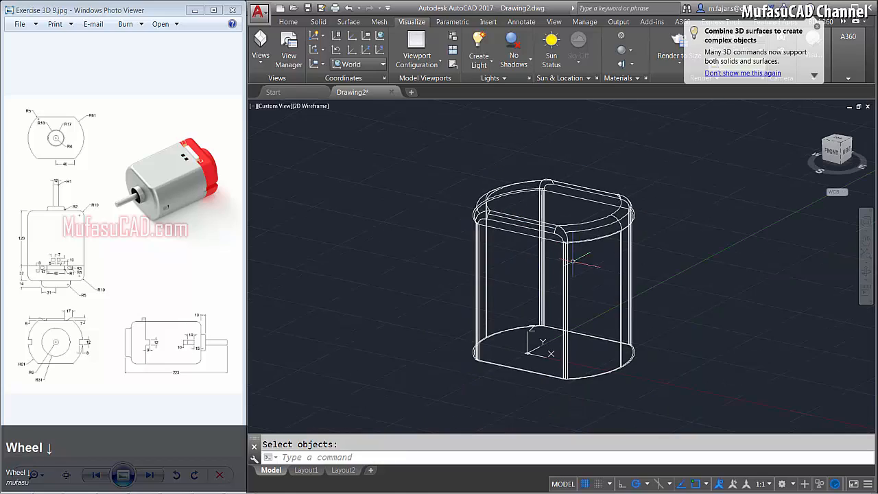
{"action": "middle_click_drag", "start_coordinate": [554, 276], "coordinate": [563, 227], "text": "shift"}
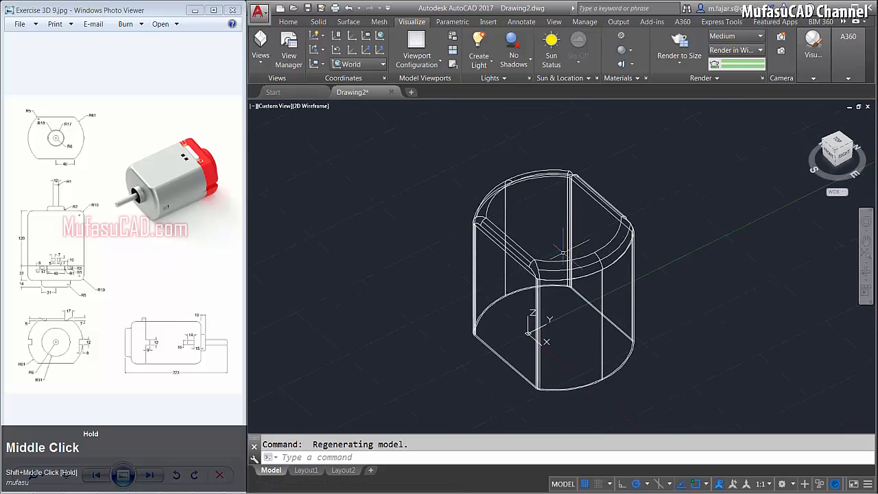
{"action": "scroll", "coordinate": [562, 225], "scroll_direction": "up", "scroll_amount": 2}
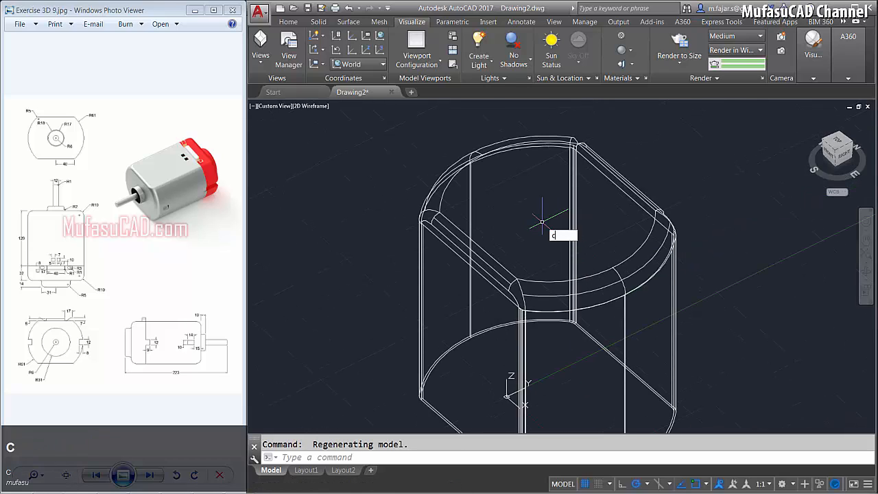
{"action": "key", "text": "space"}
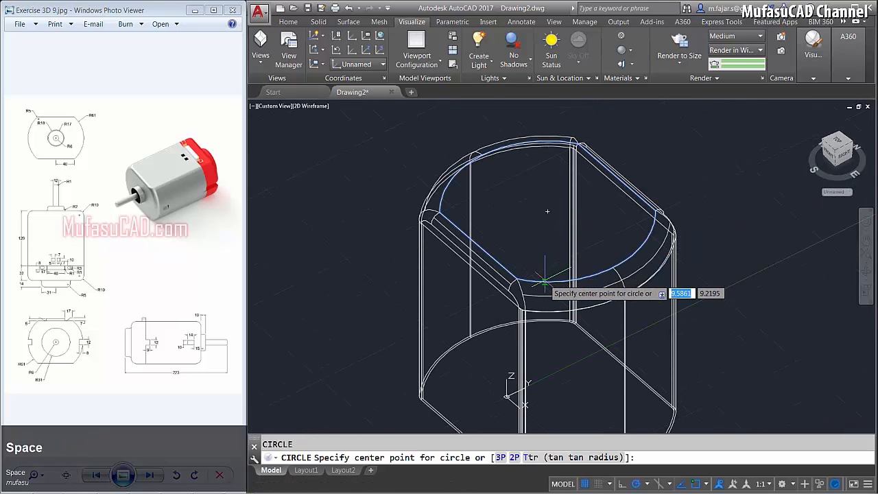
{"action": "left_click", "coordinate": [547, 211]}
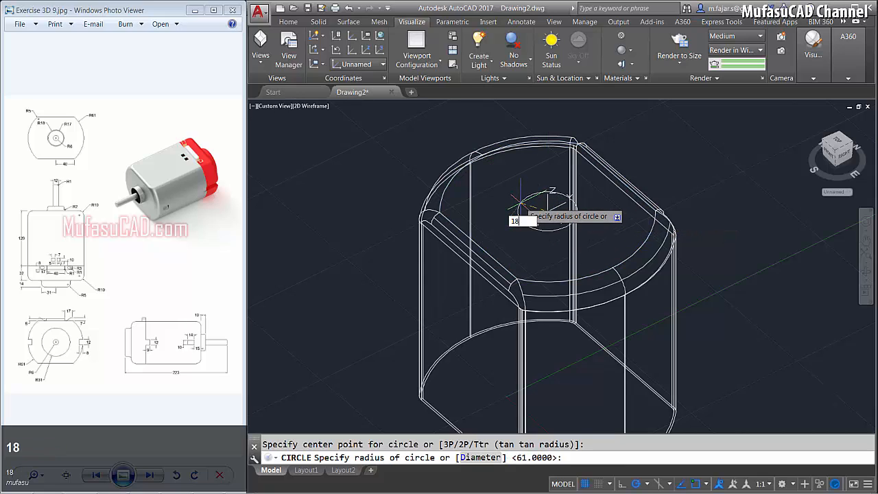
{"action": "key", "text": "Return"}
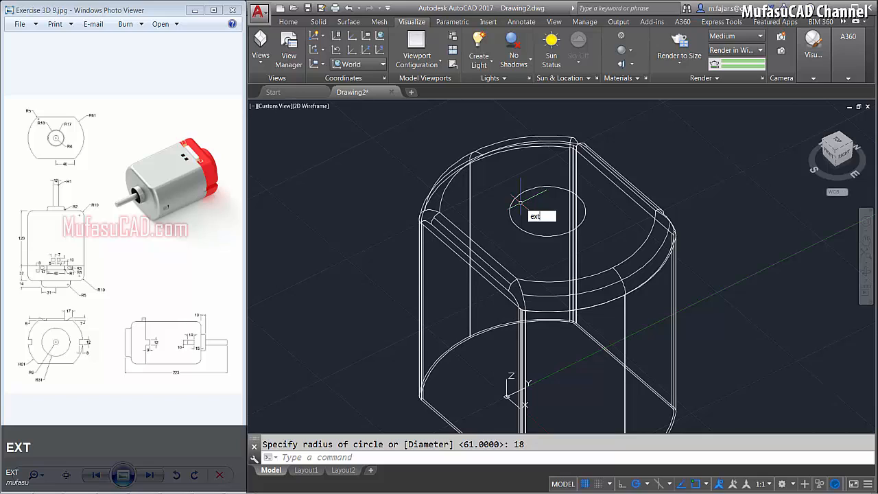
- Extrude the radius 18 circle upward by 10 to form a collar on the housing
{"action": "key", "text": "space"}
{"action": "left_click", "coordinate": [512, 206]}
{"action": "key", "text": "space"}
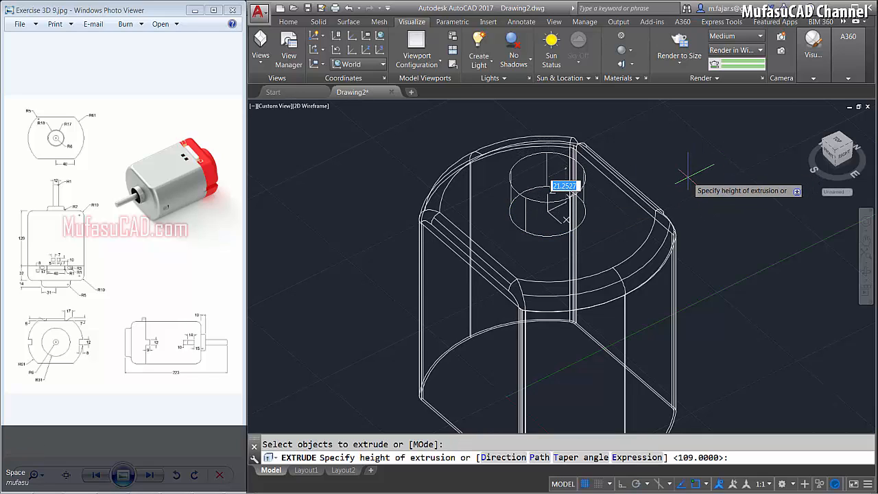
{"action": "key", "text": "space"}
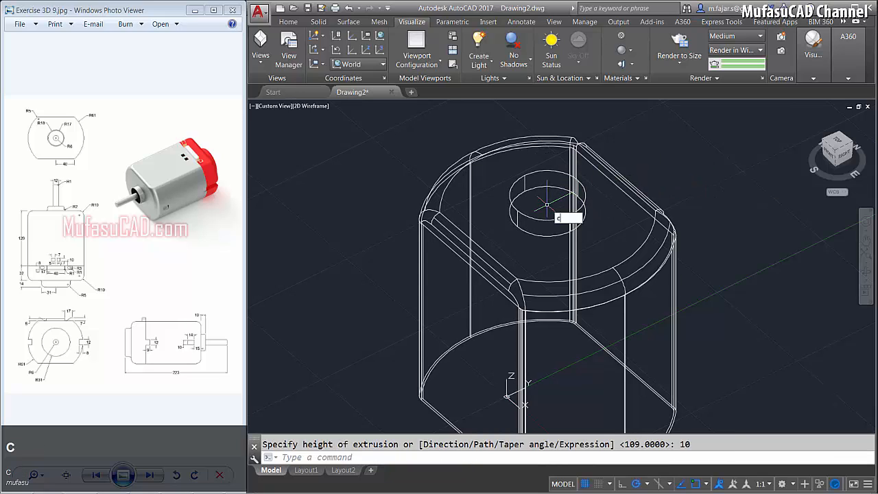
- Draw a circle of radius 17 centred on the collar's top face
{"action": "type", "text": "c"}
{"action": "key", "text": "space"}
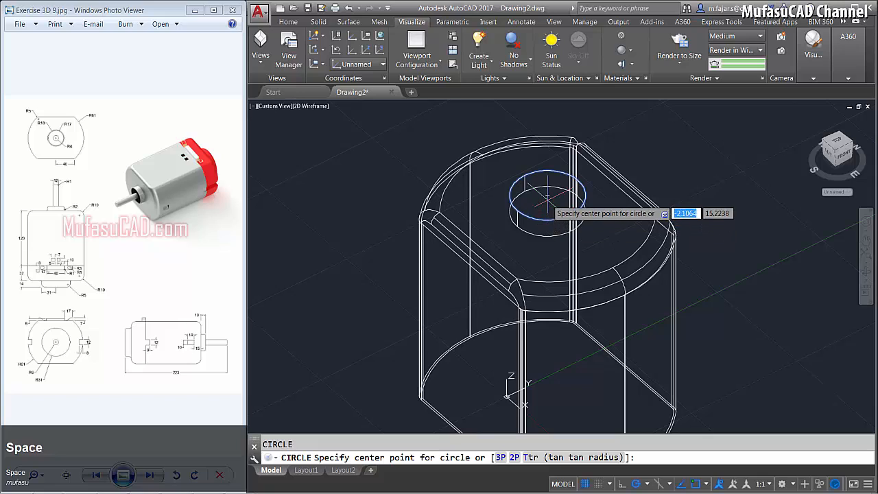
{"action": "left_click", "coordinate": [547, 199]}
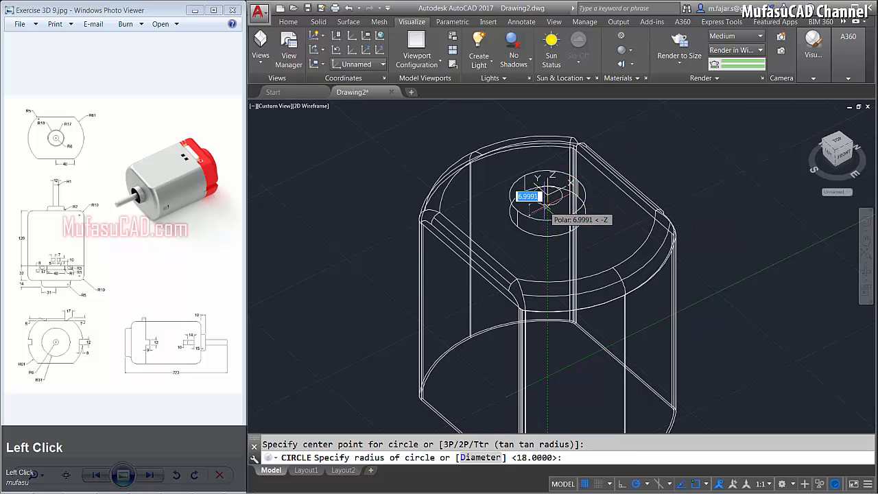
{"action": "type", "text": "17"}
{"action": "key", "text": "Return"}
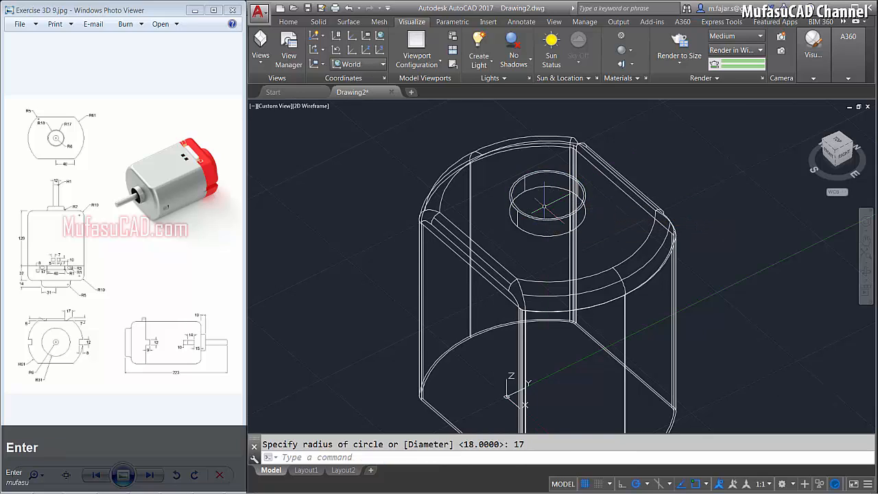
- Extrude the radius 17 circle about 42 downward through the collar and the housing's top wall
{"action": "scroll", "coordinate": [542, 200], "scroll_direction": "up", "scroll_amount": 2}
{"action": "middle_click_drag", "start_coordinate": [542, 199], "coordinate": [529, 225]}
{"action": "type", "text": "ex"}
{"action": "key", "text": "space"}
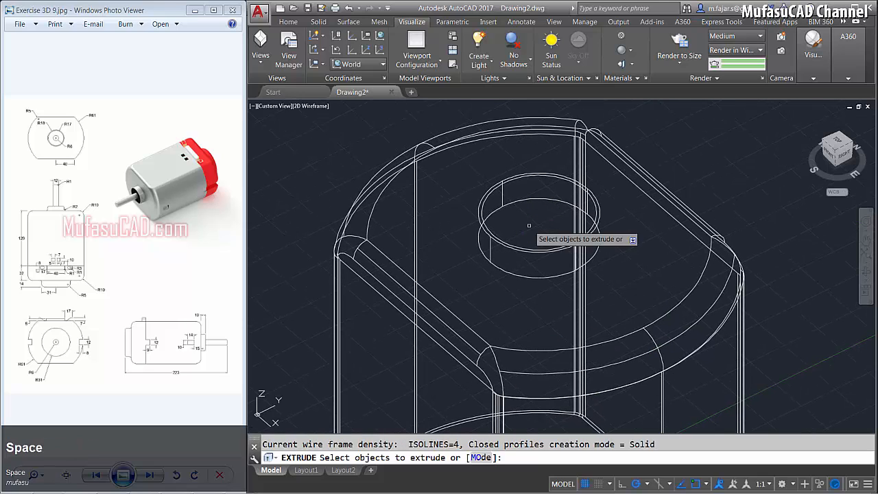
{"action": "type", "text": "l"}
{"action": "key", "text": "space"}
{"action": "key", "text": "space"}
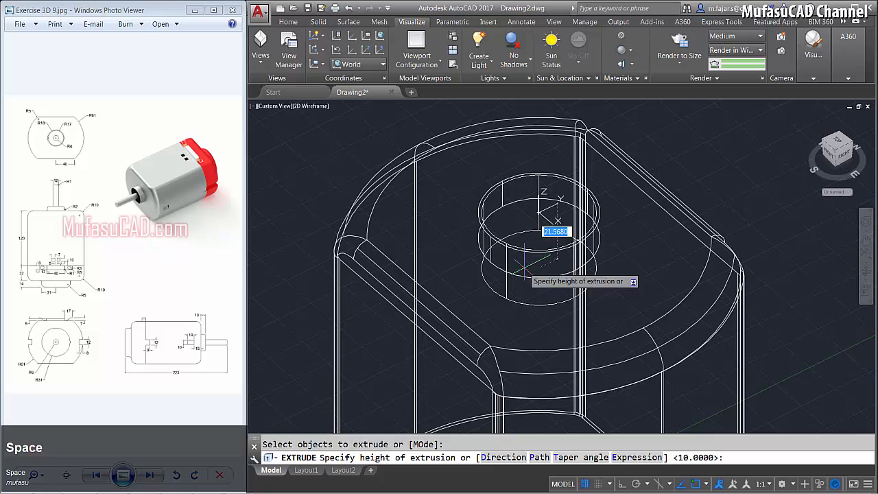
{"action": "left_click", "coordinate": [515, 317]}
- Subtract the downward cylinder from the housing and collar together to open a hole through both
{"action": "type", "text": "s"}
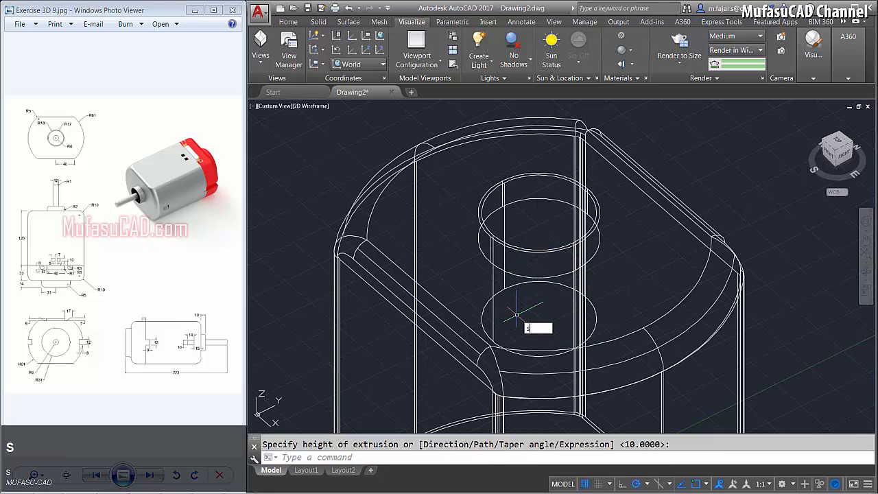
{"action": "type", "text": "u"}
{"action": "key", "text": "space"}
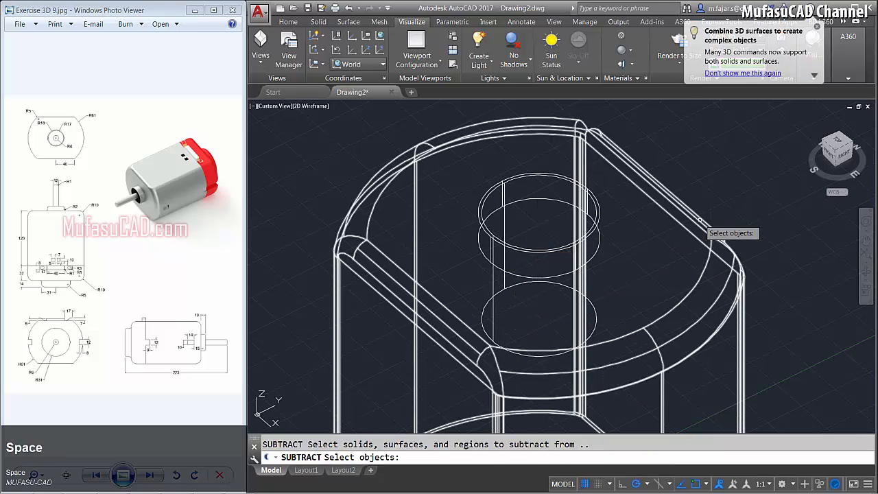
{"action": "left_click", "coordinate": [700, 219]}
{"action": "left_click", "coordinate": [606, 255]}
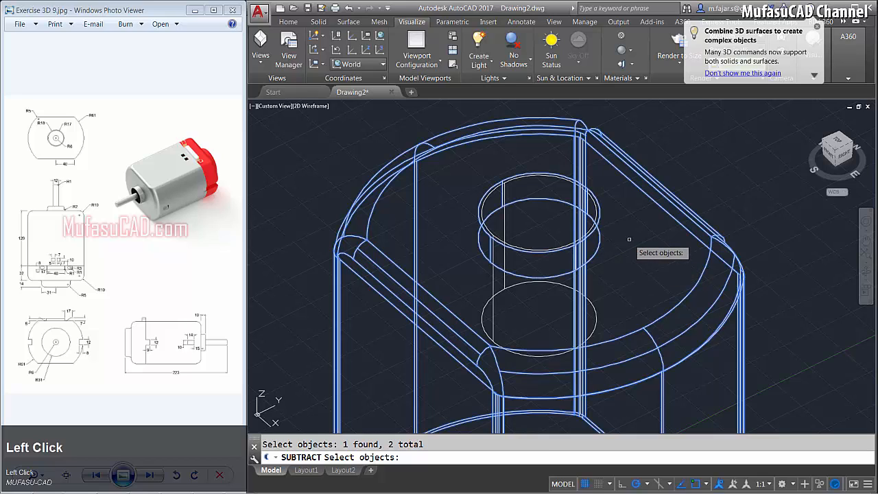
{"action": "key", "text": "space"}
{"action": "left_click", "coordinate": [597, 315]}
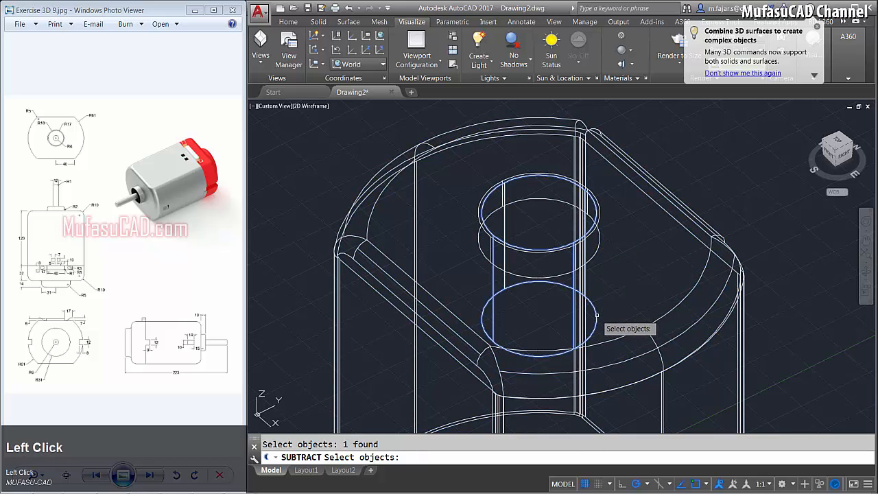
{"action": "key", "text": "space"}
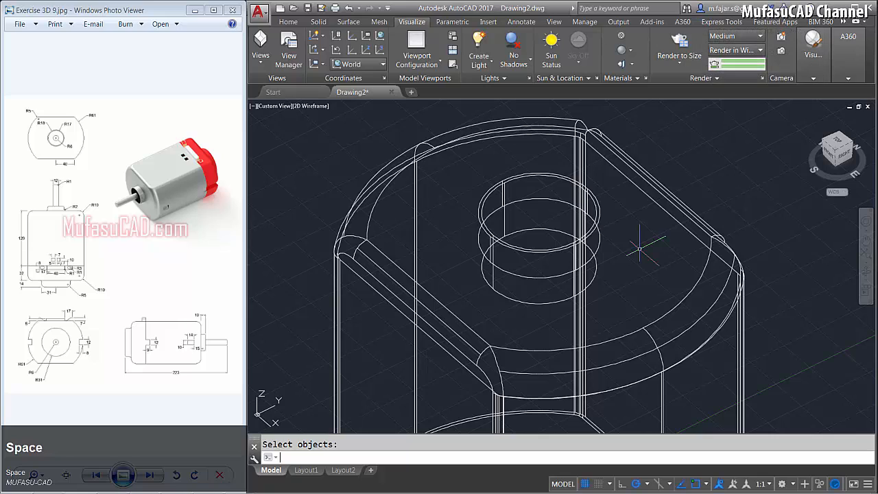
- Draw a circle of radius 17 centred at the collar's top opening
{"action": "type", "text": "c"}
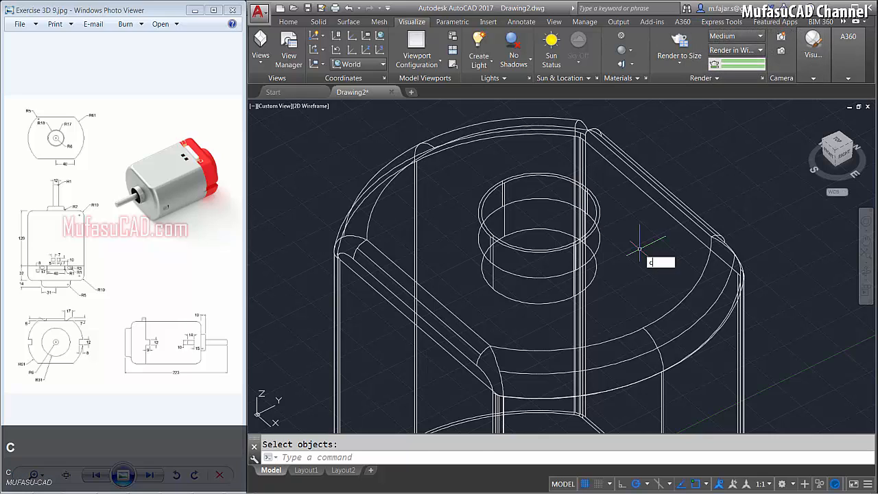
{"action": "key", "text": "space"}
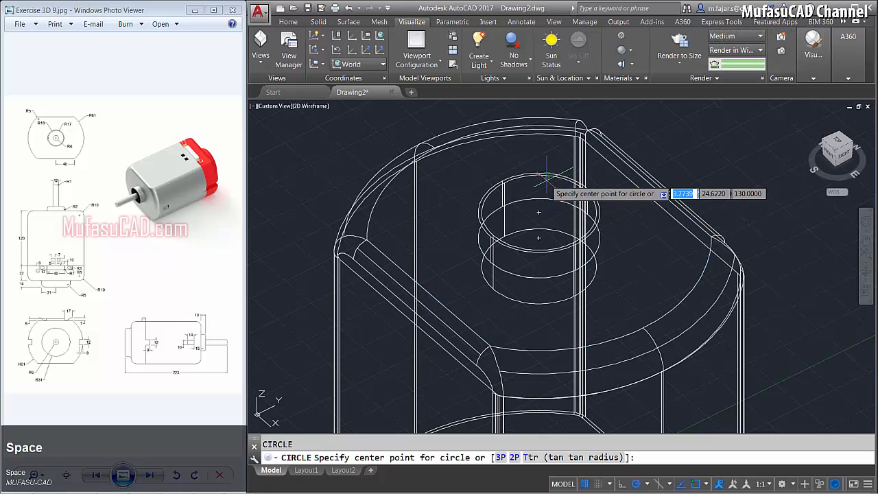
{"action": "left_click", "coordinate": [539, 213]}
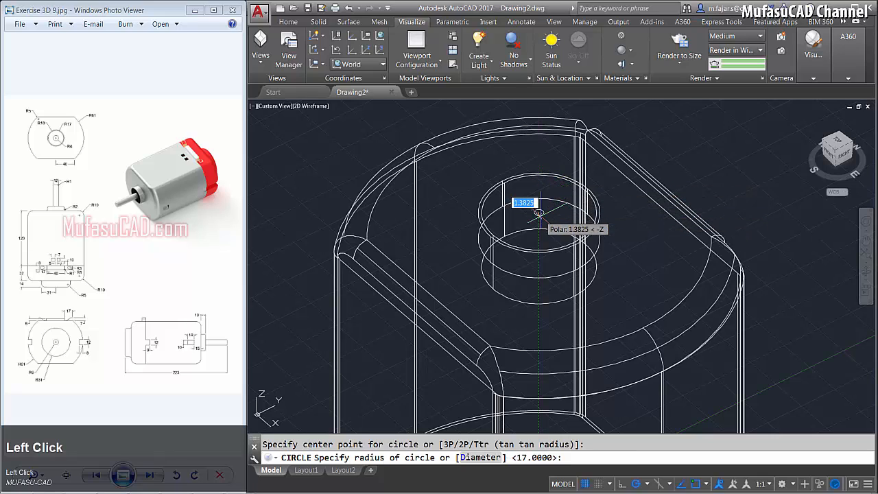
{"action": "type", "text": "17"}
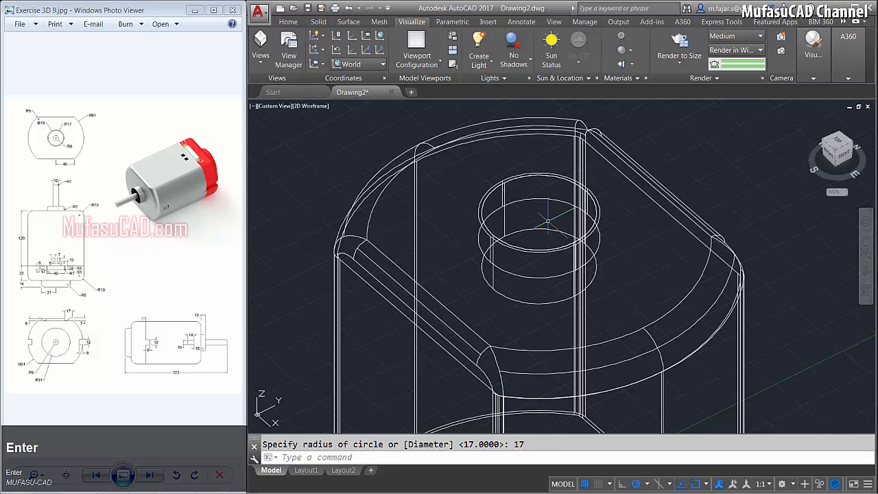
- Extrude the new radius 17 circle 8 downward to form a disc inside the collar
{"action": "key", "text": "space"}
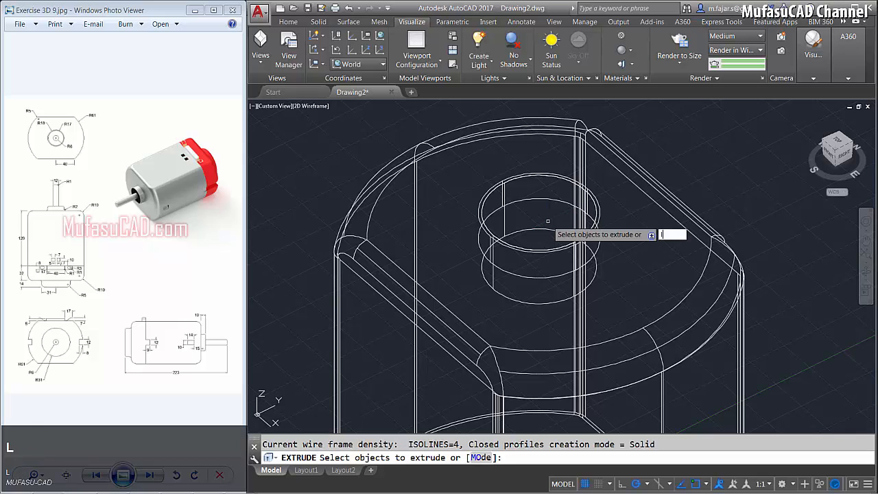
{"action": "type", "text": "l"}
{"action": "key", "text": "space"}
{"action": "key", "text": "space"}
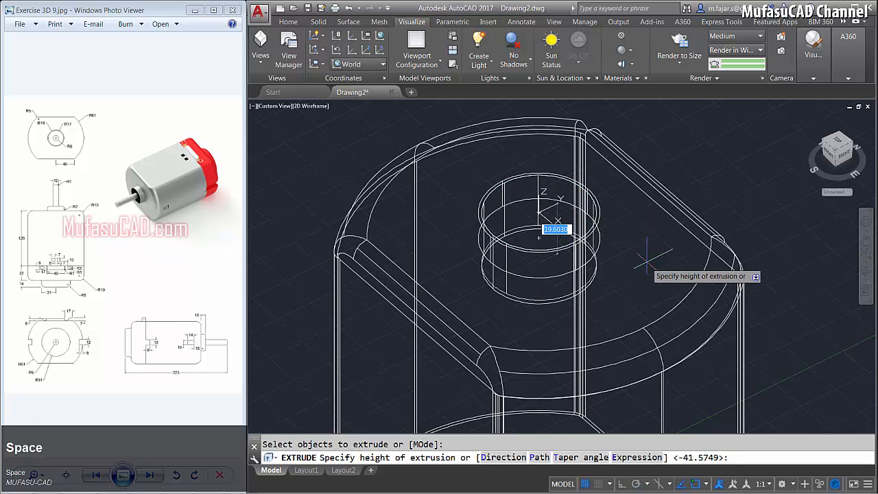
{"action": "type", "text": "8"}
{"action": "key", "text": "space"}
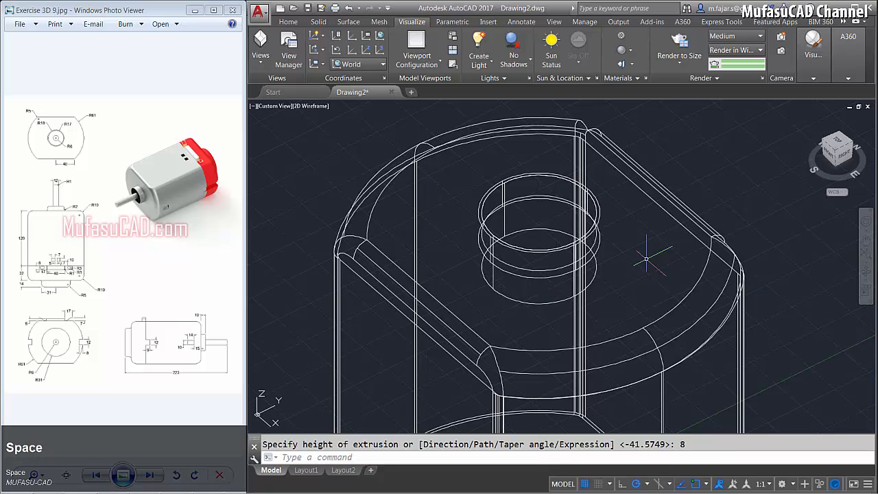
- Move the disc inside the collar straight down by 2
{"action": "key", "text": "space"}
{"action": "type", "text": "l"}
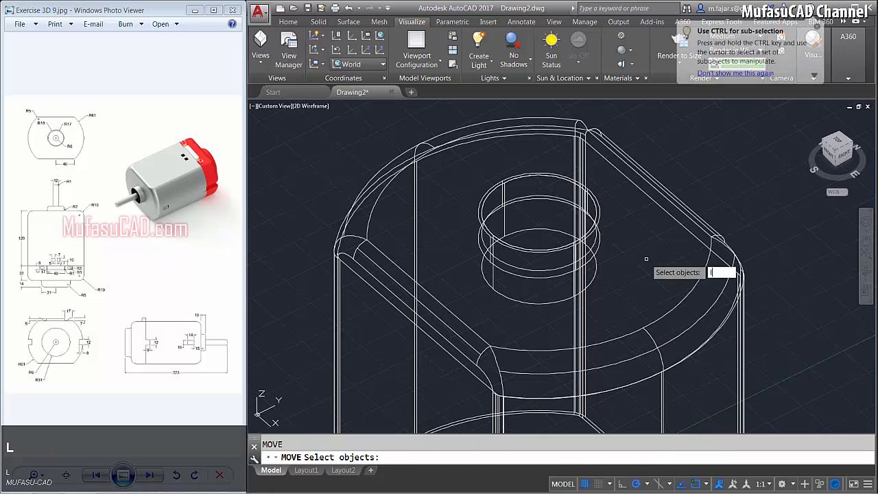
{"action": "key", "text": "space"}
{"action": "key", "text": "space"}
{"action": "left_click", "coordinate": [644, 224]}
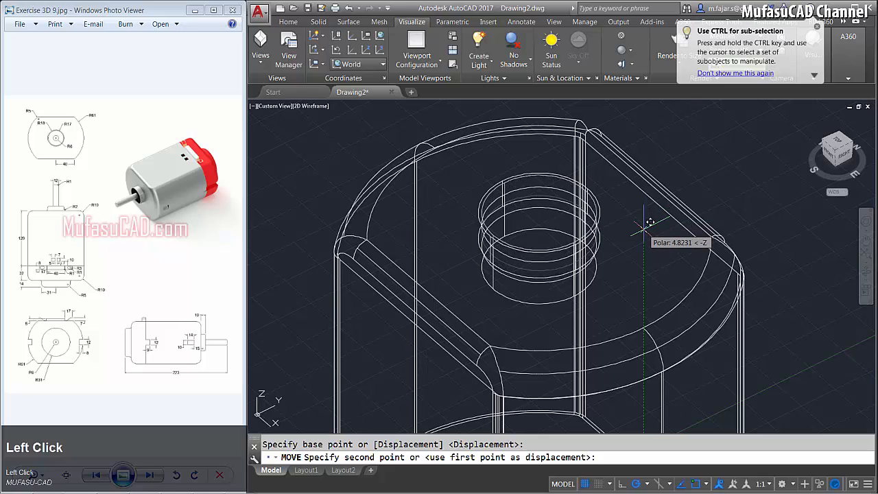
{"action": "type", "text": "2"}
{"action": "key", "text": "space"}
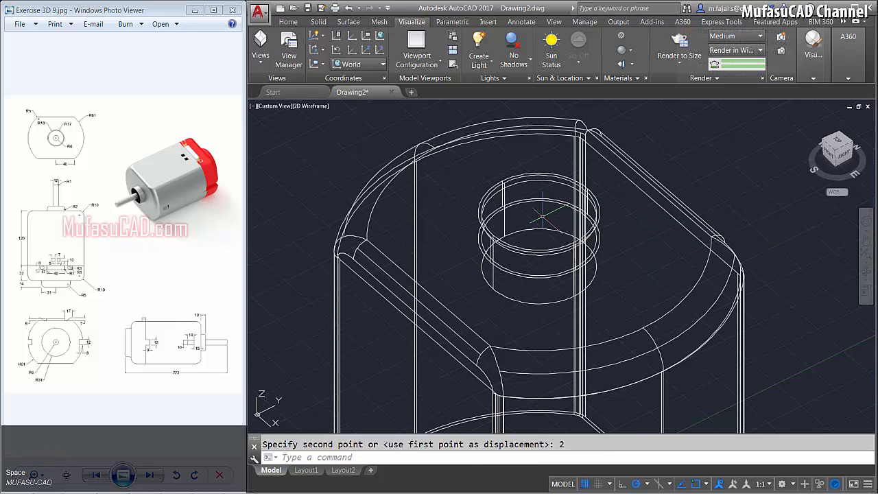
- Draw a circle of radius 6 centred on the top face of the recessed disc
{"action": "type", "text": "c"}
{"action": "key", "text": "space"}
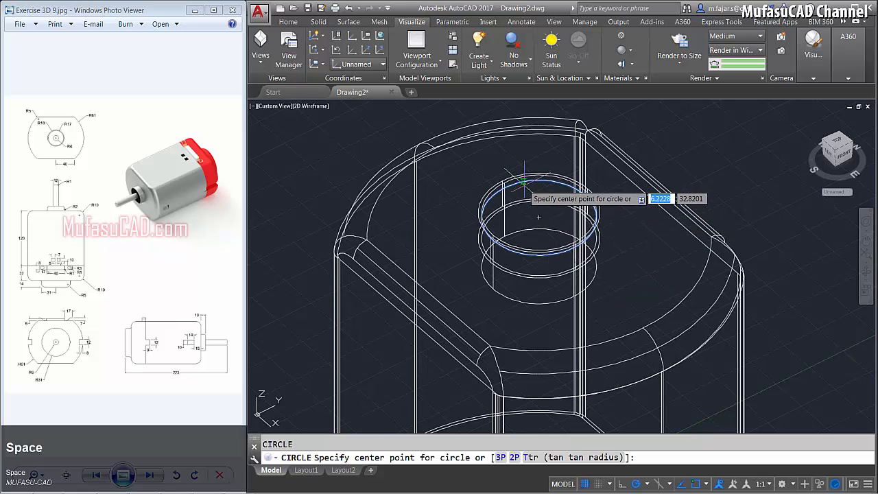
{"action": "left_click", "coordinate": [539, 217]}
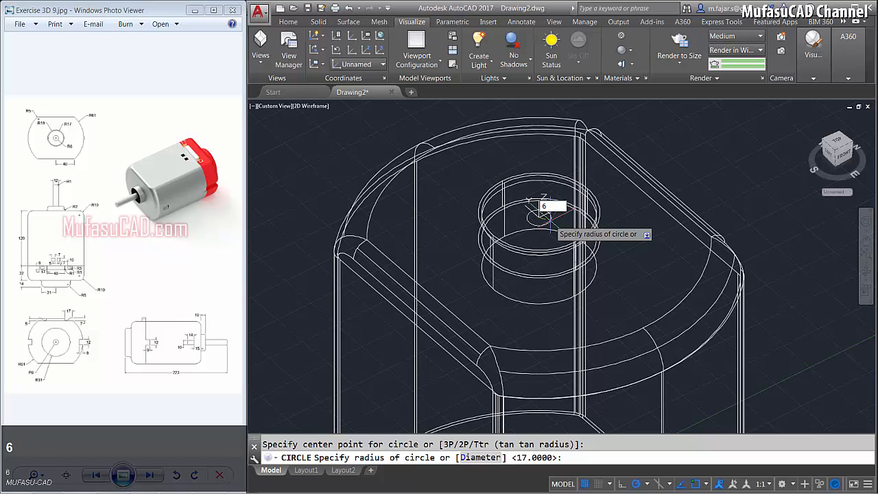
{"action": "key", "text": "space"}
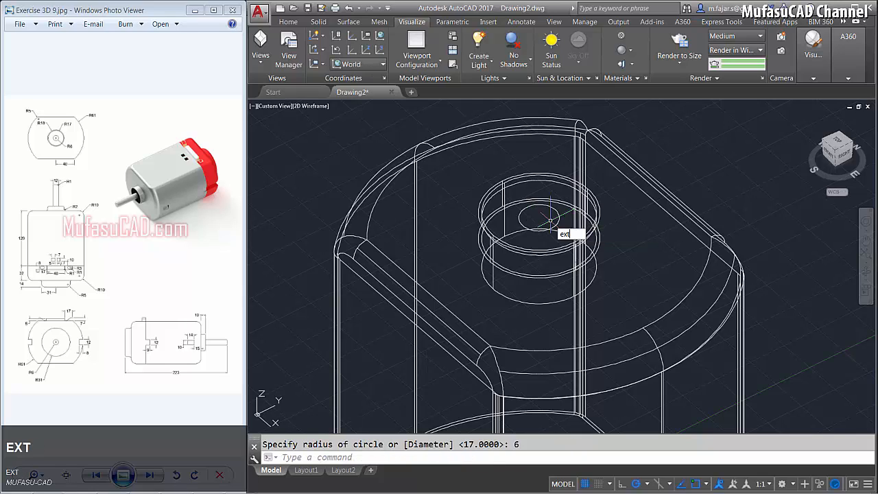
- Extrude the radius 6 circle upward by 49 to form the motor shaft
{"action": "type", "text": "ext"}
{"action": "key", "text": "space"}
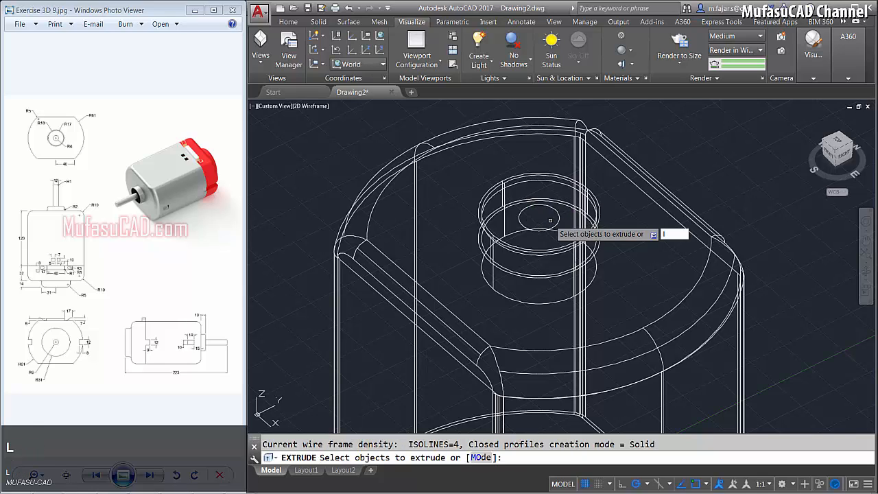
{"action": "left_click", "coordinate": [550, 221]}
{"action": "key", "text": "space"}
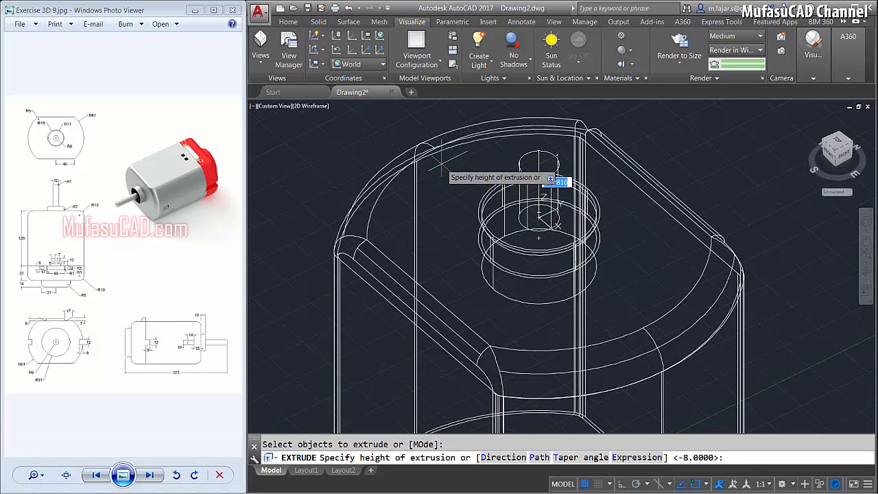
{"action": "type", "text": "49"}
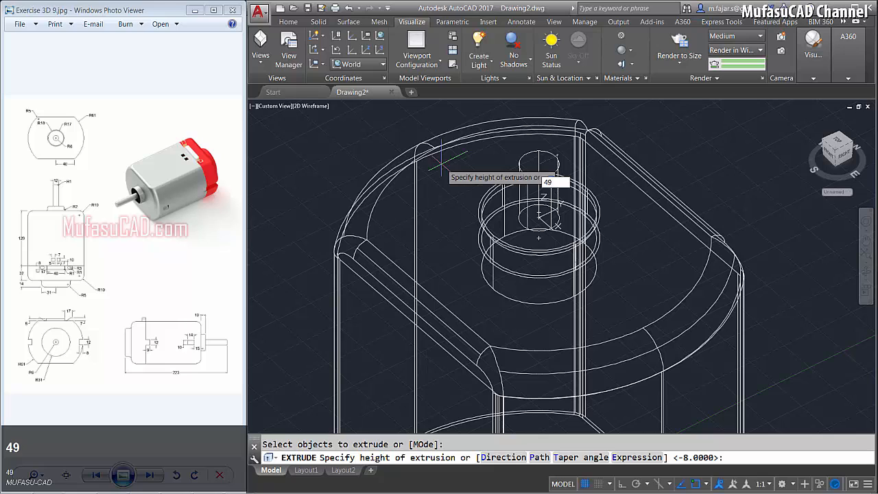
{"action": "key", "text": "Return"}
- Fillet the circular top edge of the motor shaft with radius 1
{"action": "scroll", "coordinate": [606, 219], "scroll_direction": "down", "scroll_amount": 2}
{"action": "middle_click_drag", "start_coordinate": [605, 219], "coordinate": [575, 198]}
{"action": "type", "text": "fi"}
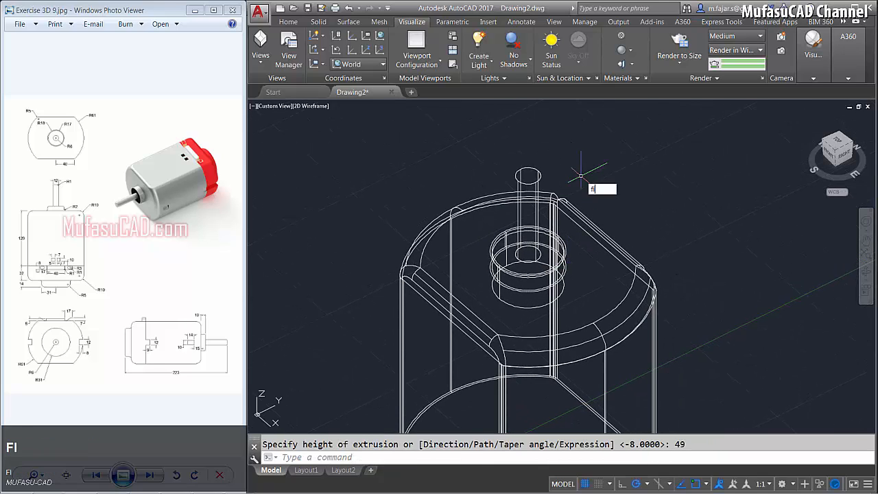
{"action": "type", "text": "llet"}
{"action": "key", "text": "space"}
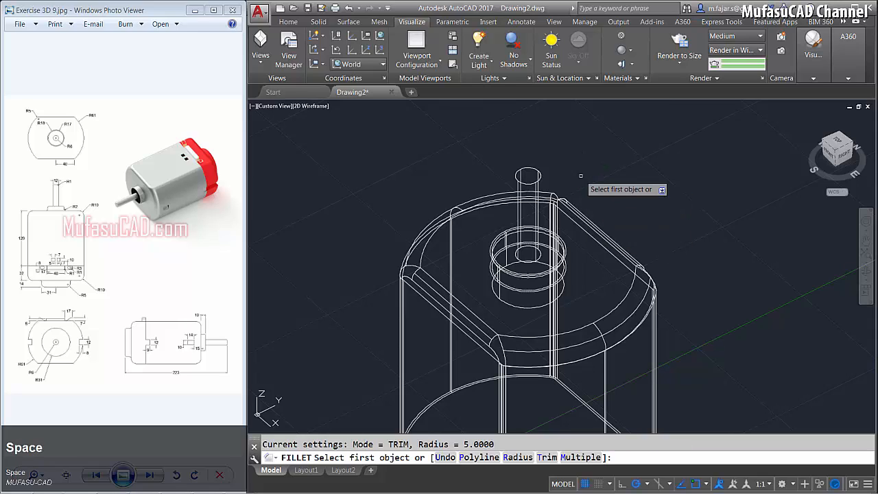
{"action": "type", "text": "r"}
{"action": "key", "text": "space"}
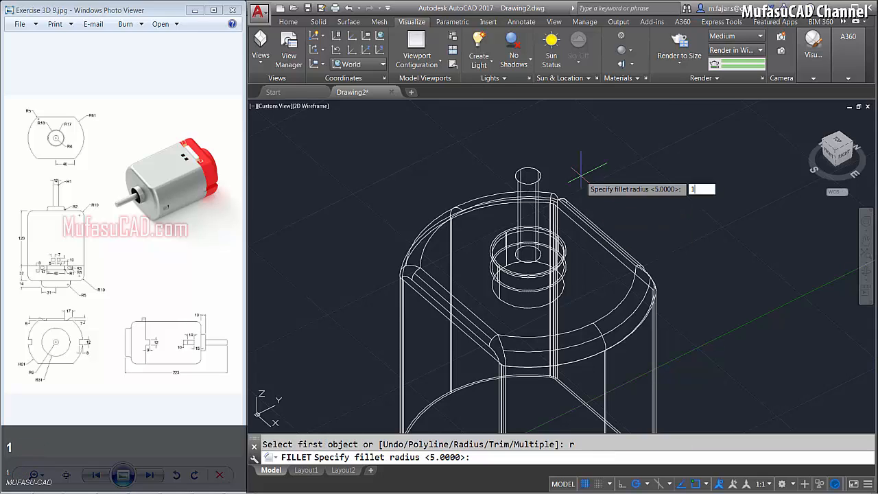
{"action": "type", "text": "1"}
{"action": "key", "text": "space"}
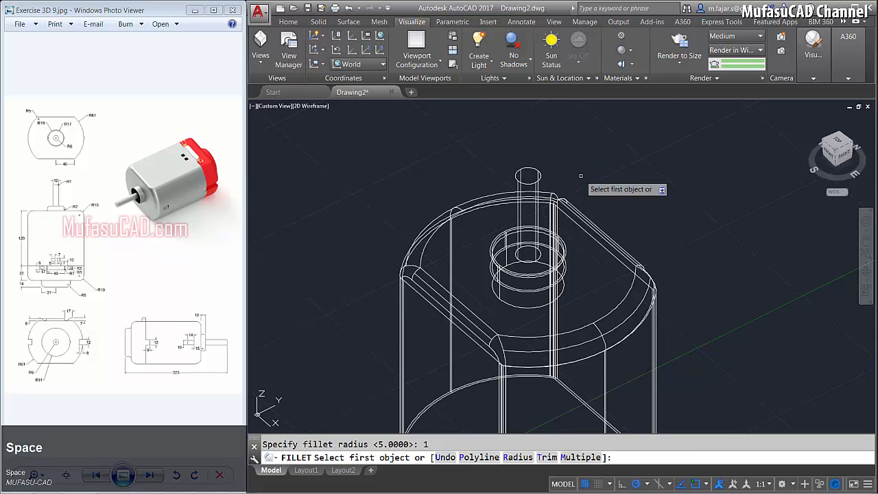
{"action": "left_click", "coordinate": [541, 174]}
{"action": "key", "text": "space"}
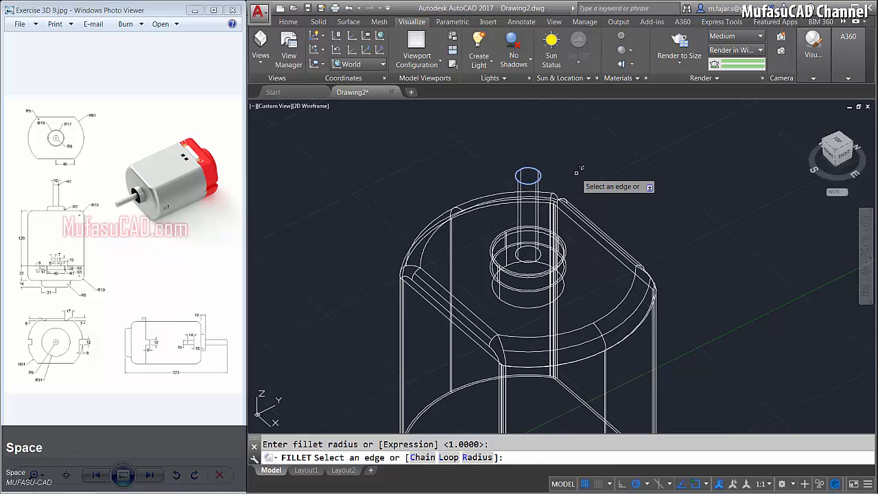
{"action": "key", "text": "space"}
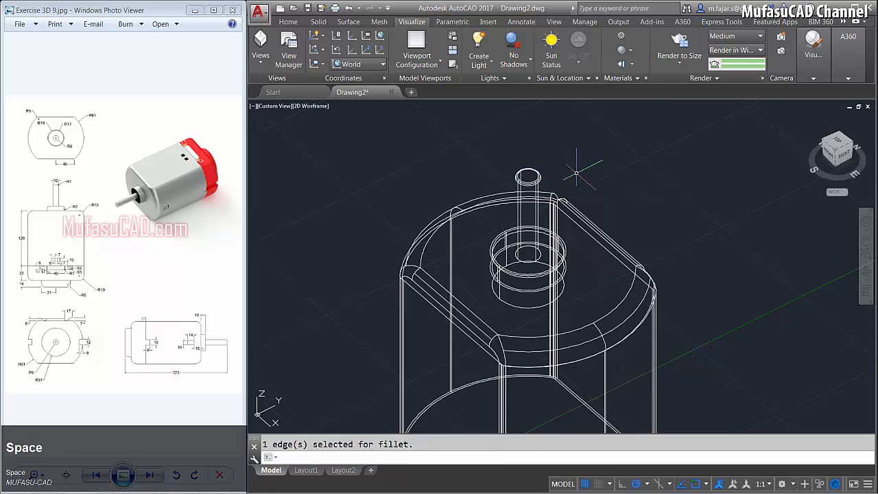
- Fillet the edge where the collar's base meets the housing top with radius 2
{"action": "key", "text": "space"}
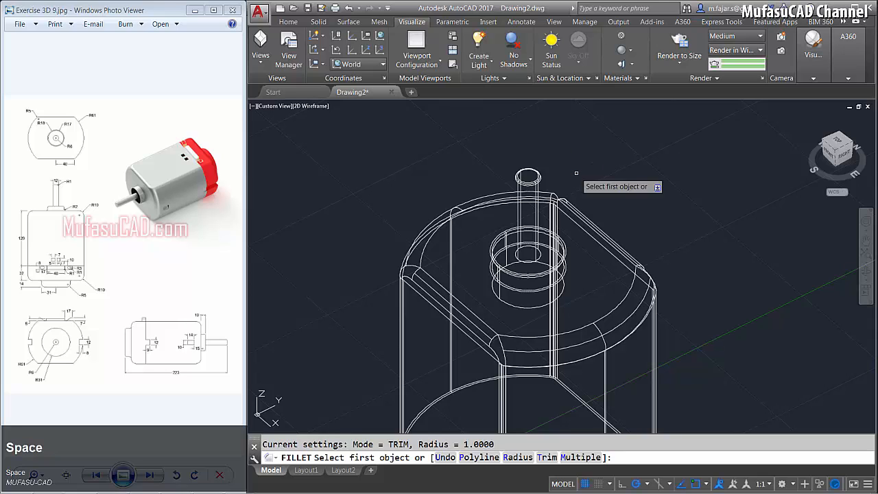
{"action": "type", "text": "r"}
{"action": "key", "text": "space"}
{"action": "type", "text": "2"}
{"action": "key", "text": "space"}
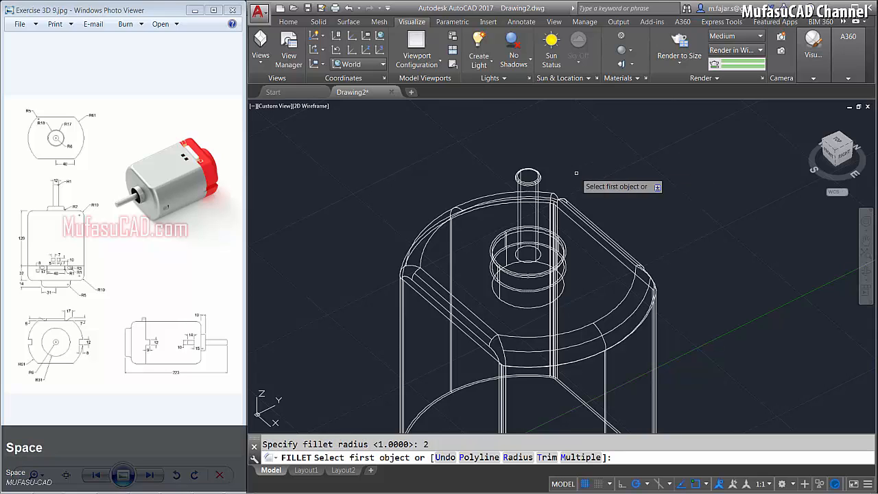
{"action": "scroll", "coordinate": [488, 274], "scroll_direction": "up", "scroll_amount": 3}
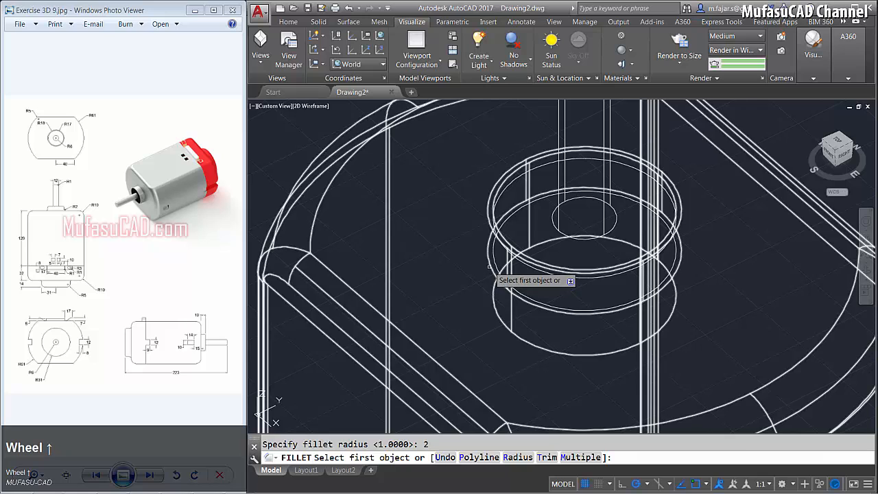
{"action": "left_click", "coordinate": [488, 270]}
{"action": "key", "text": "space"}
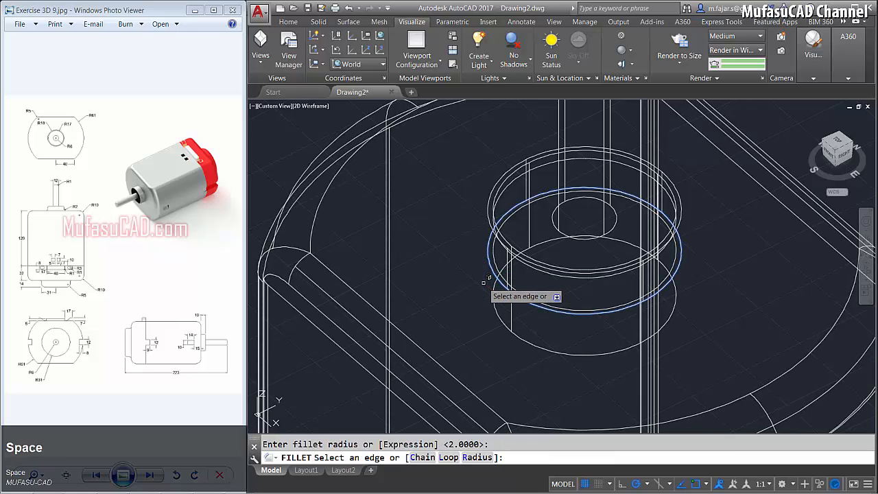
{"action": "key", "text": "space"}
- Display the model in the Realistic visual style and inspect the filleted shaft and collar from another angle
{"action": "scroll", "coordinate": [483, 281], "scroll_direction": "down", "scroll_amount": 4}
{"action": "middle_click_drag", "start_coordinate": [506, 291], "coordinate": [529, 284]}
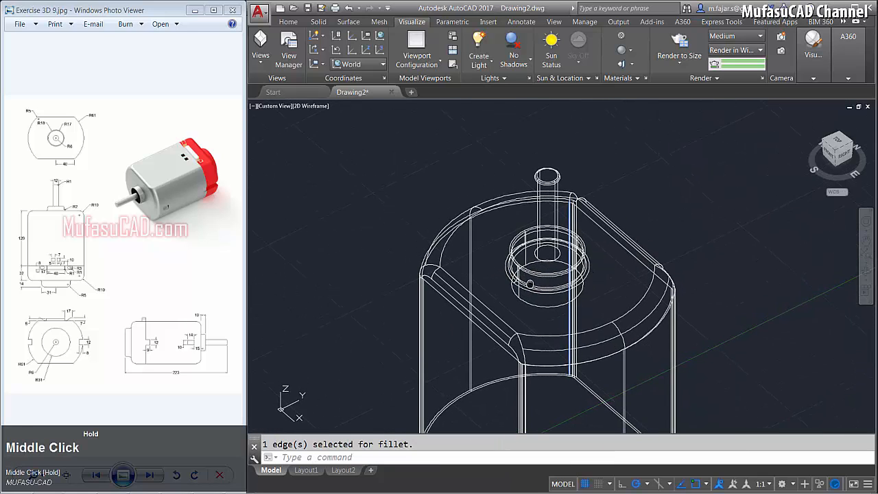
{"action": "scroll", "coordinate": [376, 236], "scroll_direction": "up", "scroll_amount": 2}
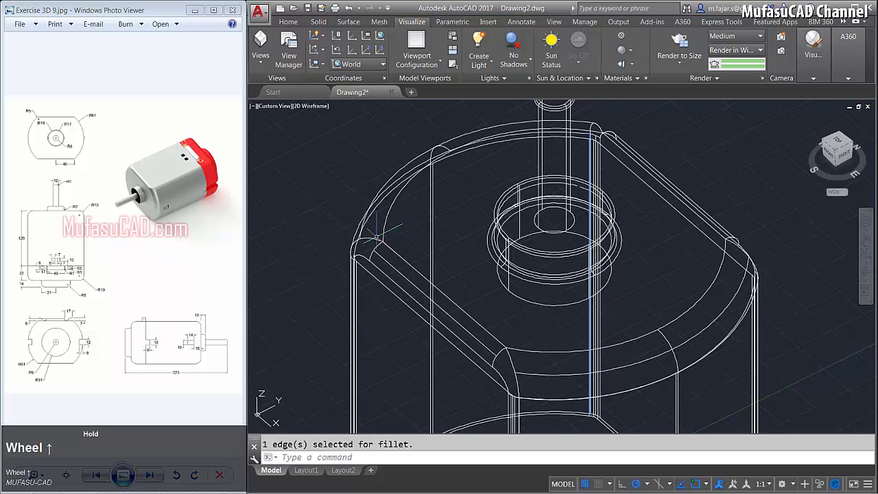
{"action": "left_click", "coordinate": [309, 107]}
{"action": "left_click", "coordinate": [328, 166]}
{"action": "scroll", "coordinate": [604, 226], "scroll_direction": "down", "scroll_amount": 2}
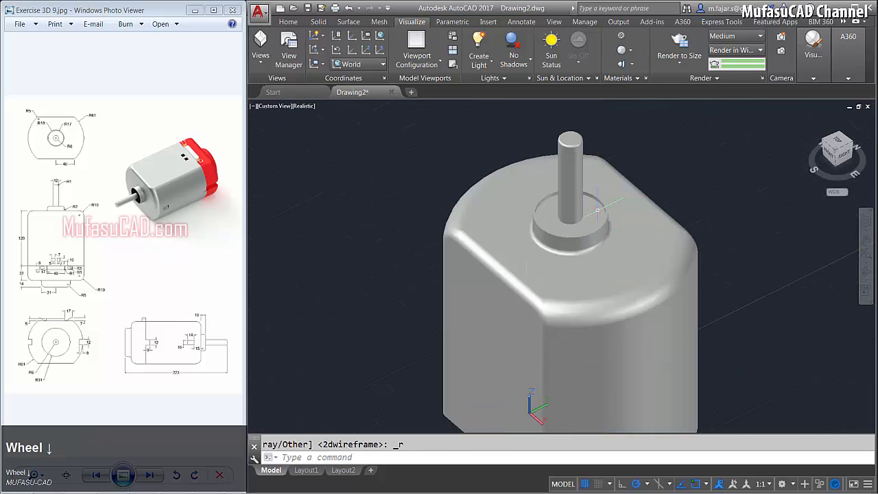
{"action": "middle_click_drag", "start_coordinate": [610, 267], "coordinate": [596, 248], "text": "shift"}
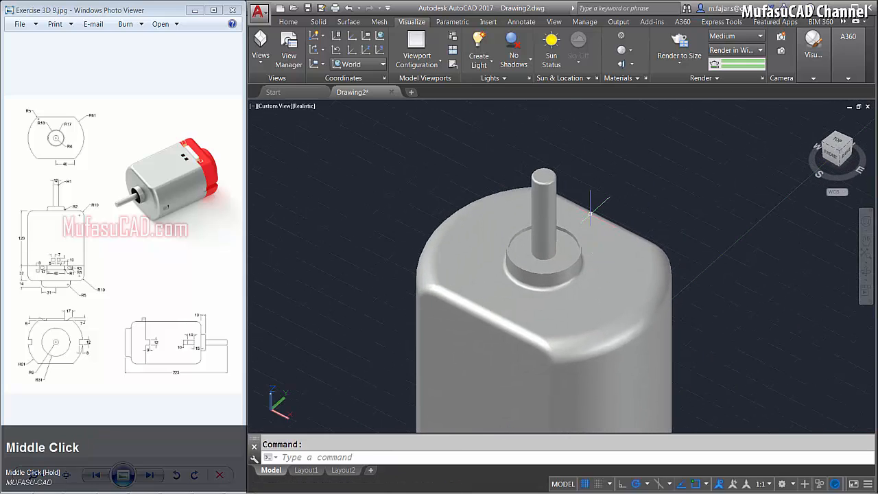
- Set the FACETRES system variable to 10 for smoother curved surfaces
{"action": "type", "text": "facetress"}
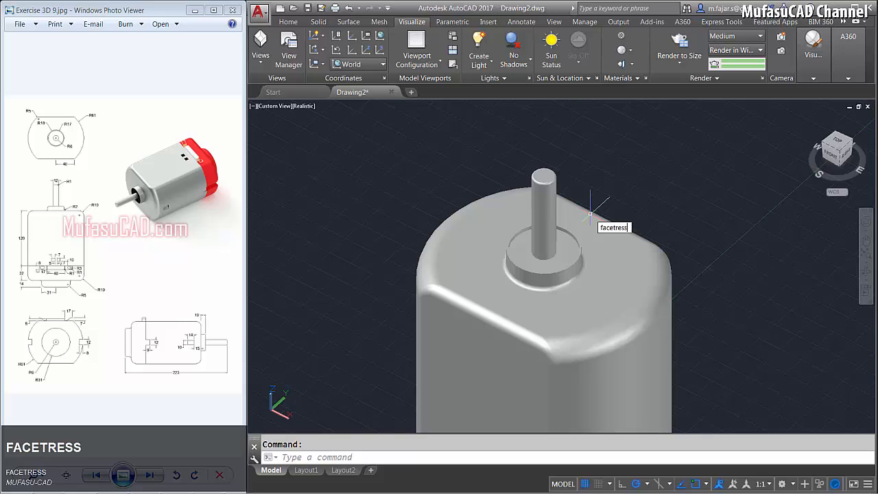
{"action": "key", "text": "space"}
{"action": "type", "text": "1"}
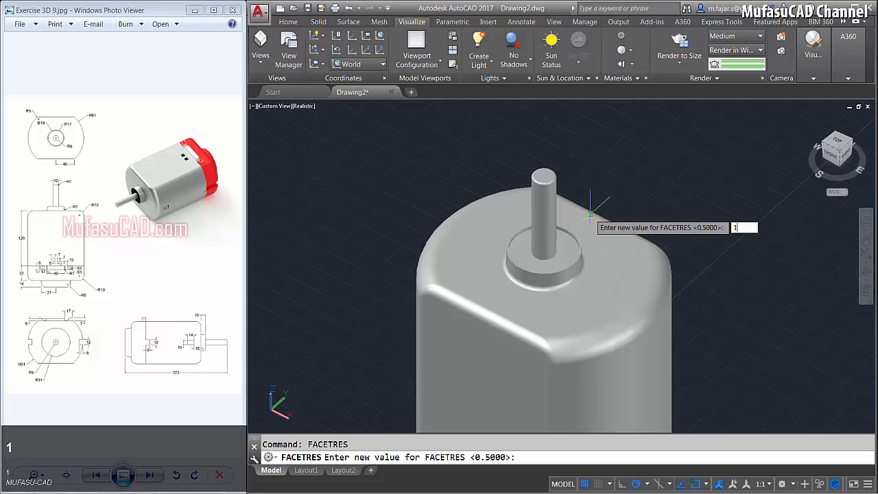
{"action": "type", "text": "0"}
{"action": "key", "text": "Return"}
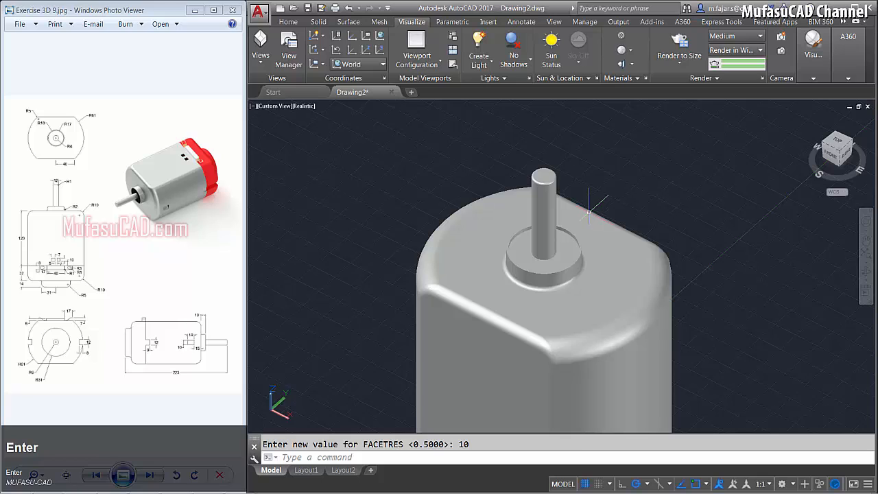
- Return the display to the 2D Wireframe visual style and switch to the Left view
{"action": "left_click", "coordinate": [304, 105]}
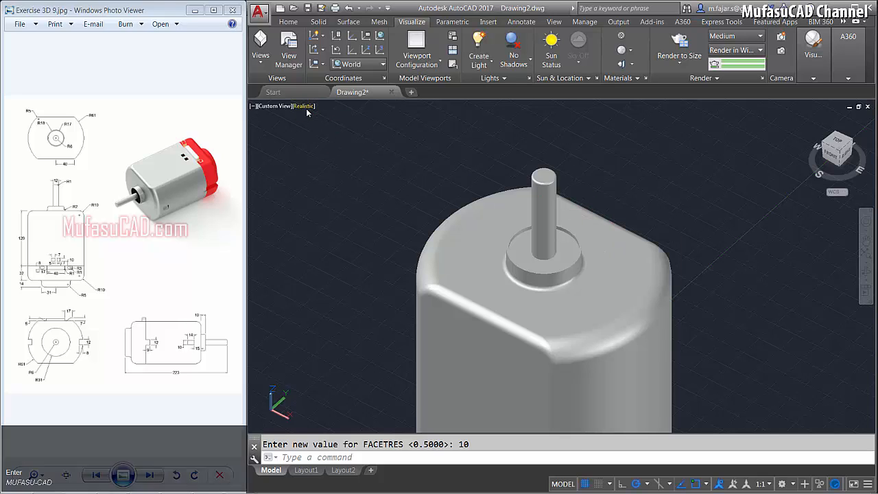
{"action": "left_click", "coordinate": [335, 133]}
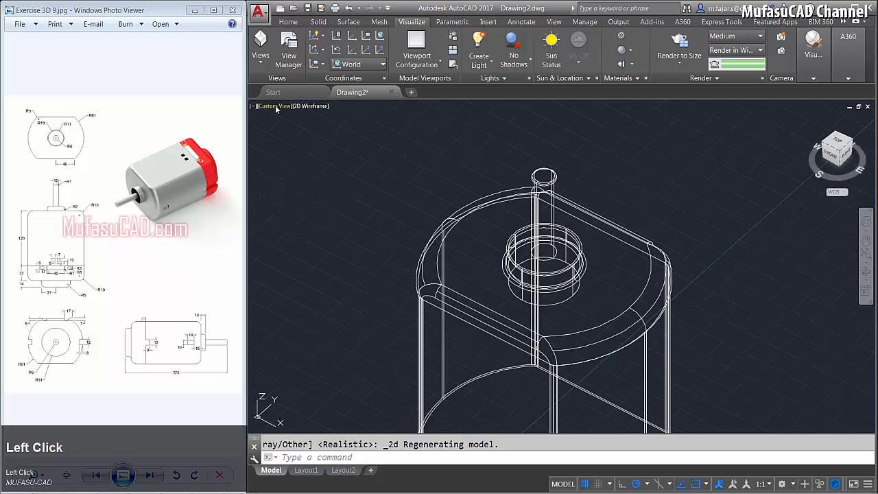
{"action": "middle_click_drag", "start_coordinate": [558, 305], "coordinate": [550, 211]}
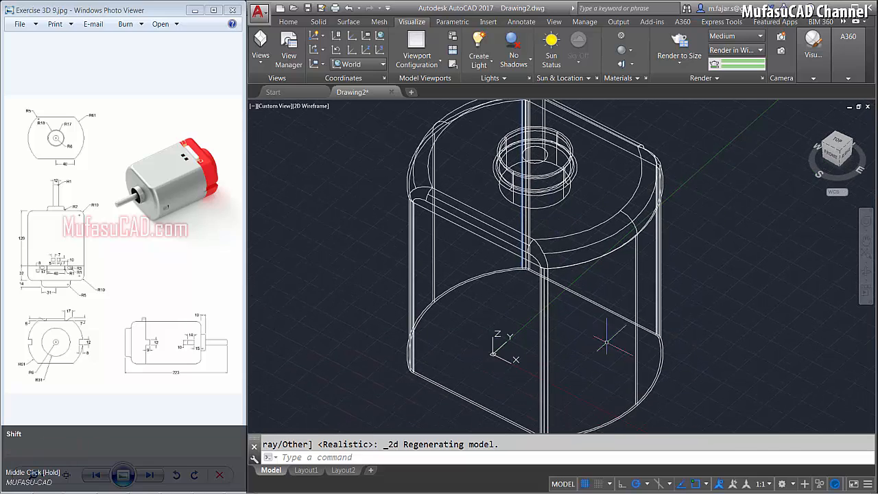
{"action": "middle_click_drag", "start_coordinate": [607, 341], "coordinate": [607, 322], "text": "shift"}
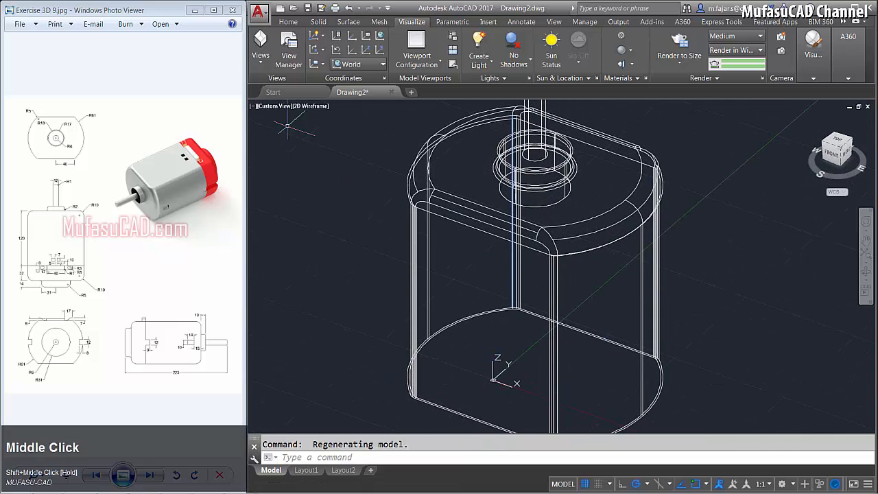
{"action": "left_click", "coordinate": [278, 107]}
{"action": "left_click", "coordinate": [300, 154]}
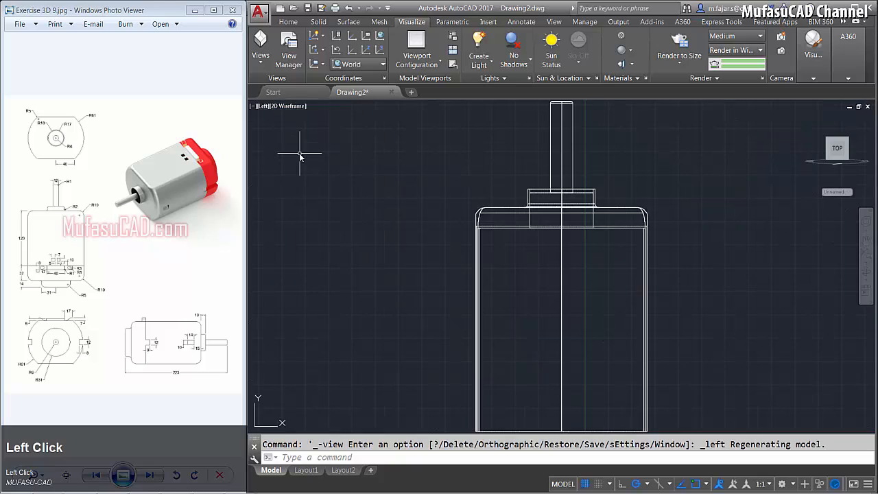
- Draw a closed rectangle of lines, 10 wide and 14 high, in the empty space right of the housing's upper part
{"action": "middle_click_drag", "start_coordinate": [599, 283], "coordinate": [489, 266]}
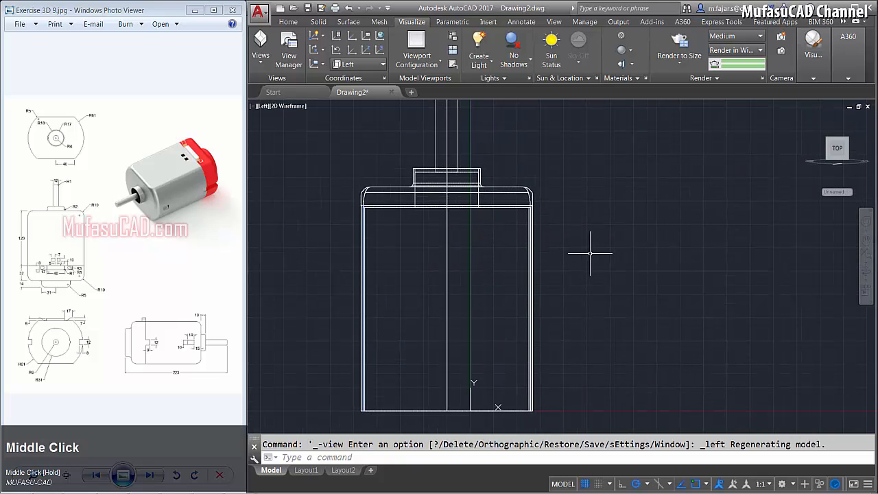
{"action": "type", "text": "l"}
{"action": "key", "text": "space"}
{"action": "left_click", "coordinate": [594, 198]}
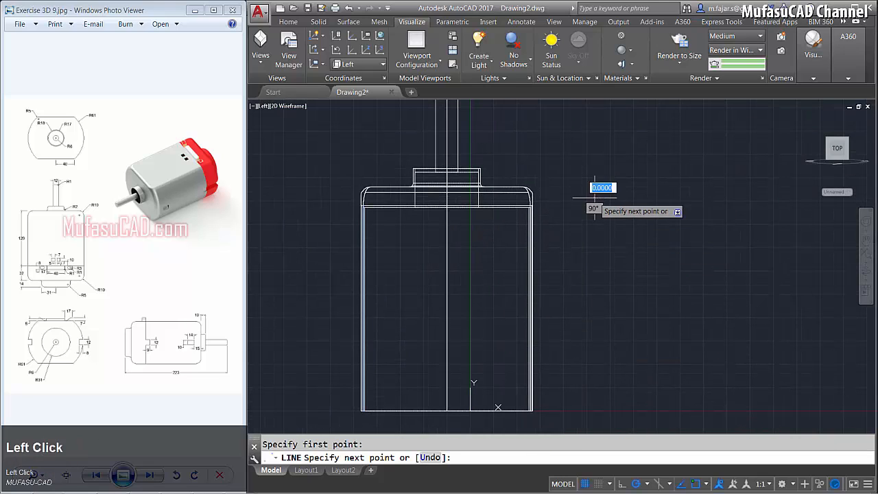
{"action": "type", "text": "14"}
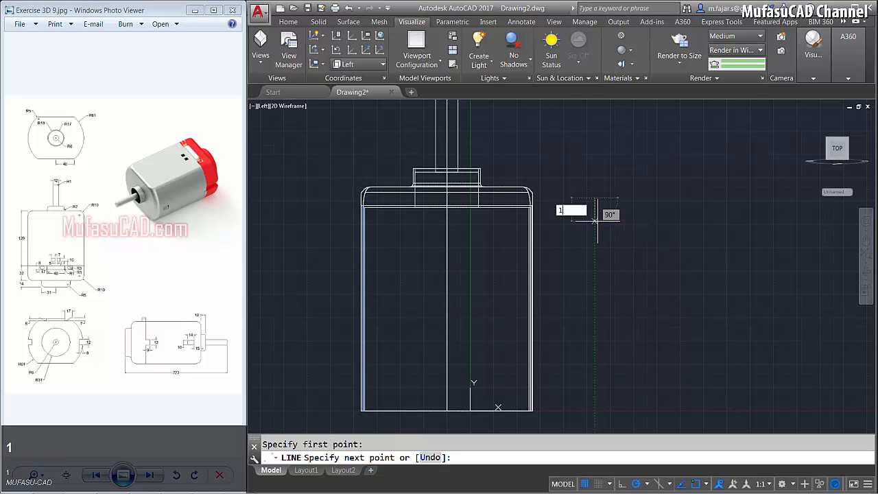
{"action": "key", "text": "space"}
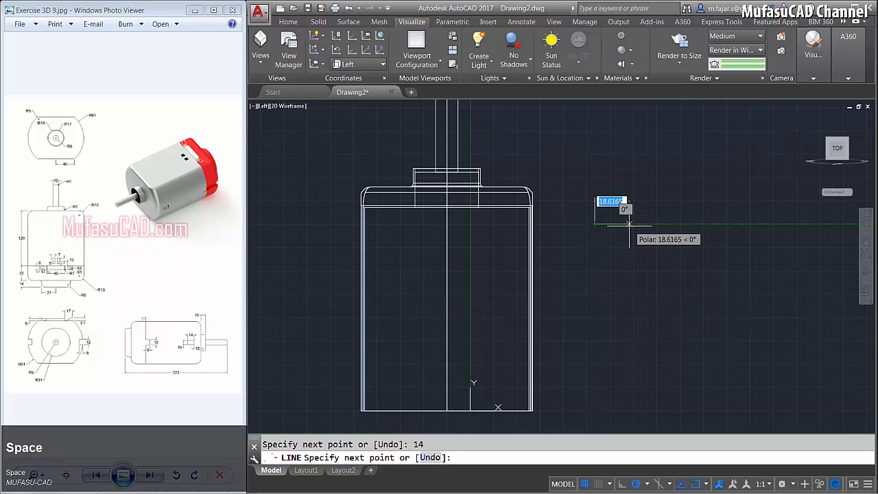
{"action": "type", "text": "10"}
{"action": "key", "text": "space"}
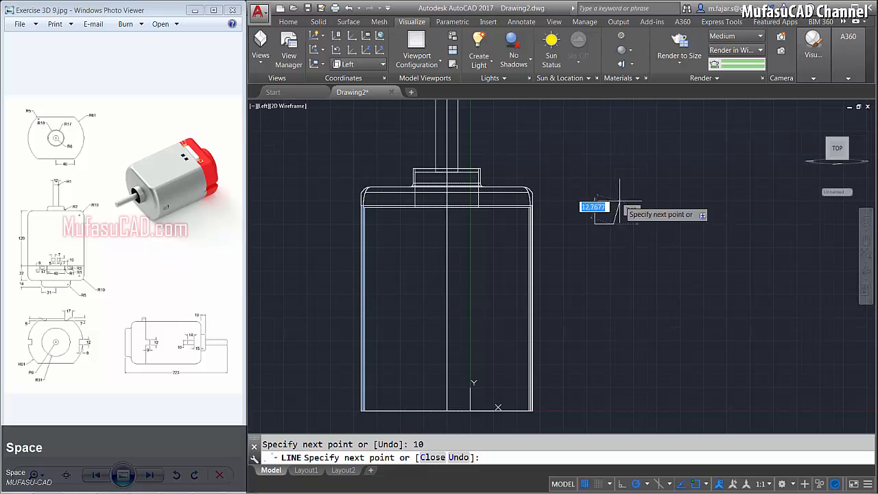
{"action": "type", "text": "1"}
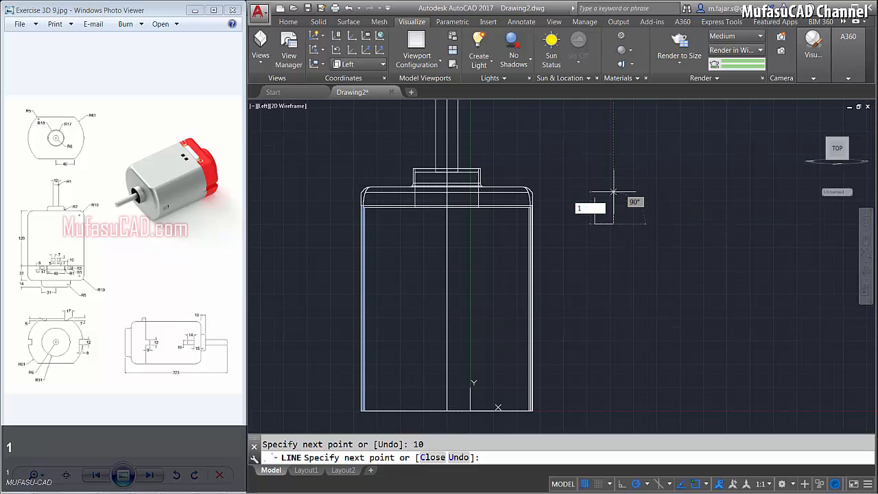
{"action": "type", "text": "4"}
{"action": "key", "text": "space"}
{"action": "type", "text": "c"}
{"action": "key", "text": "space"}
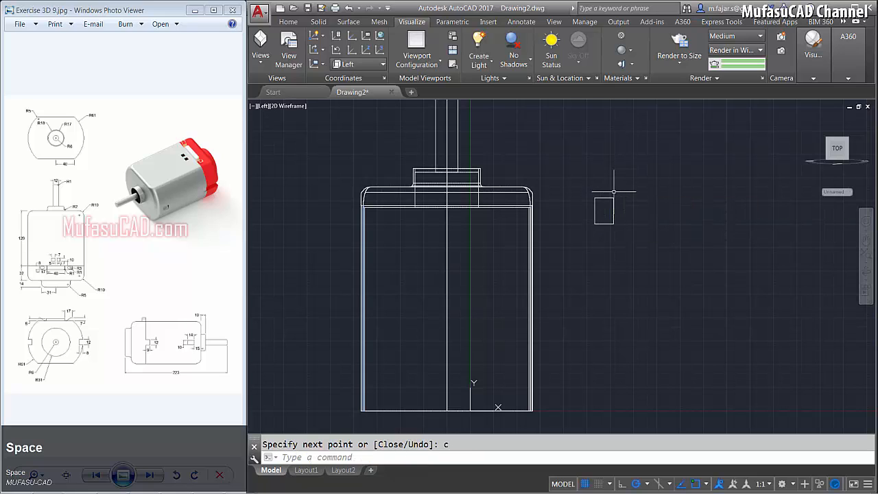
- Join the four lines of the 10 by 14 rectangle into one polyline
{"action": "type", "text": "j"}
{"action": "key", "text": "space"}
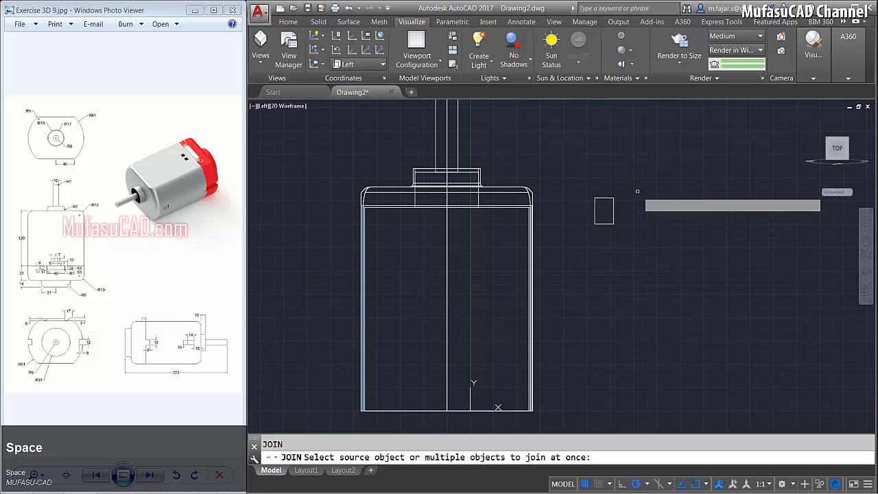
{"action": "left_click", "coordinate": [640, 189]}
{"action": "left_click", "coordinate": [570, 259]}
{"action": "key", "text": "space"}
- Draw a closed rectangle of lines, 12 wide and 9 high, in the empty space right of the housing's lower part
{"action": "middle_click_drag", "start_coordinate": [613, 317], "coordinate": [588, 288]}
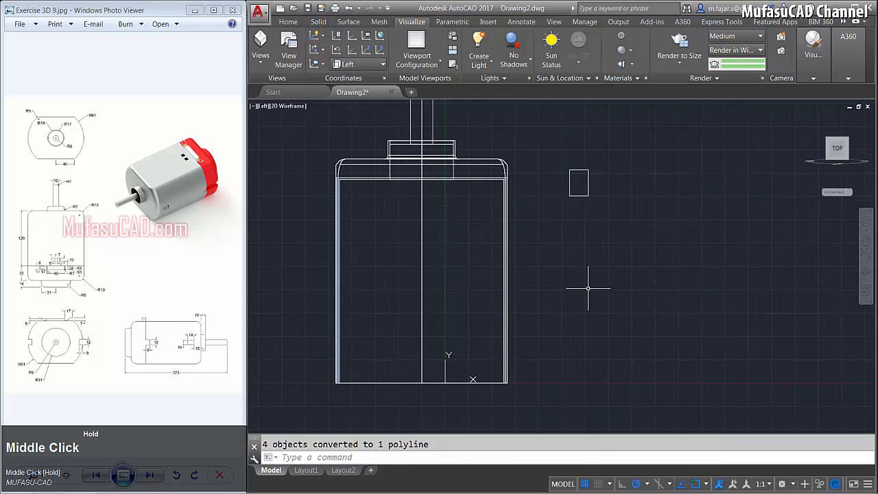
{"action": "type", "text": "l"}
{"action": "key", "text": "space"}
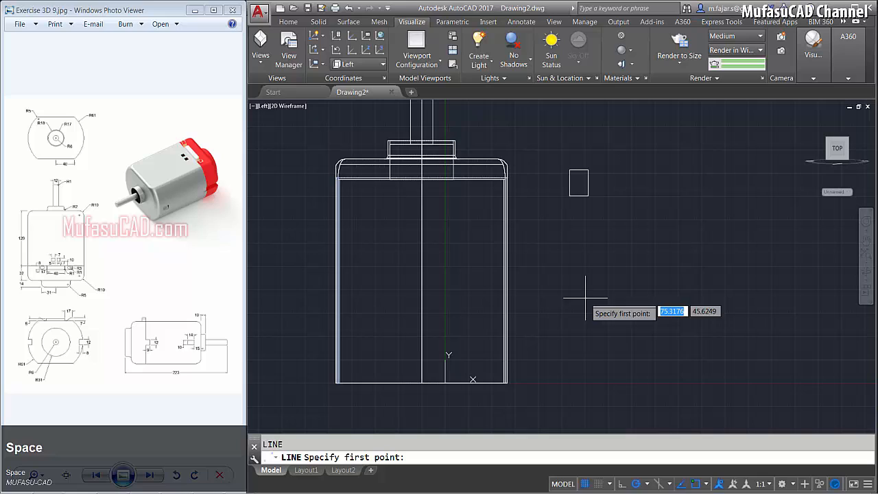
{"action": "left_click", "coordinate": [562, 347]}
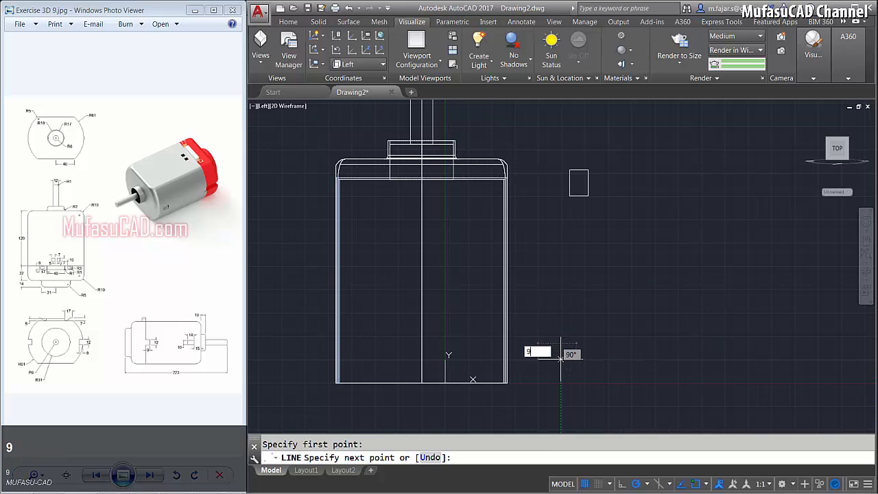
{"action": "type", "text": "9"}
{"action": "key", "text": "space"}
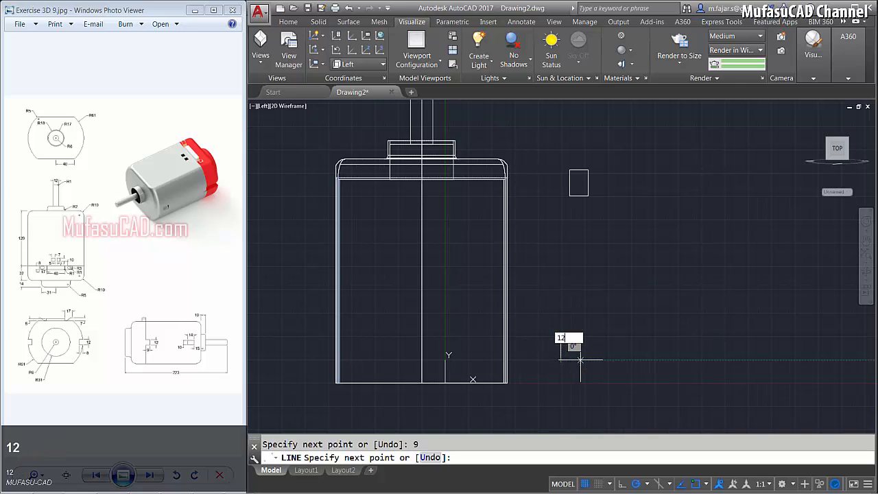
{"action": "type", "text": "12"}
{"action": "key", "text": "space"}
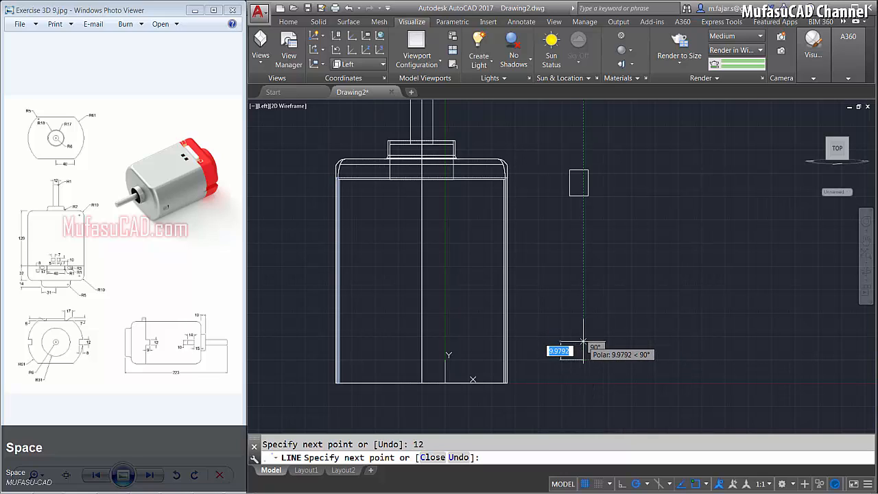
{"action": "type", "text": "9"}
{"action": "key", "text": "space"}
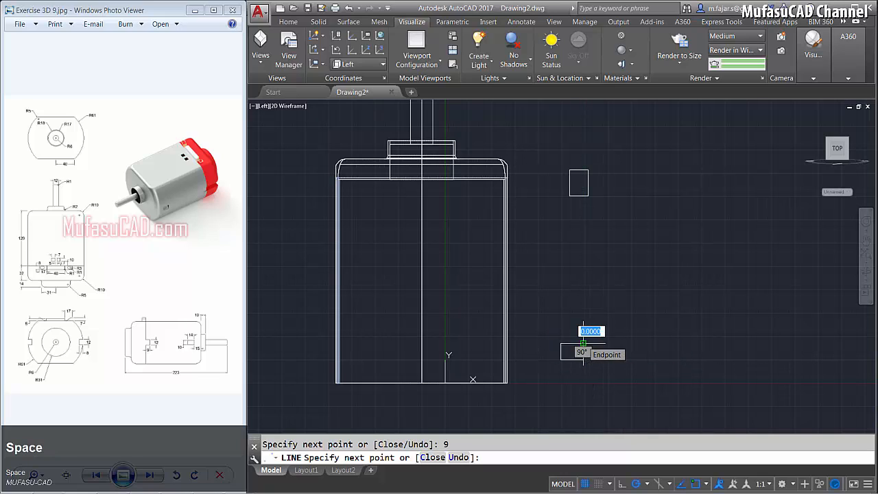
{"action": "type", "text": "c"}
{"action": "key", "text": "space"}
- Join the four lines of the 12 by 9 rectangle into one polyline
{"action": "type", "text": "J"}
{"action": "key", "text": "space"}
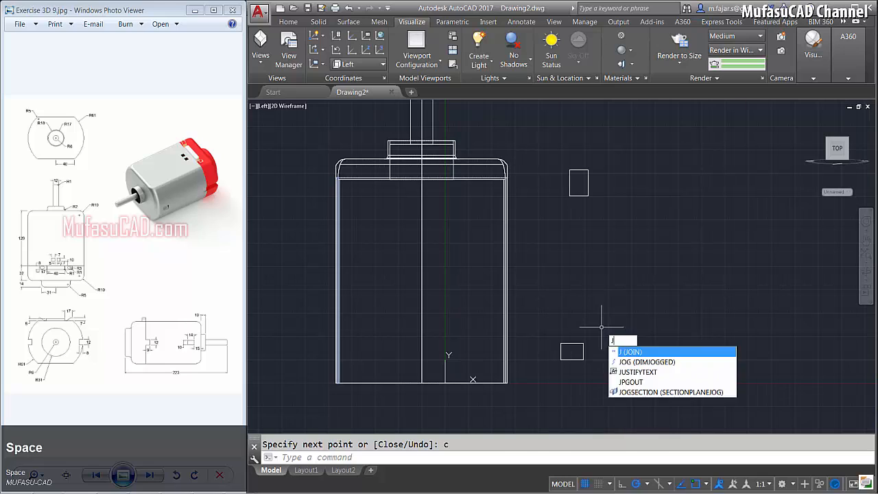
{"action": "left_click", "coordinate": [591, 325]}
{"action": "left_click", "coordinate": [559, 363]}
{"action": "key", "text": "space"}
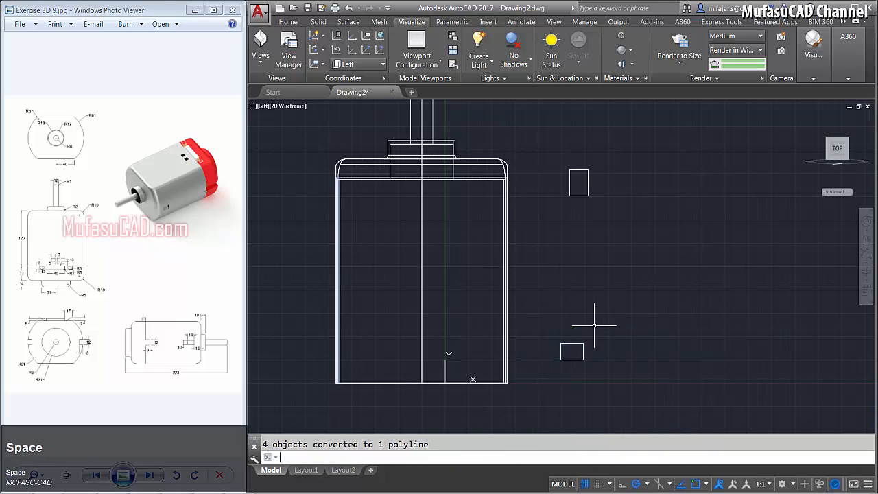
- Move the 12 by 9 rectangle by its bottom midpoint onto the centre of the housing's bottom edge
{"action": "type", "text": "m"}
{"action": "key", "text": "space"}
{"action": "left_click", "coordinate": [594, 322]}
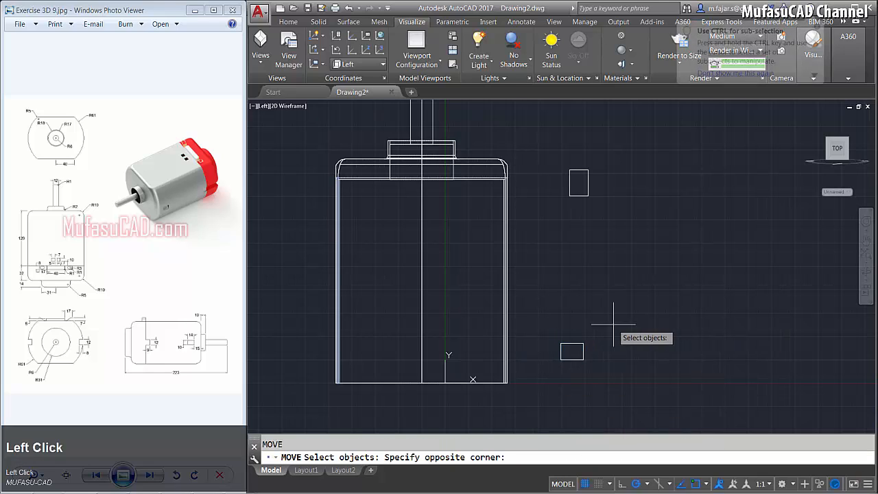
{"action": "left_click", "coordinate": [562, 387]}
{"action": "key", "text": "space"}
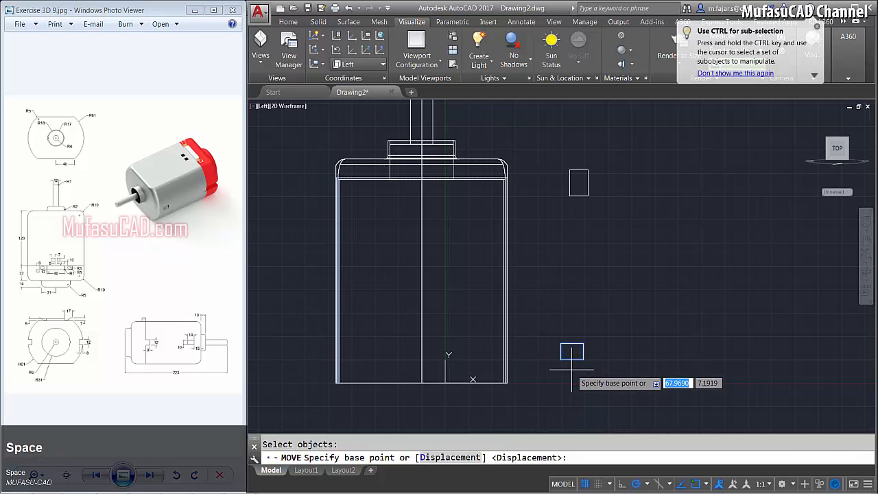
{"action": "left_click", "coordinate": [572, 360]}
{"action": "scroll", "coordinate": [417, 391], "scroll_direction": "up", "scroll_amount": 4}
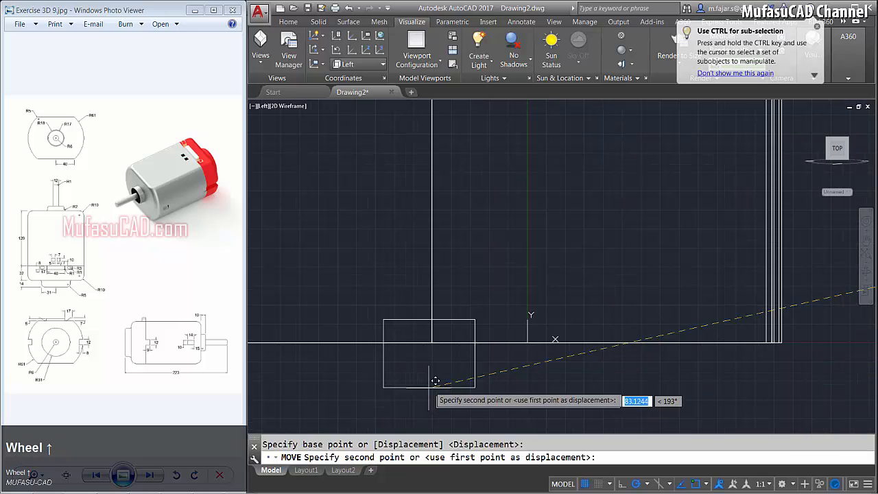
{"action": "left_click", "coordinate": [438, 336]}
{"action": "scroll", "coordinate": [508, 322], "scroll_direction": "down", "scroll_amount": 3}
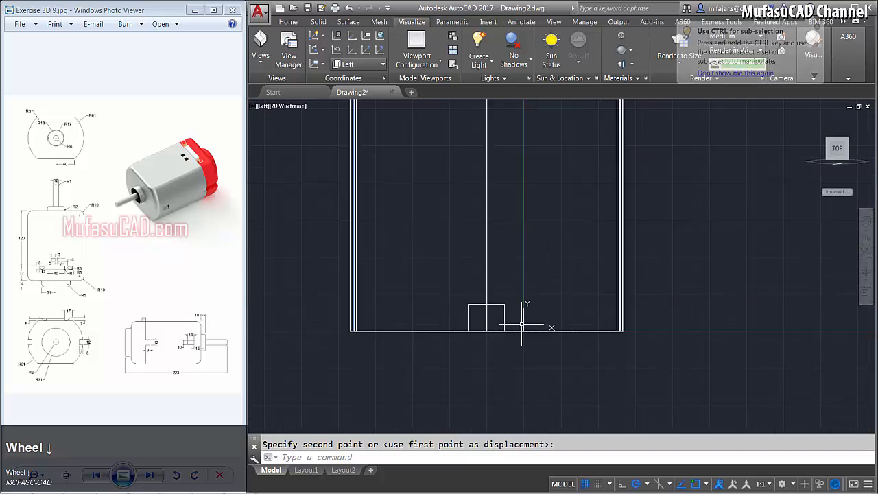
- Move the 10 by 14 rectangle by its top midpoint onto the housing's top edge at the vertical centre line
{"action": "middle_click_drag", "start_coordinate": [676, 148], "coordinate": [684, 196]}
{"action": "key", "text": "space"}
{"action": "left_click", "coordinate": [652, 158]}
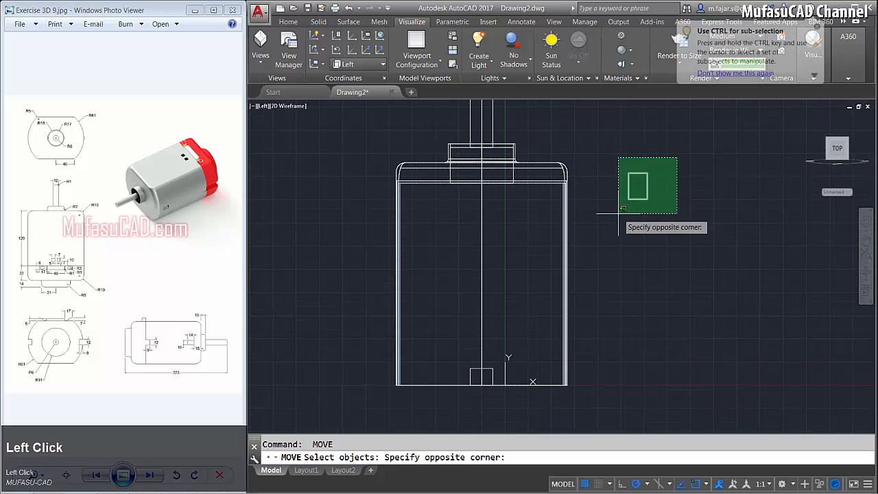
{"action": "left_click", "coordinate": [620, 203]}
{"action": "key", "text": "space"}
{"action": "scroll", "coordinate": [642, 158], "scroll_direction": "up", "scroll_amount": 4}
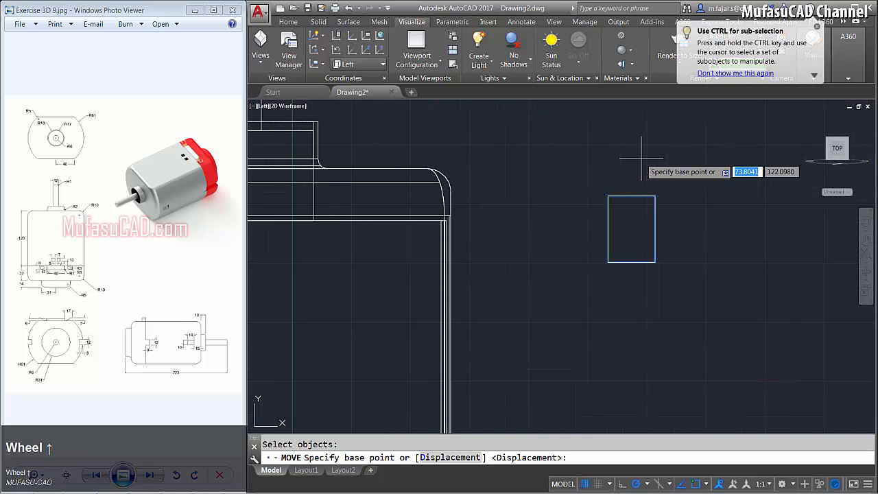
{"action": "left_click", "coordinate": [631, 197]}
{"action": "middle_click_drag", "start_coordinate": [638, 198], "coordinate": [772, 223]}
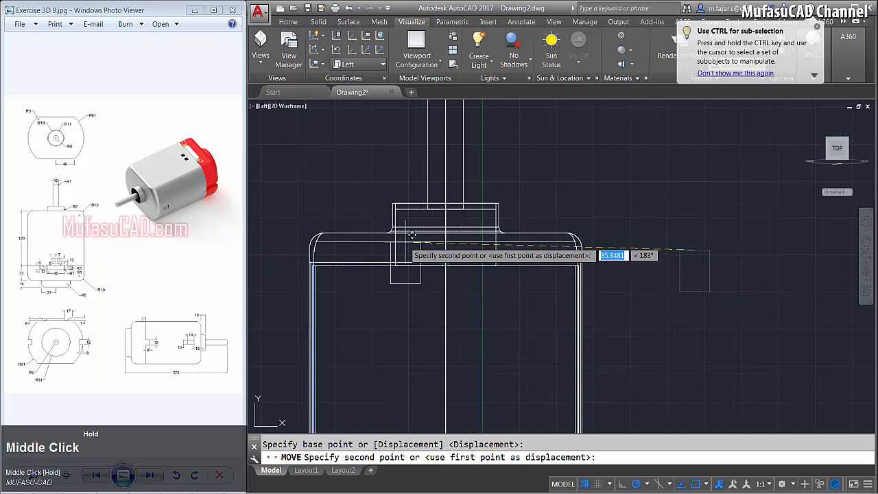
{"action": "scroll", "coordinate": [384, 237], "scroll_direction": "up", "scroll_amount": 4}
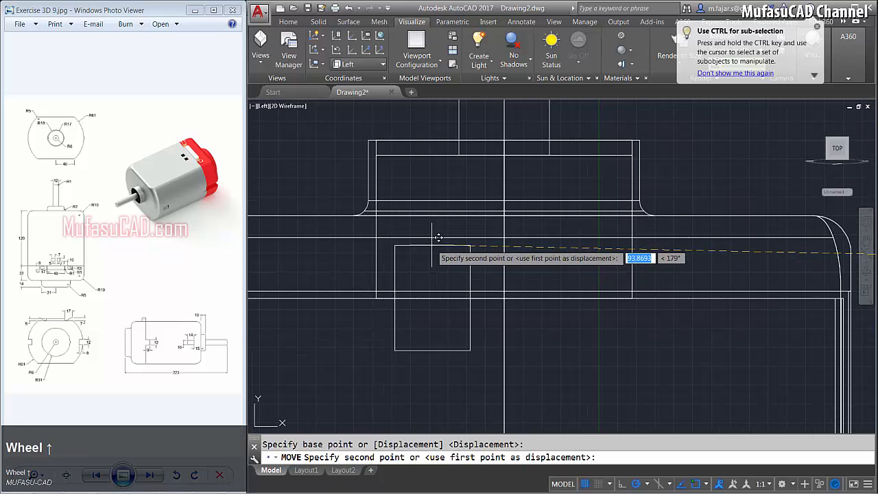
{"action": "left_click", "coordinate": [503, 216]}
{"action": "scroll", "coordinate": [554, 255], "scroll_direction": "down", "scroll_amount": 2}
{"action": "middle_click_drag", "start_coordinate": [588, 345], "coordinate": [548, 291]}
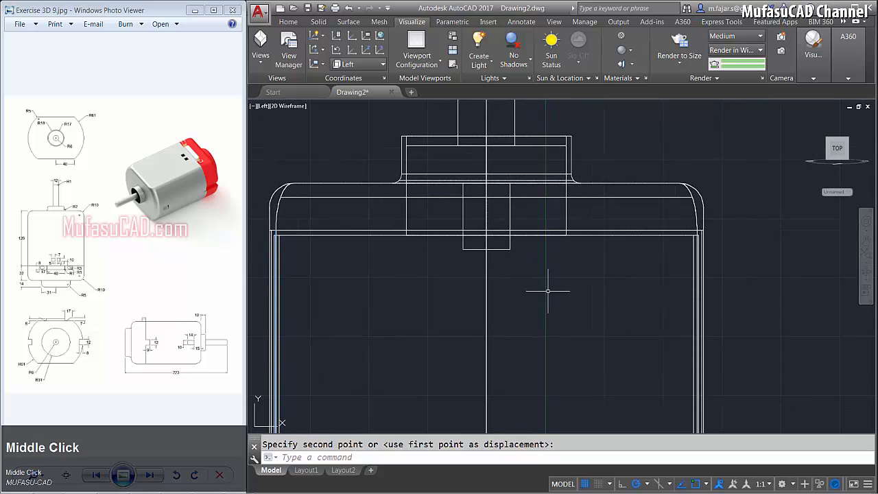
- Move the 10 by 14 rectangle straight down by 15
{"action": "type", "text": "m"}
{"action": "key", "text": "space"}
{"action": "left_click", "coordinate": [546, 287]}
{"action": "left_click", "coordinate": [516, 253]}
{"action": "key", "text": "space"}
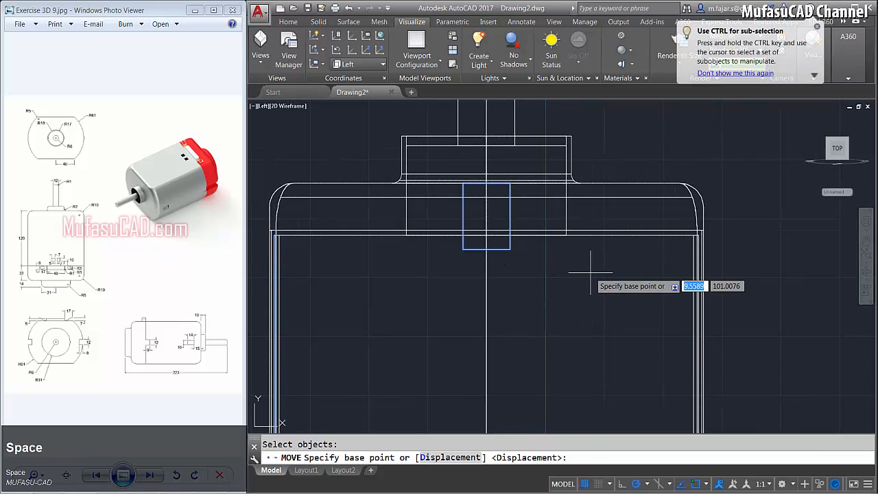
{"action": "left_click", "coordinate": [591, 272]}
{"action": "type", "text": "15"}
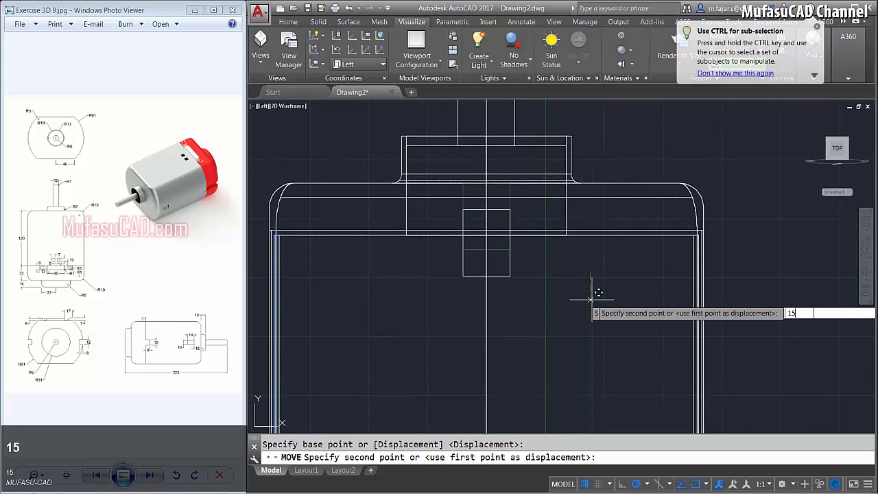
{"action": "key", "text": "Return"}
{"action": "scroll", "coordinate": [590, 298], "scroll_direction": "down", "scroll_amount": 4}
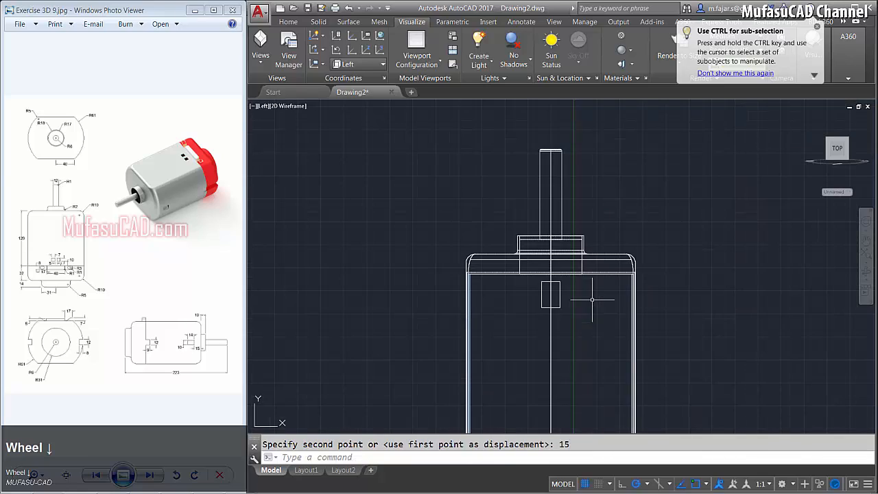
- Extrude both rectangles into bars that pass through and extend beyond the housing's curved side wall
{"action": "middle_click_drag", "start_coordinate": [557, 212], "coordinate": [567, 264]}
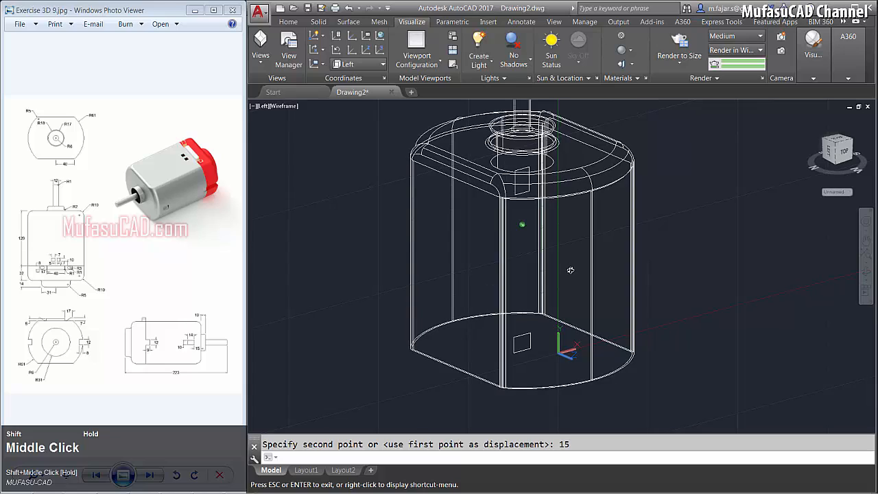
{"action": "type", "text": "ext"}
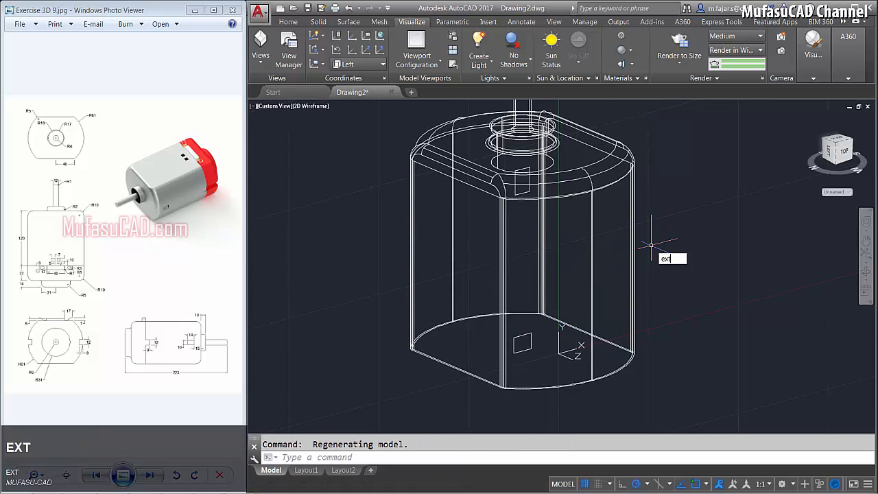
{"action": "key", "text": "space"}
{"action": "left_click", "coordinate": [525, 347]}
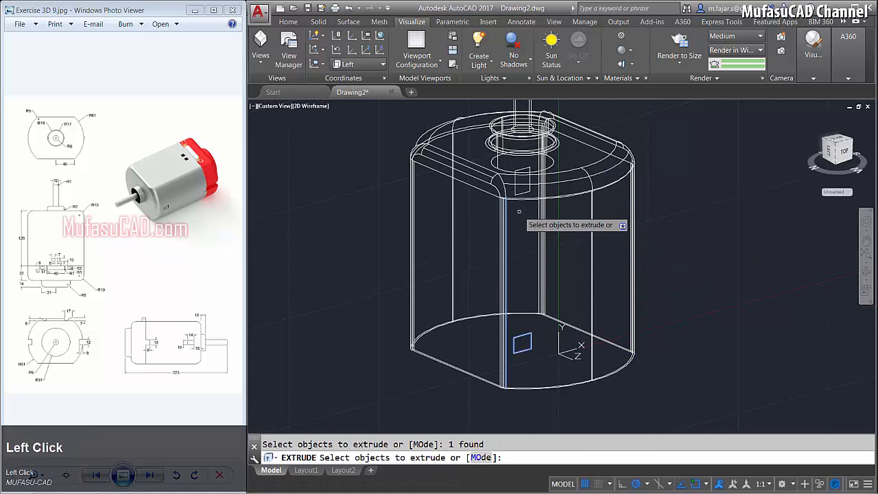
{"action": "left_click", "coordinate": [523, 184]}
{"action": "key", "text": "space"}
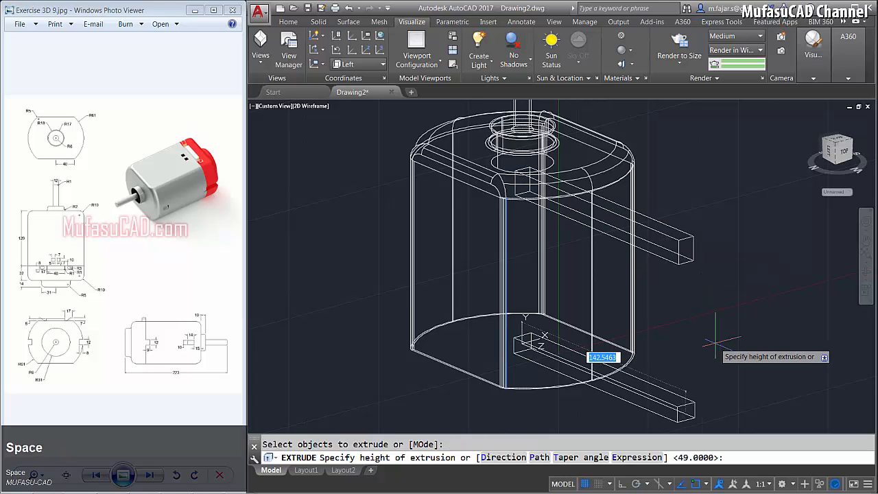
{"action": "left_click", "coordinate": [703, 343]}
- Subtract the two extruded bars from the housing to cut the upper window and the lower edge notch
{"action": "type", "text": "s"}
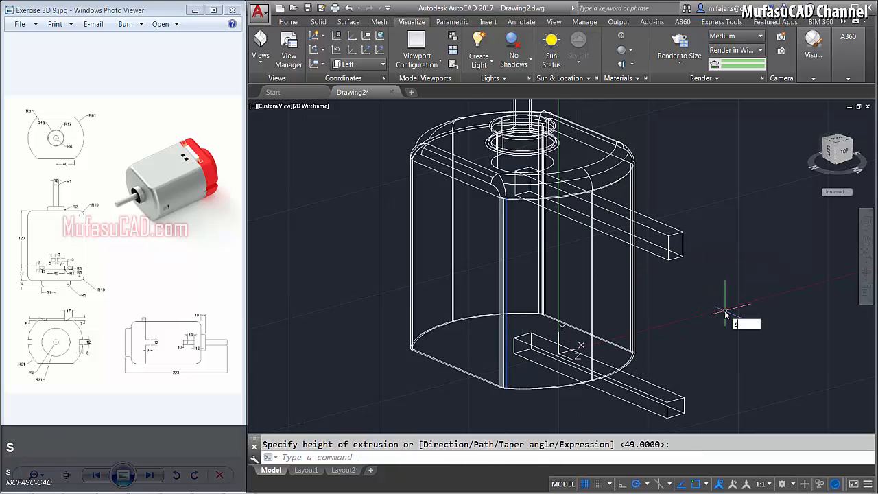
{"action": "type", "text": "u"}
{"action": "key", "text": "space"}
{"action": "left_click", "coordinate": [645, 294]}
{"action": "left_click", "coordinate": [617, 315]}
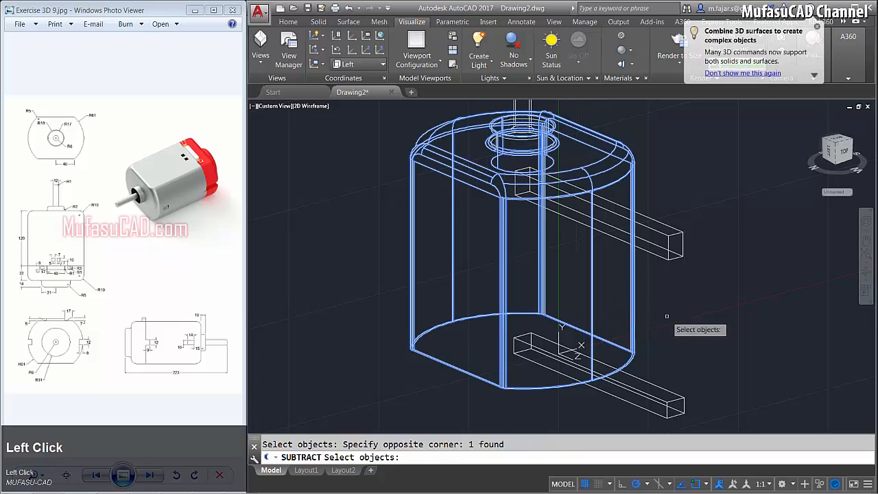
{"action": "key", "text": "space"}
{"action": "left_click", "coordinate": [741, 226]}
{"action": "left_click", "coordinate": [648, 419]}
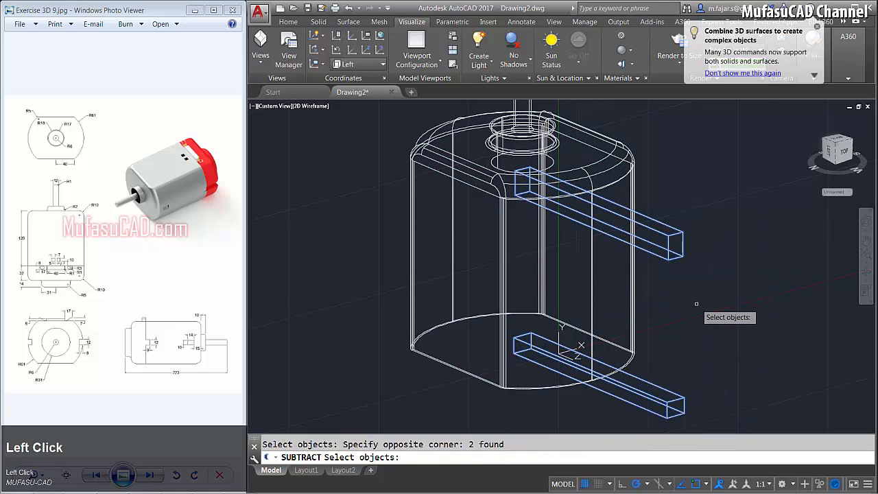
{"action": "key", "text": "space"}
{"action": "middle_click_drag", "start_coordinate": [634, 242], "coordinate": [634, 271]}
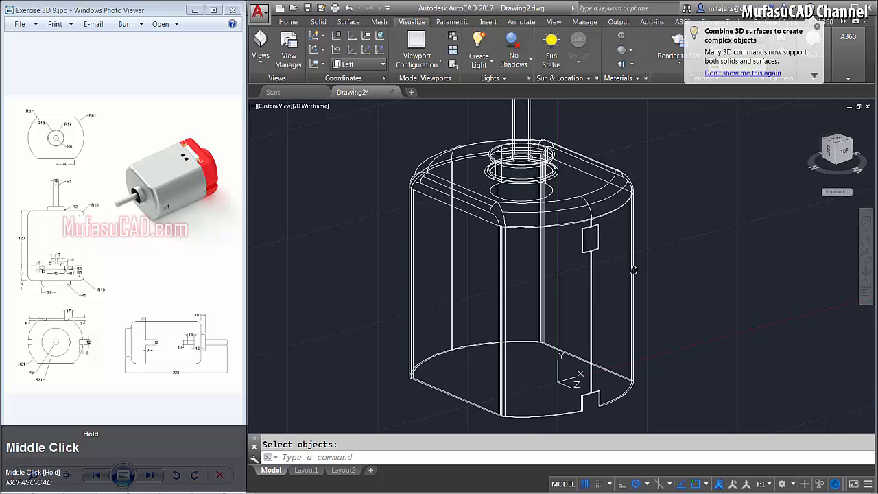
- Switch to the Top view and draw a circle of radius 61 in the empty space right of the housing
{"action": "left_click", "coordinate": [275, 107]}
{"action": "left_click", "coordinate": [293, 131]}
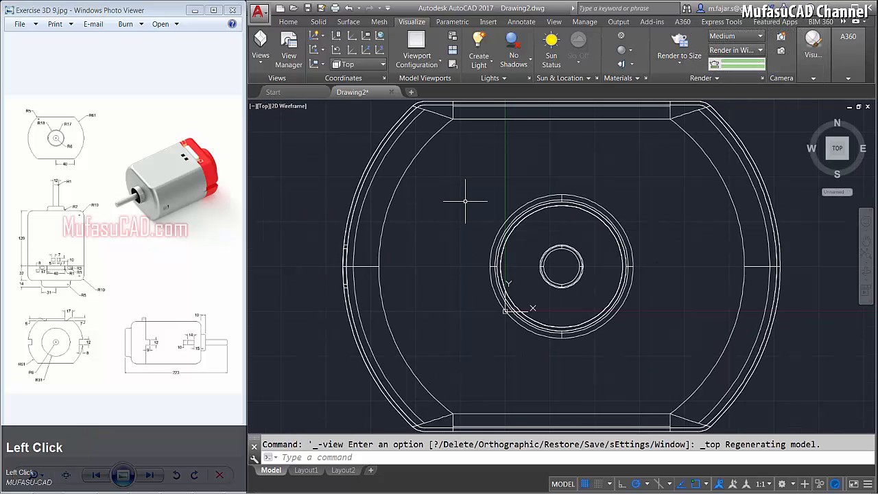
{"action": "scroll", "coordinate": [466, 201], "scroll_direction": "down", "scroll_amount": 3}
{"action": "middle_click_drag", "start_coordinate": [465, 201], "coordinate": [389, 230]}
{"action": "type", "text": "c"}
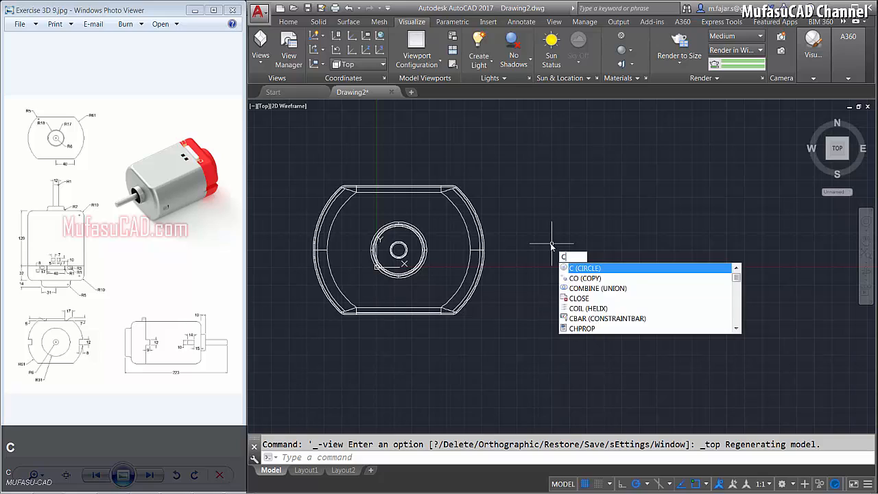
{"action": "key", "text": "space"}
{"action": "left_click", "coordinate": [610, 256]}
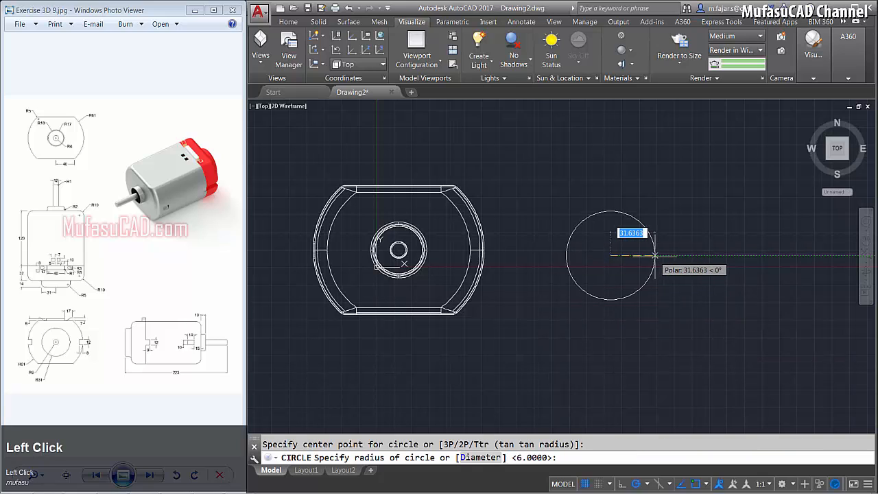
{"action": "type", "text": "6"}
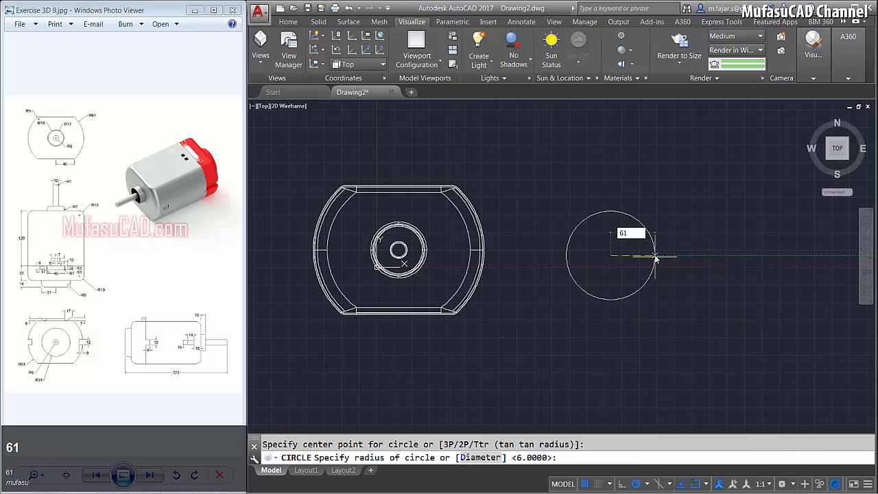
{"action": "type", "text": "1"}
{"action": "key", "text": "Return"}
- Draw a horizontal line from the radius 61 circle's centre leftward past its edge
{"action": "key", "text": "space"}
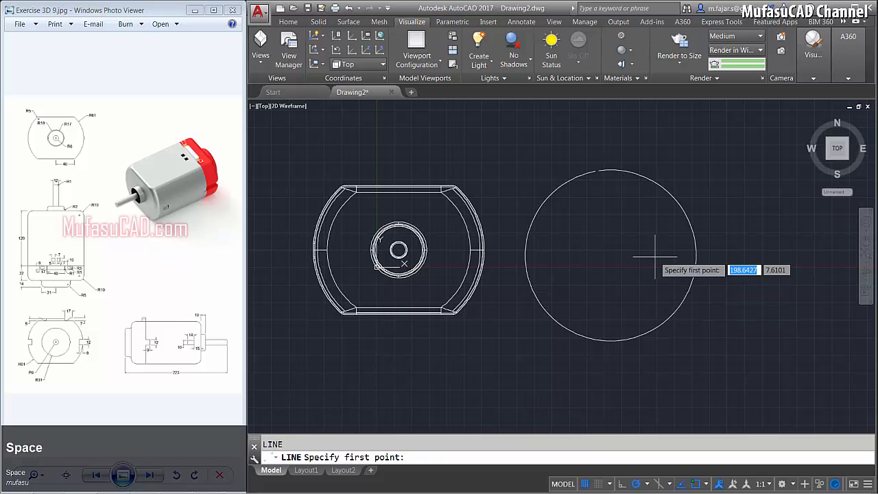
{"action": "left_click", "coordinate": [611, 255]}
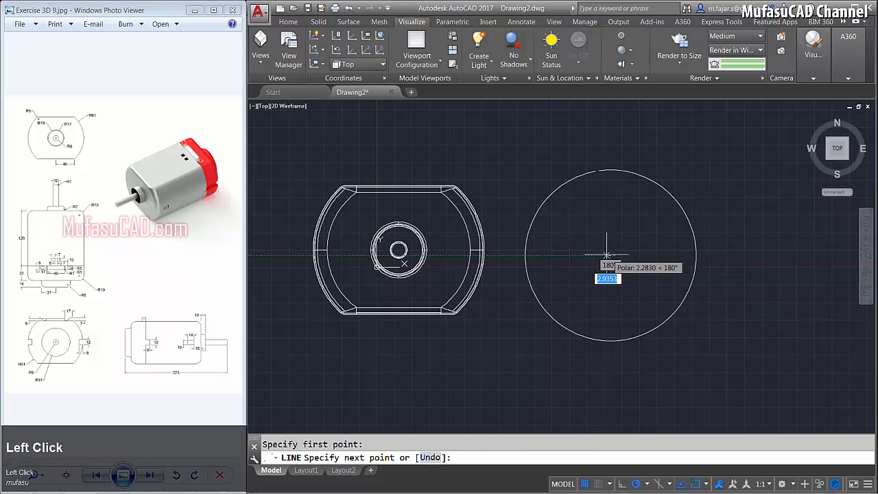
{"action": "left_click", "coordinate": [511, 264]}
{"action": "key", "text": "space"}
{"action": "scroll", "coordinate": [549, 261], "scroll_direction": "up", "scroll_amount": 2}
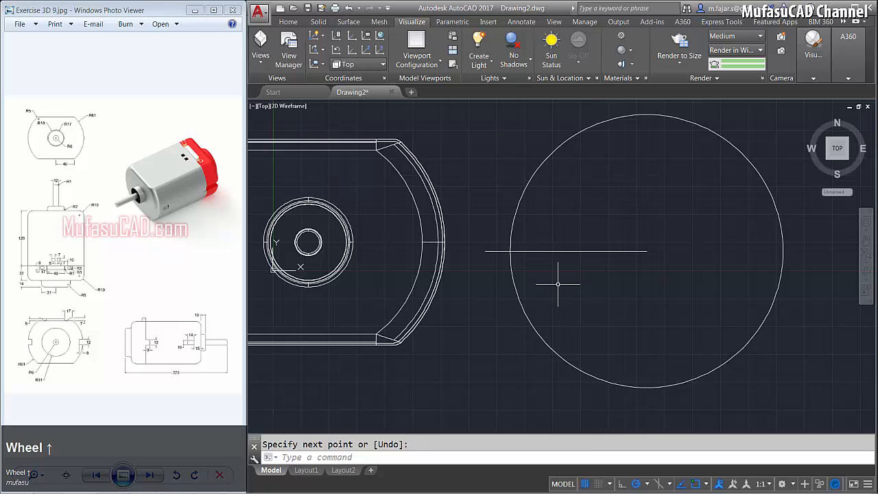
- Copy the horizontal line 6 units above and 6 units below the original
{"action": "middle_click_drag", "start_coordinate": [557, 283], "coordinate": [549, 267]}
{"action": "type", "text": "co"}
{"action": "key", "text": "space"}
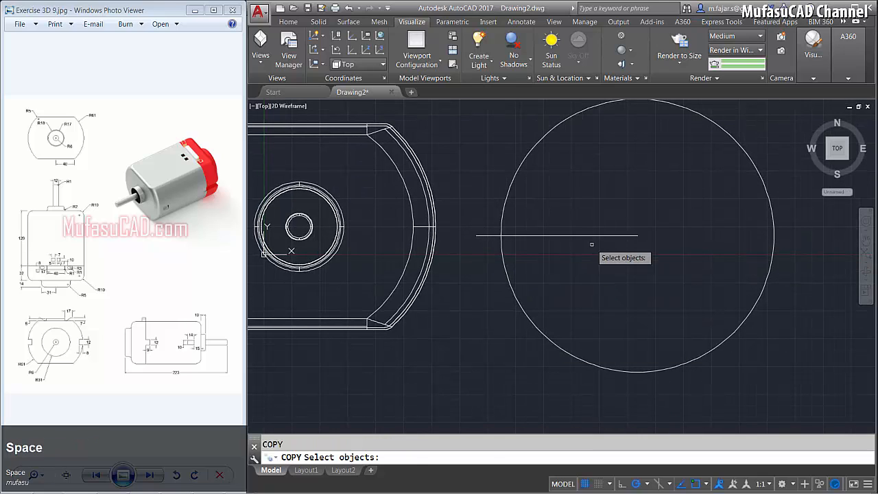
{"action": "left_click", "coordinate": [624, 204]}
{"action": "left_click", "coordinate": [589, 244]}
{"action": "key", "text": "space"}
{"action": "left_click", "coordinate": [674, 243]}
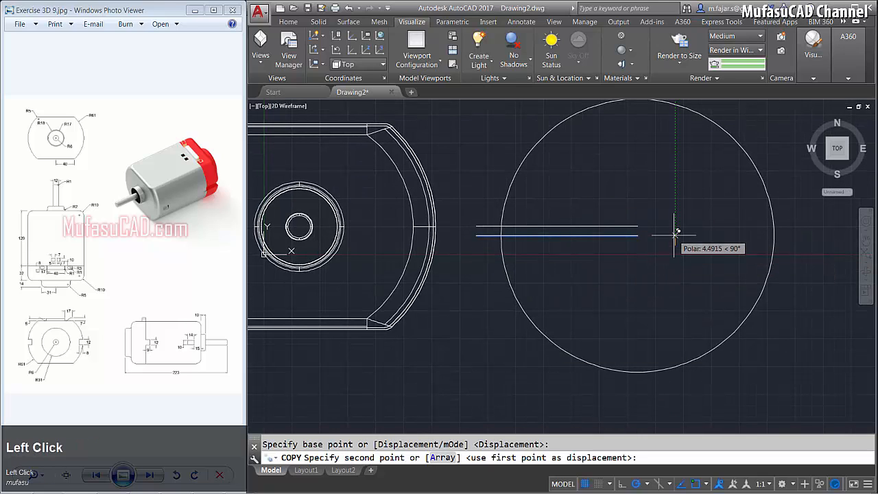
{"action": "type", "text": "6"}
{"action": "key", "text": "space"}
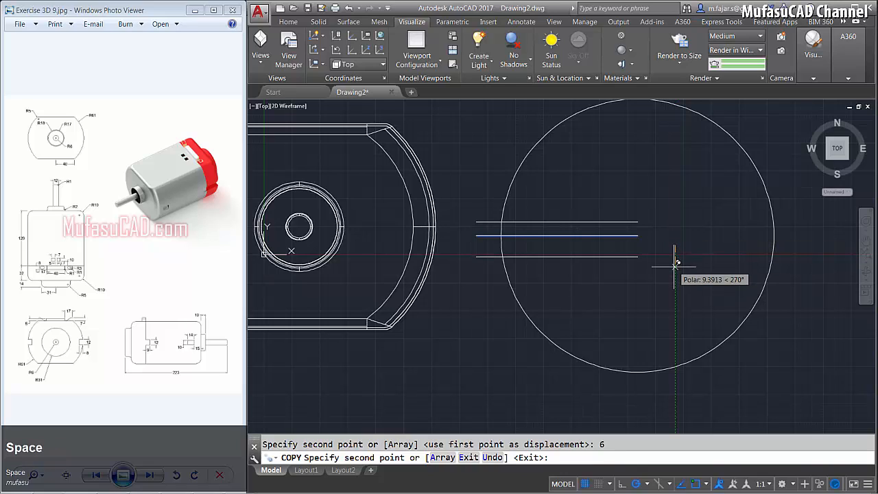
{"action": "type", "text": "6"}
{"action": "key", "text": "space"}
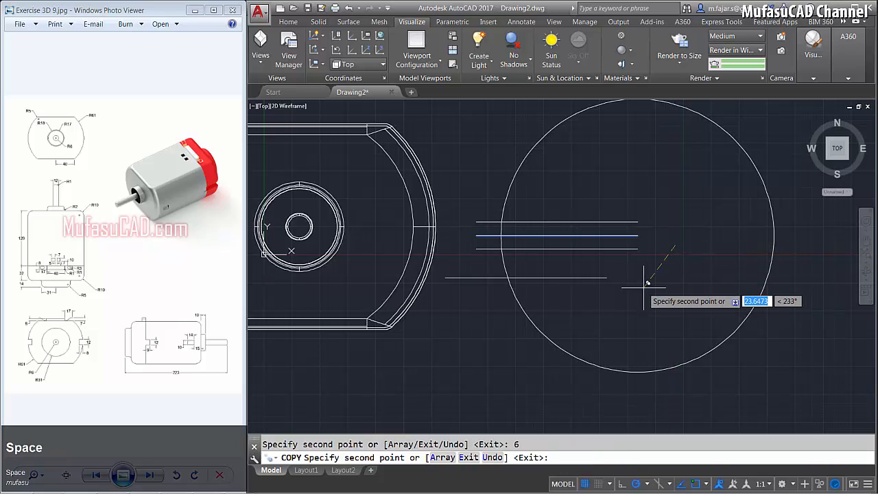
{"action": "key", "text": "space"}
- Trim the circle down to the short arc between the outer horizontal lines, and delete the three lines
{"action": "key", "text": "space"}
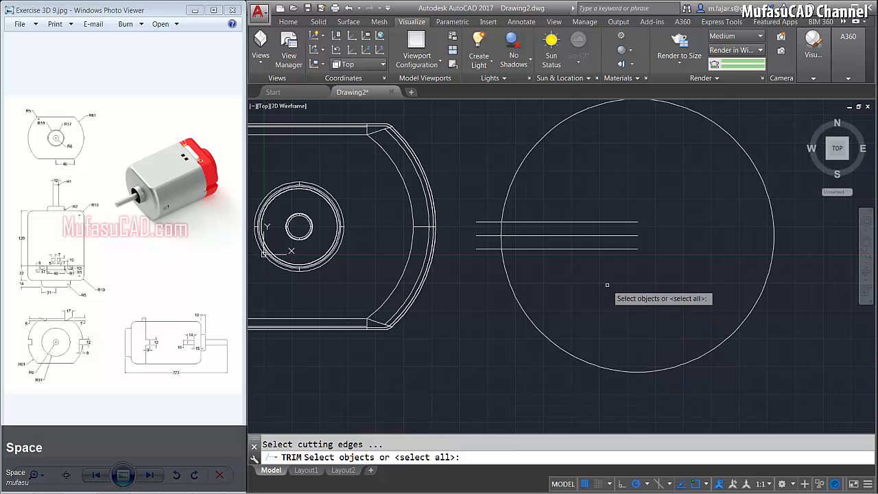
{"action": "key", "text": "space"}
{"action": "left_click", "coordinate": [555, 175]}
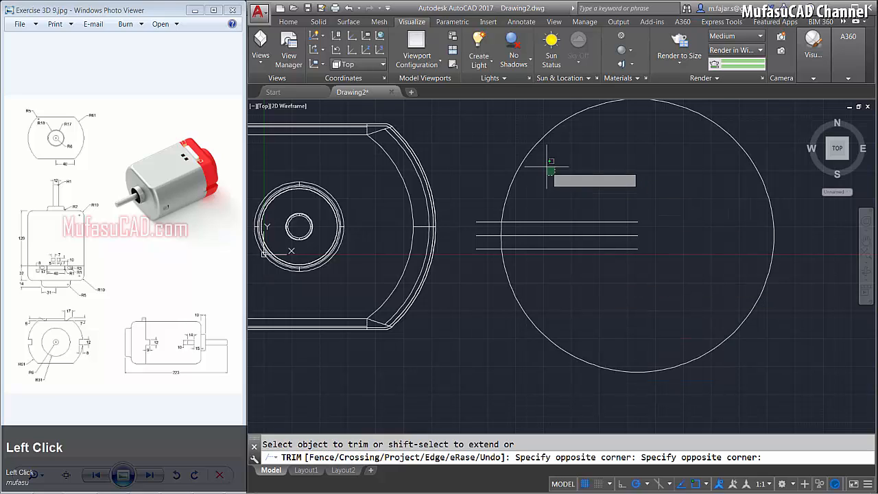
{"action": "left_click", "coordinate": [514, 142]}
{"action": "key", "text": "space"}
{"action": "left_click", "coordinate": [687, 191]}
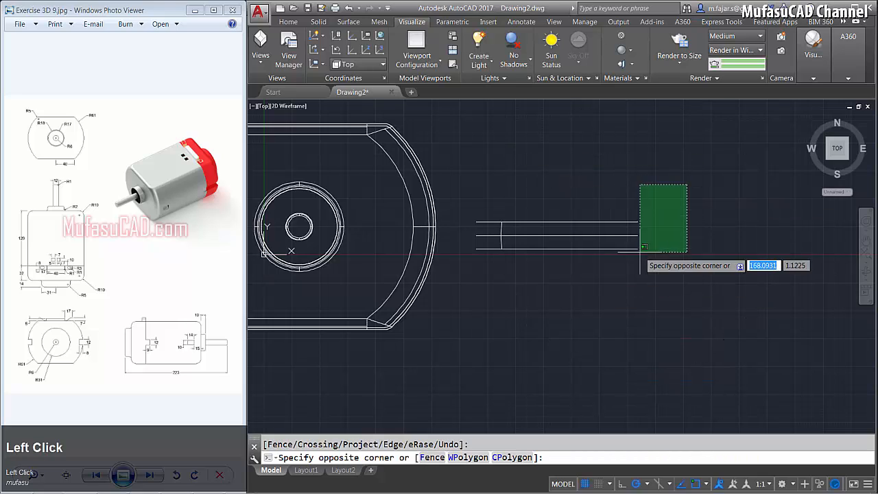
{"action": "left_click", "coordinate": [590, 274]}
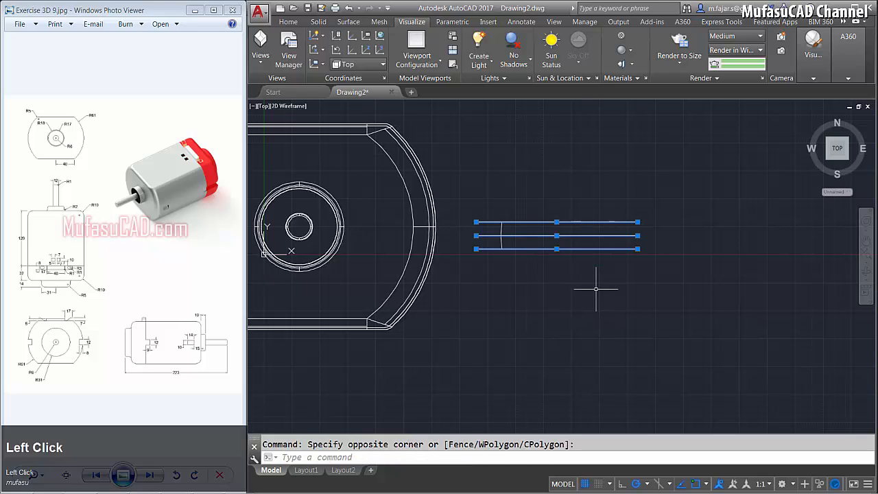
{"action": "key", "text": "Delete"}
- Draw an ellipse with one axis spanning the short arc's two endpoints and a distance of 3 to the other axis
{"action": "scroll", "coordinate": [518, 252], "scroll_direction": "up", "scroll_amount": 5}
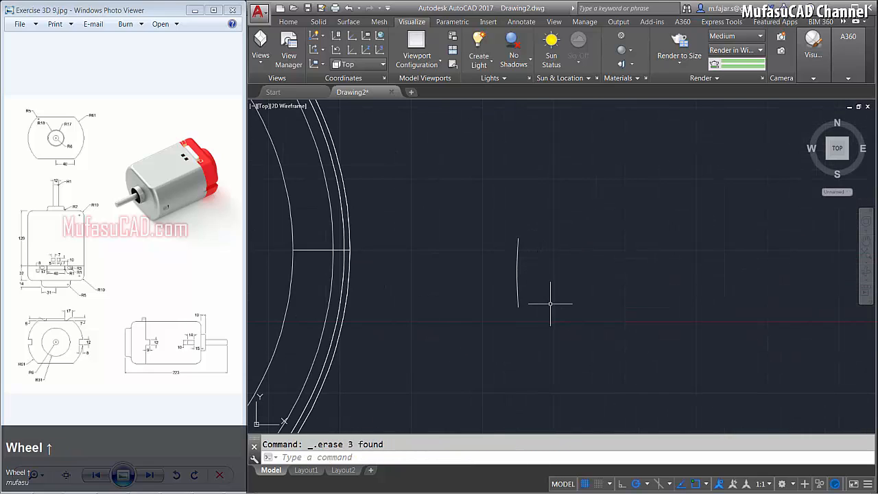
{"action": "middle_click_drag", "start_coordinate": [554, 300], "coordinate": [562, 261]}
{"action": "type", "text": "ellip"}
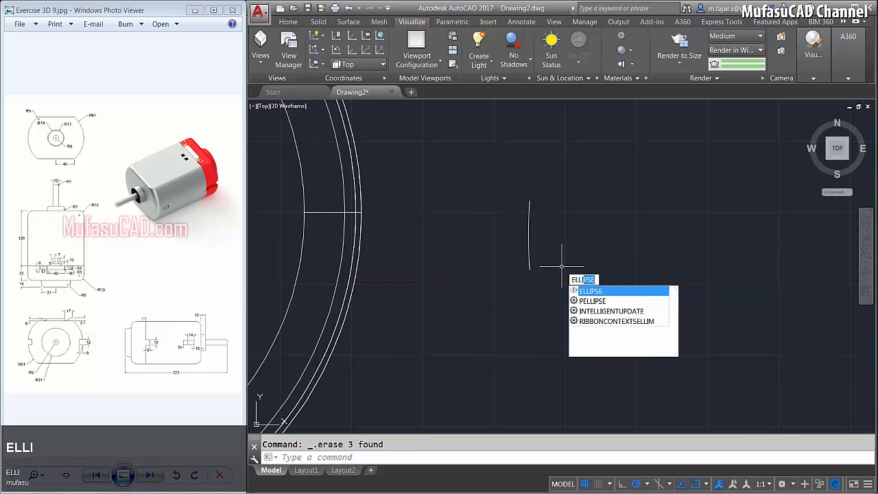
{"action": "type", "text": "se"}
{"action": "key", "text": "space"}
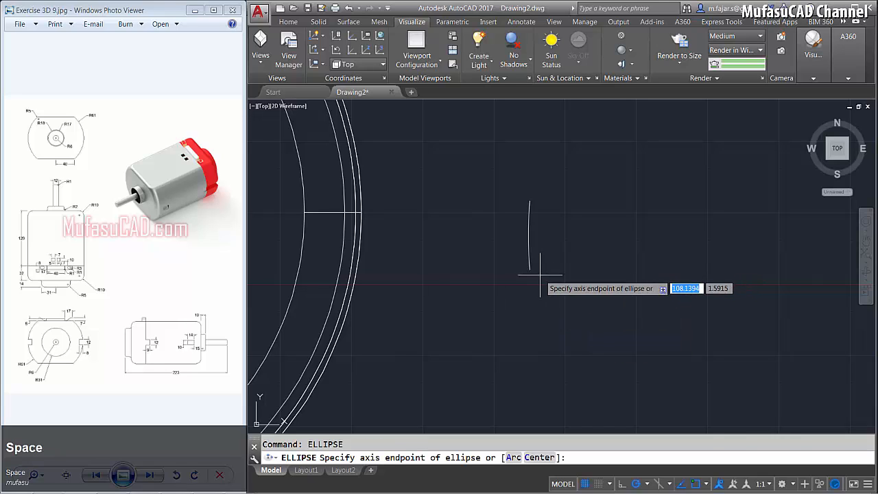
{"action": "left_click", "coordinate": [530, 269]}
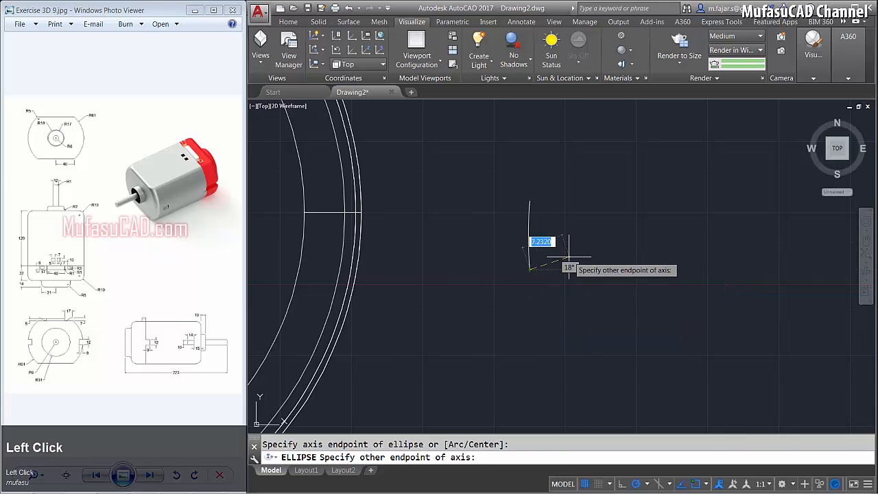
{"action": "left_click", "coordinate": [530, 201]}
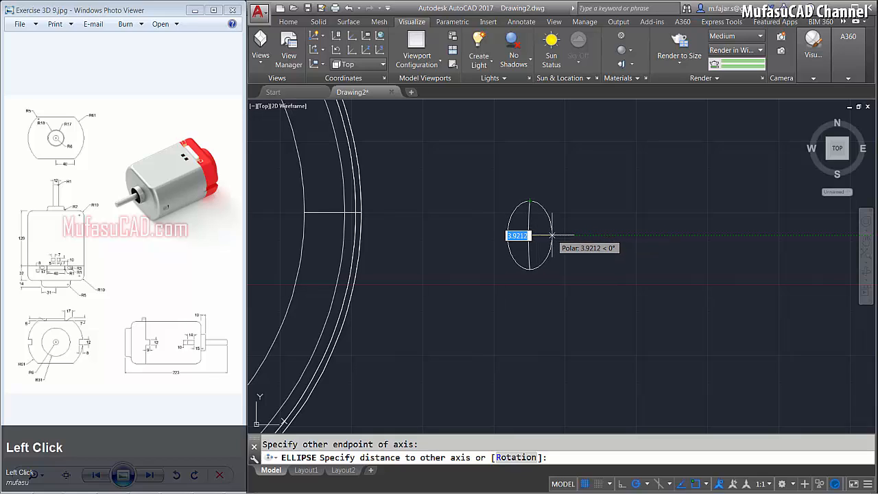
{"action": "type", "text": "3"}
{"action": "key", "text": "space"}
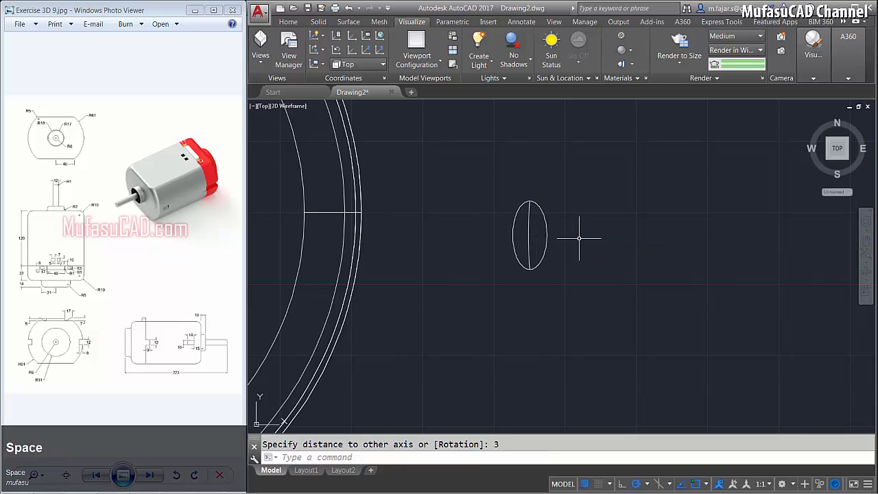
- Trim away the ellipse's left half along the short arc
{"action": "key", "text": "space"}
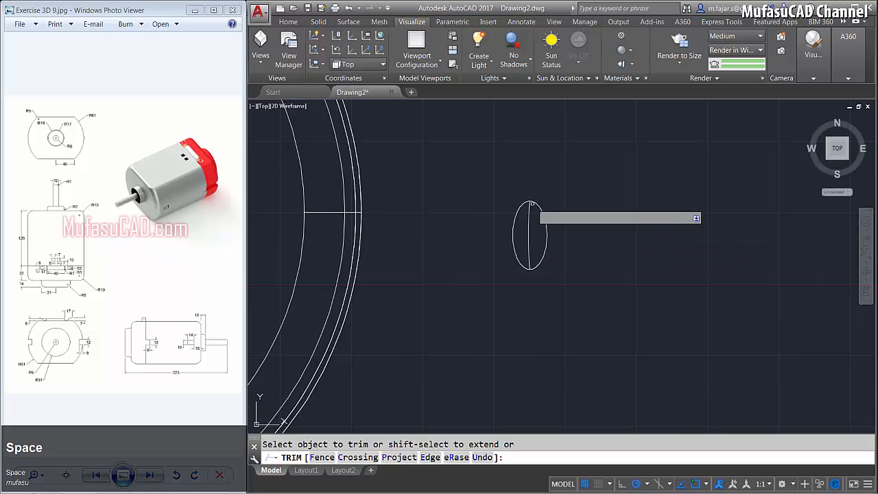
{"action": "left_click", "coordinate": [520, 190]}
{"action": "left_click", "coordinate": [516, 232]}
{"action": "key", "text": "space"}
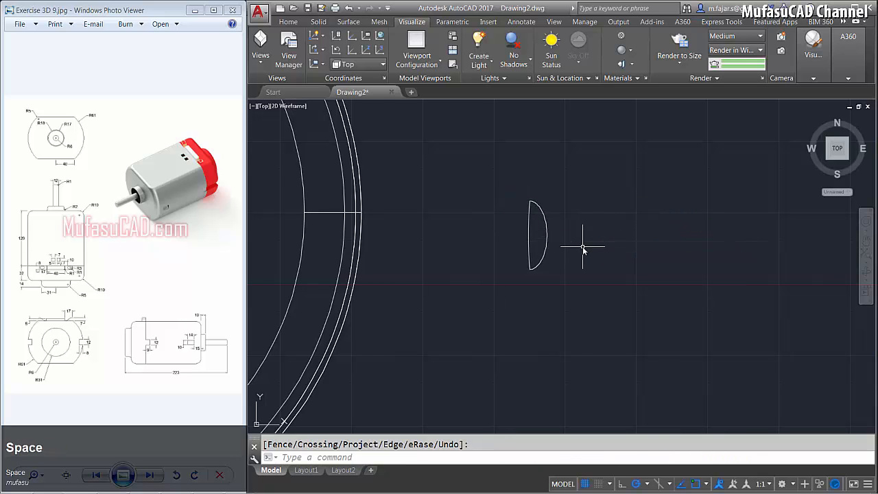
- In an angled 3D view, move the half ellipse 7 units straight down below the short arc
{"action": "scroll", "coordinate": [582, 246], "scroll_direction": "down", "scroll_amount": 2}
{"action": "mouse_move", "coordinate": [581, 247]}
{"action": "middle_mouse_down"}
{"action": "mouse_move", "coordinate": [570, 269]}
{"action": "mouse_move", "coordinate": [574, 292]}
{"action": "mouse_move", "coordinate": [549, 275]}
{"action": "mouse_move", "coordinate": [564, 221]}
{"action": "mouse_move", "coordinate": [569, 250]}
{"action": "middle_mouse_up"}
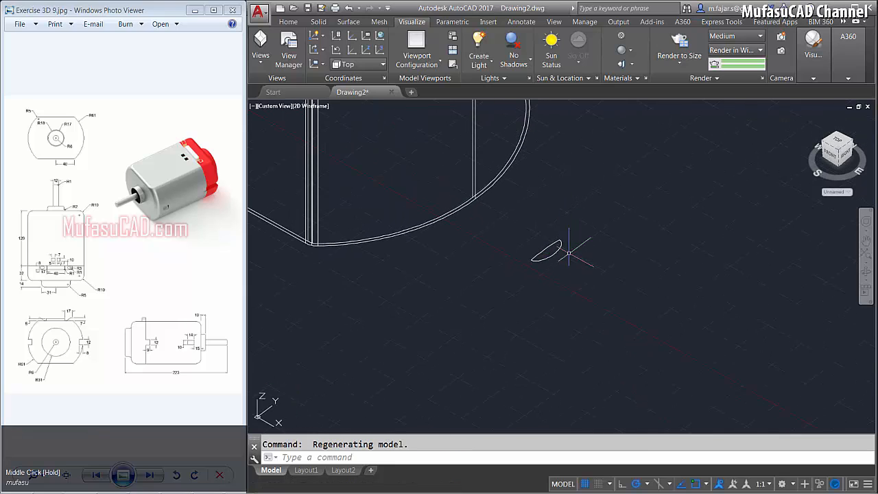
{"action": "scroll", "coordinate": [570, 262], "scroll_direction": "up", "scroll_amount": 2}
{"action": "key", "text": "space"}
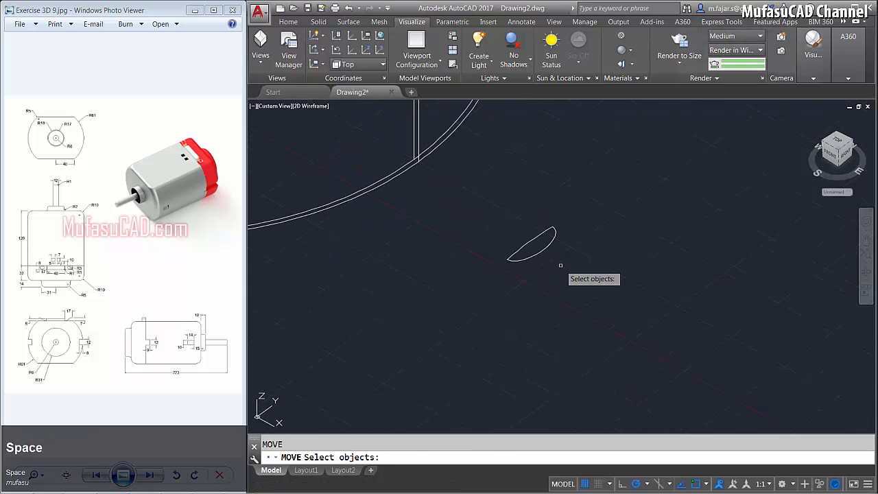
{"action": "left_click", "coordinate": [559, 262]}
{"action": "left_click", "coordinate": [532, 240]}
{"action": "key", "text": "space"}
{"action": "left_click", "coordinate": [607, 212]}
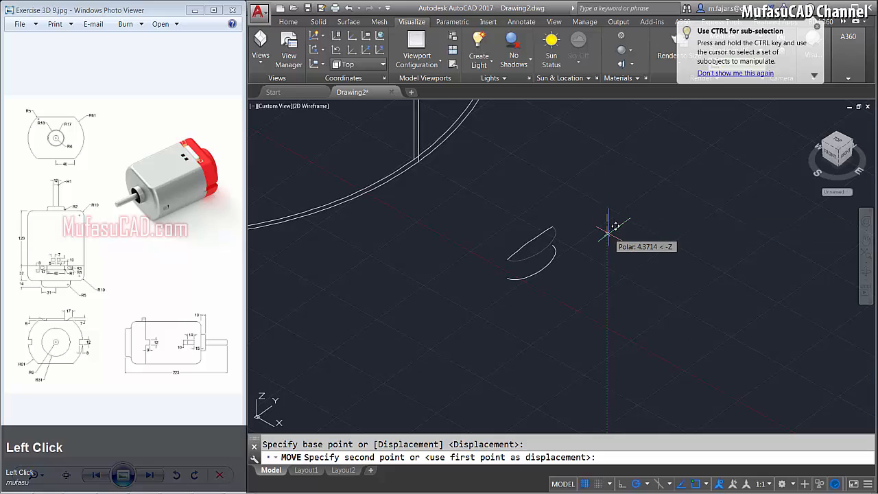
{"action": "type", "text": "7"}
{"action": "key", "text": "space"}
- Copy the lowered half ellipse another 7 units straight down
{"action": "type", "text": "c"}
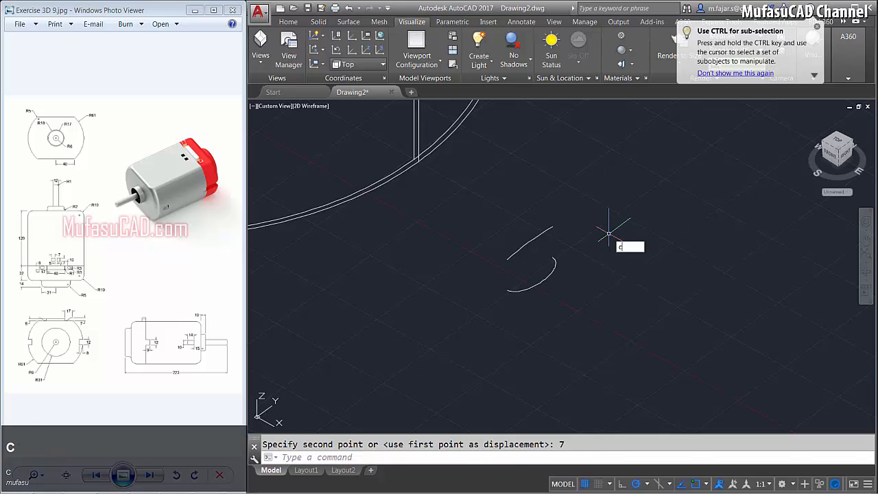
{"action": "type", "text": "o"}
{"action": "key", "text": "space"}
{"action": "left_click", "coordinate": [563, 295]}
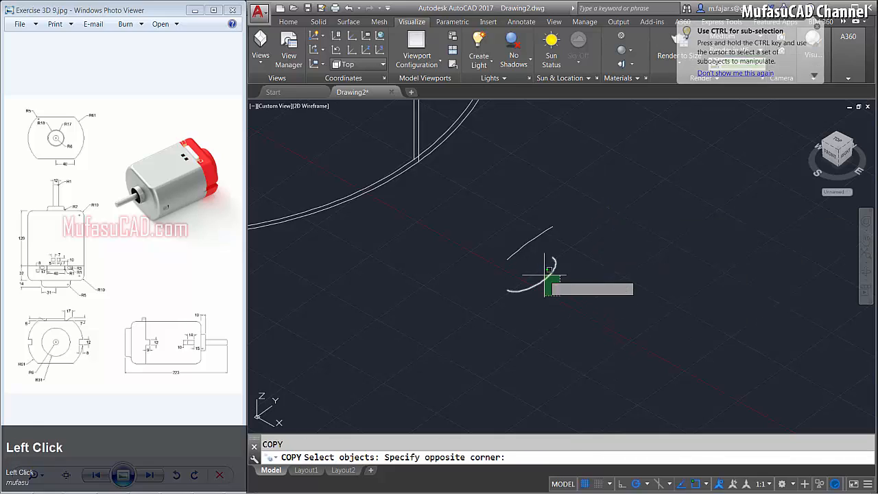
{"action": "left_click", "coordinate": [549, 277]}
{"action": "key", "text": "space"}
{"action": "left_click", "coordinate": [588, 243]}
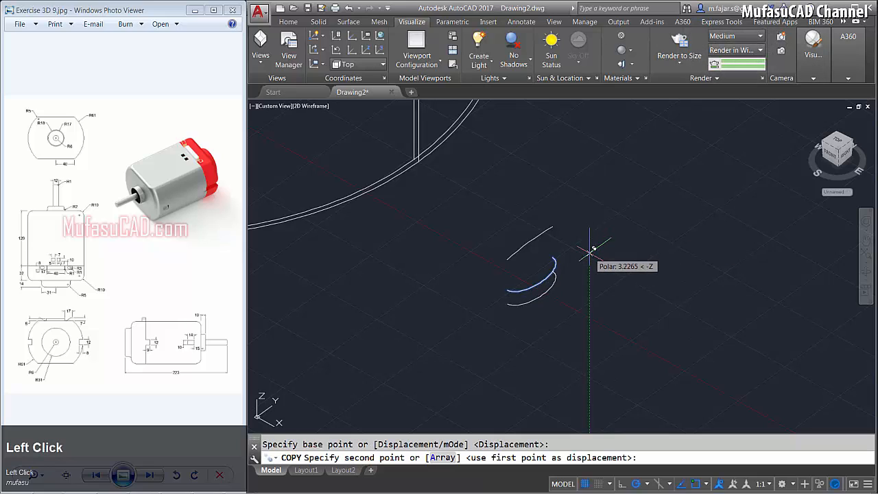
{"action": "type", "text": "7"}
{"action": "key", "text": "space"}
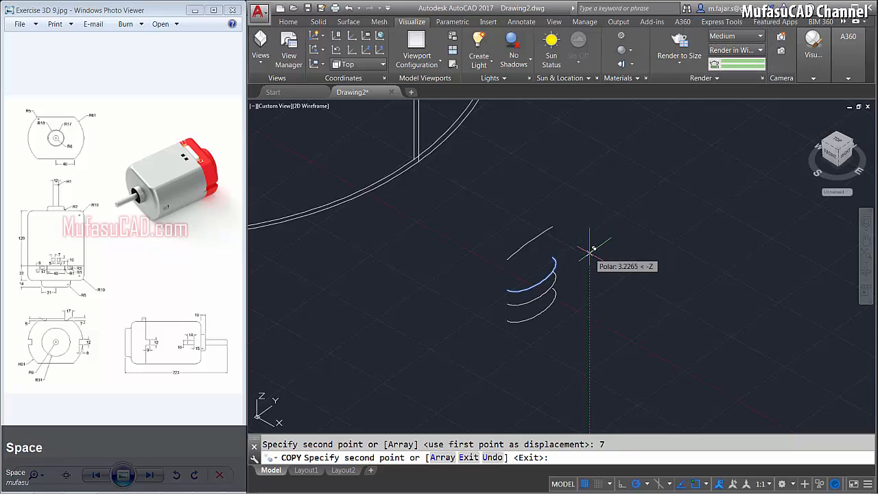
{"action": "key", "text": "space"}
- Loft a surface through the lower half ellipse, the upper half ellipse and the short arc, using cross sections only
{"action": "middle_click_drag", "start_coordinate": [590, 250], "coordinate": [589, 269]}
{"action": "type", "text": "loft"}
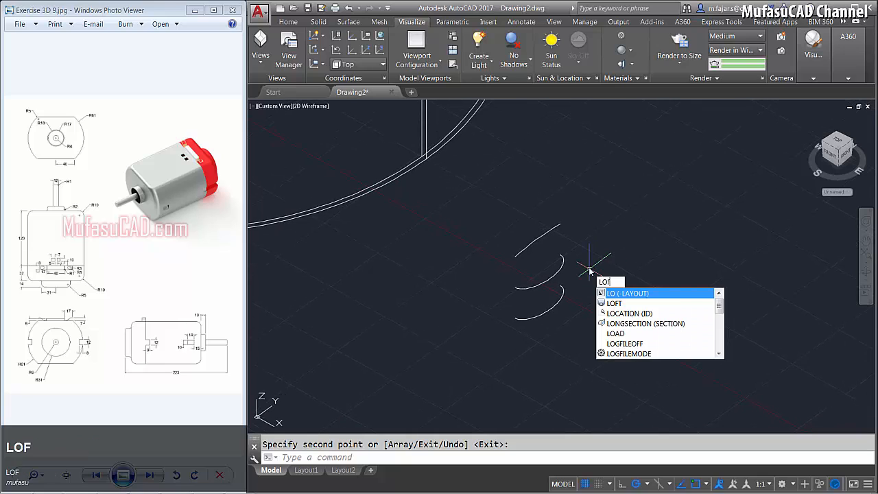
{"action": "key", "text": "space"}
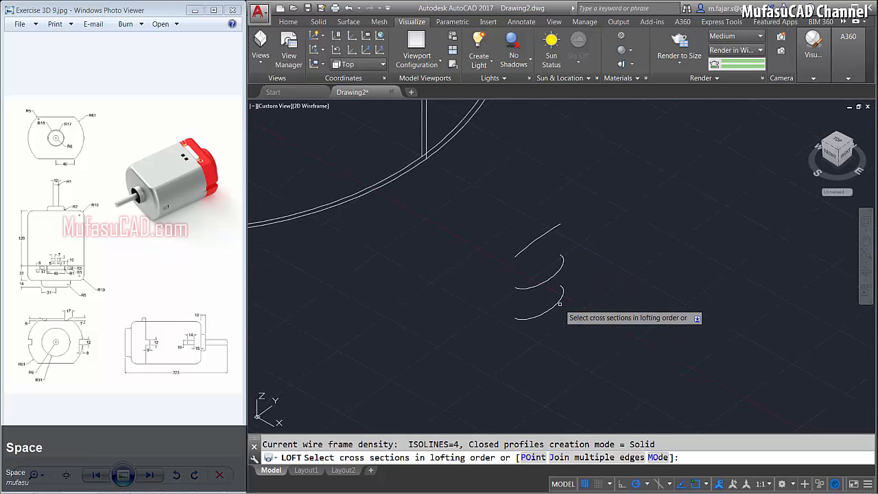
{"action": "left_click", "coordinate": [556, 304]}
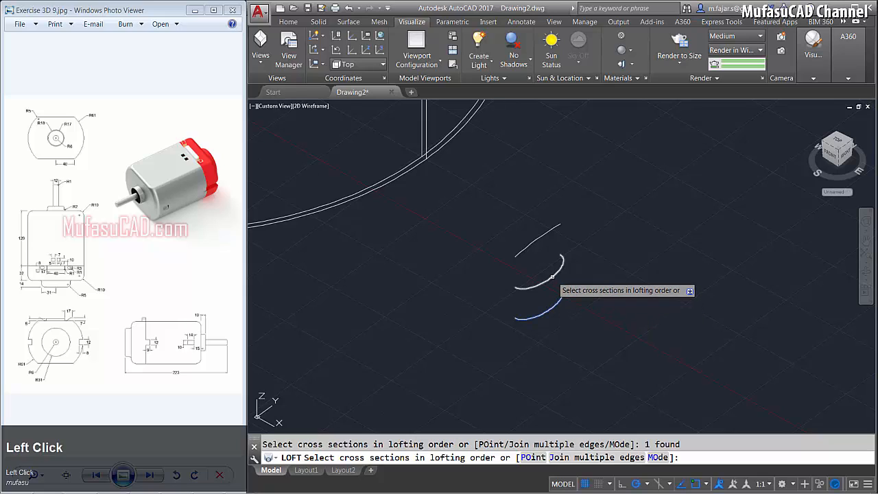
{"action": "left_click", "coordinate": [547, 235]}
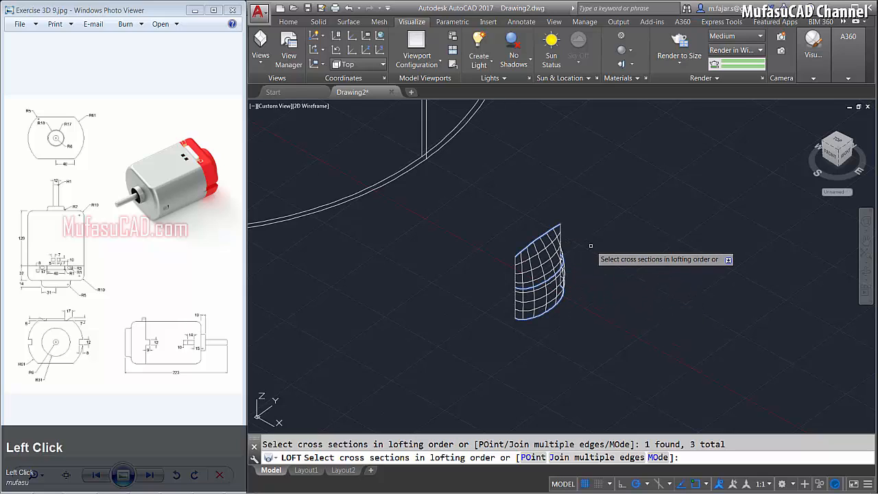
{"action": "key", "text": "space"}
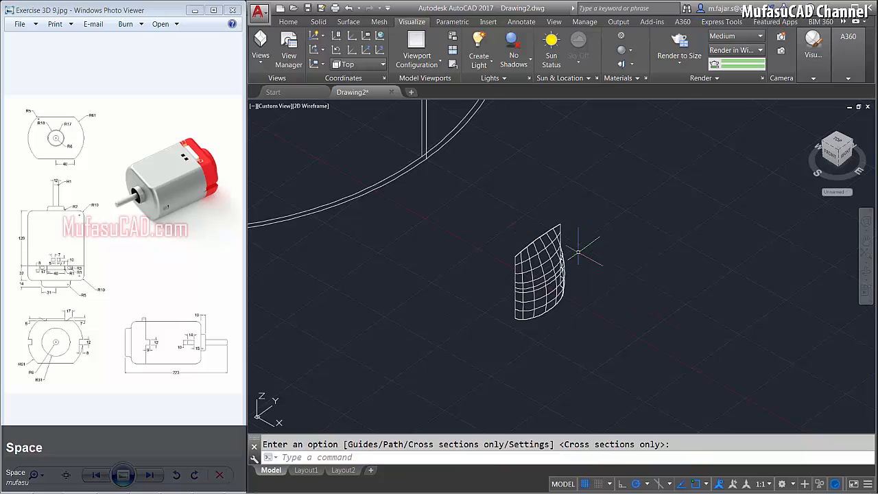
- Move the lofted surface by its top corner onto the upper corner of the window in the housing's curved wall, accepting the loss of associativity
{"action": "middle_click_drag", "start_coordinate": [576, 255], "coordinate": [643, 247], "text": "shift"}
{"action": "scroll", "coordinate": [521, 240], "scroll_direction": "up", "scroll_amount": 3}
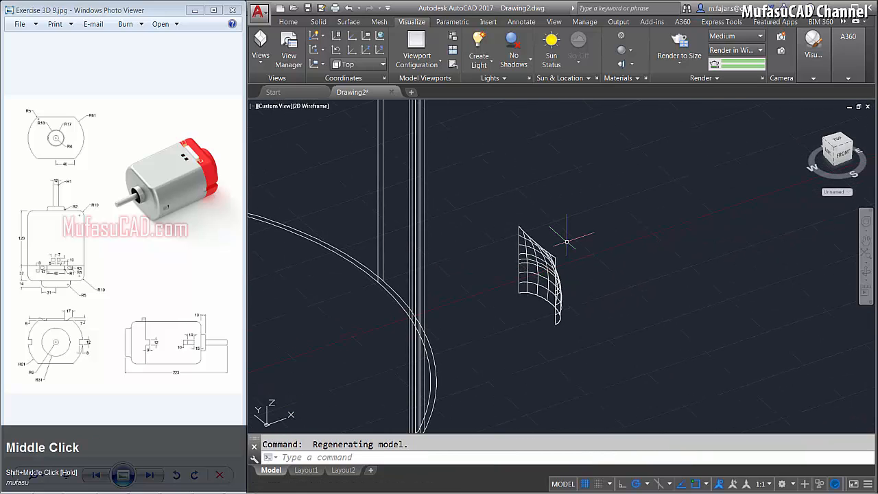
{"action": "key", "text": "space"}
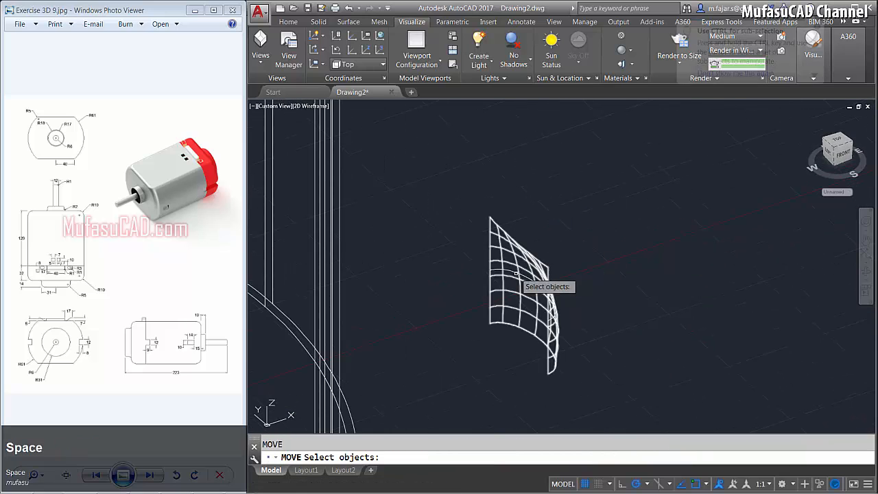
{"action": "left_click", "coordinate": [507, 251]}
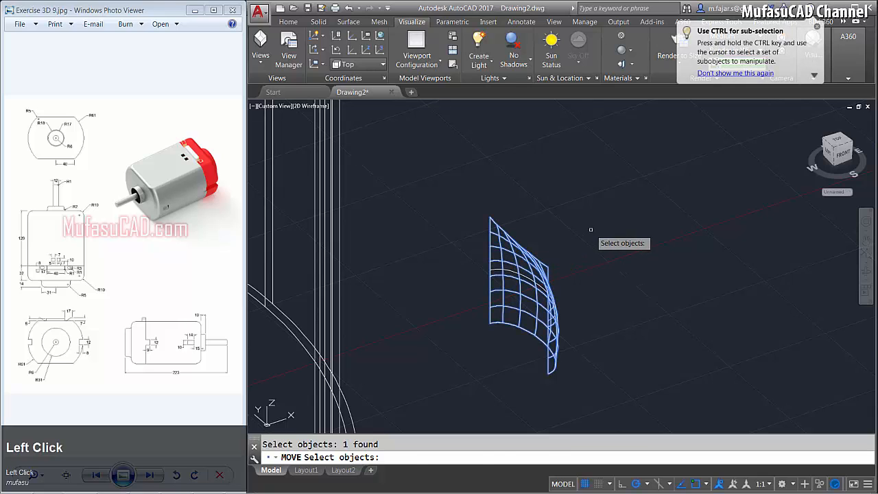
{"action": "key", "text": "space"}
{"action": "left_click", "coordinate": [490, 218]}
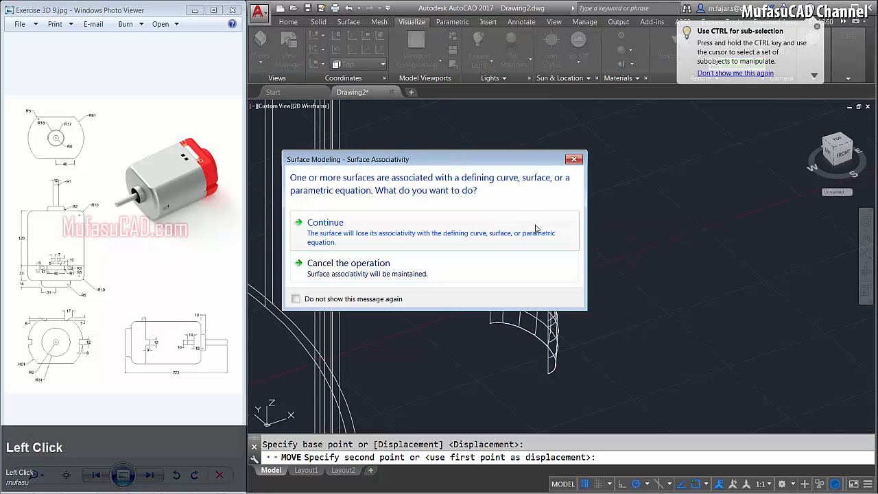
{"action": "left_click", "coordinate": [343, 228]}
{"action": "scroll", "coordinate": [500, 239], "scroll_direction": "down", "scroll_amount": 3}
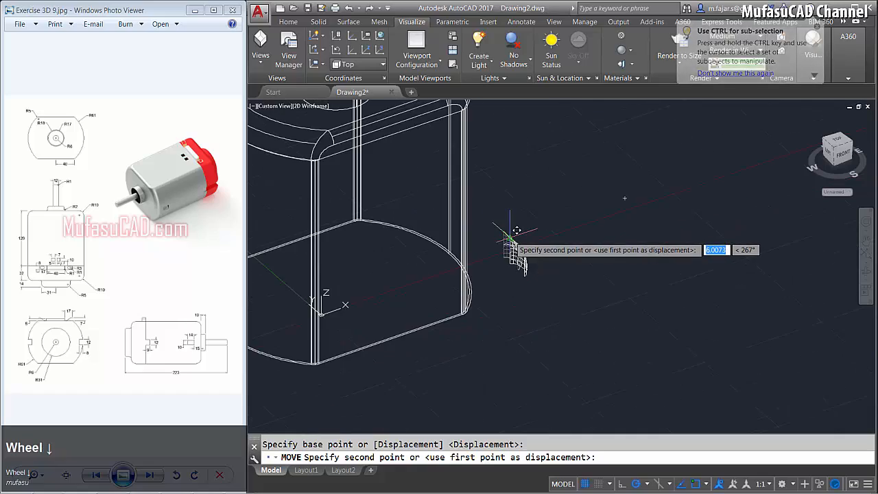
{"action": "middle_click", "coordinate": [555, 219]}
{"action": "scroll", "coordinate": [409, 260], "scroll_direction": "up", "scroll_amount": 2}
{"action": "scroll", "coordinate": [409, 261], "scroll_direction": "up", "scroll_amount": 5}
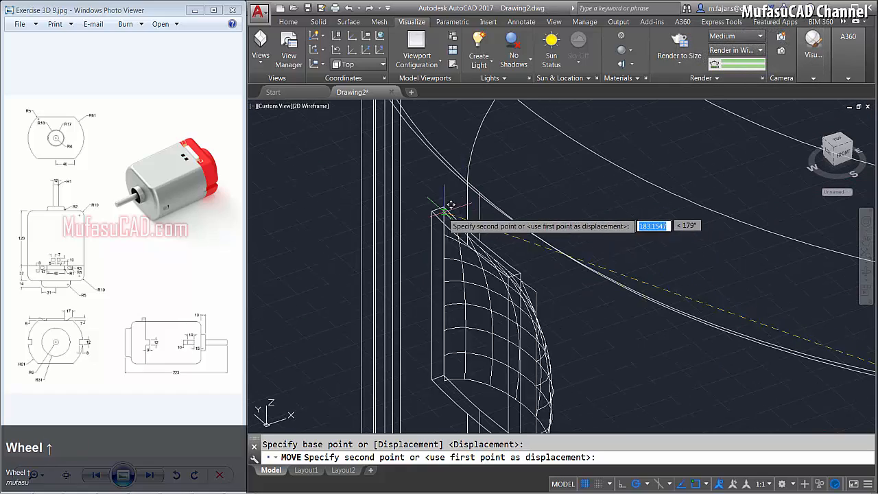
{"action": "left_click", "coordinate": [438, 205]}
{"action": "scroll", "coordinate": [555, 244], "scroll_direction": "down", "scroll_amount": 5}
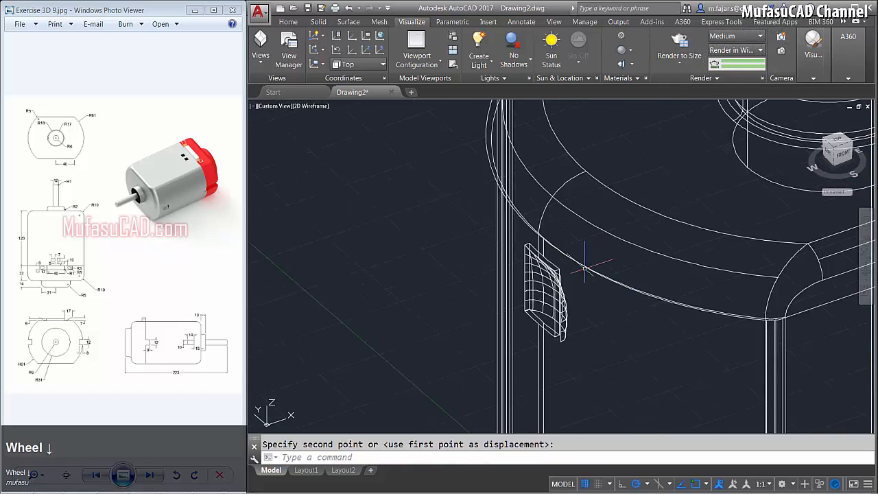
- Check the louver on the housing's curved wall in the Realistic visual style and return to 2D Wireframe
{"action": "middle_click", "coordinate": [559, 239]}
{"action": "scroll", "coordinate": [568, 247], "scroll_direction": "down", "scroll_amount": 2}
{"action": "middle_click_drag", "start_coordinate": [568, 247], "coordinate": [569, 278]}
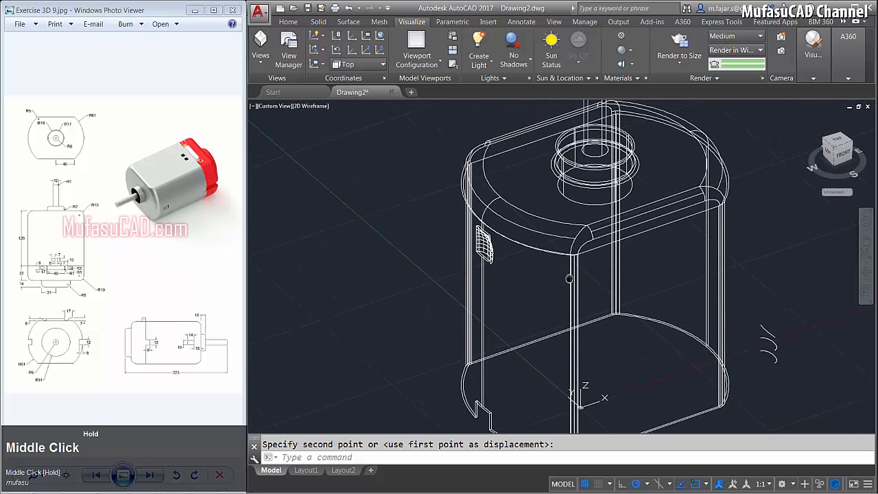
{"action": "left_click", "coordinate": [312, 106]}
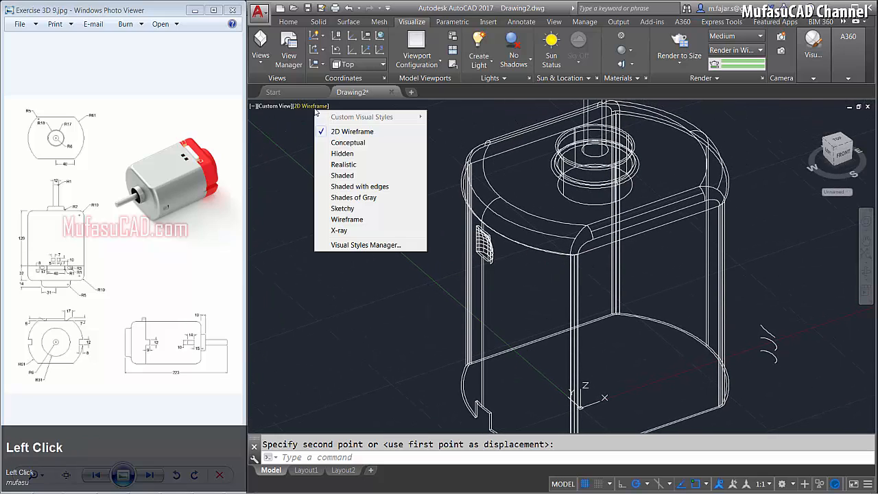
{"action": "left_click", "coordinate": [348, 165]}
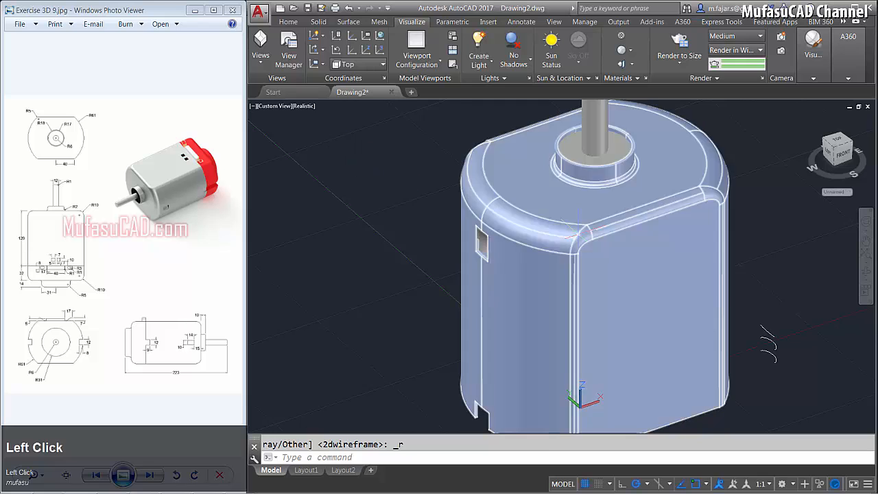
{"action": "scroll", "coordinate": [562, 240], "scroll_direction": "down", "scroll_amount": 3}
{"action": "mouse_move", "coordinate": [535, 240]}
{"action": "middle_mouse_down", "text": "shift"}
{"action": "mouse_move", "coordinate": [564, 239]}
{"action": "mouse_move", "coordinate": [565, 268]}
{"action": "middle_mouse_up", "text": "shift"}
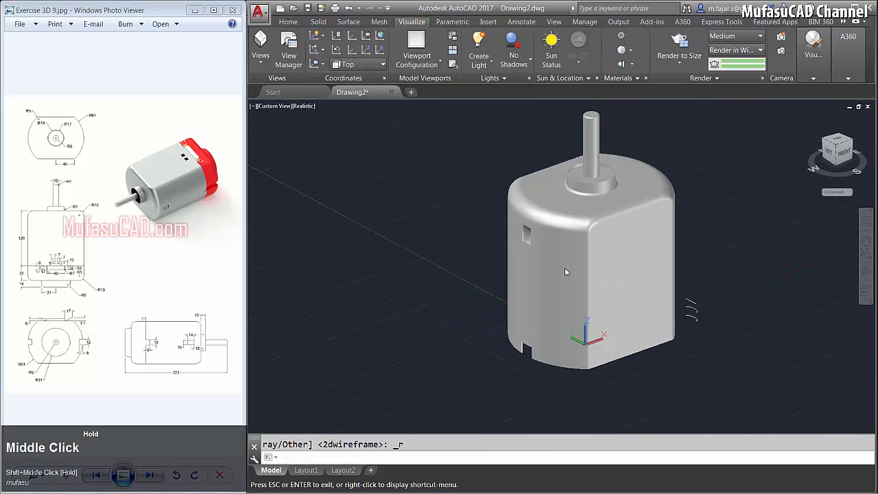
{"action": "left_click", "coordinate": [301, 106]}
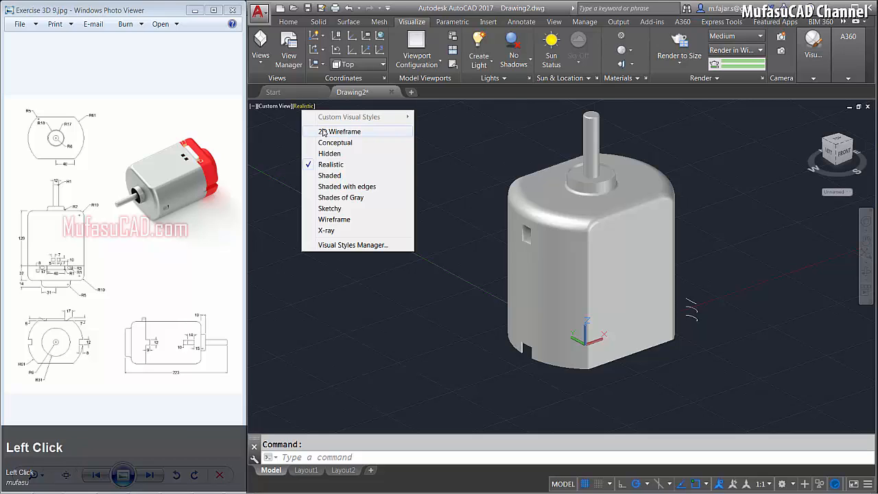
{"action": "left_click", "coordinate": [327, 132]}
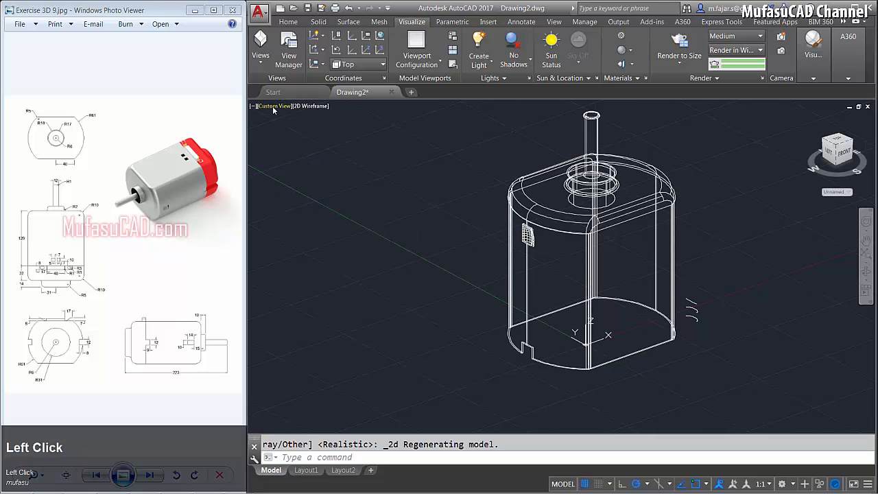
- In the Top view, erase the leftover half ellipses and short arc beside the housing
{"action": "left_click", "coordinate": [273, 107]}
{"action": "left_click", "coordinate": [296, 132]}
{"action": "scroll", "coordinate": [658, 239], "scroll_direction": "down", "scroll_amount": 3}
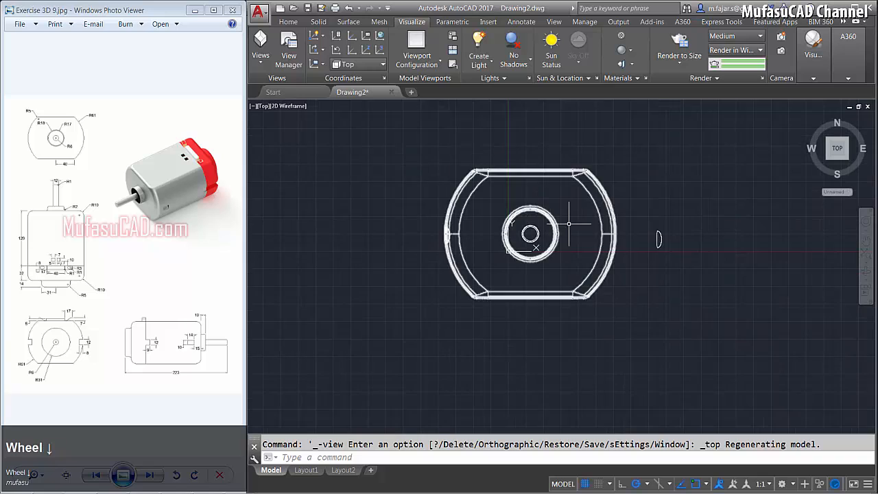
{"action": "middle_click_drag", "start_coordinate": [658, 239], "coordinate": [579, 235]}
{"action": "left_click", "coordinate": [610, 206]}
{"action": "left_click", "coordinate": [556, 253]}
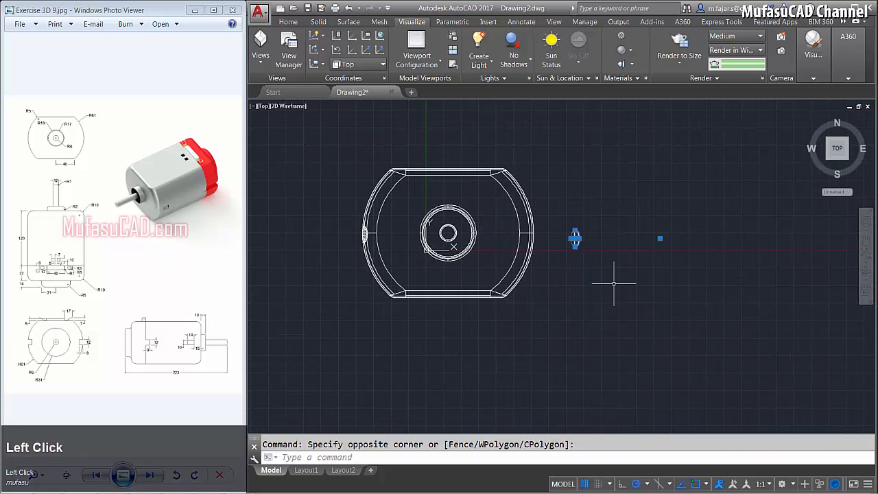
{"action": "key", "text": "Delete"}
- Draw a circle of radius 61 in the empty area to the right of the housing
{"action": "mouse_move", "coordinate": [611, 231]}
{"action": "middle_mouse_down"}
{"action": "mouse_move", "coordinate": [543, 247]}
{"action": "mouse_move", "coordinate": [585, 260]}
{"action": "middle_mouse_up"}
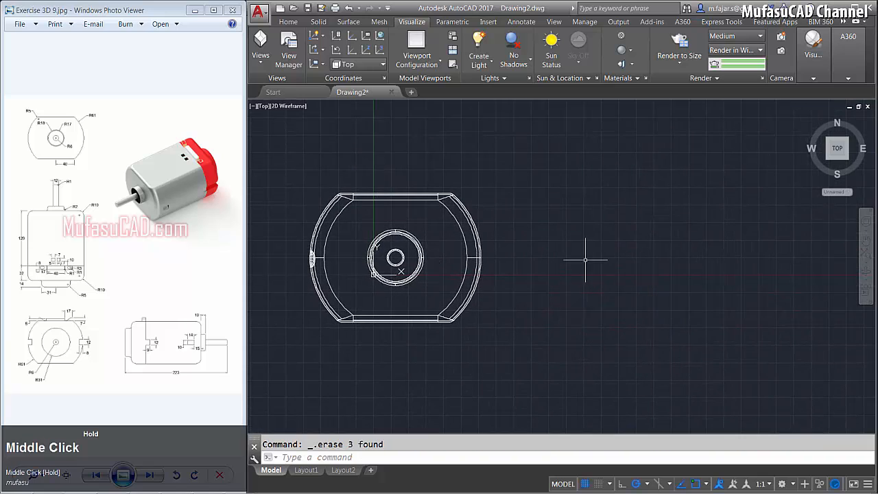
{"action": "key", "text": "space"}
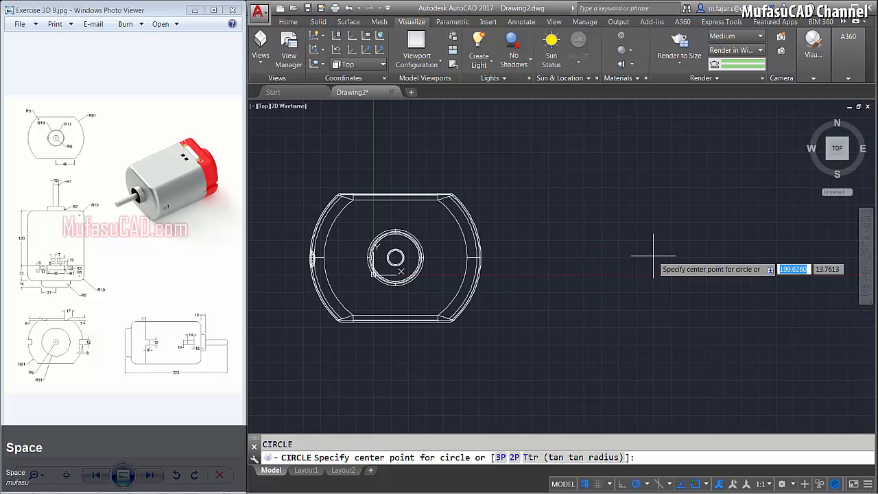
{"action": "left_click", "coordinate": [653, 256]}
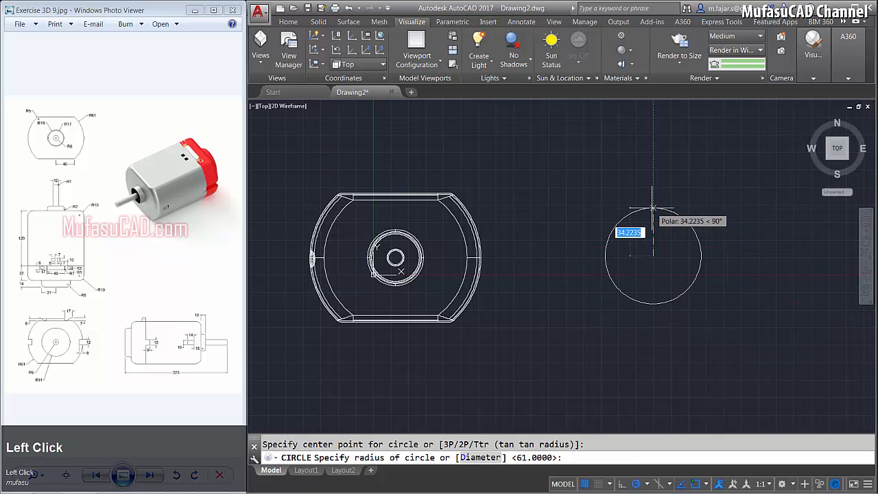
{"action": "type", "text": "61"}
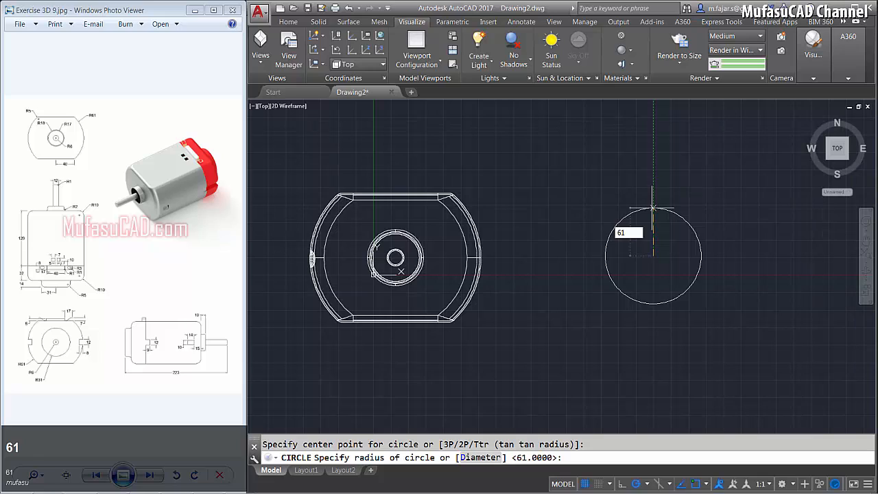
{"action": "key", "text": "Return"}
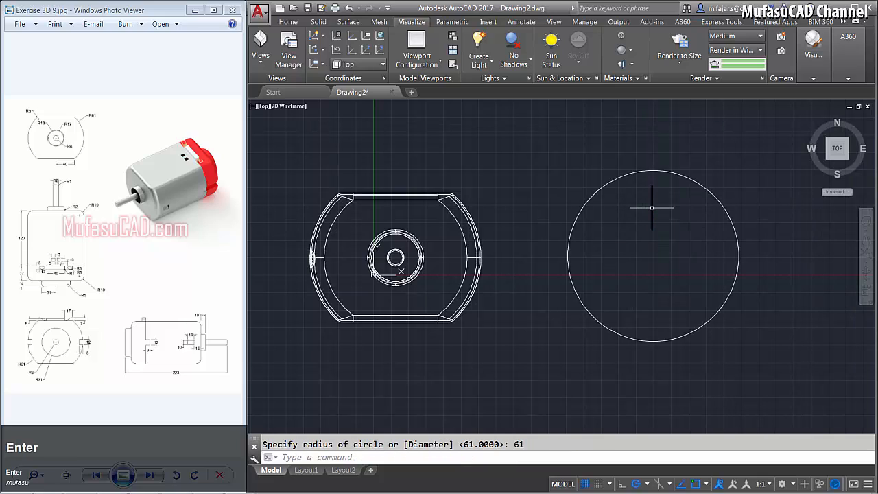
- Draw a vertical line across the new circle from its upper quadrant to its lower quadrant
{"action": "type", "text": "l"}
{"action": "key", "text": "space"}
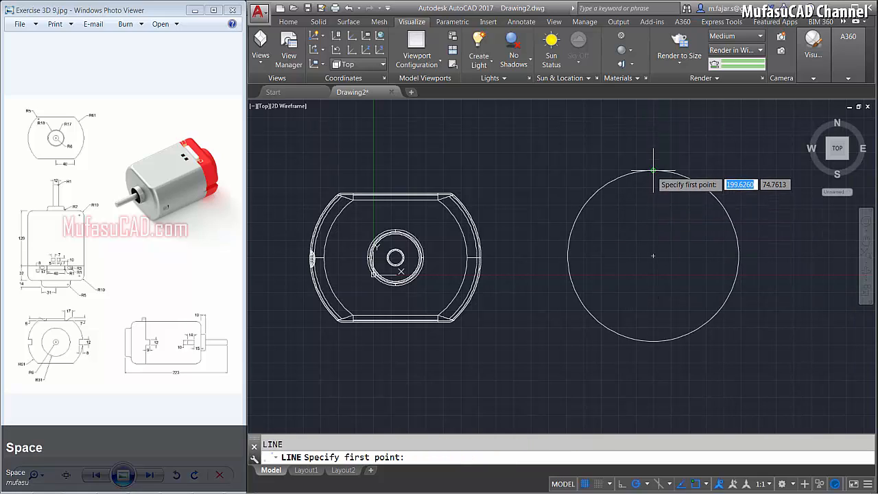
{"action": "left_click", "coordinate": [653, 171]}
{"action": "left_click", "coordinate": [654, 341]}
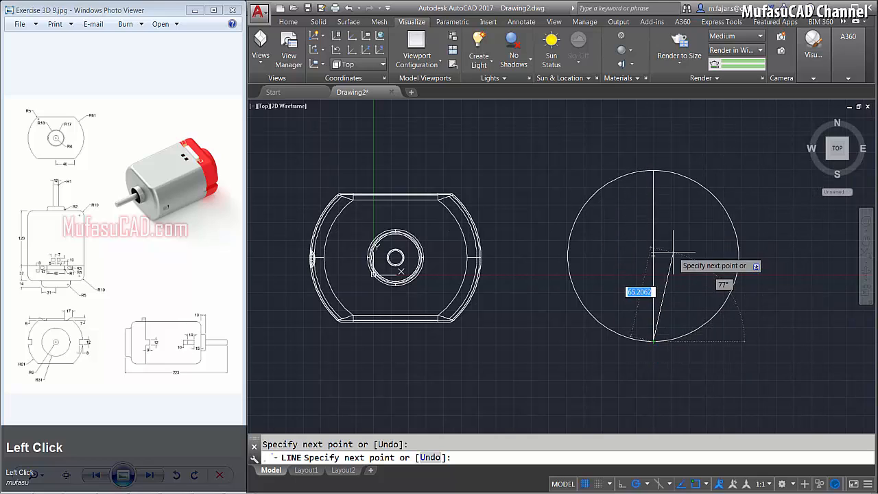
{"action": "key", "text": "space"}
- Move the vertical line 40 units to the right
{"action": "type", "text": "m"}
{"action": "key", "text": "space"}
{"action": "left_click", "coordinate": [676, 252]}
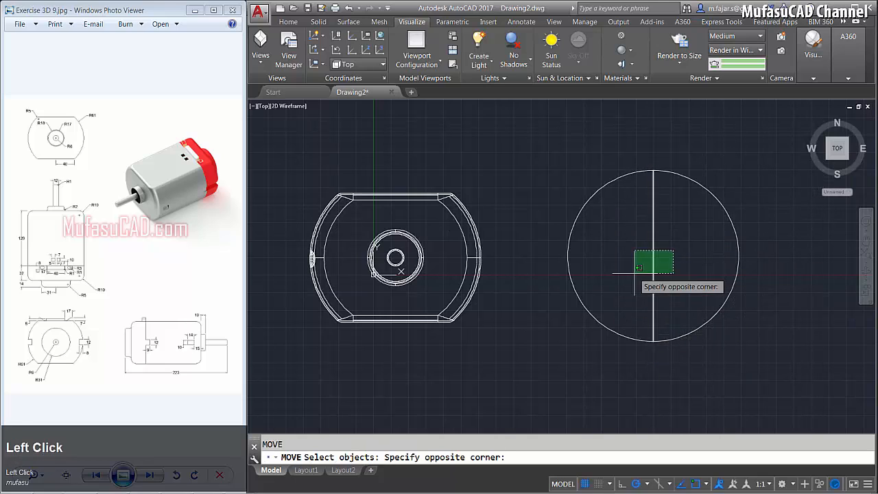
{"action": "left_click", "coordinate": [640, 273]}
{"action": "key", "text": "space"}
{"action": "left_click", "coordinate": [615, 140]}
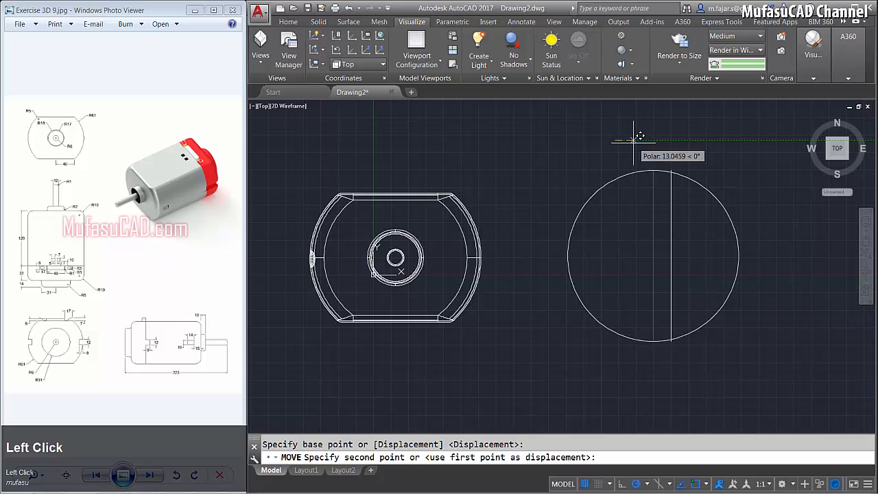
{"action": "type", "text": "40"}
{"action": "key", "text": "space"}
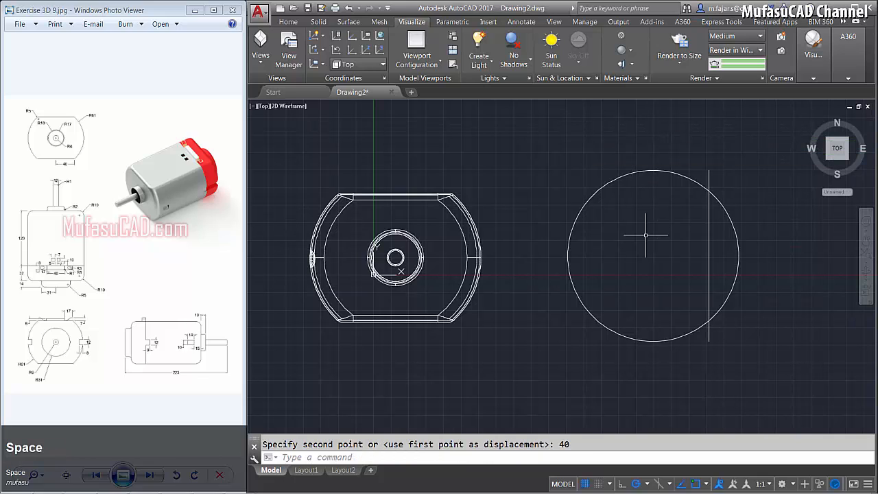
- Trim away the part of the circle to the left of the vertical line
{"action": "type", "text": "tr"}
{"action": "key", "text": "space"}
{"action": "key", "text": "space"}
{"action": "left_click", "coordinate": [680, 154]}
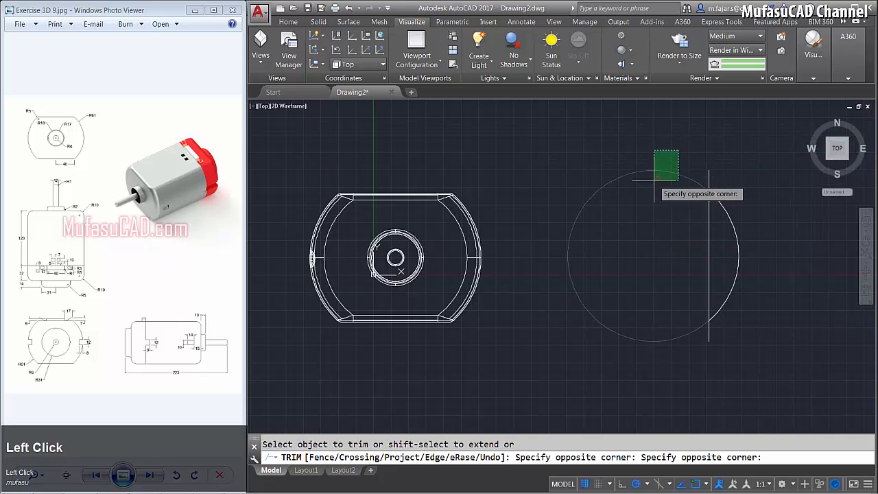
{"action": "left_click", "coordinate": [645, 192]}
{"action": "key", "text": "space"}
- Draw an 80-unit horizontal line to the left from the upper end of the remaining arc
{"action": "type", "text": "l"}
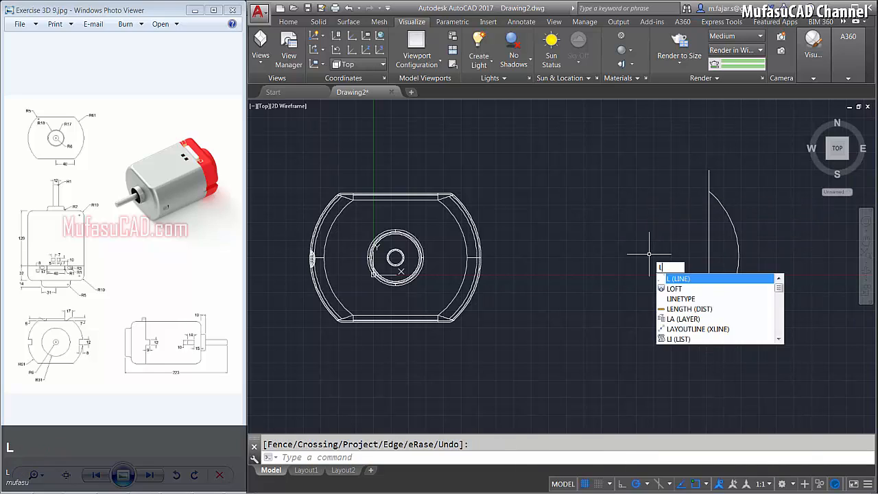
{"action": "key", "text": "space"}
{"action": "left_click", "coordinate": [709, 192]}
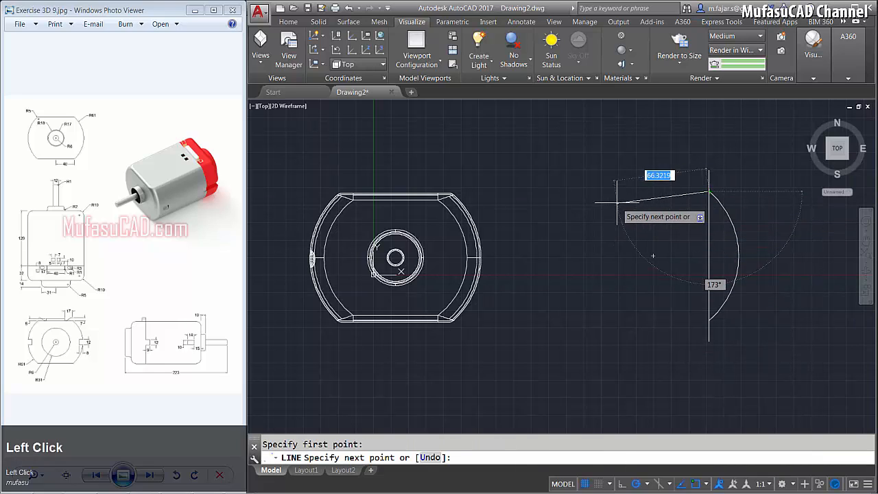
{"action": "type", "text": "80"}
{"action": "key", "text": "space"}
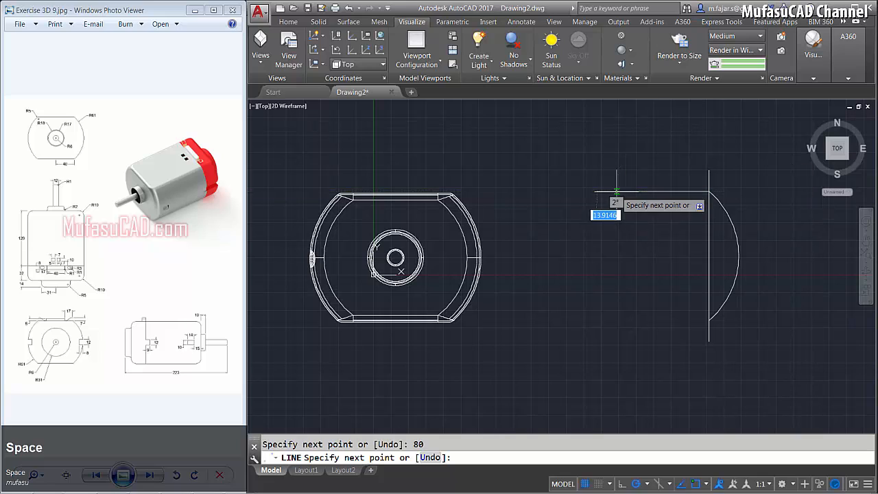
- Mirror the 80-unit line about the horizontal axis through the vertical line's midpoint, keeping the original
{"action": "type", "text": "mi"}
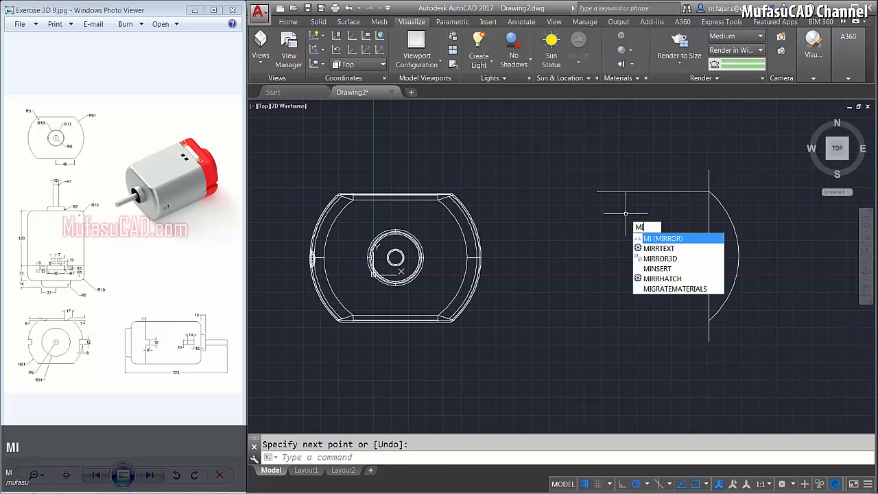
{"action": "key", "text": "space"}
{"action": "left_click", "coordinate": [657, 169]}
{"action": "left_click", "coordinate": [627, 223]}
{"action": "key", "text": "space"}
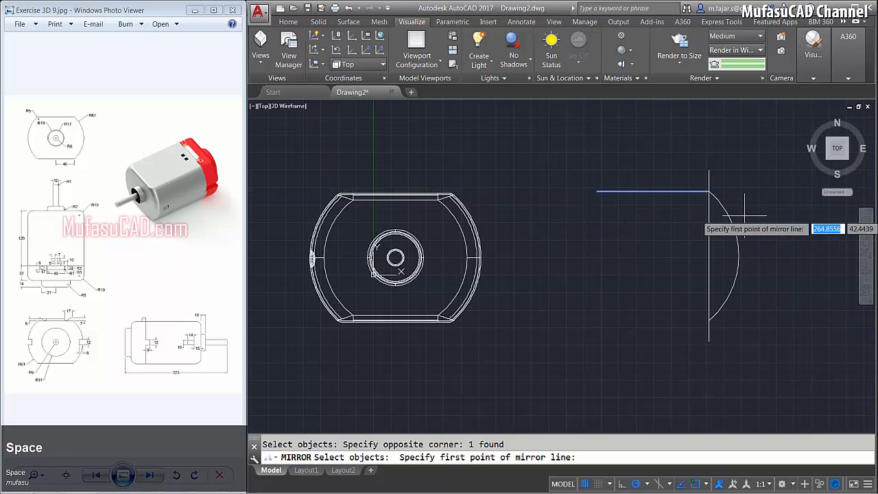
{"action": "left_click", "coordinate": [710, 255]}
{"action": "left_click", "coordinate": [758, 257]}
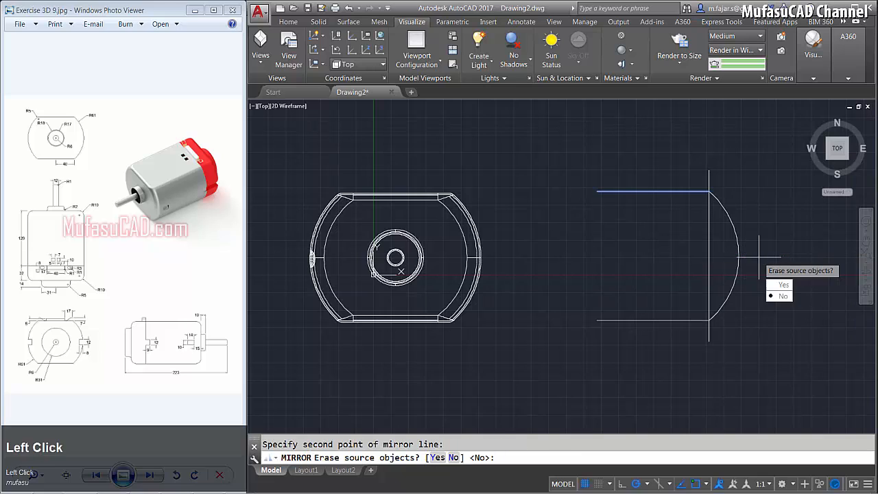
{"action": "key", "text": "space"}
- Mirror the right arc about the vertical axis through the upper line's midpoint, keeping the original
{"action": "key", "text": "space"}
{"action": "left_click", "coordinate": [735, 230]}
{"action": "left_click", "coordinate": [714, 259]}
{"action": "key", "text": "space"}
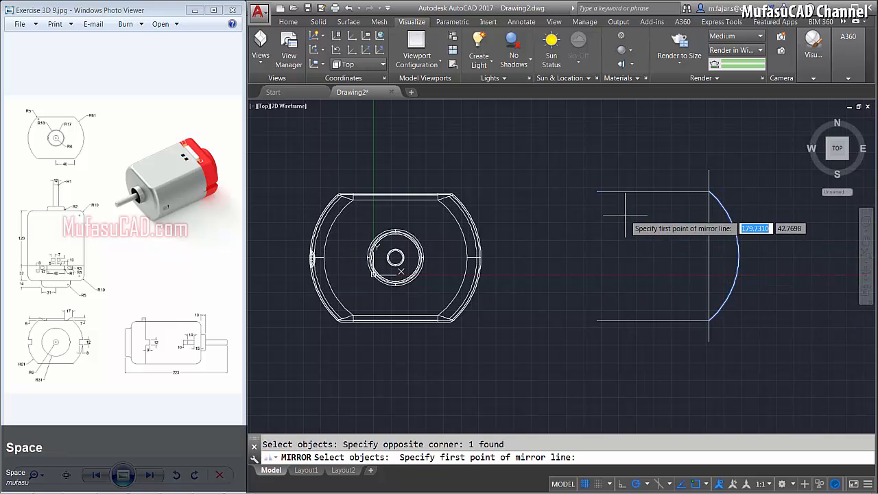
{"action": "left_click", "coordinate": [653, 192]}
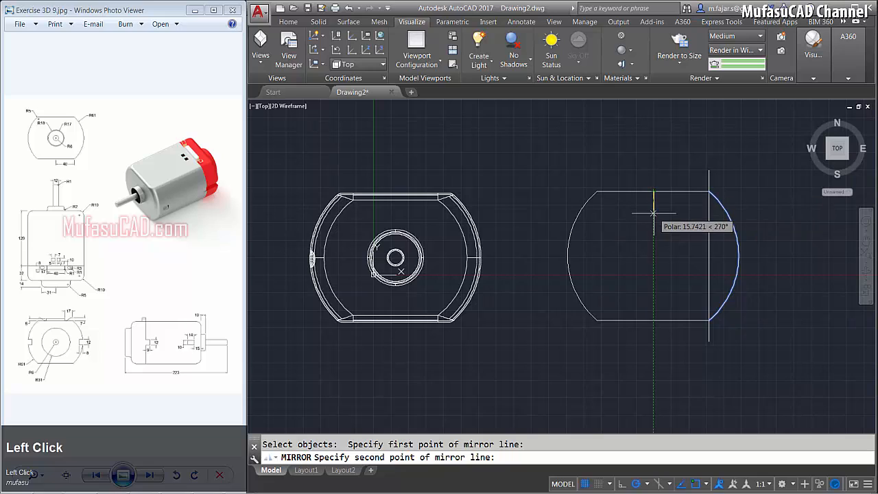
{"action": "left_click", "coordinate": [653, 215]}
{"action": "key", "text": "space"}
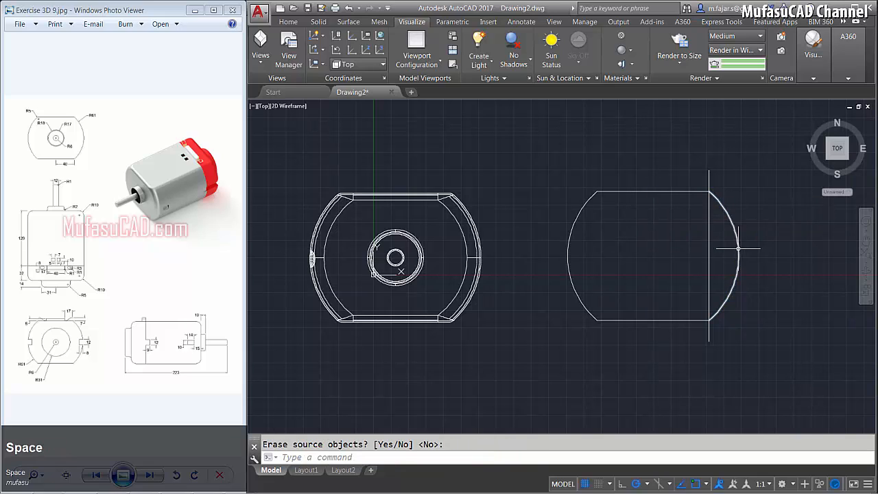
- Erase the vertical construction line crossing the right part of the profile
{"action": "left_click", "coordinate": [817, 251]}
{"action": "left_click", "coordinate": [665, 275]}
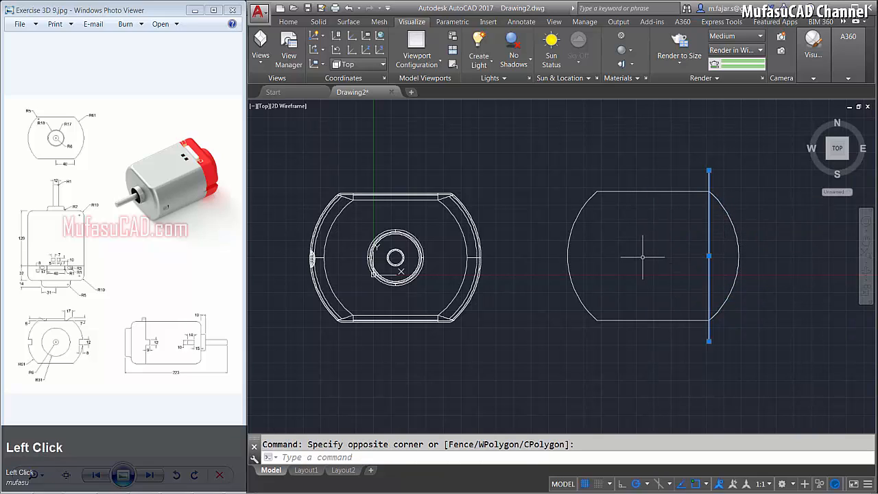
{"action": "key", "text": "Delete"}
- Join the two arcs and two horizontal lines into one closed profile
{"action": "middle_click_drag", "start_coordinate": [641, 252], "coordinate": [608, 255]}
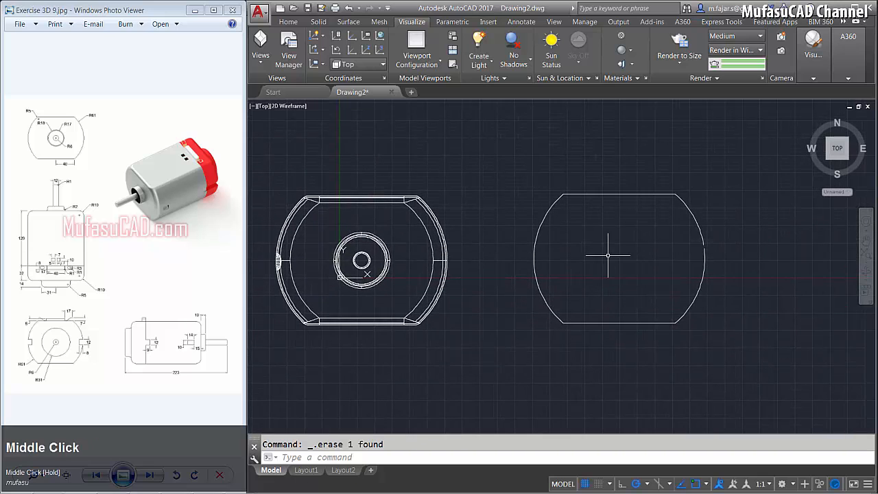
{"action": "key", "text": "space"}
{"action": "left_click", "coordinate": [729, 163]}
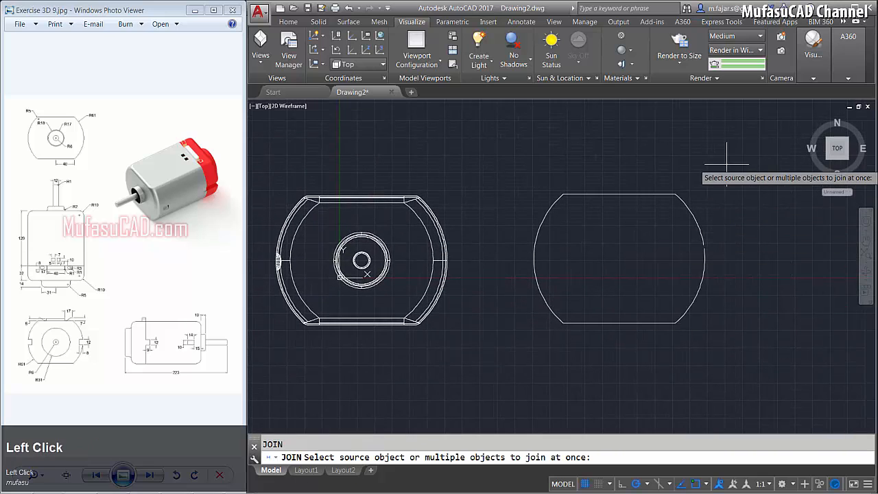
{"action": "left_click", "coordinate": [503, 371]}
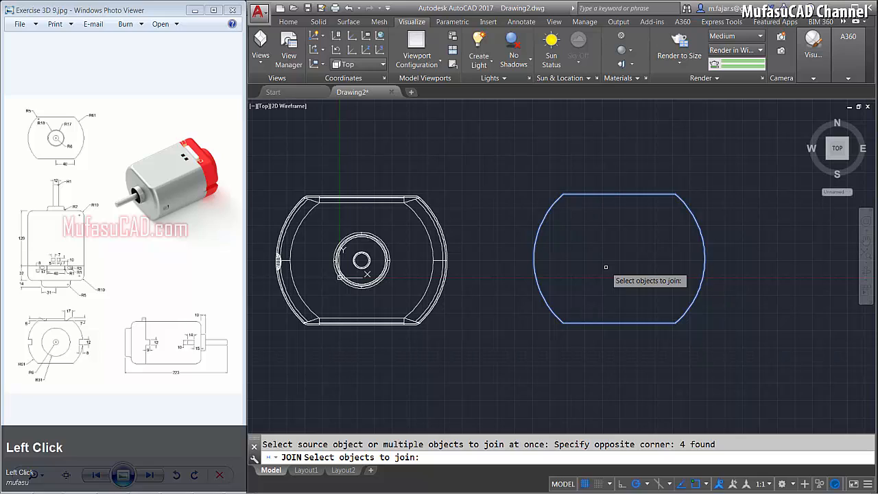
{"action": "key", "text": "space"}
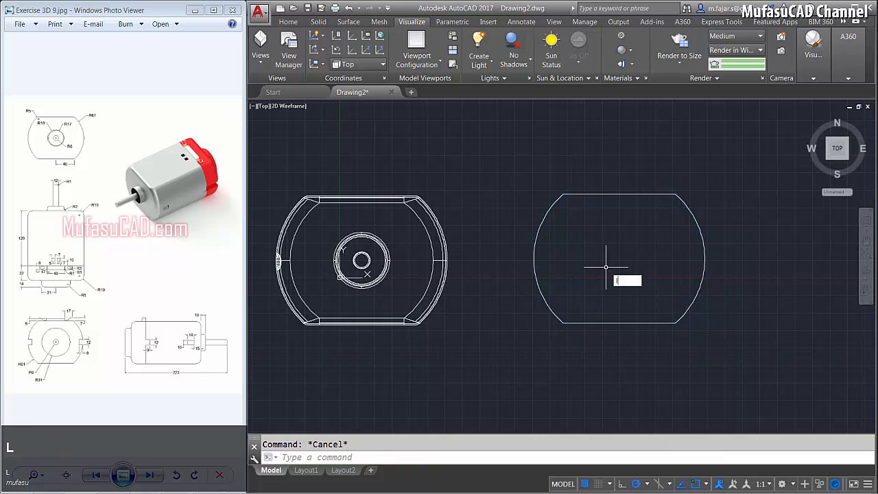
- Draw a horizontal line from the centre of the closed profile outward past its left arc
{"action": "type", "text": "l"}
{"action": "key", "text": "space"}
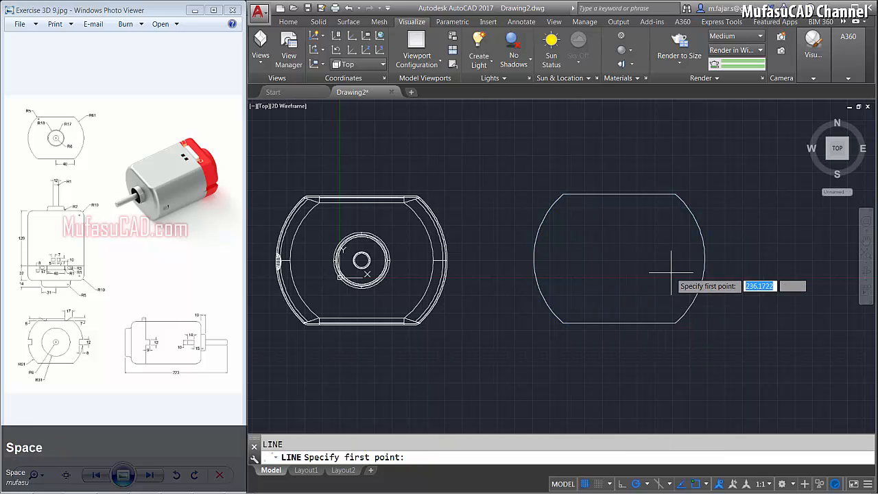
{"action": "left_click", "coordinate": [618, 258]}
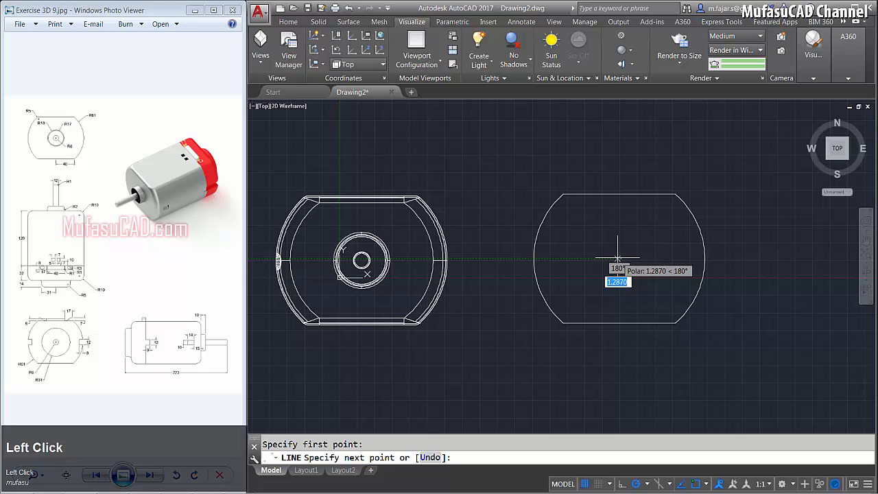
{"action": "left_click", "coordinate": [499, 259]}
{"action": "key", "text": "space"}
- Copy the horizontal line 6 units above and 6 units below the original
{"action": "scroll", "coordinate": [548, 272], "scroll_direction": "up", "scroll_amount": 2}
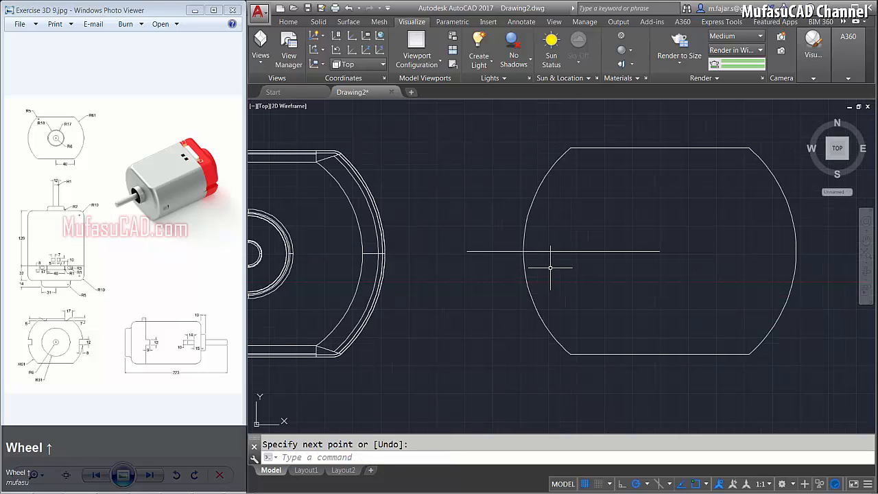
{"action": "middle_click_drag", "start_coordinate": [550, 267], "coordinate": [552, 288]}
{"action": "type", "text": "co"}
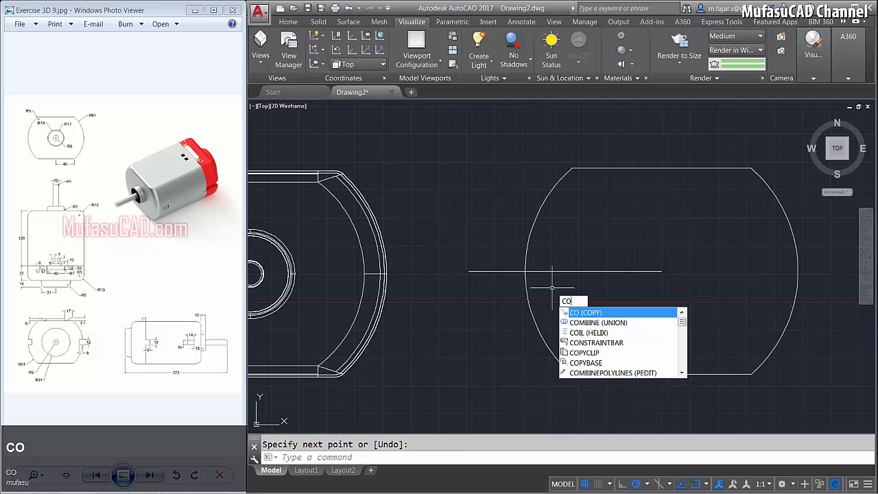
{"action": "key", "text": "space"}
{"action": "left_click", "coordinate": [659, 245]}
{"action": "left_click", "coordinate": [621, 299]}
{"action": "key", "text": "space"}
{"action": "left_click", "coordinate": [686, 289]}
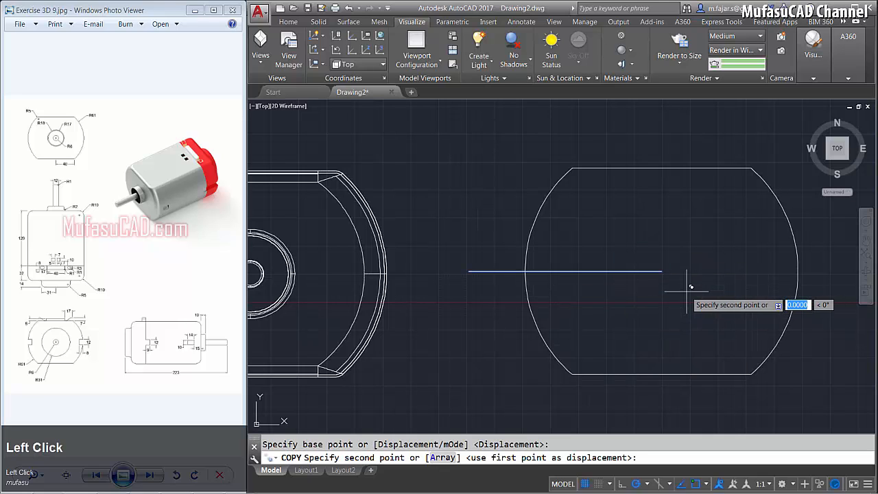
{"action": "type", "text": "6"}
{"action": "key", "text": "space"}
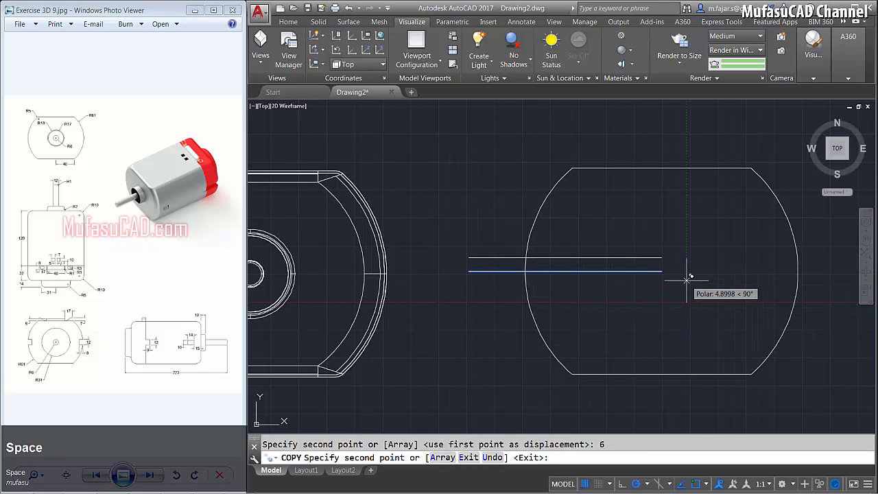
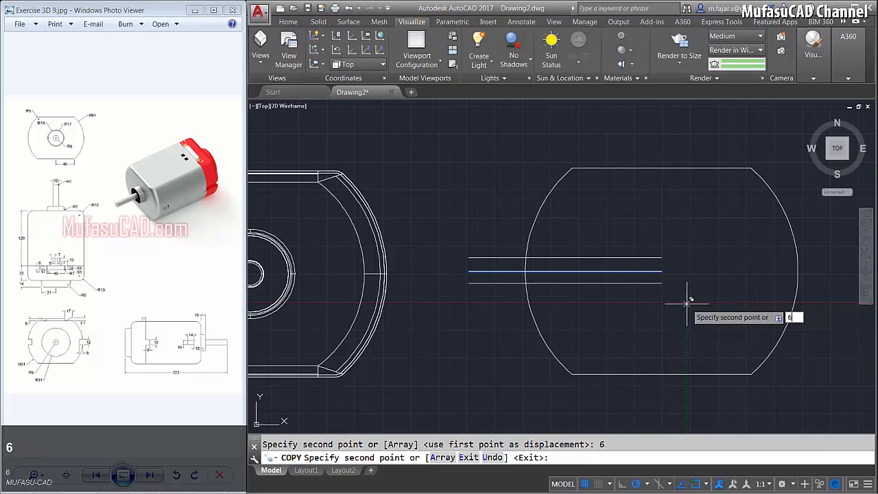
{"action": "key", "text": "space"}
{"action": "key", "text": "space"}
- Draw a vertical line joining the points where the left arc crosses the two copied horizontal lines
{"action": "scroll", "coordinate": [532, 279], "scroll_direction": "up", "scroll_amount": 4}
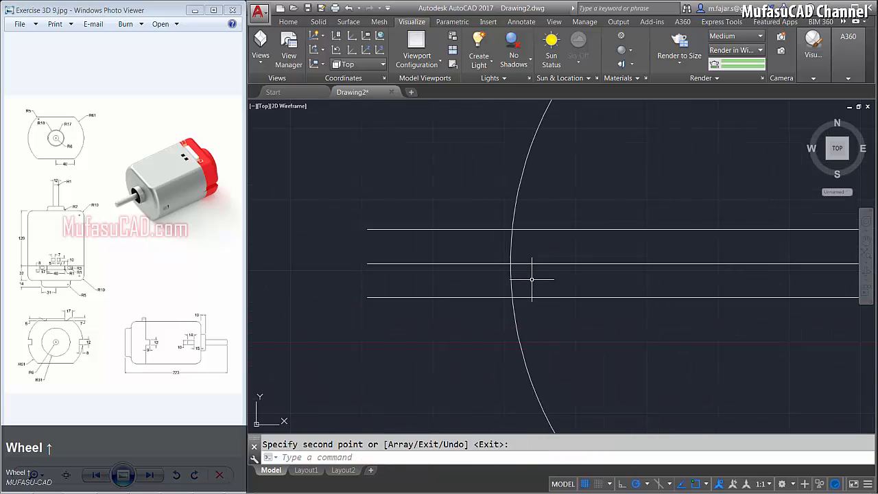
{"action": "key", "text": "space"}
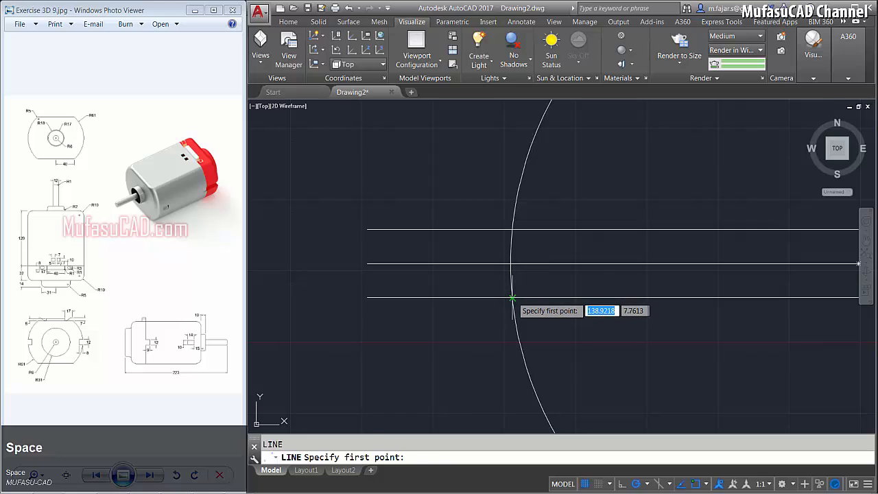
{"action": "left_click", "coordinate": [513, 296]}
{"action": "left_click", "coordinate": [513, 236]}
{"action": "key", "text": "space"}
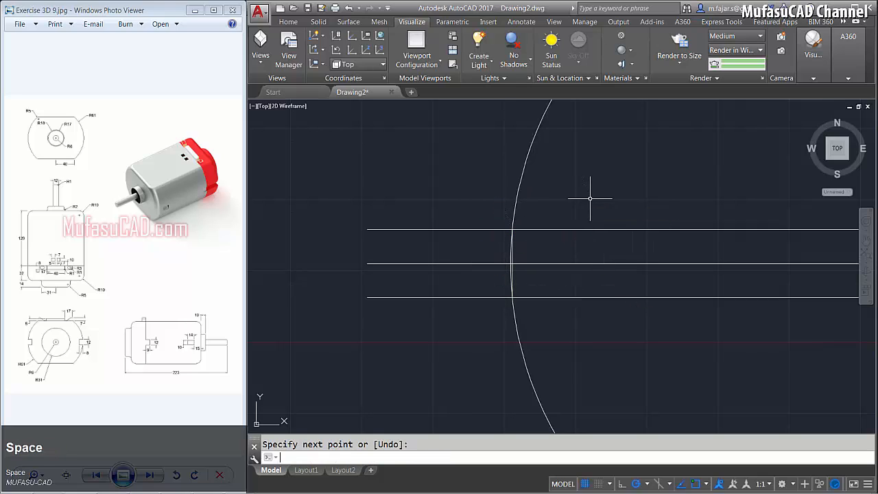
- Move the short vertical line 8 units to the right, into the profile
{"action": "type", "text": "m"}
{"action": "key", "text": "space"}
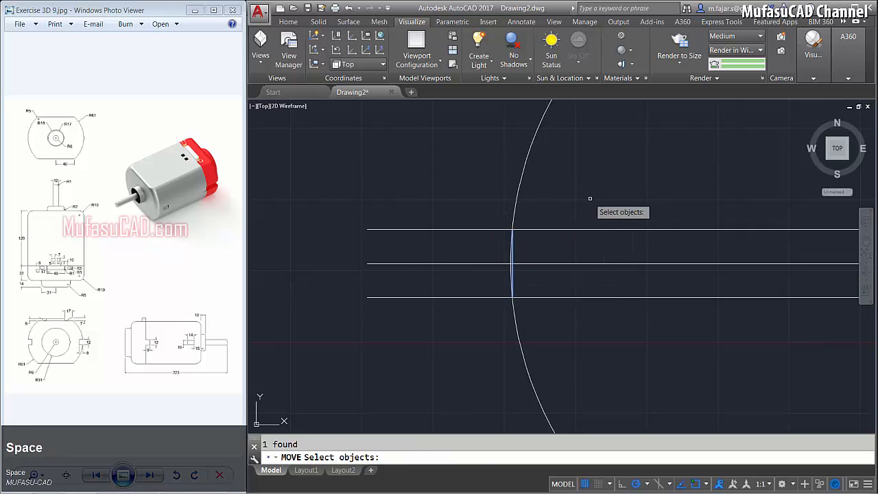
{"action": "key", "text": "space"}
{"action": "left_click", "coordinate": [570, 184]}
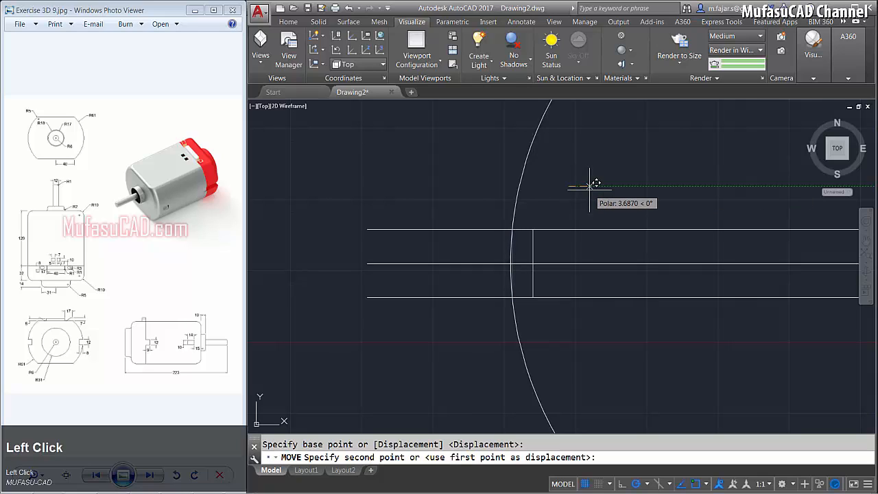
{"action": "type", "text": "8"}
{"action": "key", "text": "space"}
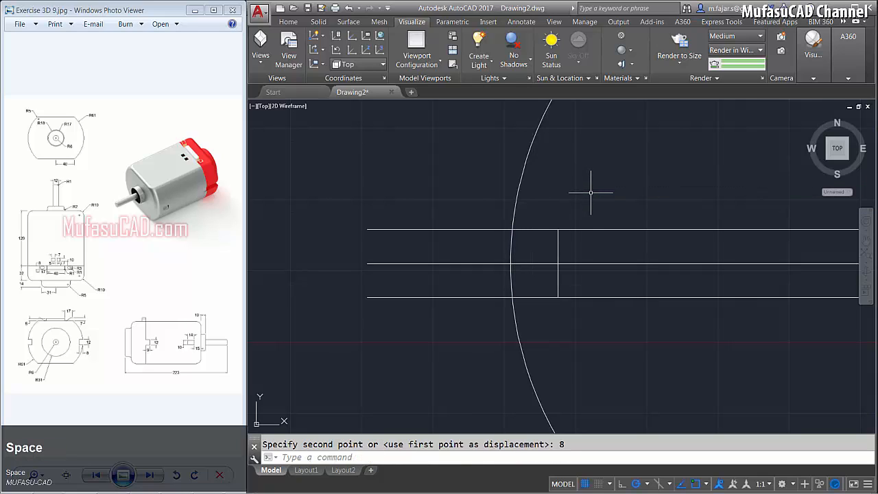
- Draw a vertical line connecting the outer left ends of the upper and lower horizontal lines
{"action": "type", "text": "l"}
{"action": "key", "text": "space"}
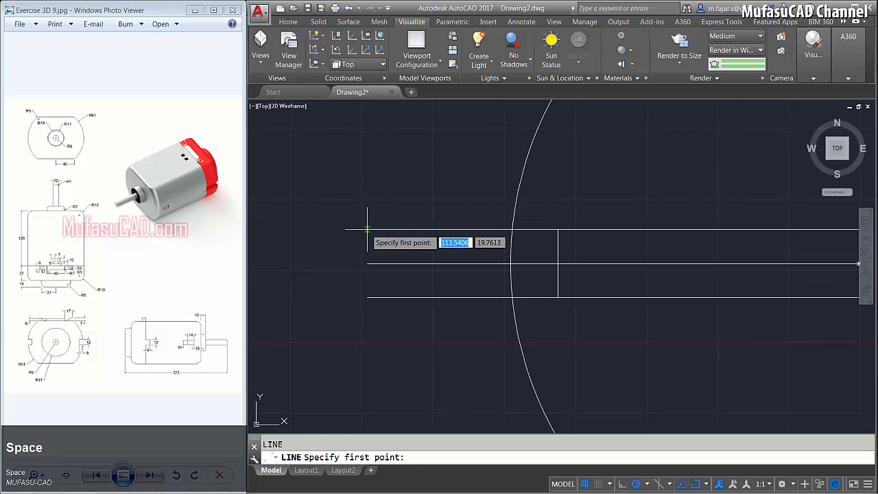
{"action": "left_click", "coordinate": [368, 230]}
{"action": "left_click", "coordinate": [368, 298]}
{"action": "key", "text": "space"}
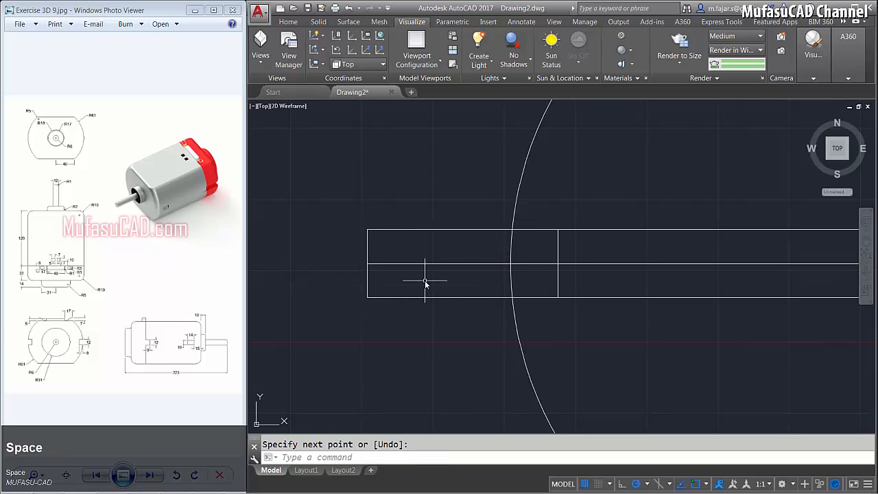
- Trim the three horizontal lines back to the vertical line inside the profile
{"action": "key", "text": "space"}
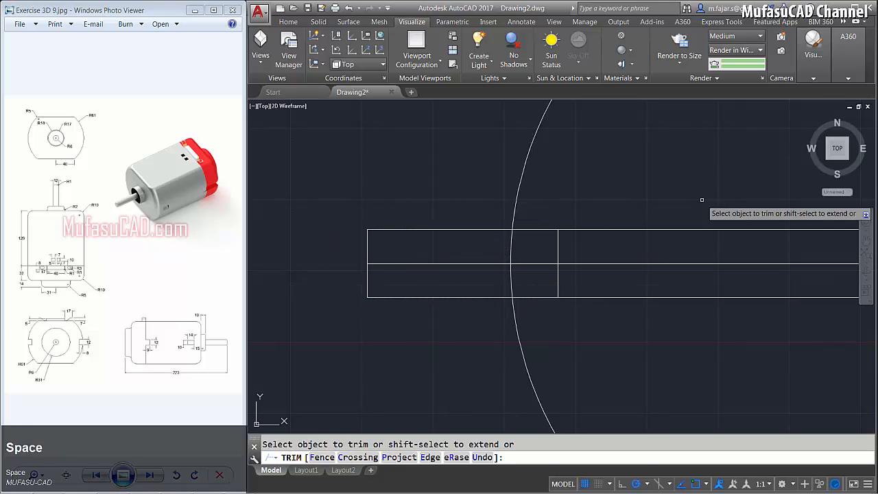
{"action": "left_click", "coordinate": [737, 185]}
{"action": "left_click", "coordinate": [637, 309]}
{"action": "key", "text": "space"}
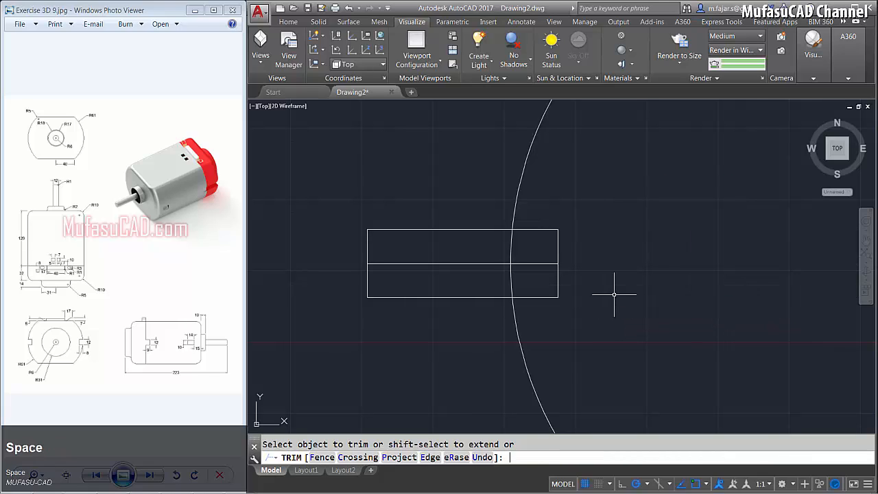
- Erase the middle horizontal line inside the small rectangle
{"action": "left_click", "coordinate": [421, 263]}
{"action": "left_click", "coordinate": [418, 271]}
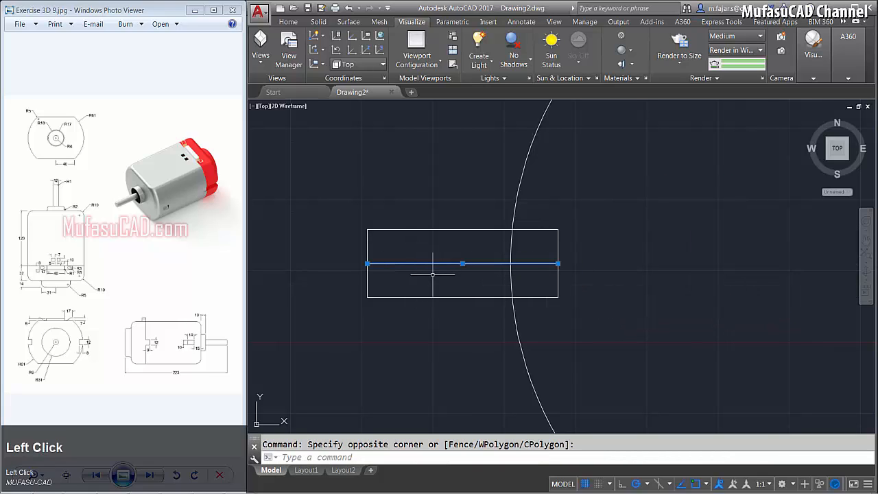
{"action": "key", "text": "Delete"}
- Join the four edges of the small rectangle into one closed polyline
{"action": "scroll", "coordinate": [432, 274], "scroll_direction": "down", "scroll_amount": 5}
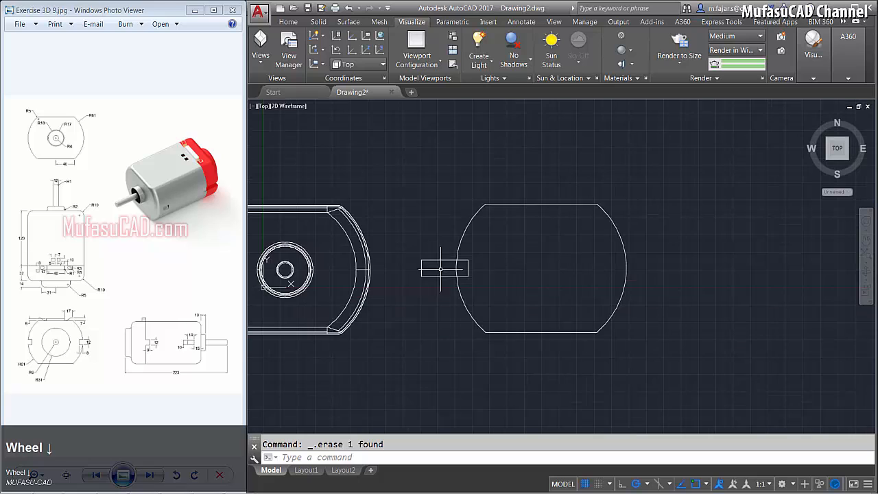
{"action": "key", "text": "space"}
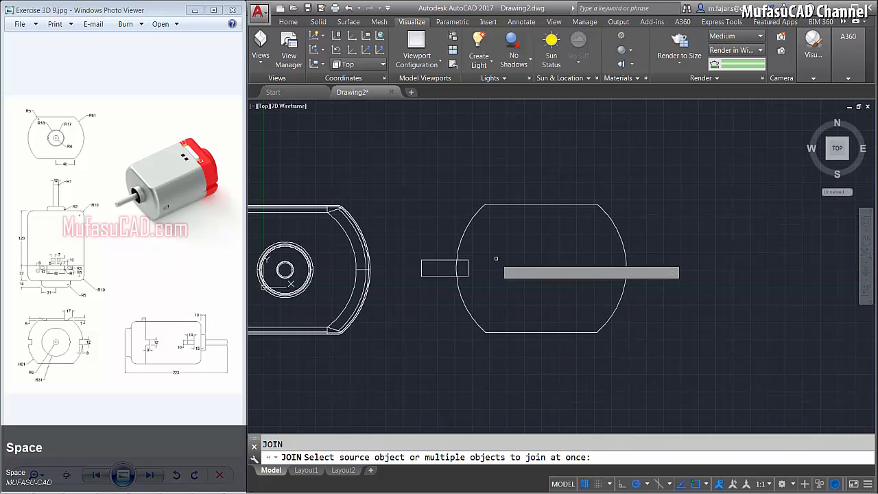
{"action": "left_click", "coordinate": [471, 248]}
{"action": "left_click", "coordinate": [409, 279]}
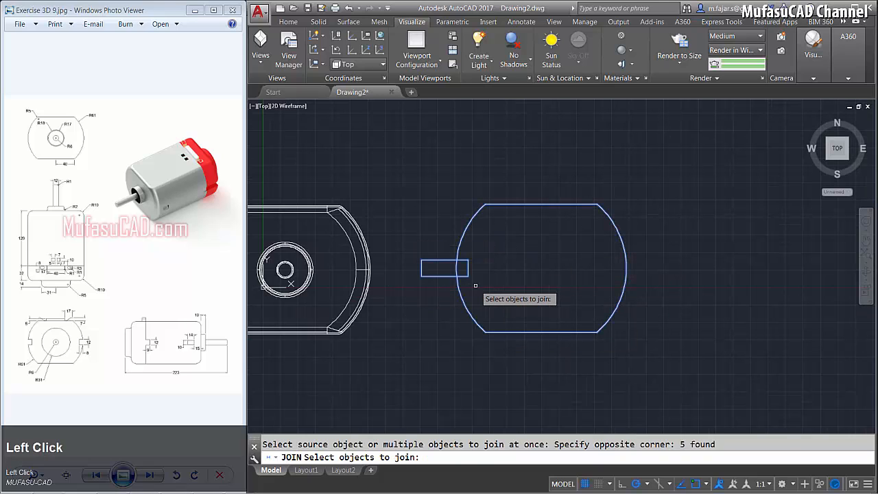
{"action": "key", "text": "space"}
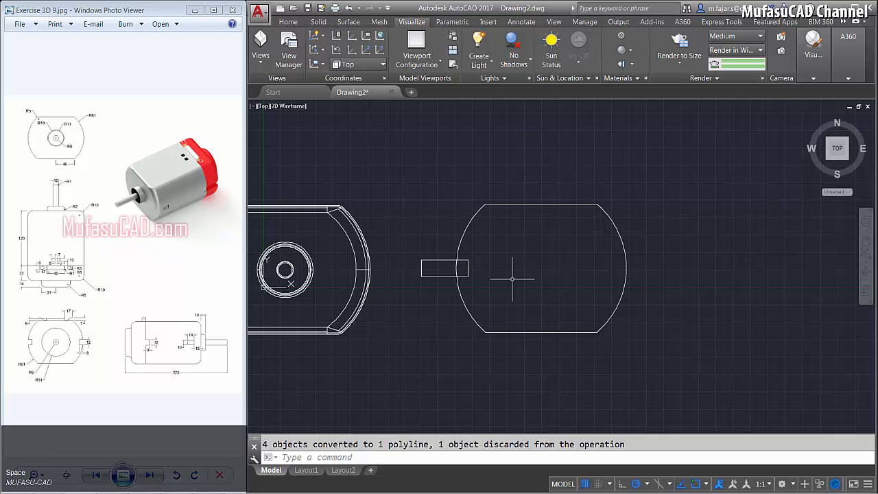
- Mirror the small rectangle about the vertical axis through the profile's centre, keeping the original
{"action": "type", "text": "mi"}
{"action": "key", "text": "space"}
{"action": "left_click", "coordinate": [478, 252]}
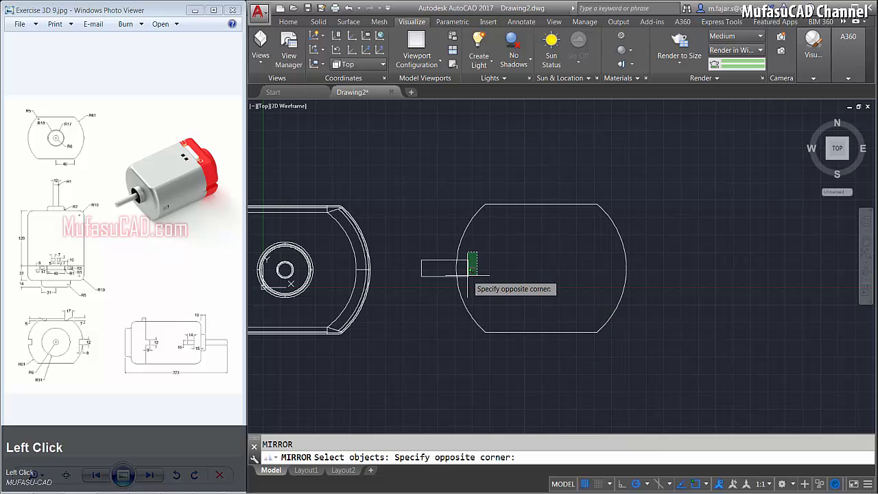
{"action": "left_click", "coordinate": [465, 281]}
{"action": "key", "text": "space"}
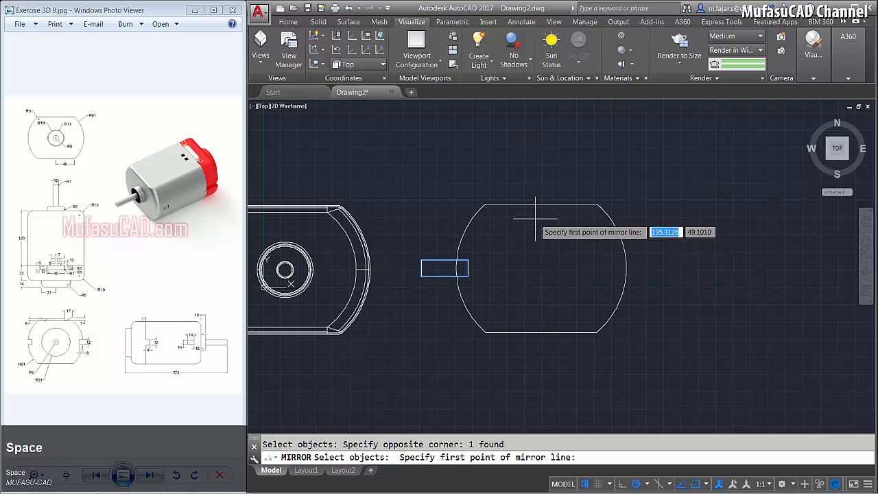
{"action": "left_click", "coordinate": [541, 268]}
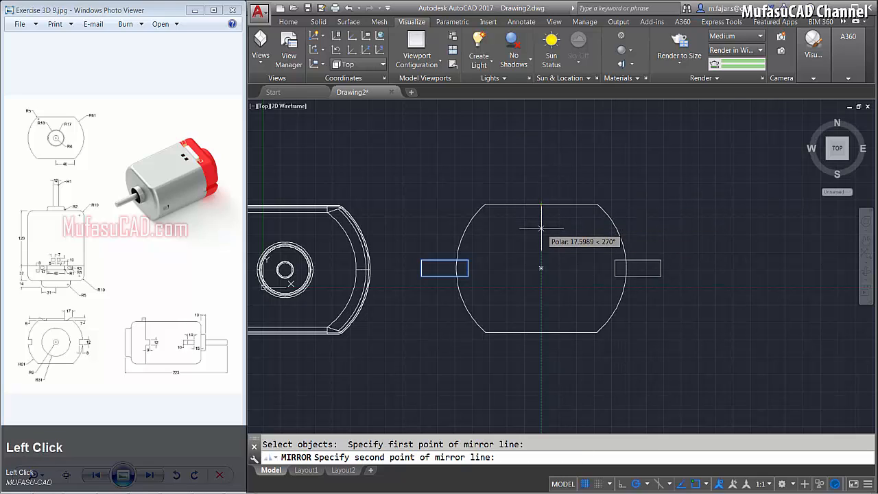
{"action": "left_click", "coordinate": [542, 228]}
{"action": "key", "text": "space"}
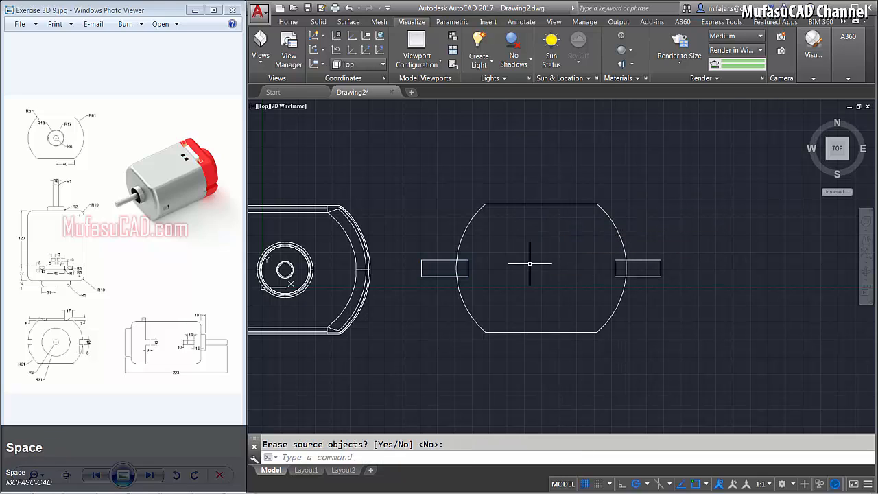
- Extrude the large closed profile upward to a height of 32 units
{"action": "middle_click_drag", "start_coordinate": [530, 262], "coordinate": [551, 308], "text": "shift"}
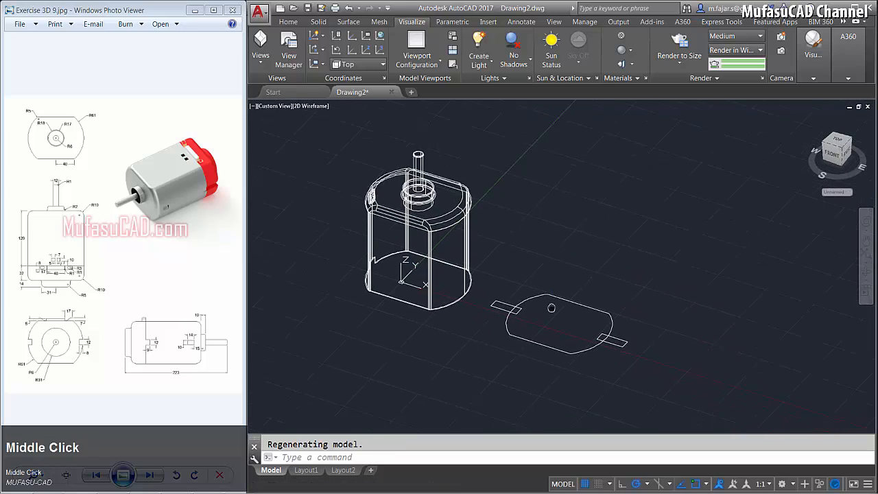
{"action": "scroll", "coordinate": [551, 308], "scroll_direction": "up", "scroll_amount": 4}
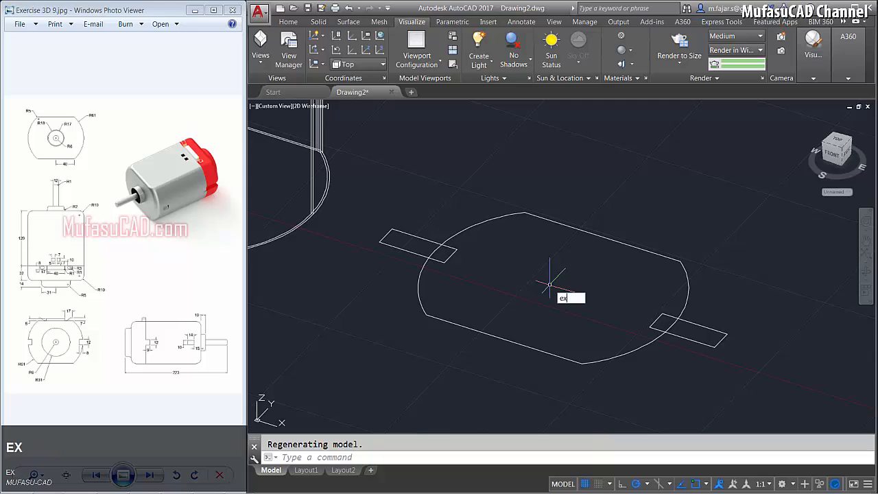
{"action": "key", "text": "space"}
{"action": "left_click", "coordinate": [612, 212]}
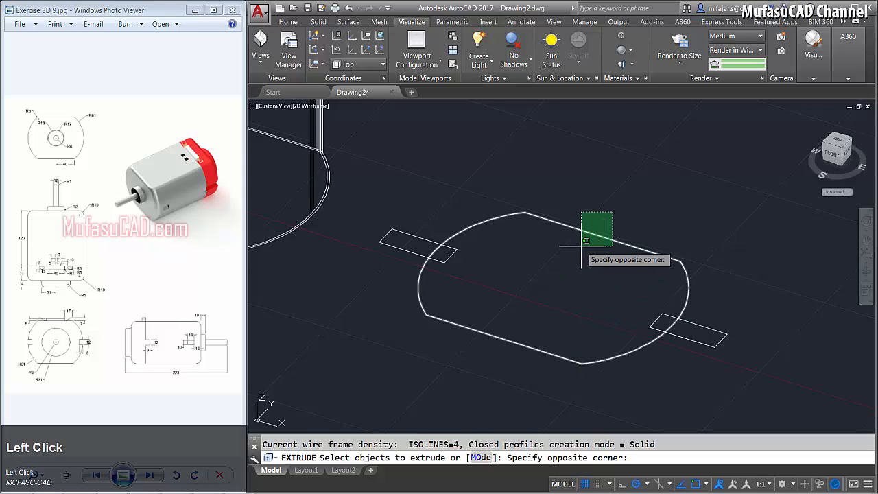
{"action": "left_click", "coordinate": [581, 246]}
{"action": "key", "text": "space"}
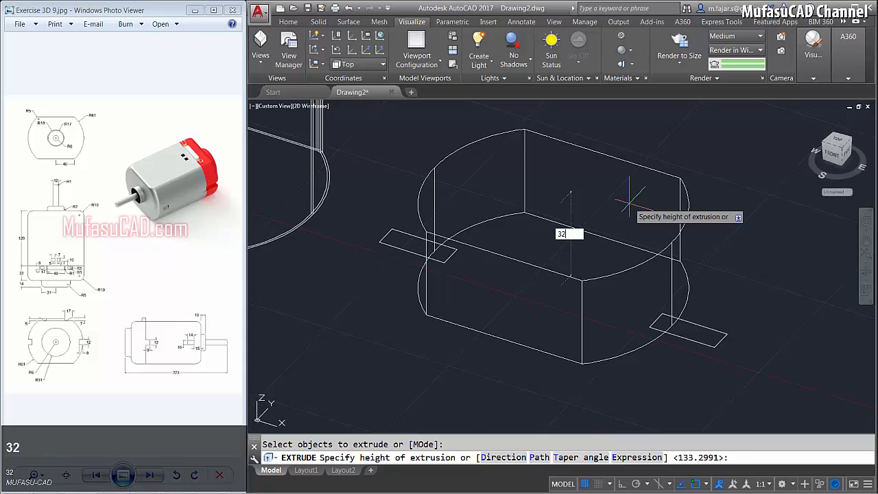
{"action": "key", "text": "space"}
- Fillet the four vertical corner edges of the extruded cap body with a radius of 5
{"action": "key", "text": "Escape"}
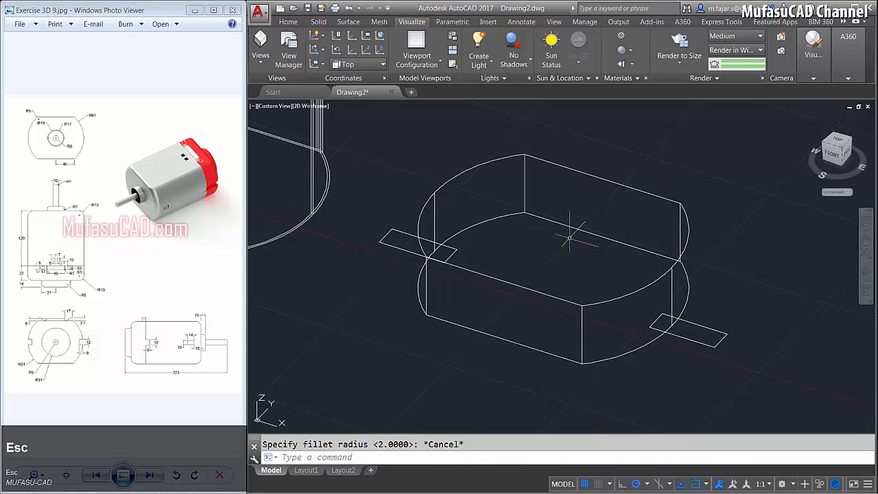
{"action": "type", "text": "fillet"}
{"action": "key", "text": "space"}
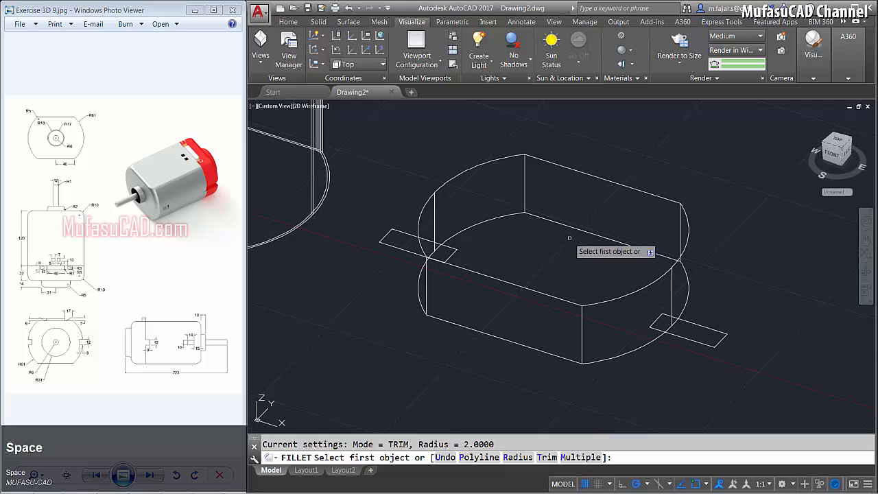
{"action": "type", "text": "r"}
{"action": "key", "text": "space"}
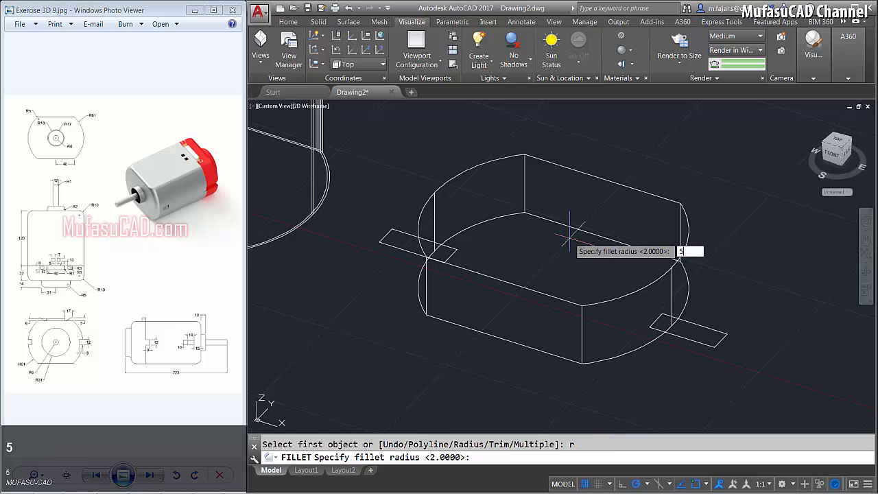
{"action": "type", "text": "5"}
{"action": "key", "text": "space"}
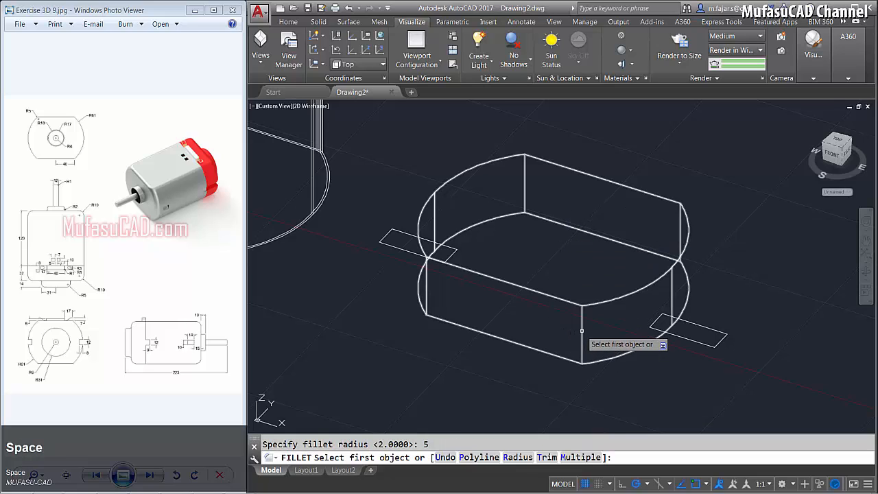
{"action": "left_click", "coordinate": [590, 301]}
{"action": "key", "text": "space"}
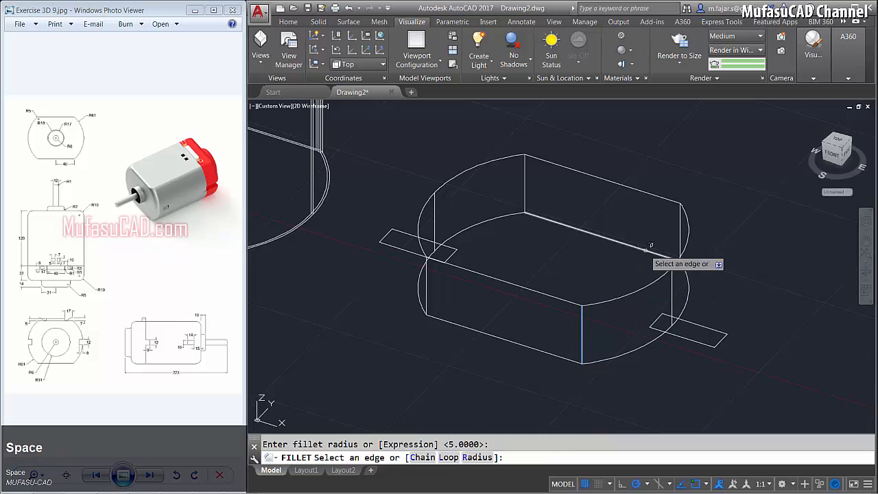
{"action": "left_click", "coordinate": [682, 223]}
{"action": "left_click", "coordinate": [526, 181]}
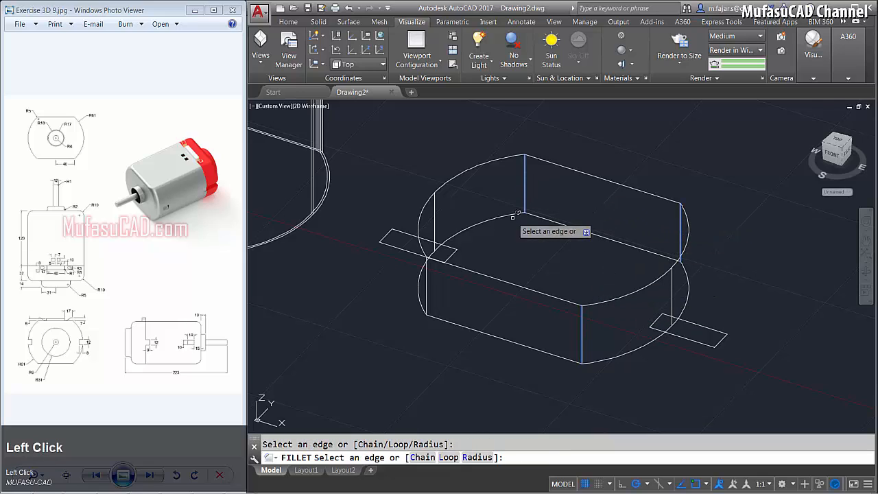
{"action": "left_click", "coordinate": [431, 278]}
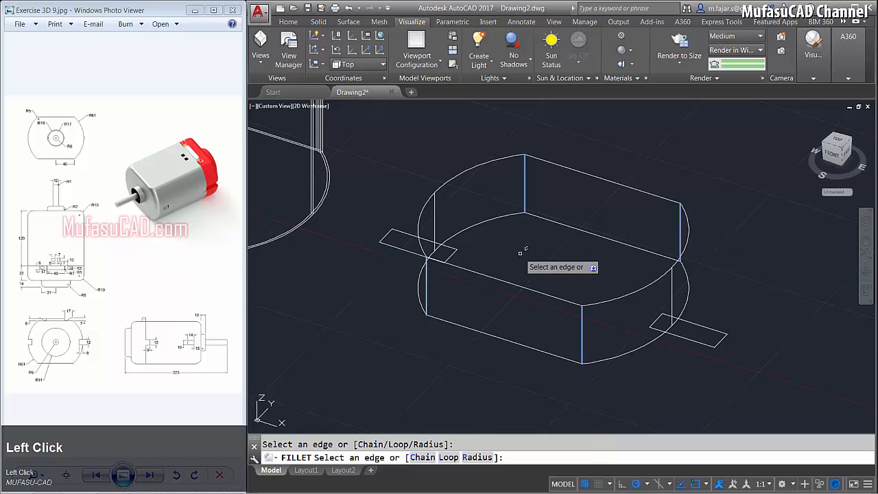
{"action": "key", "text": "space"}
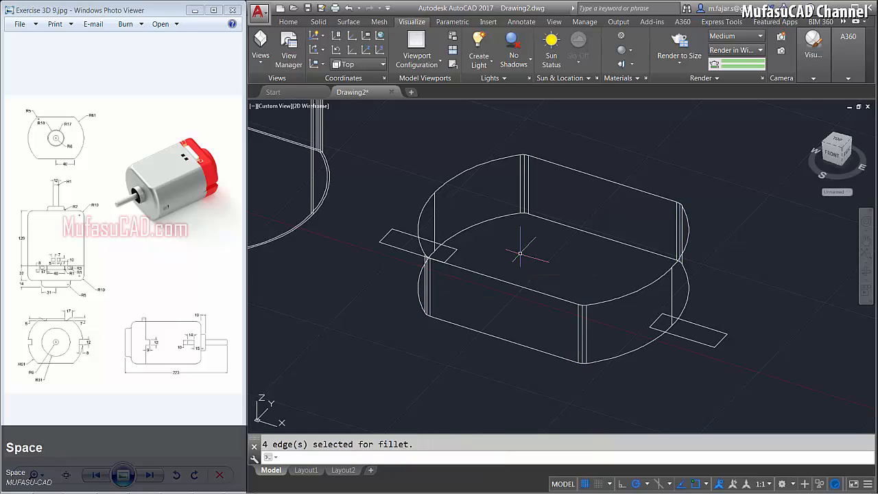
- Fillet all eight edges around the underside of the cap body with a radius of 10
{"action": "type", "text": "fille"}
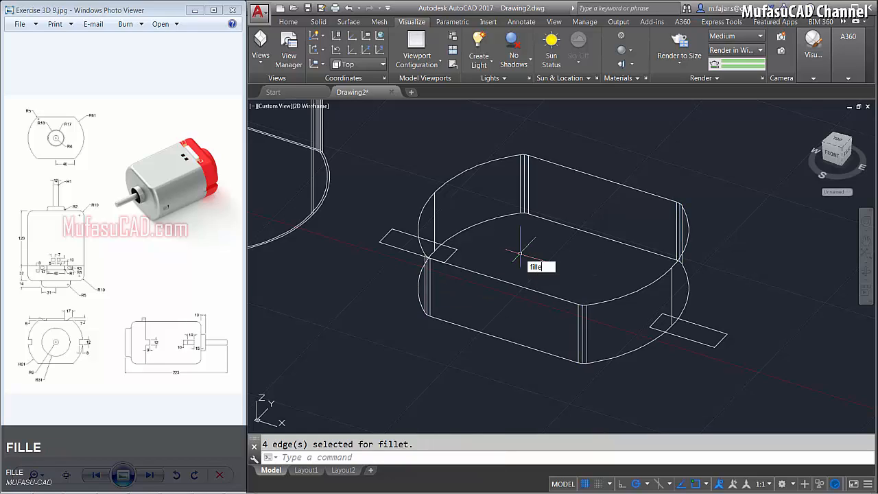
{"action": "type", "text": "t"}
{"action": "key", "text": "space"}
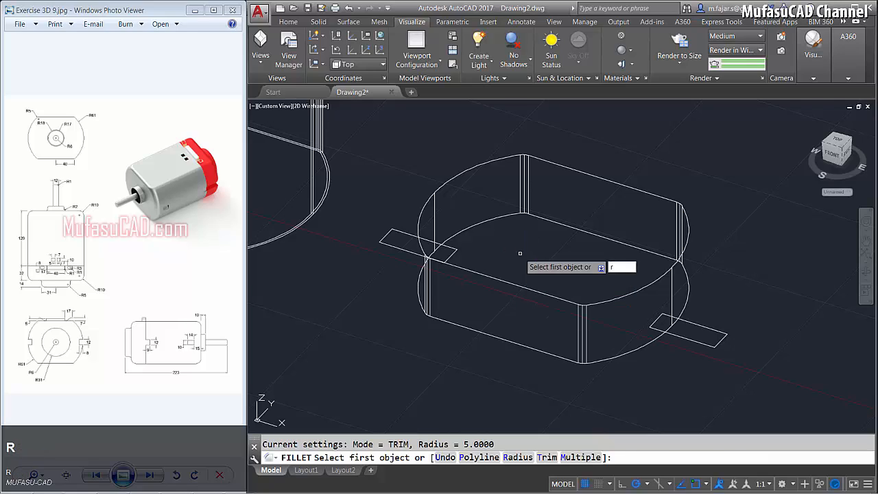
{"action": "key", "text": "space"}
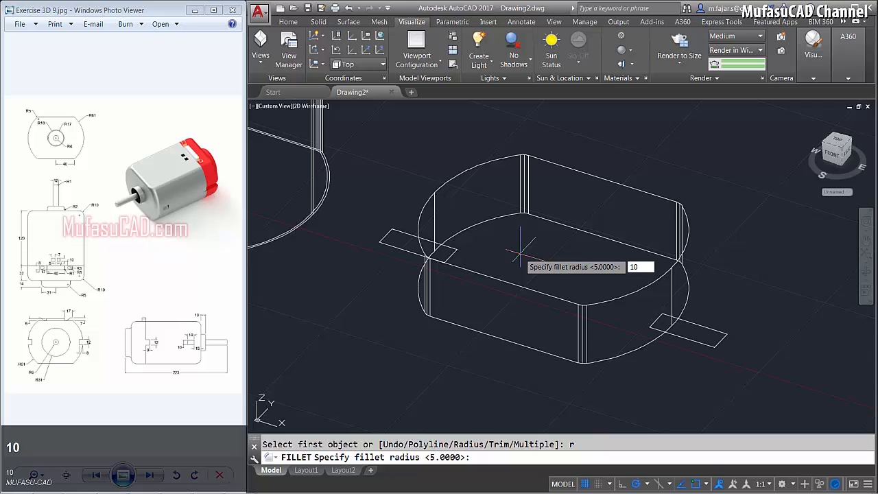
{"action": "key", "text": "space"}
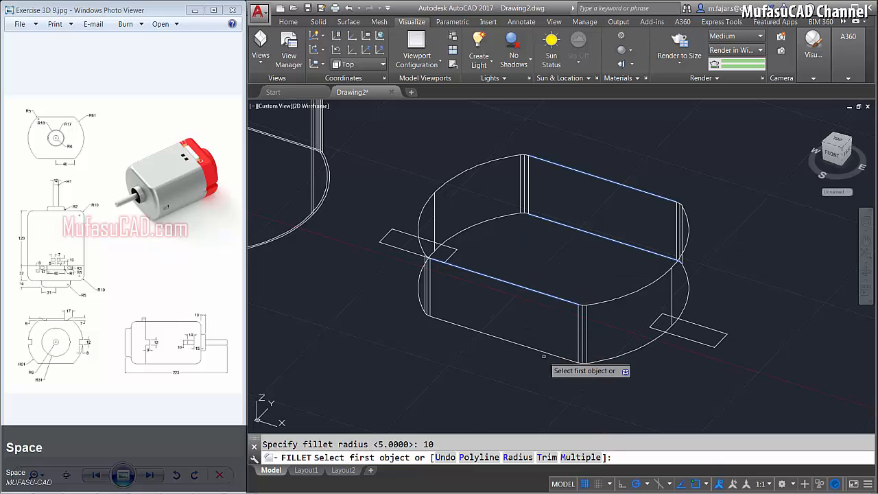
{"action": "left_click", "coordinate": [601, 360]}
{"action": "key", "text": "space"}
{"action": "left_click", "coordinate": [581, 361]}
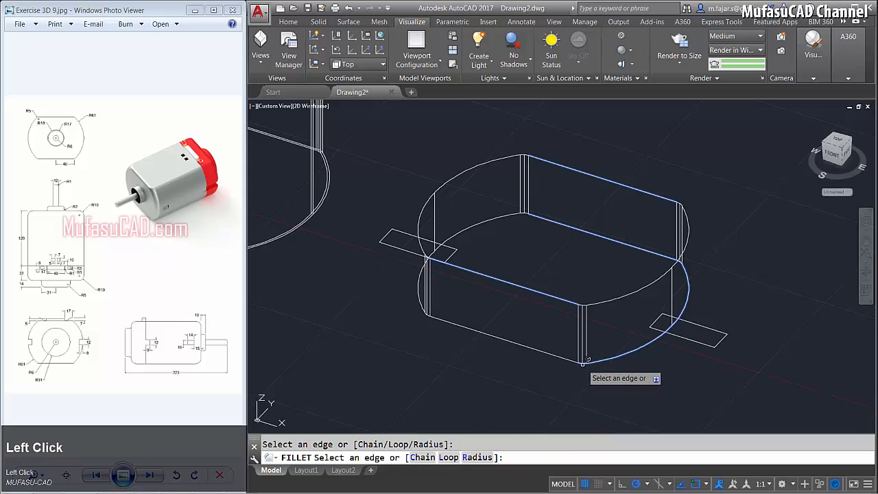
{"action": "scroll", "coordinate": [422, 322], "scroll_direction": "up", "scroll_amount": 3}
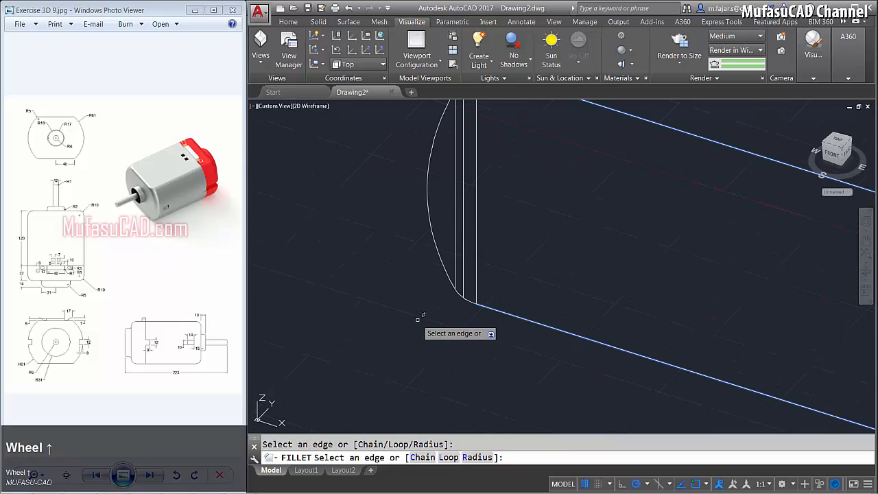
{"action": "left_click", "coordinate": [441, 257]}
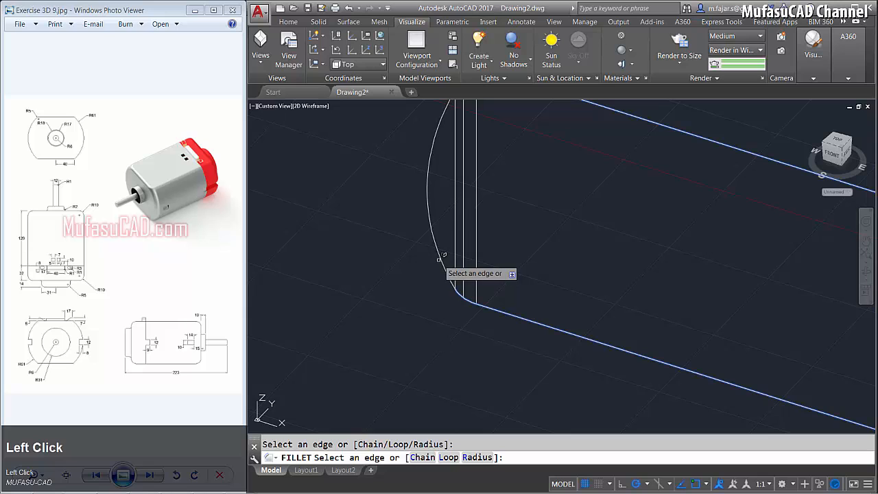
{"action": "scroll", "coordinate": [542, 325], "scroll_direction": "down", "scroll_amount": 5}
{"action": "scroll", "coordinate": [560, 208], "scroll_direction": "up", "scroll_amount": 4}
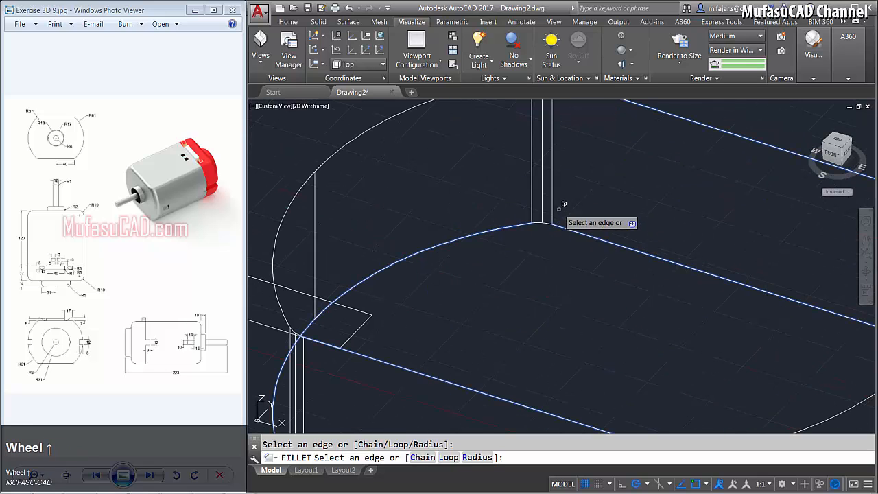
{"action": "middle_click", "coordinate": [573, 240]}
{"action": "scroll", "coordinate": [648, 278], "scroll_direction": "up", "scroll_amount": 3}
{"action": "scroll", "coordinate": [686, 282], "scroll_direction": "up", "scroll_amount": 2}
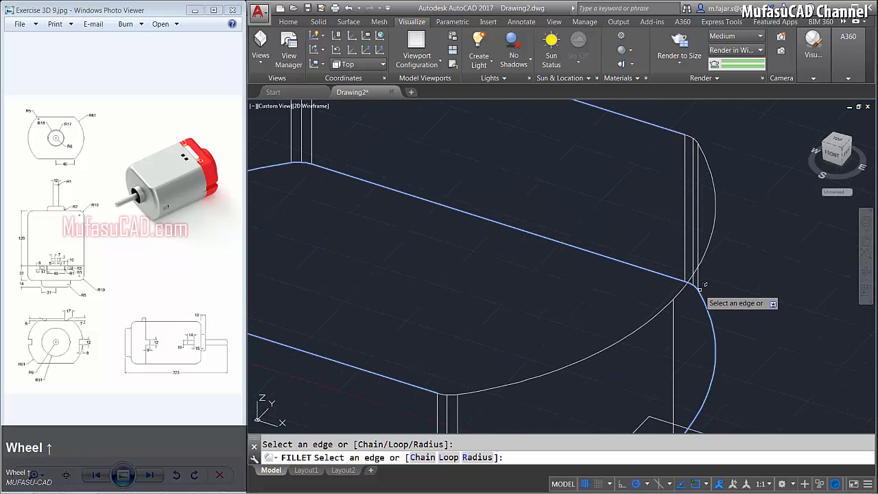
{"action": "scroll", "coordinate": [695, 286], "scroll_direction": "up", "scroll_amount": 1}
{"action": "left_click", "coordinate": [693, 287]}
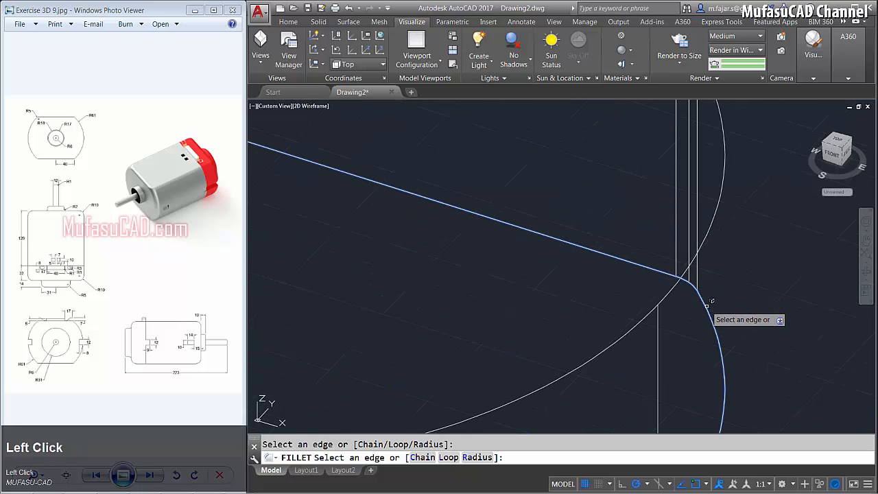
{"action": "scroll", "coordinate": [701, 306], "scroll_direction": "down", "scroll_amount": 3}
{"action": "middle_click", "coordinate": [574, 295]}
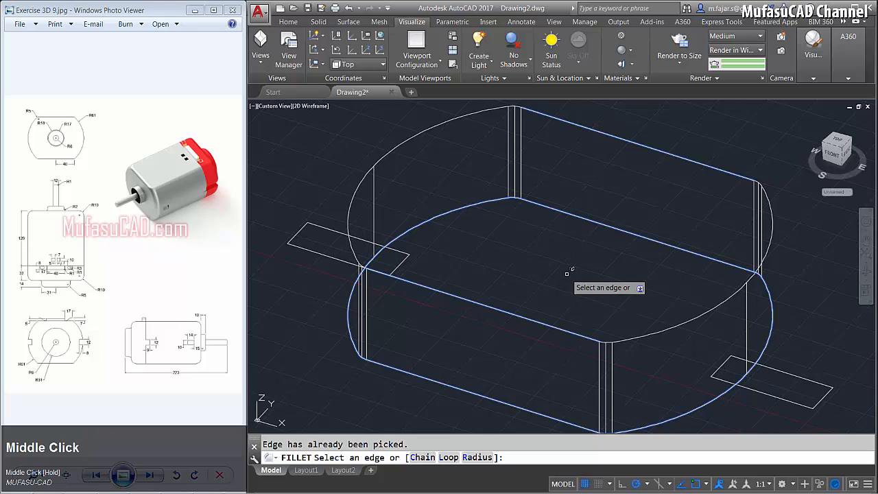
{"action": "key", "text": "space"}
{"action": "scroll", "coordinate": [575, 282], "scroll_direction": "down", "scroll_amount": 2}
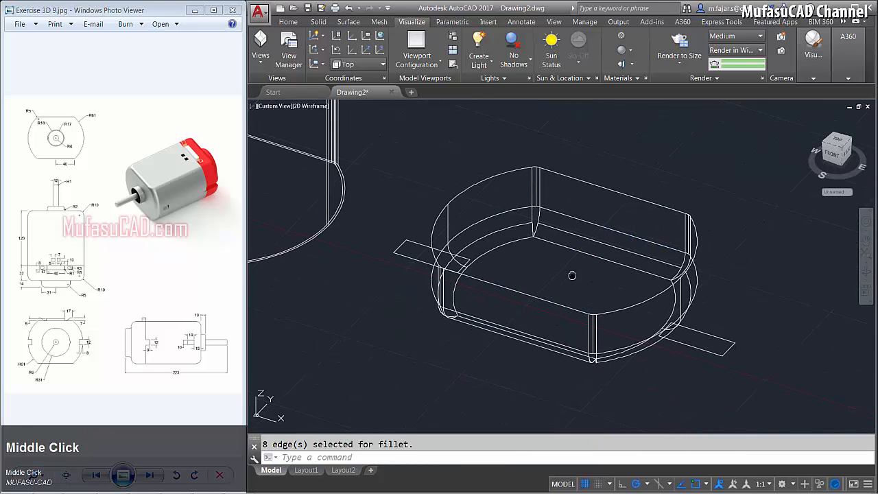
- Offset the top face's outline inward by a distance of 1 with OFFSETEDGE
{"action": "middle_click_drag", "start_coordinate": [571, 277], "coordinate": [569, 279]}
{"action": "type", "text": "ffsete"}
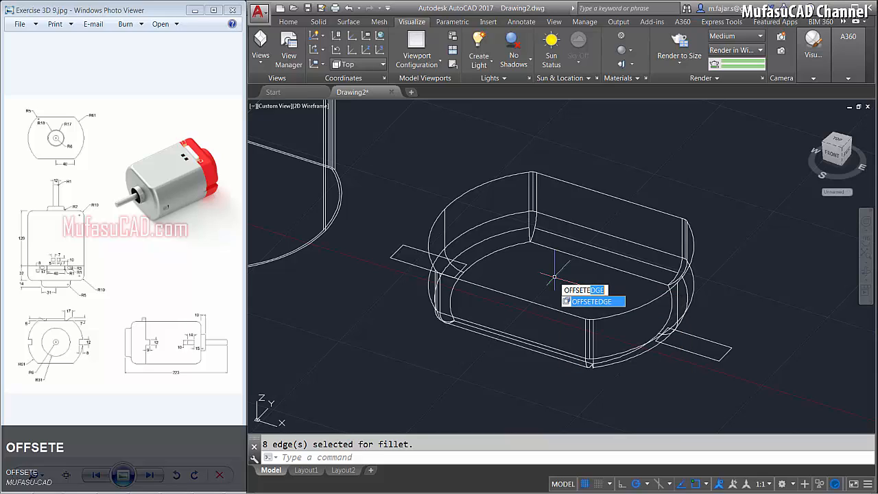
{"action": "key", "text": "space"}
{"action": "left_click", "coordinate": [546, 267]}
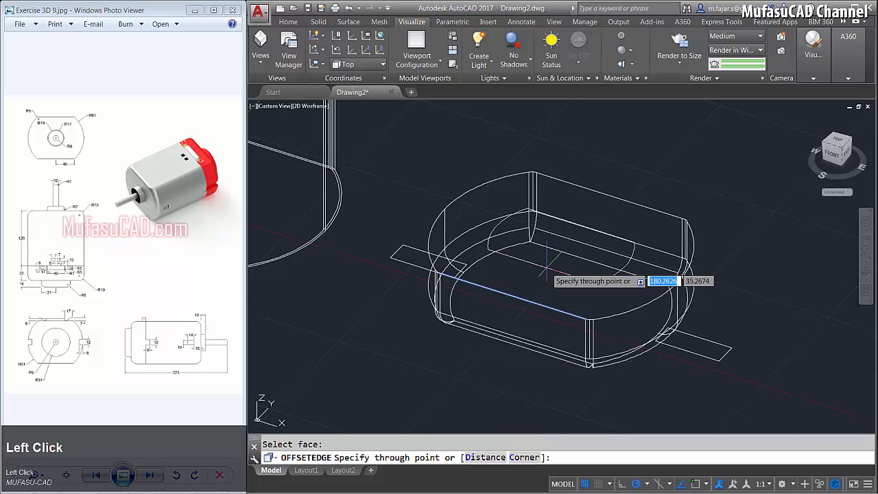
{"action": "type", "text": "d"}
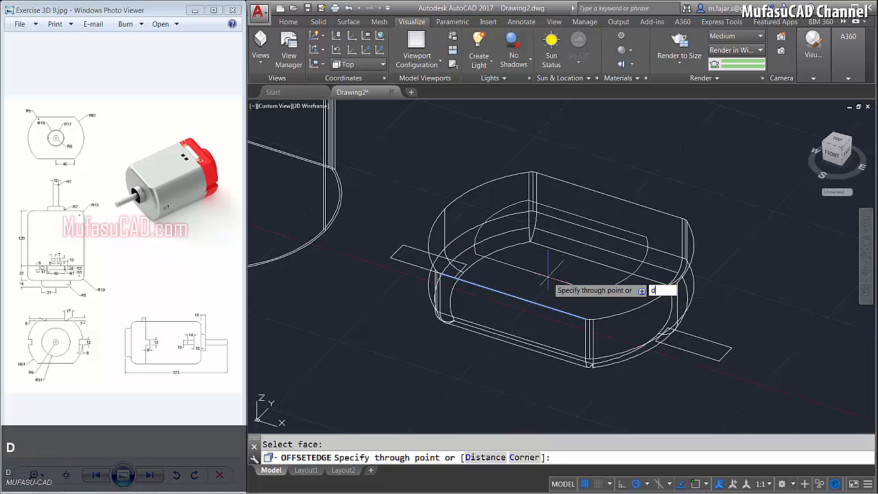
{"action": "key", "text": "space"}
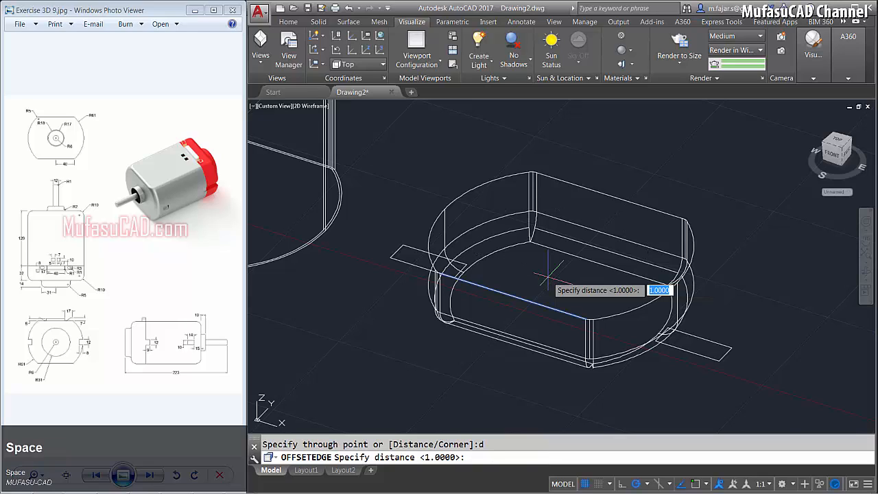
{"action": "key", "text": "space"}
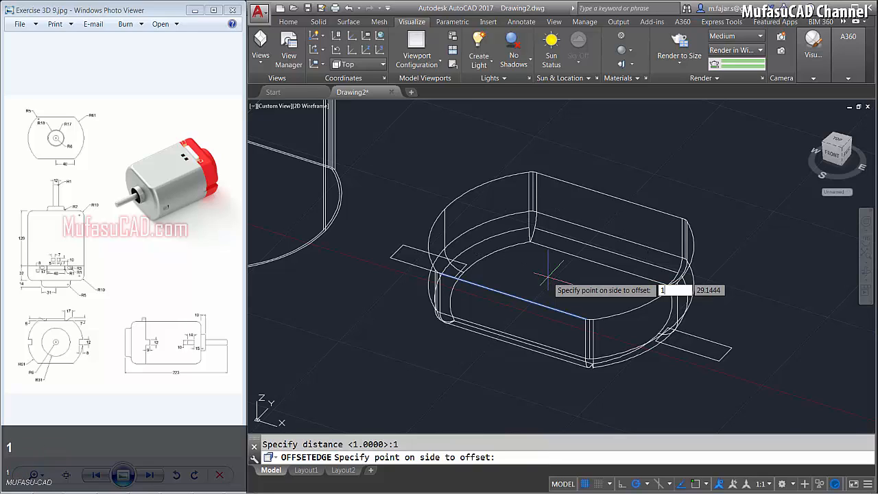
{"action": "key", "text": "space"}
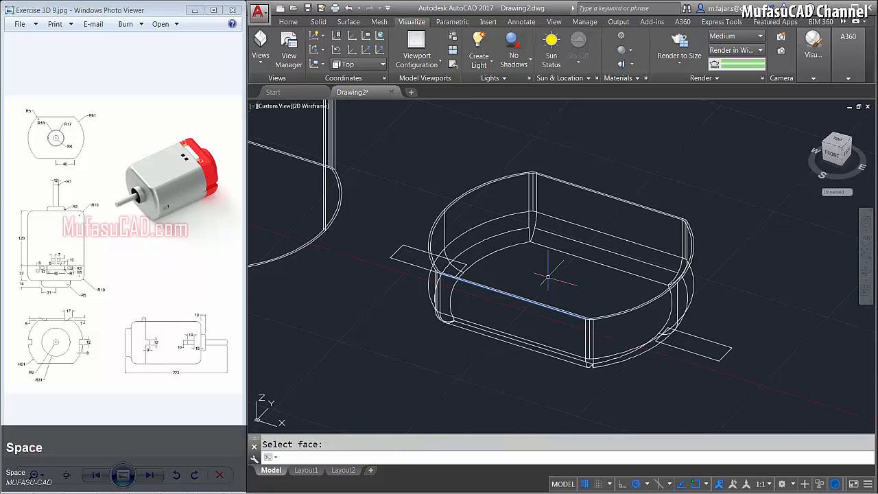
- Extrude the offset outline on the cap's top face upward to a height of 9
{"action": "type", "text": "ex"}
{"action": "key", "text": "space"}
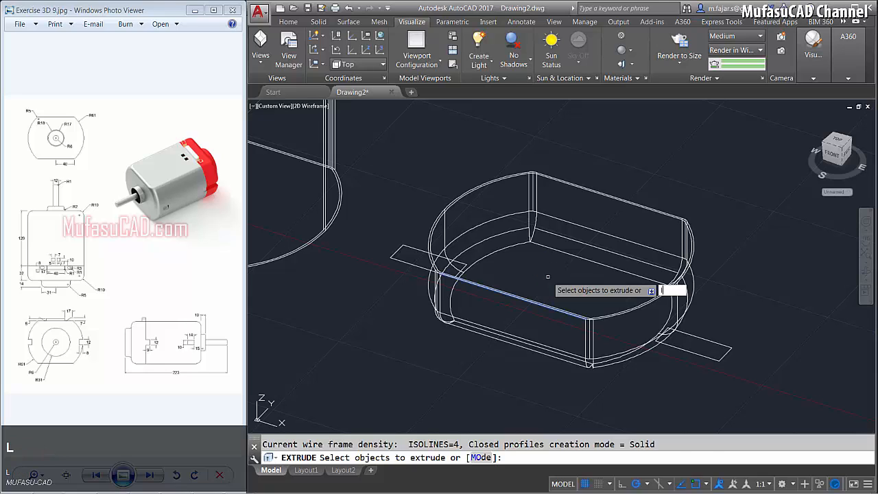
{"action": "left_click", "coordinate": [548, 276]}
{"action": "key", "text": "space"}
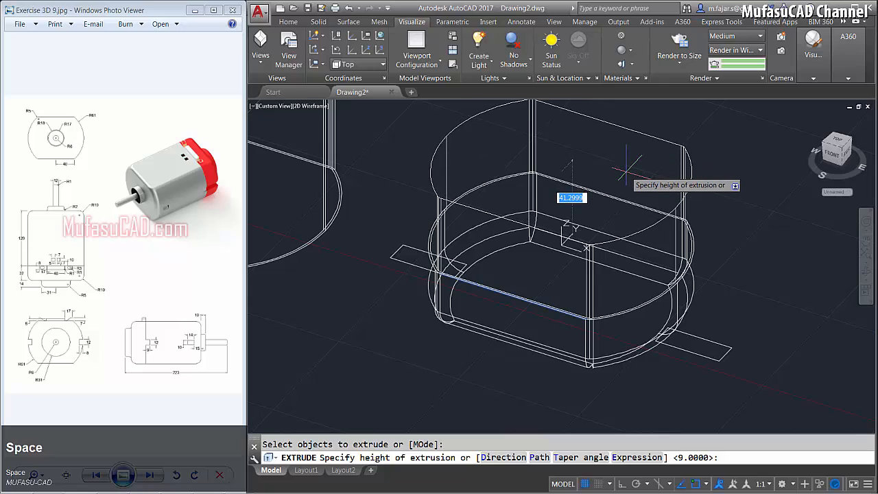
{"action": "key", "text": "space"}
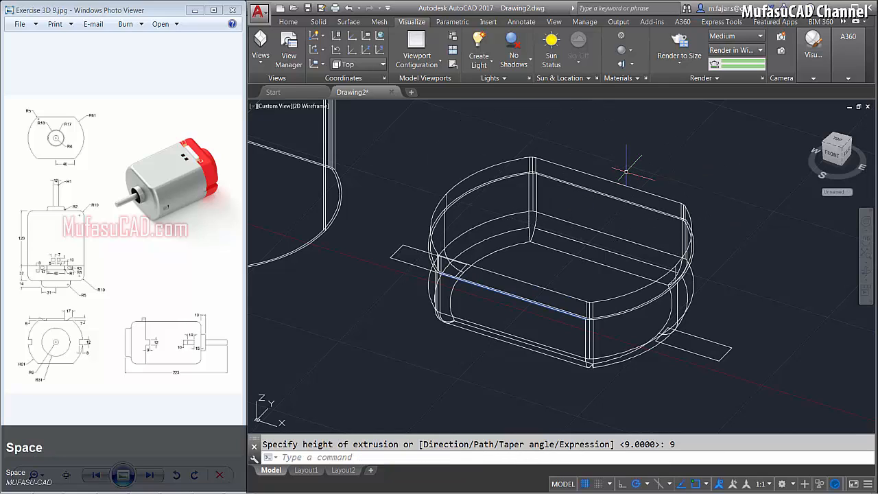
- Extrude both small rectangles at the cap's ends upward together, well past the top of the cap
{"action": "type", "text": "ext"}
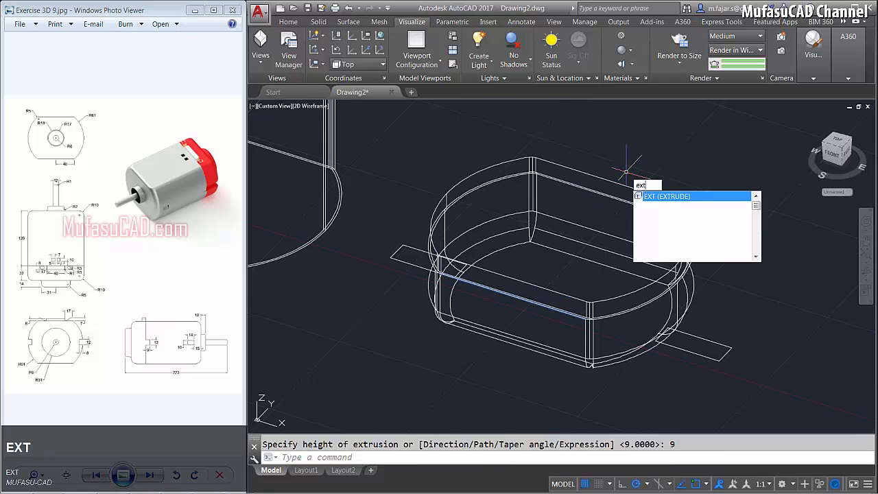
{"action": "key", "text": "space"}
{"action": "left_click", "coordinate": [723, 346]}
{"action": "left_click", "coordinate": [717, 365]}
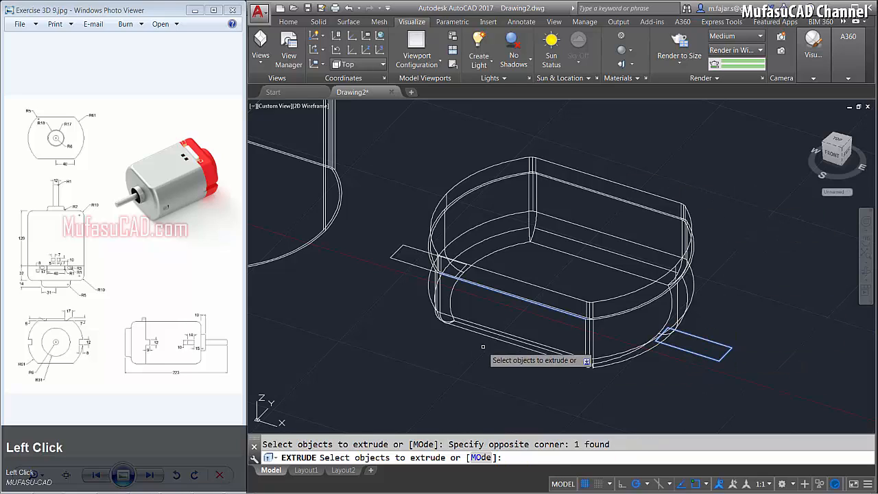
{"action": "left_click", "coordinate": [398, 277]}
{"action": "left_click", "coordinate": [391, 237]}
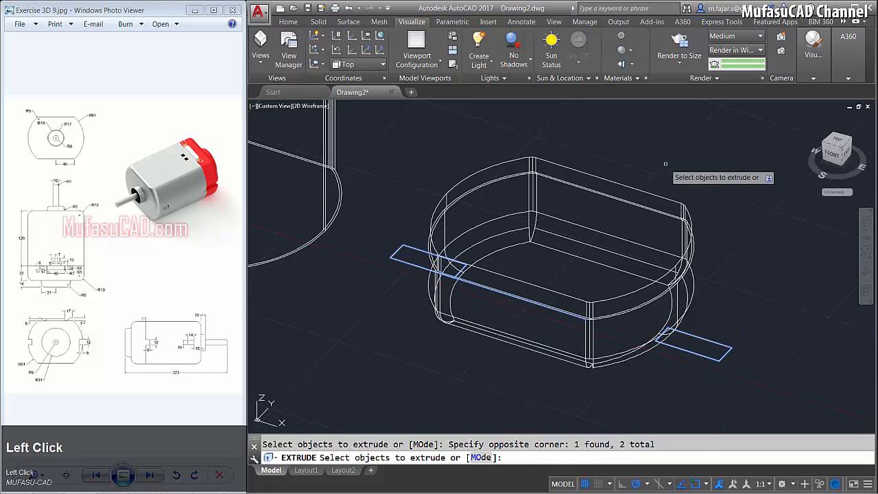
{"action": "key", "text": "space"}
{"action": "left_click", "coordinate": [714, 142]}
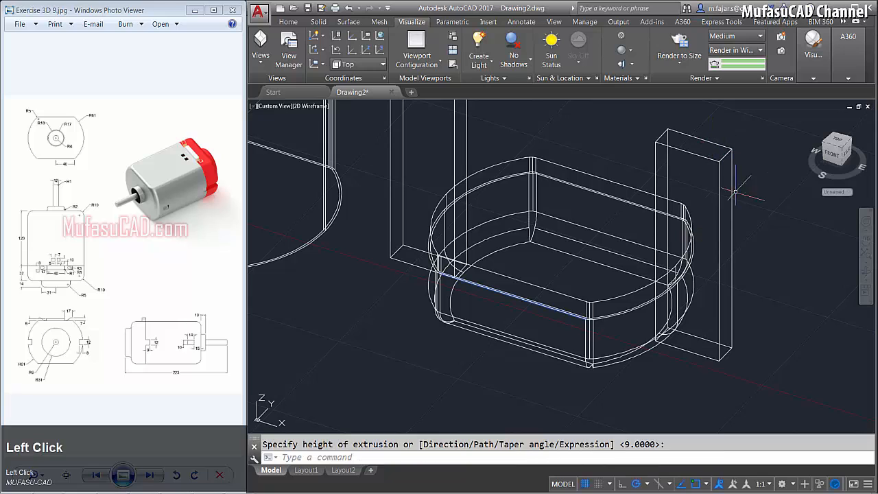
- Subtract the two tall end blocks from the cap body and its raised lip together to cut the side notches
{"action": "type", "text": "su"}
{"action": "key", "text": "space"}
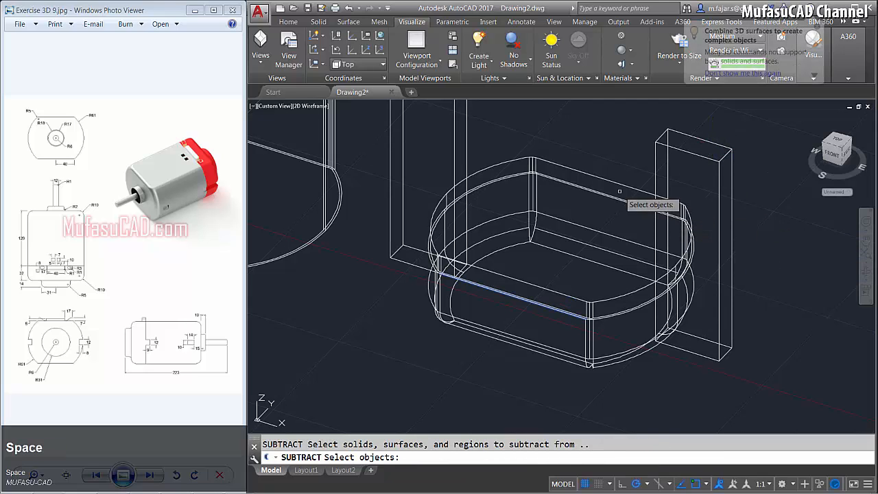
{"action": "left_click", "coordinate": [588, 152]}
{"action": "left_click", "coordinate": [538, 248]}
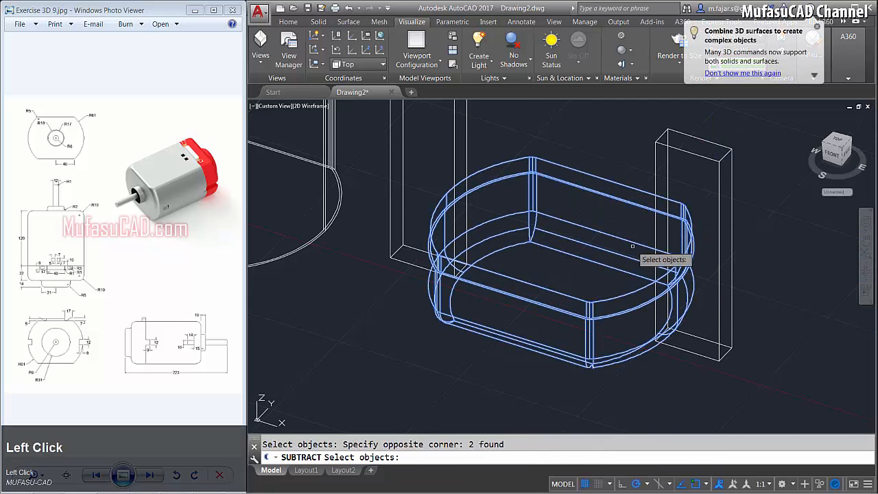
{"action": "key", "text": "space"}
{"action": "left_click", "coordinate": [734, 125]}
{"action": "left_click", "coordinate": [703, 143]}
{"action": "left_click", "coordinate": [526, 114]}
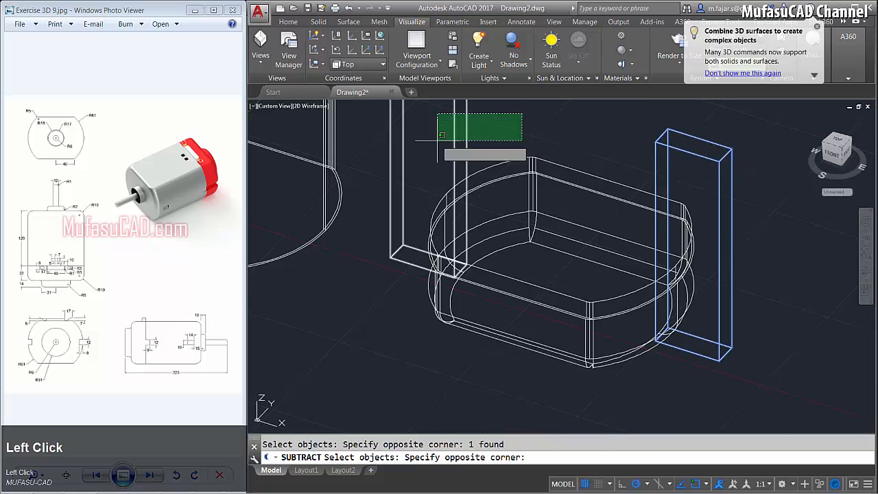
{"action": "left_click", "coordinate": [435, 146]}
{"action": "key", "text": "space"}
- Draw a circle with a radius of 31 centred on the cap's flat underside
{"action": "scroll", "coordinate": [602, 190], "scroll_direction": "down", "scroll_amount": 4}
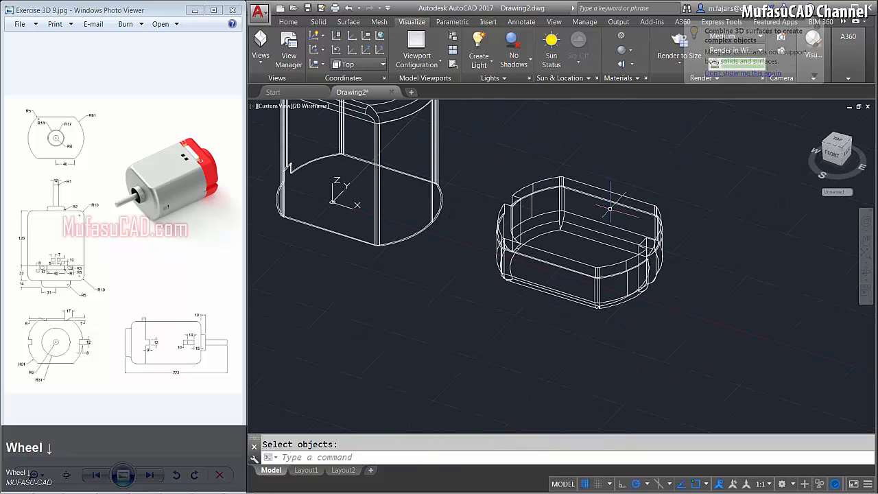
{"action": "middle_click_drag", "start_coordinate": [596, 171], "coordinate": [614, 219], "text": "shift"}
{"action": "scroll", "coordinate": [579, 259], "scroll_direction": "up", "scroll_amount": 3}
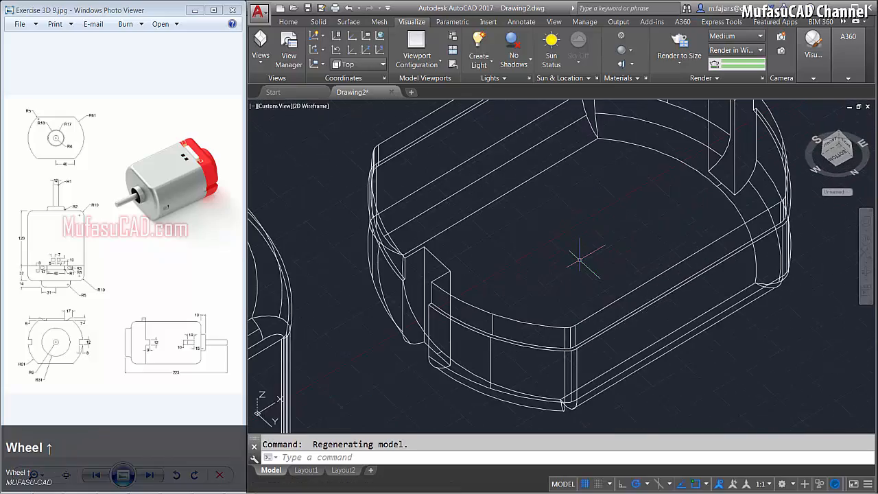
{"action": "key", "text": "space"}
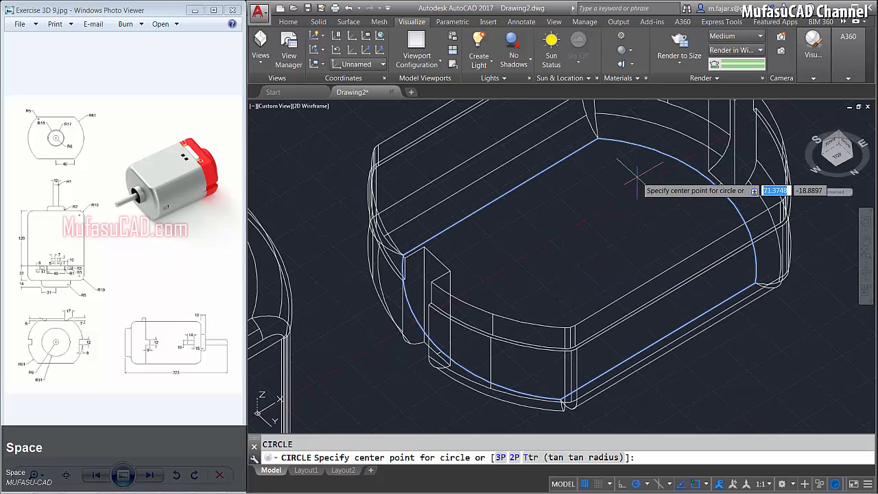
{"action": "left_click", "coordinate": [579, 268]}
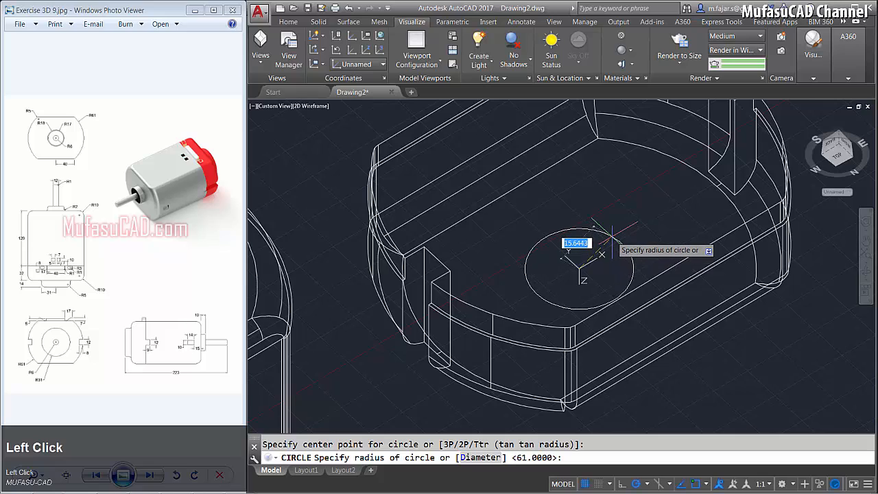
{"action": "key", "text": "space"}
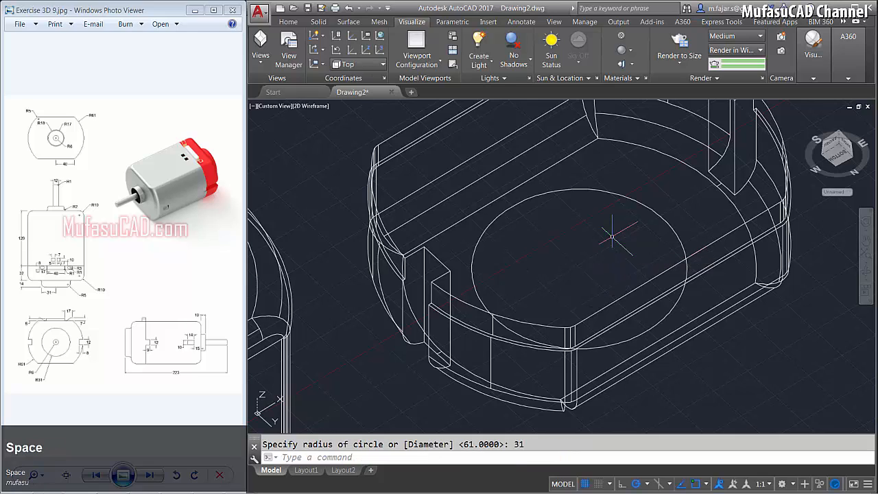
- Extrude the 31-radius circle outward from the cap's underside by 14 to form a round boss
{"action": "type", "text": "ext"}
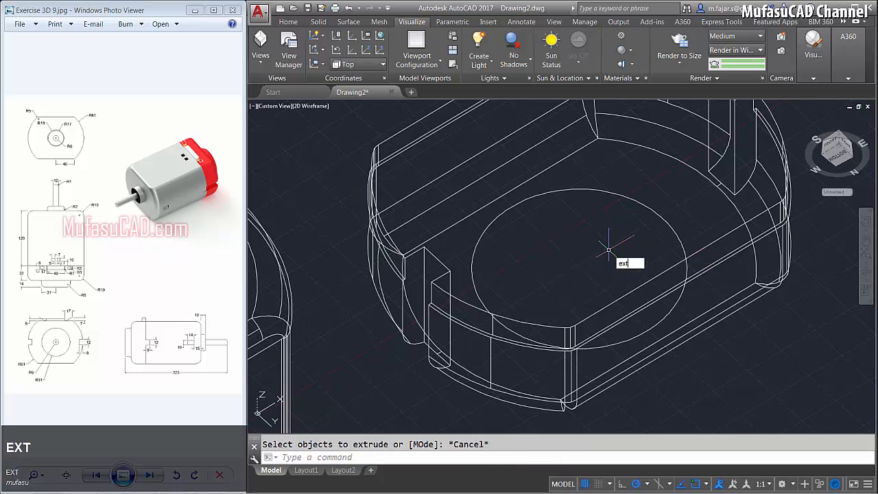
{"action": "key", "text": "space"}
{"action": "left_click", "coordinate": [647, 208]}
{"action": "key", "text": "space"}
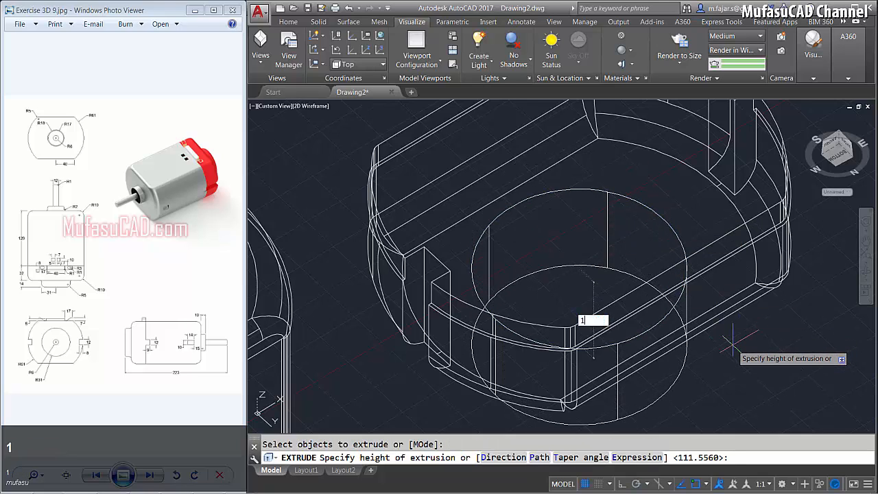
{"action": "key", "text": "Return"}
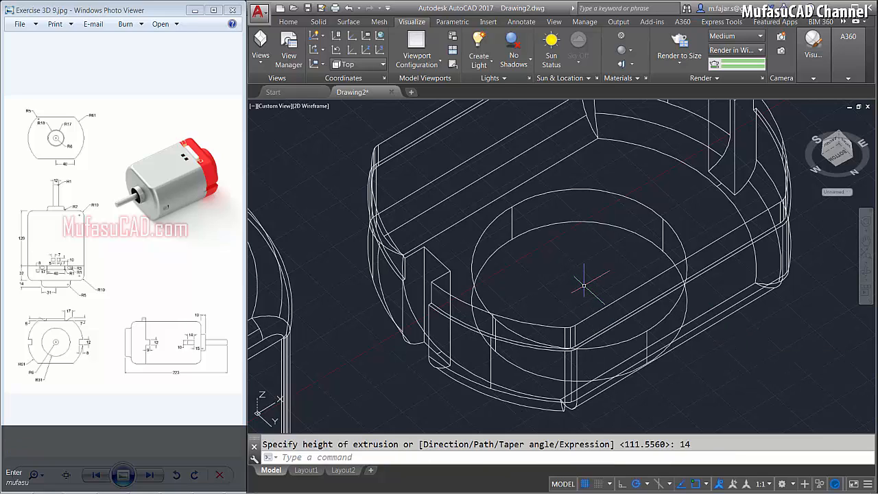
- Draw a circle with a radius of 6 at the centre of the round boss's outer face
{"action": "type", "text": "c"}
{"action": "key", "text": "space"}
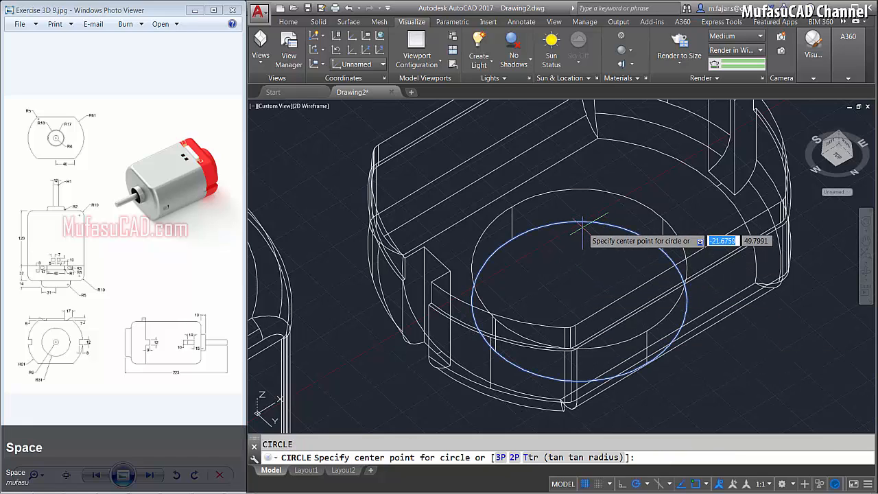
{"action": "left_click", "coordinate": [580, 300]}
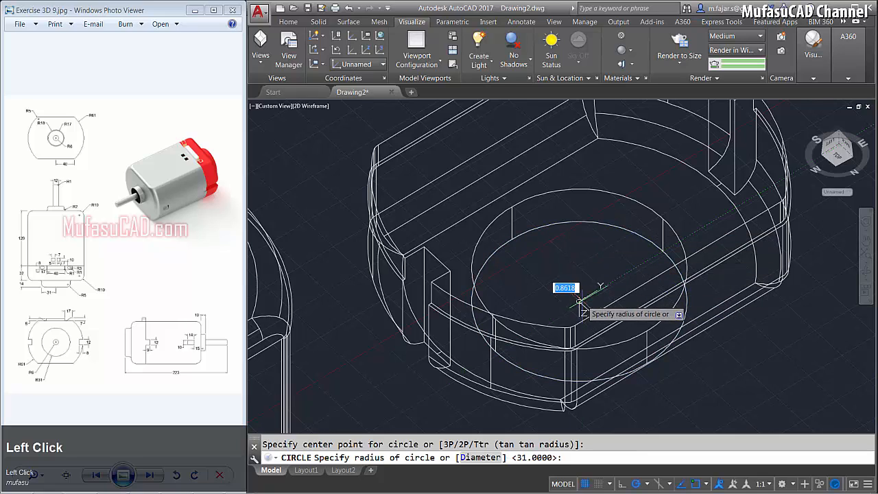
{"action": "type", "text": "6"}
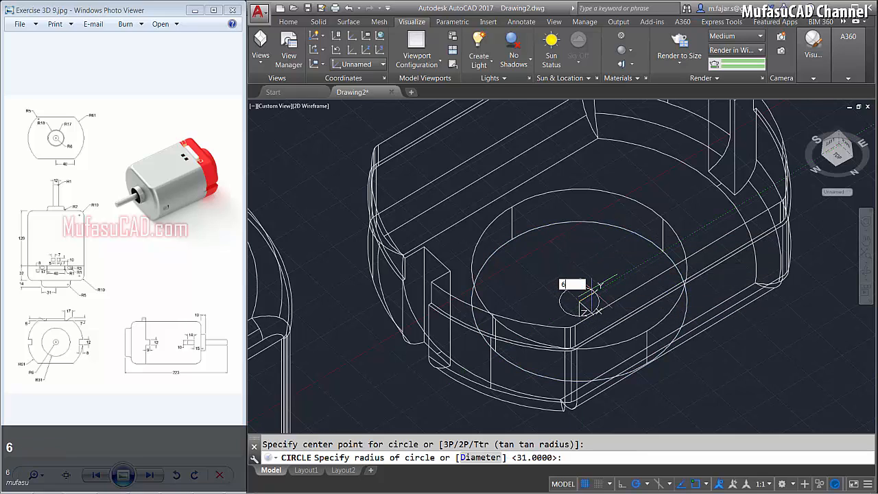
{"action": "key", "text": "space"}
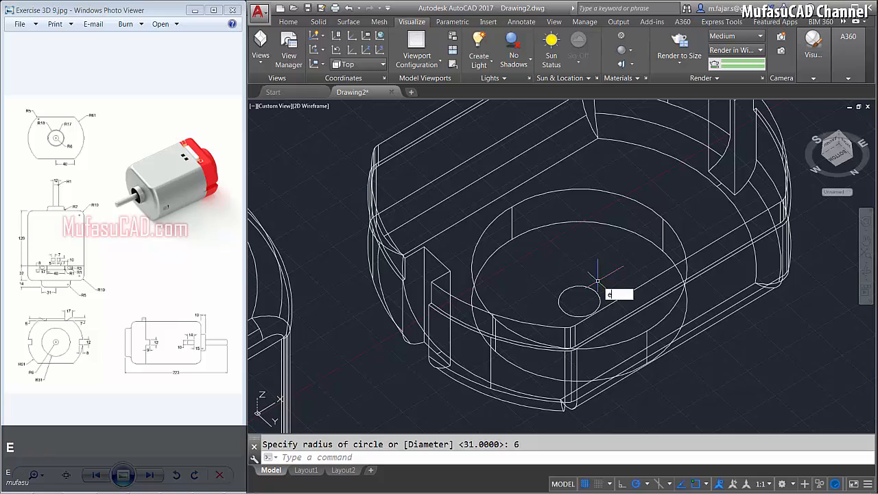
- Extrude the 6-radius circle back through the boss and well into the cap as a long cylinder
{"action": "key", "text": "space"}
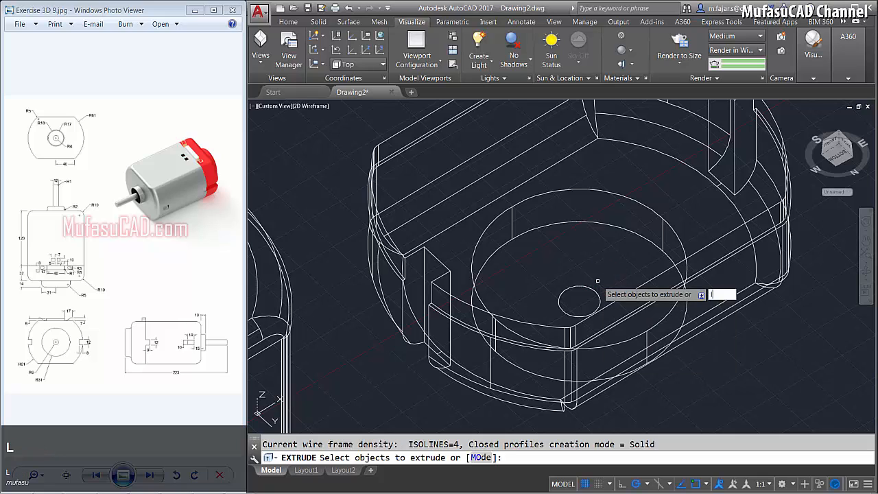
{"action": "left_click", "coordinate": [581, 298]}
{"action": "key", "text": "space"}
{"action": "left_click", "coordinate": [669, 171]}
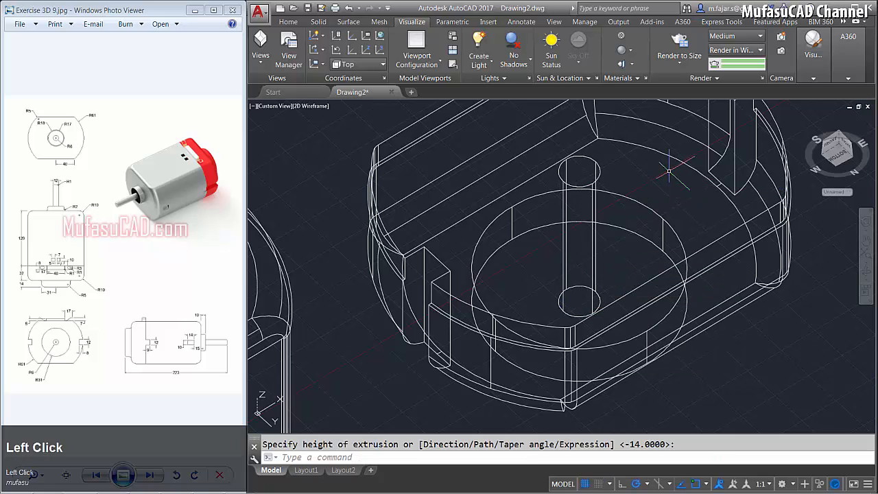
- Subtract the thin central cylinder from the cap and its round boss together to cut the shaft hole
{"action": "type", "text": "su"}
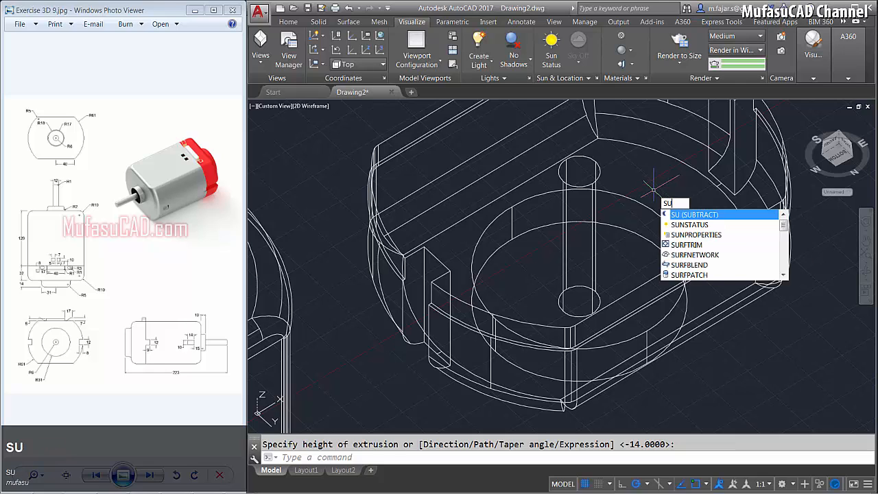
{"action": "key", "text": "space"}
{"action": "left_click", "coordinate": [694, 152]}
{"action": "left_click", "coordinate": [671, 182]}
{"action": "left_click", "coordinate": [660, 191]}
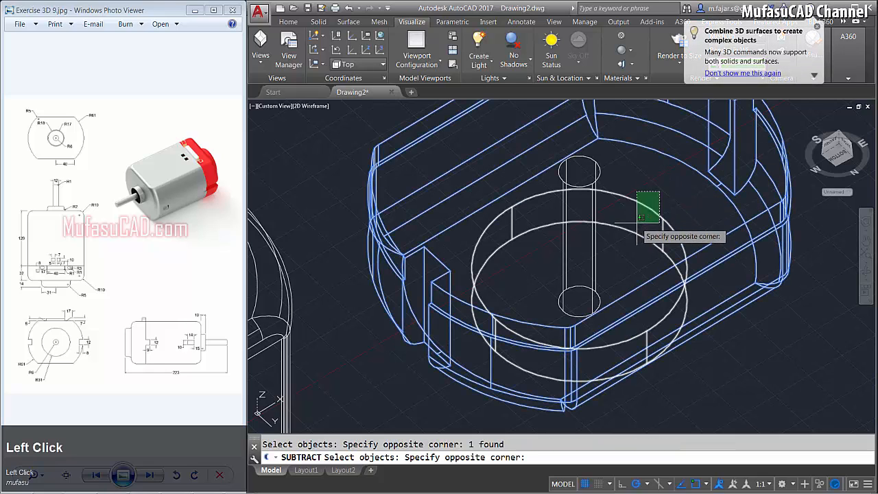
{"action": "left_click", "coordinate": [635, 217]}
{"action": "key", "text": "space"}
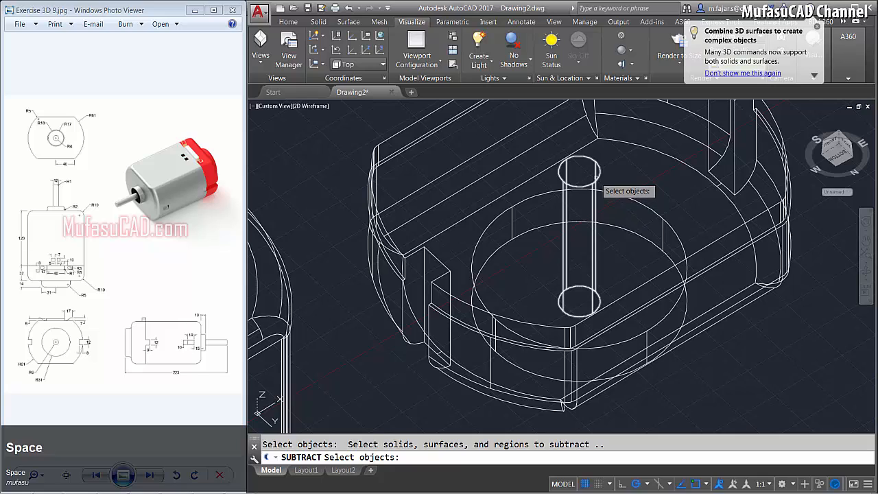
{"action": "left_click", "coordinate": [598, 179]}
{"action": "key", "text": "space"}
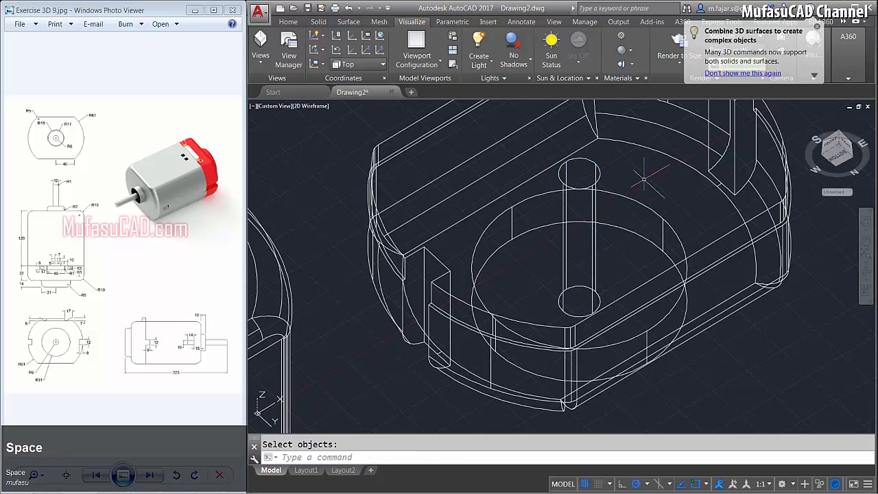
- Start the FILLET command and open its radius setting
{"action": "type", "text": "FI"}
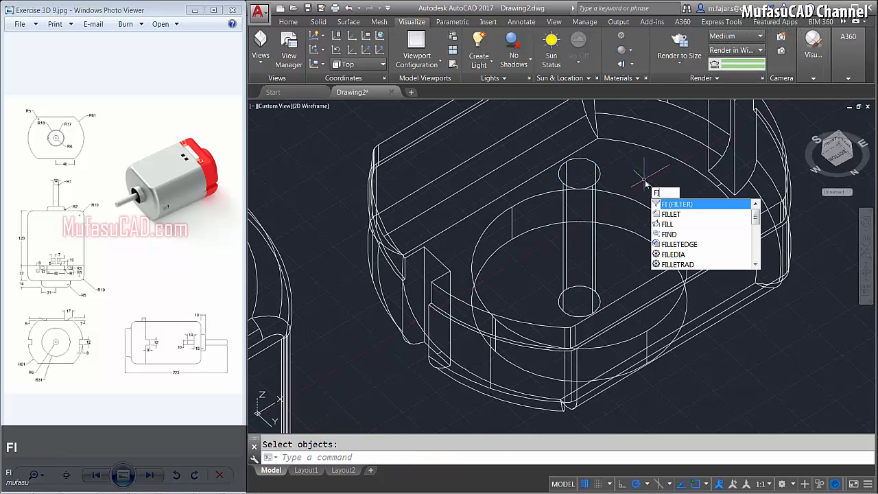
{"action": "type", "text": "LLET"}
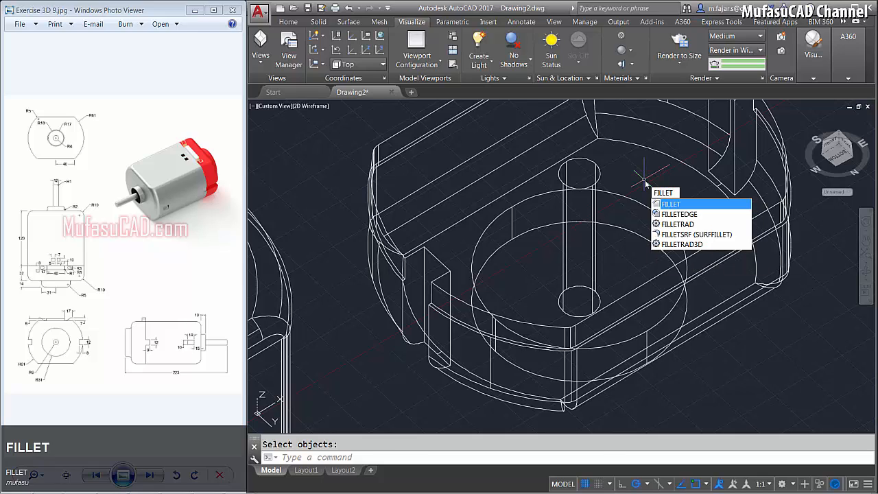
{"action": "key", "text": "space"}
{"action": "key", "text": "space"}
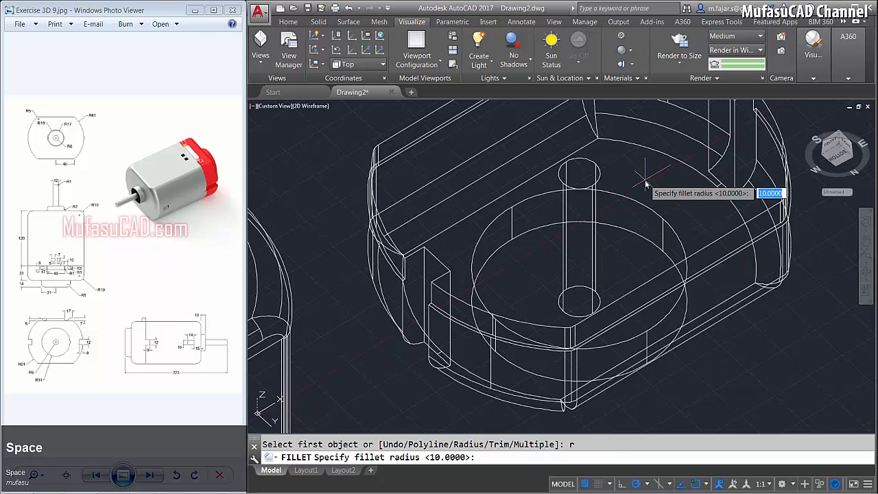
- Fillet the circular edge where the round boss meets the end cap with a radius of 2
{"action": "type", "text": "2"}
{"action": "key", "text": "space"}
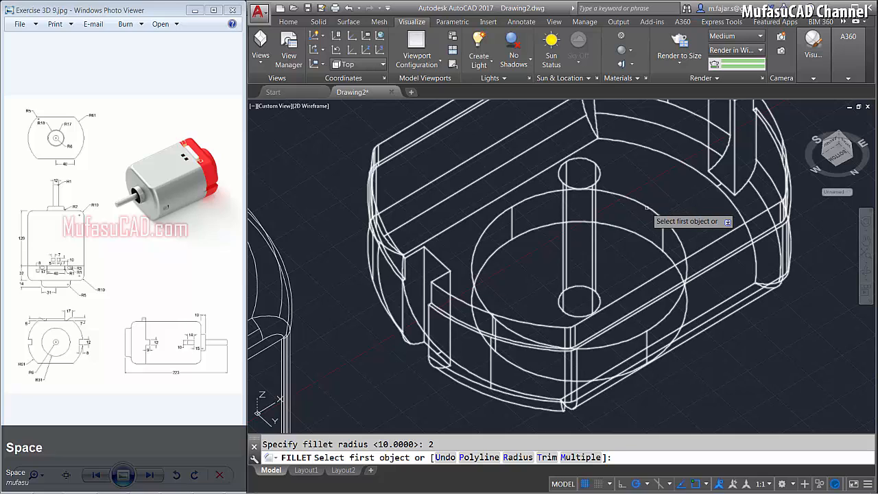
{"action": "left_click", "coordinate": [645, 205]}
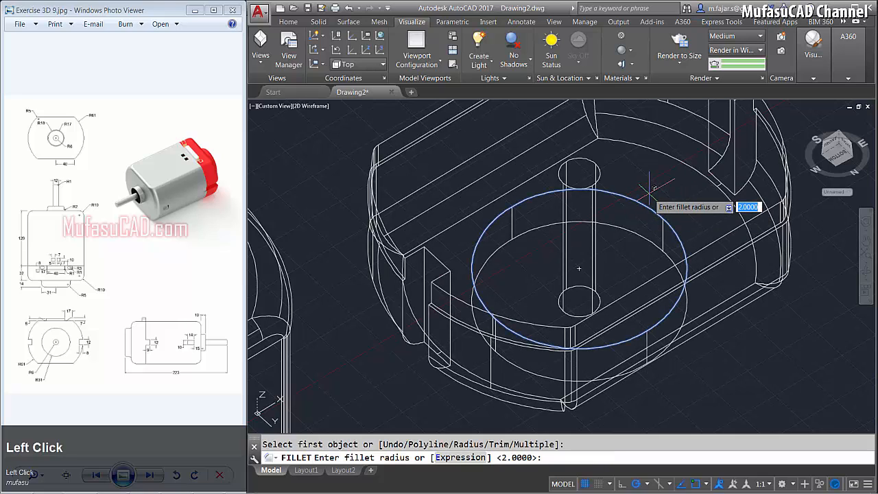
{"action": "key", "text": "space"}
{"action": "key", "text": "space"}
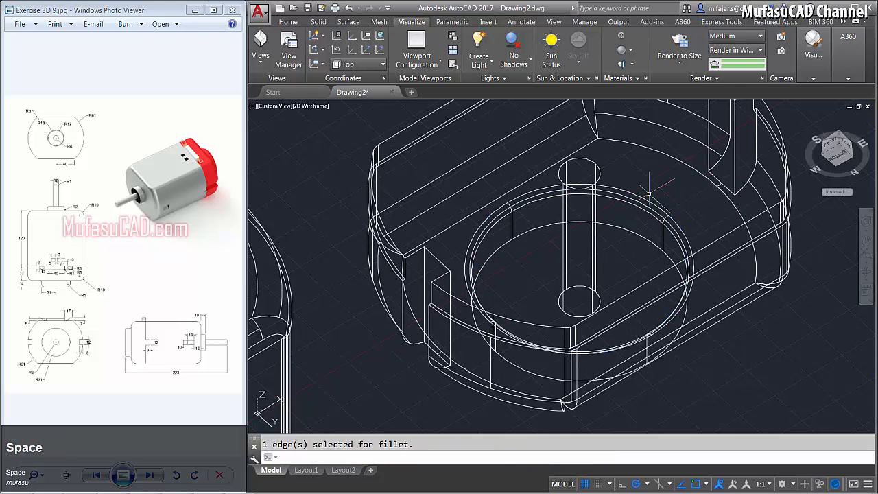
- Fillet the outer circular edge of the end cap's round boss with a radius of 5
{"action": "key", "text": "space"}
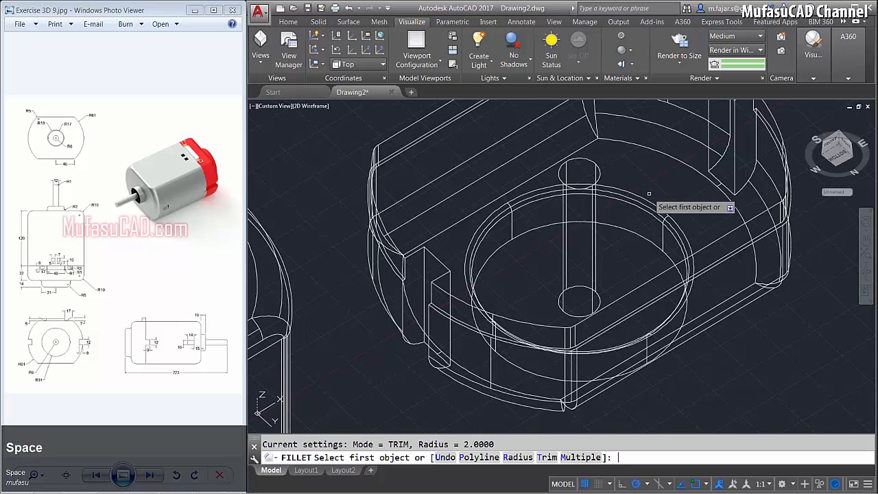
{"action": "type", "text": "r"}
{"action": "key", "text": "space"}
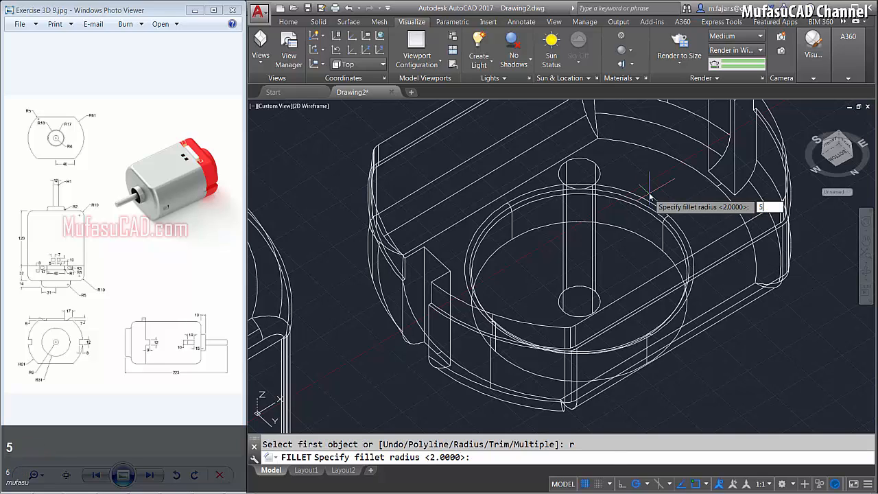
{"action": "type", "text": "5"}
{"action": "key", "text": "space"}
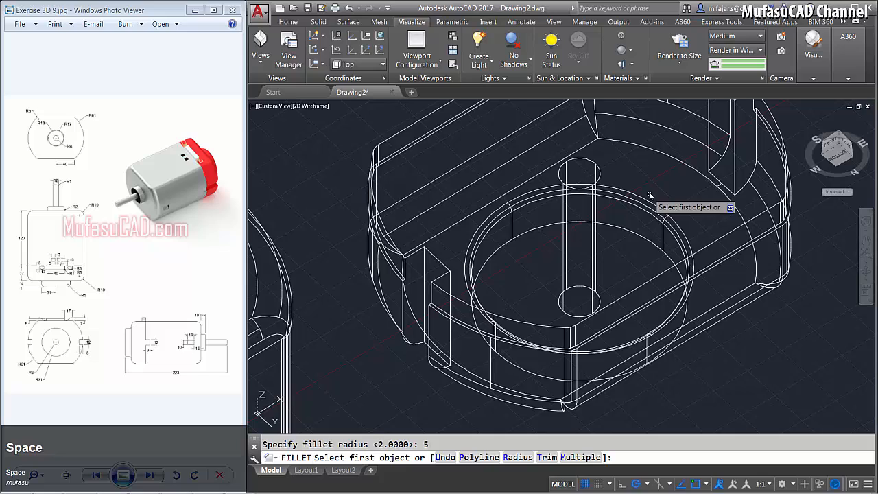
{"action": "left_click", "coordinate": [621, 231]}
{"action": "key", "text": "space"}
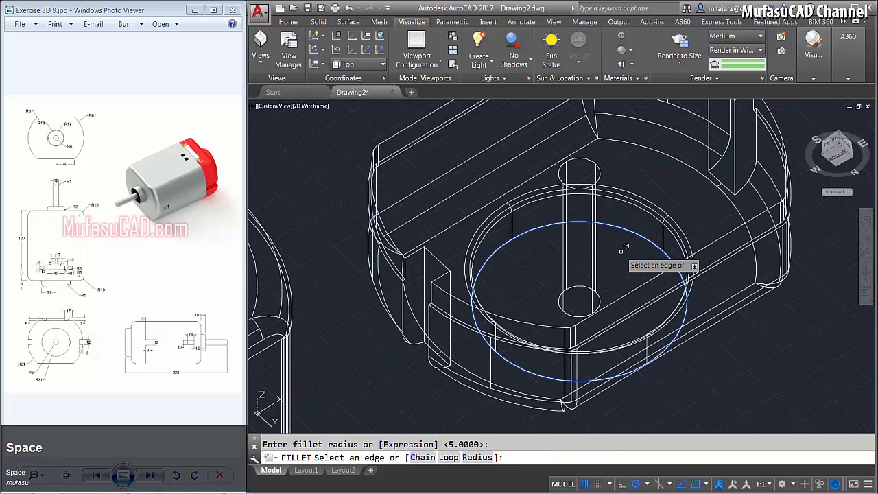
{"action": "key", "text": "space"}
- Inspect the filleted end cap in the Realistic visual style, then return to 2D Wireframe
{"action": "scroll", "coordinate": [621, 249], "scroll_direction": "down", "scroll_amount": 3}
{"action": "middle_click_drag", "start_coordinate": [621, 250], "coordinate": [592, 212], "text": "shift"}
{"action": "left_click", "coordinate": [312, 107]}
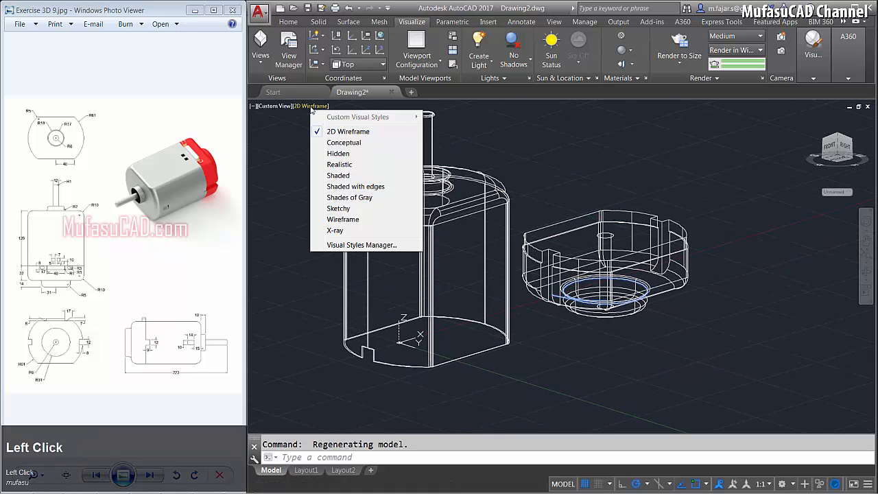
{"action": "left_click", "coordinate": [343, 165]}
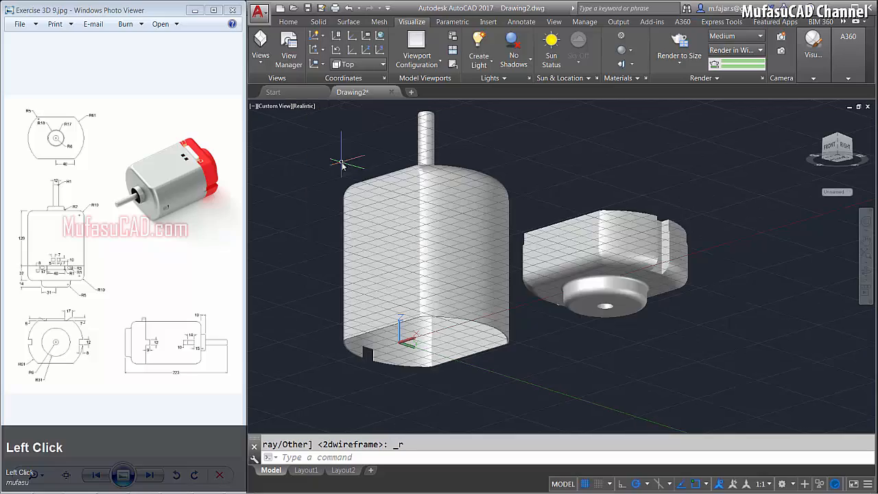
{"action": "mouse_move", "coordinate": [618, 260]}
{"action": "middle_mouse_down", "text": "shift"}
{"action": "mouse_move", "coordinate": [625, 263]}
{"action": "mouse_move", "coordinate": [551, 251]}
{"action": "mouse_move", "coordinate": [541, 235]}
{"action": "mouse_move", "coordinate": [597, 194]}
{"action": "mouse_move", "coordinate": [646, 183]}
{"action": "mouse_move", "coordinate": [641, 203]}
{"action": "middle_mouse_up", "text": "shift"}
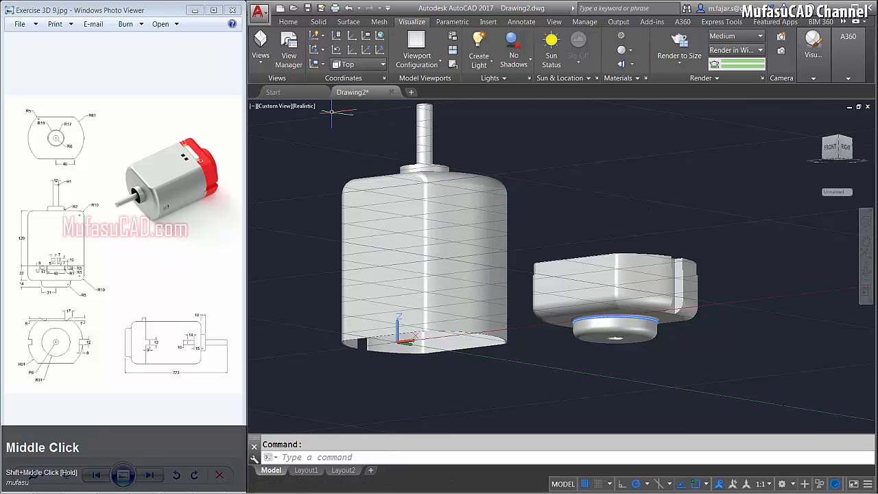
{"action": "left_click", "coordinate": [304, 108]}
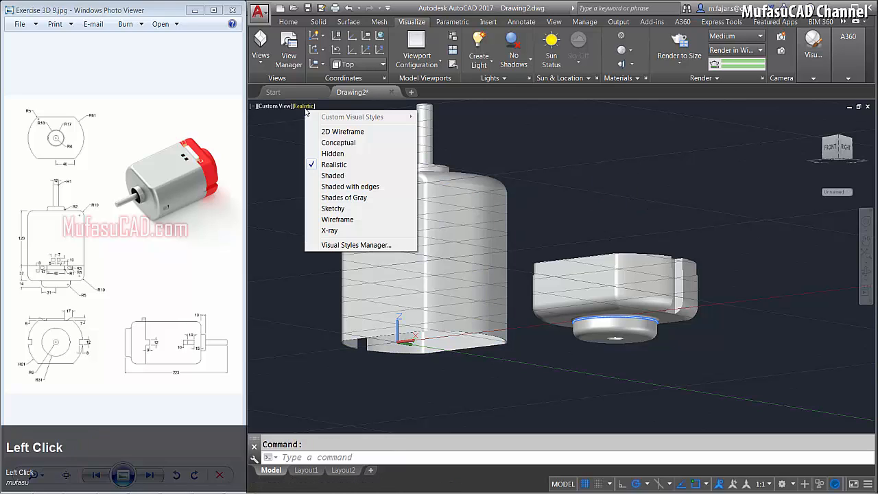
{"action": "left_click", "coordinate": [341, 133]}
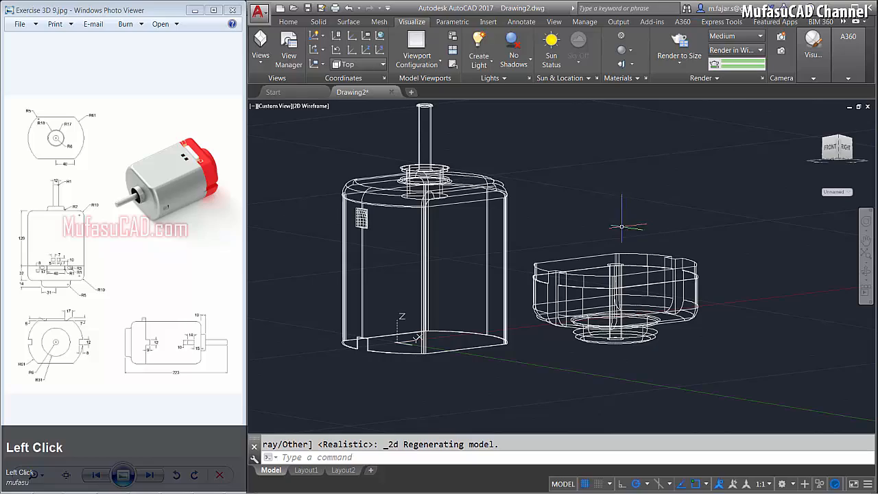
- Move the end cap onto the motor body, matching the lip corner beside its side notch to the corresponding corner on the body
{"action": "middle_click_drag", "start_coordinate": [621, 226], "coordinate": [580, 275]}
{"action": "scroll", "coordinate": [581, 274], "scroll_direction": "up", "scroll_amount": 4}
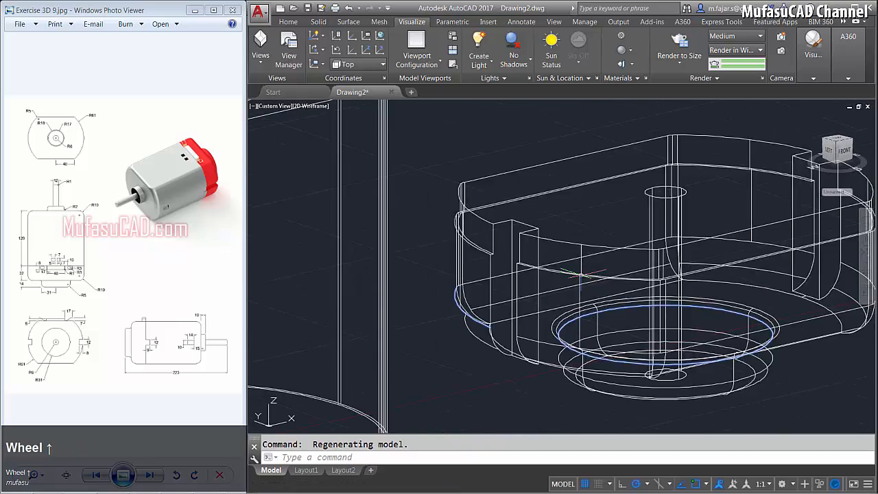
{"action": "scroll", "coordinate": [580, 274], "scroll_direction": "up", "scroll_amount": 2}
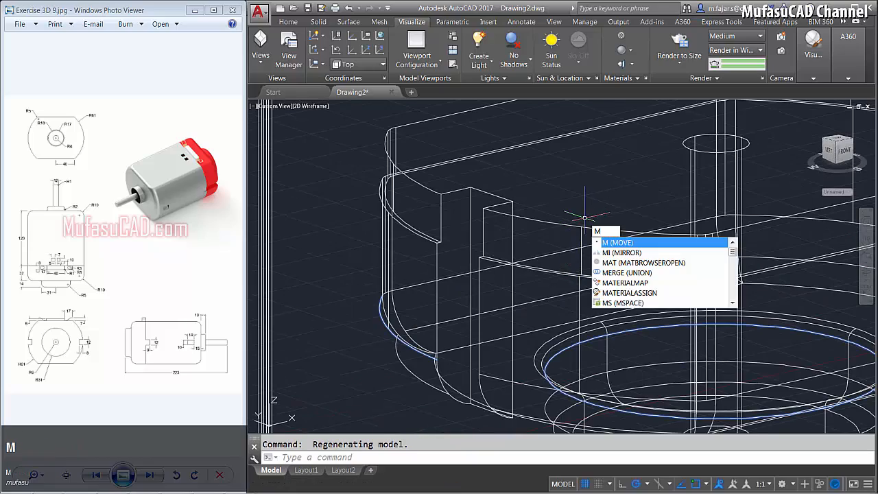
{"action": "key", "text": "space"}
{"action": "left_click", "coordinate": [582, 199]}
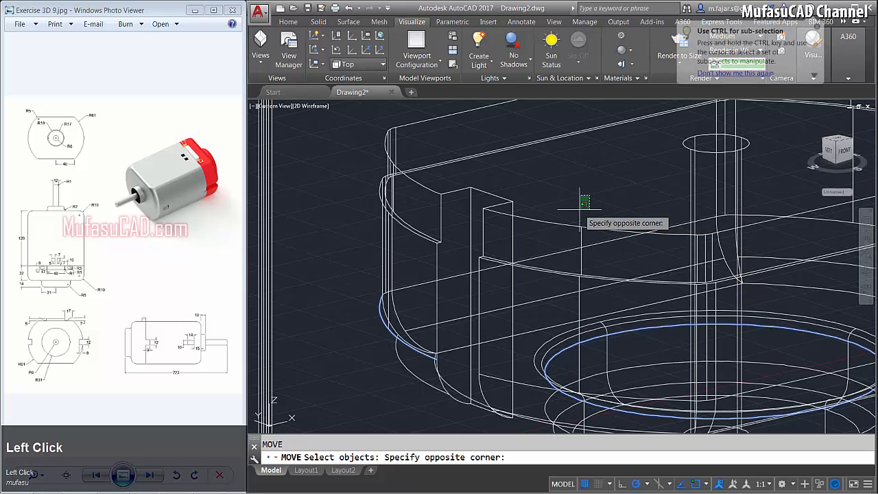
{"action": "left_click", "coordinate": [480, 264]}
{"action": "key", "text": "space"}
{"action": "scroll", "coordinate": [480, 264], "scroll_direction": "up", "scroll_amount": 3}
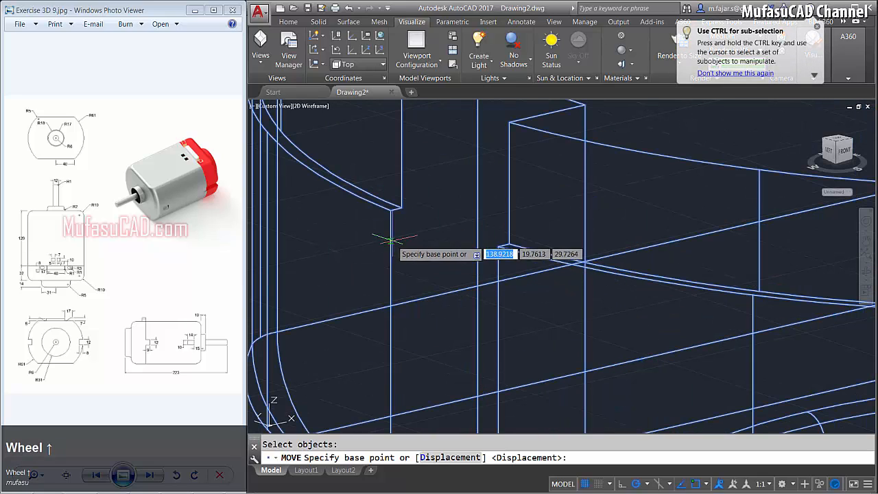
{"action": "left_click", "coordinate": [392, 206]}
{"action": "scroll", "coordinate": [397, 205], "scroll_direction": "down", "scroll_amount": 5}
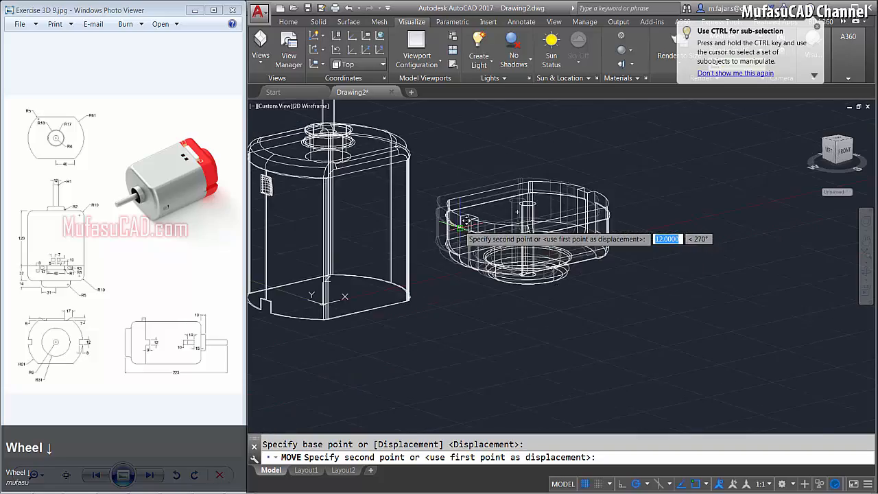
{"action": "middle_click_drag", "start_coordinate": [443, 223], "coordinate": [510, 223]}
{"action": "scroll", "coordinate": [353, 297], "scroll_direction": "up", "scroll_amount": 3}
{"action": "scroll", "coordinate": [425, 261], "scroll_direction": "up", "scroll_amount": 4}
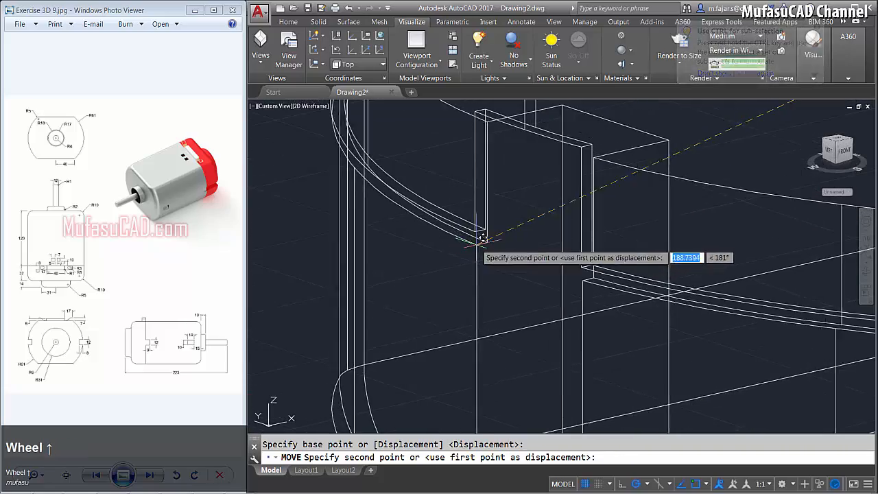
{"action": "left_click", "coordinate": [475, 232]}
{"action": "scroll", "coordinate": [570, 235], "scroll_direction": "down", "scroll_amount": 5}
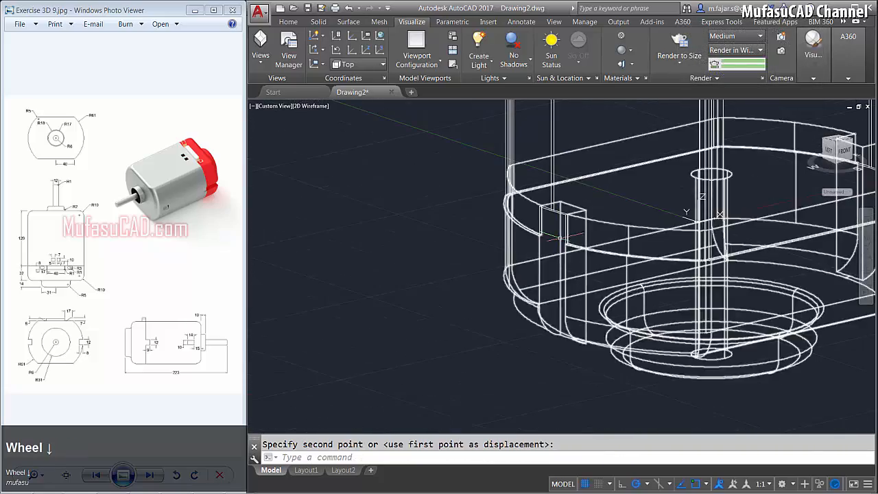
- Set the viewport to the Front view, leaving empty space beside the assembled motor
{"action": "mouse_move", "coordinate": [695, 211]}
{"action": "middle_mouse_down", "text": "shift"}
{"action": "mouse_move", "coordinate": [678, 228]}
{"action": "mouse_move", "coordinate": [721, 224]}
{"action": "middle_mouse_up", "text": "shift"}
{"action": "scroll", "coordinate": [686, 246], "scroll_direction": "down", "scroll_amount": 3}
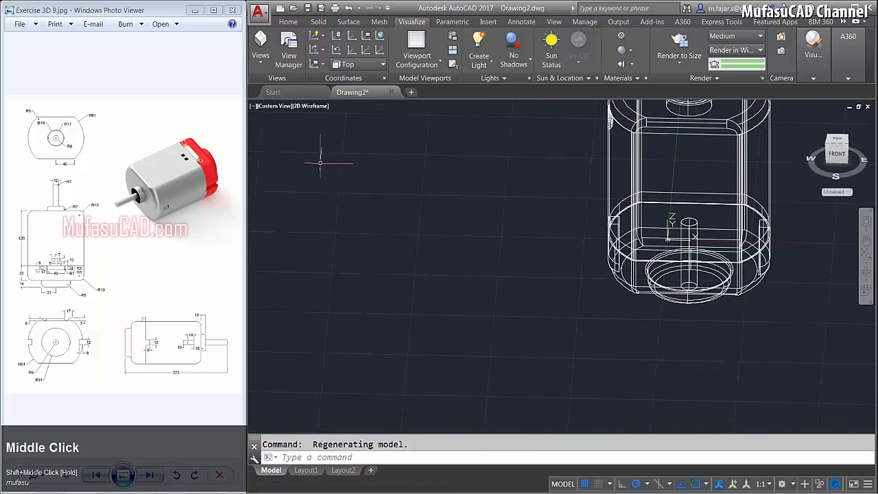
{"action": "left_click", "coordinate": [272, 106]}
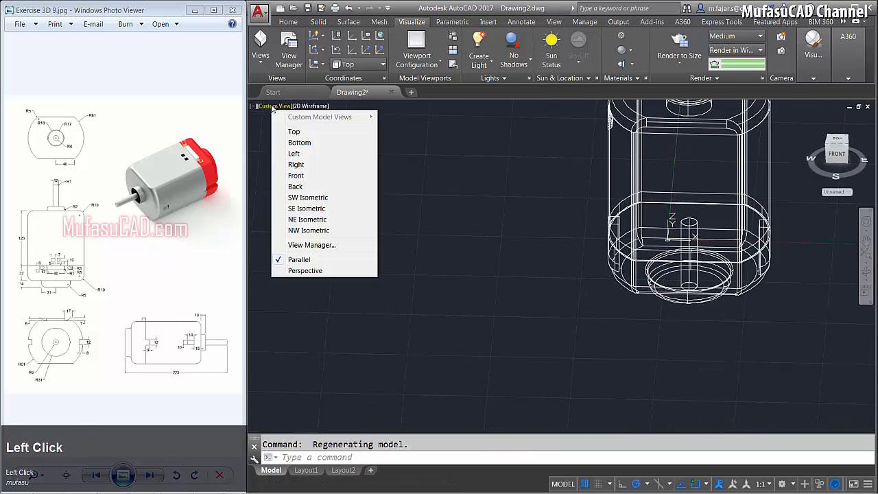
{"action": "left_click", "coordinate": [296, 176]}
{"action": "mouse_move", "coordinate": [569, 254]}
{"action": "middle_mouse_down"}
{"action": "mouse_move", "coordinate": [495, 202]}
{"action": "mouse_move", "coordinate": [485, 213]}
{"action": "middle_mouse_up"}
{"action": "middle_click_drag", "start_coordinate": [599, 282], "coordinate": [580, 272]}
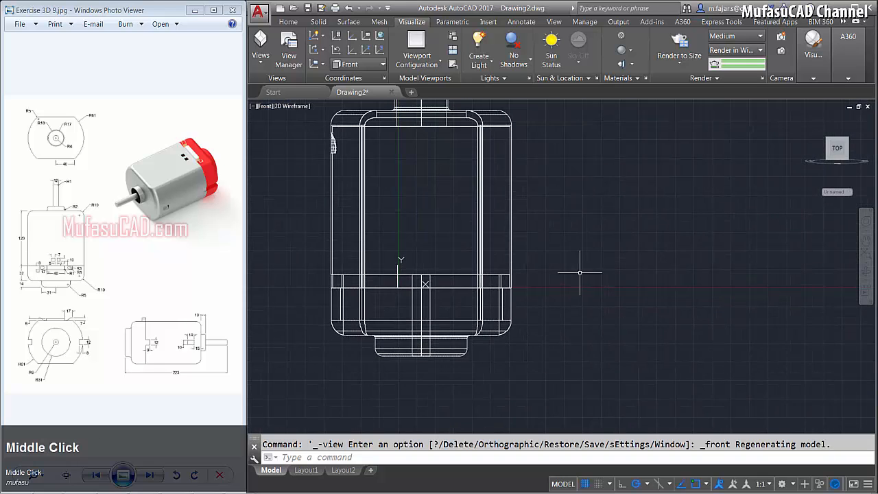
- Draw a closed rectangle 40 wide and 8 high from lines in the empty space beside the motor
{"action": "type", "text": "l"}
{"action": "key", "text": "space"}
{"action": "left_click", "coordinate": [575, 274]}
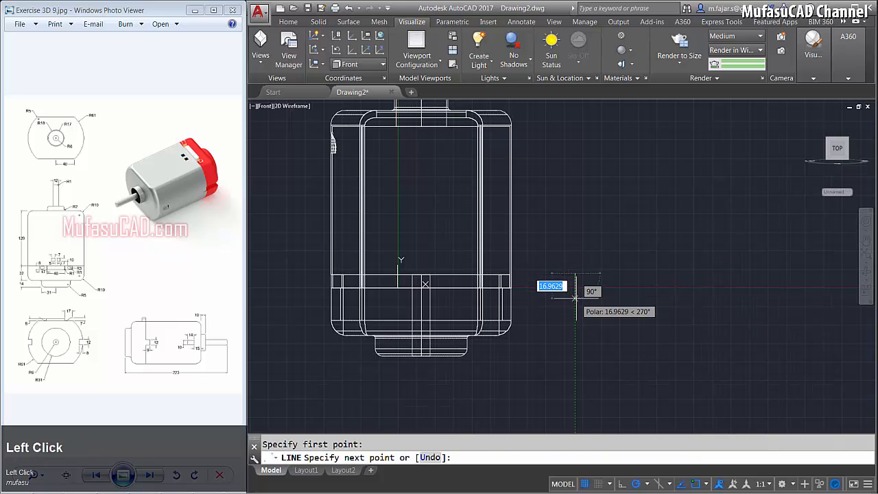
{"action": "type", "text": "8"}
{"action": "key", "text": "space"}
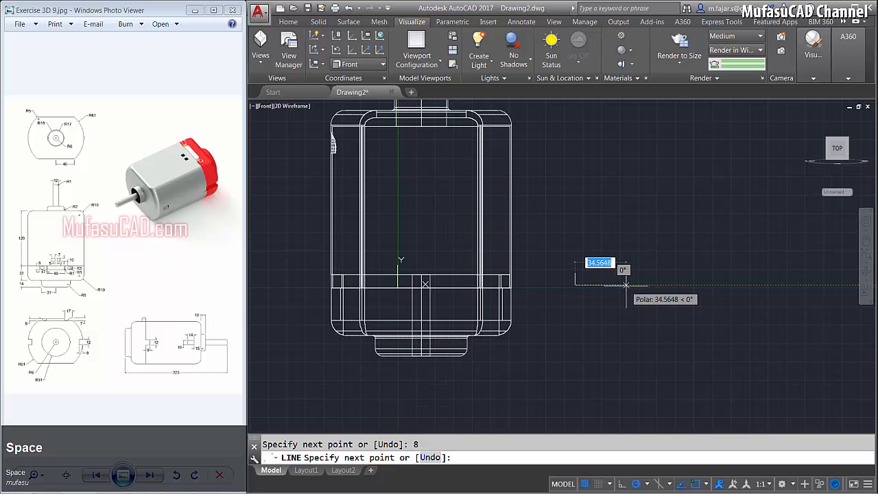
{"action": "type", "text": "40"}
{"action": "key", "text": "space"}
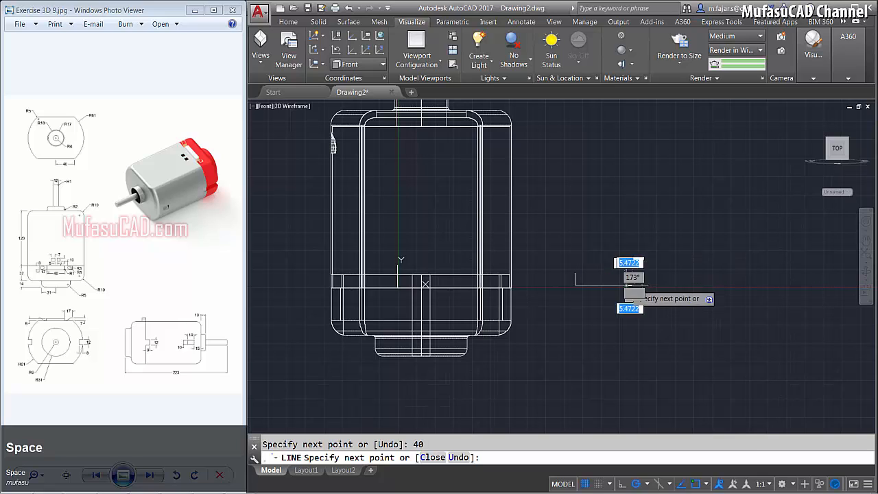
{"action": "type", "text": "8"}
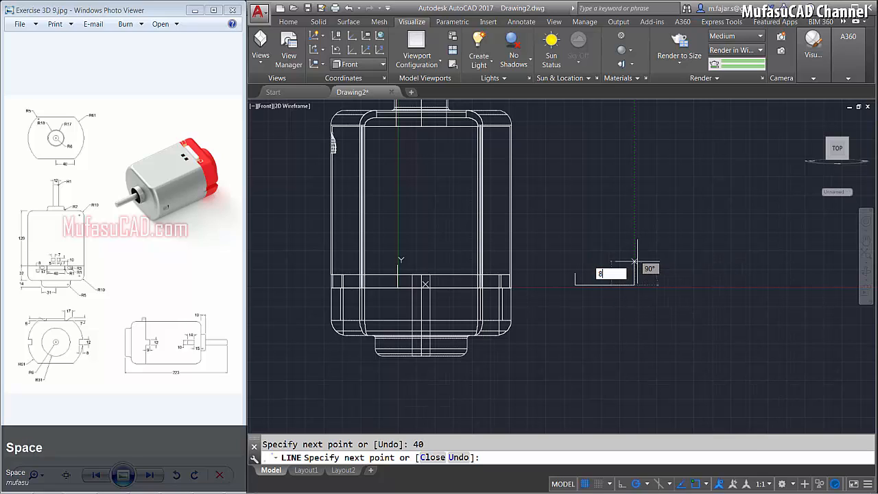
{"action": "key", "text": "space"}
{"action": "type", "text": "c"}
{"action": "key", "text": "space"}
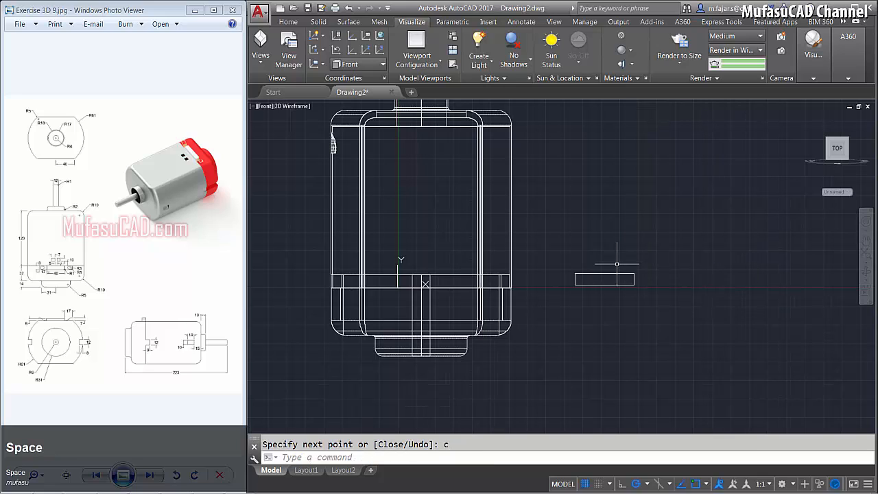
- Join the four lines of the 40 by 8 rectangle into a single closed polyline
{"action": "key", "text": "space"}
{"action": "left_click", "coordinate": [603, 249]}
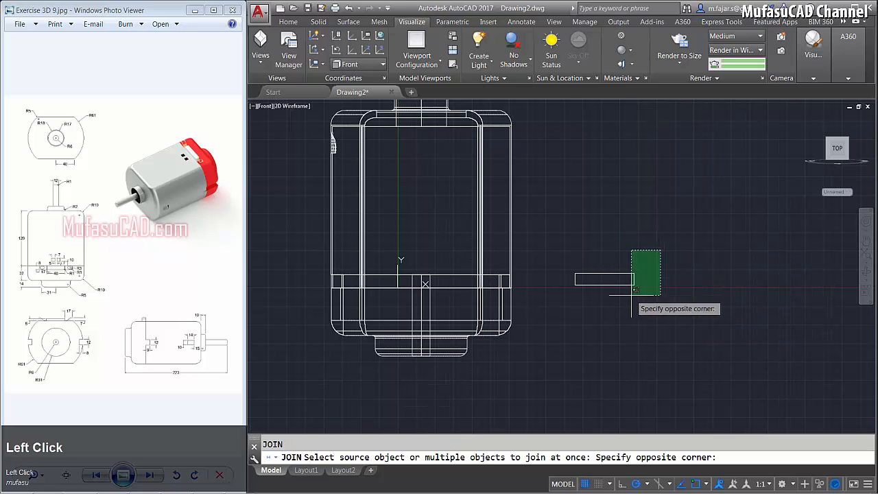
{"action": "left_click", "coordinate": [573, 296]}
{"action": "key", "text": "space"}
- Extrude the 40 by 8 rectangle to a height of 5
{"action": "middle_click_drag", "start_coordinate": [627, 256], "coordinate": [530, 289]}
{"action": "scroll", "coordinate": [544, 247], "scroll_direction": "up", "scroll_amount": 2}
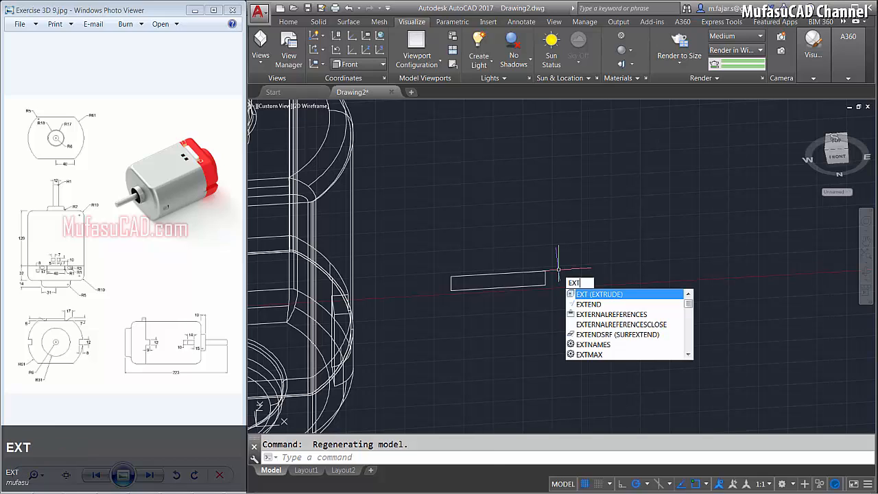
{"action": "key", "text": "space"}
{"action": "left_click", "coordinate": [546, 274]}
{"action": "key", "text": "space"}
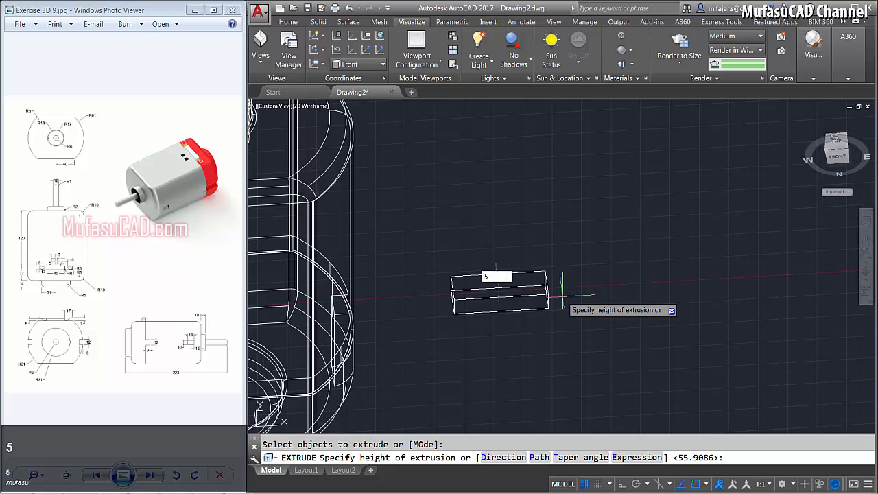
{"action": "key", "text": "space"}
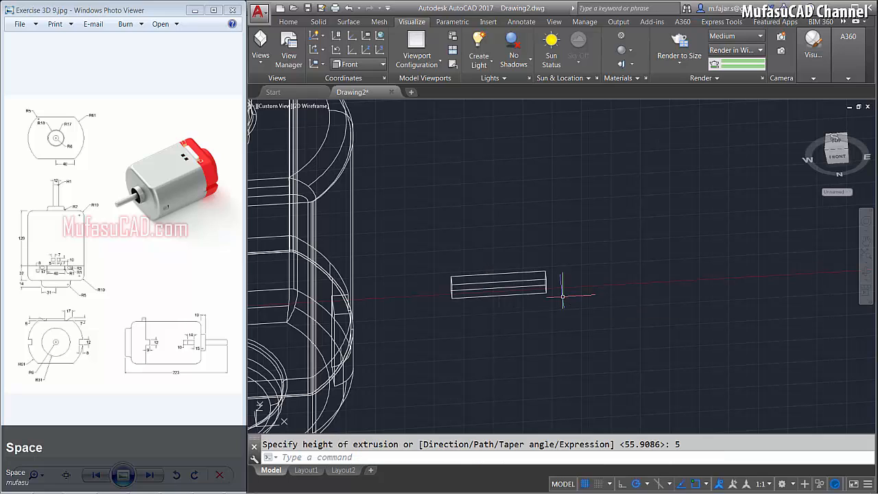
- Undo the last view change and set the viewport back to the Front view
{"action": "key", "text": "ctrl+z"}
{"action": "left_click", "coordinate": [274, 106]}
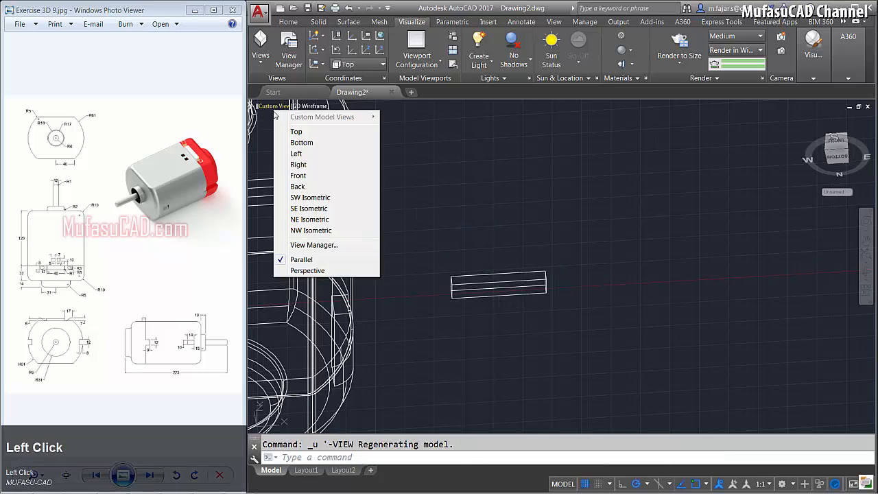
{"action": "left_click", "coordinate": [305, 176]}
- Draw a vertical line 8 long in the empty space beside the 40 by 8 block
{"action": "middle_click_drag", "start_coordinate": [646, 327], "coordinate": [521, 312]}
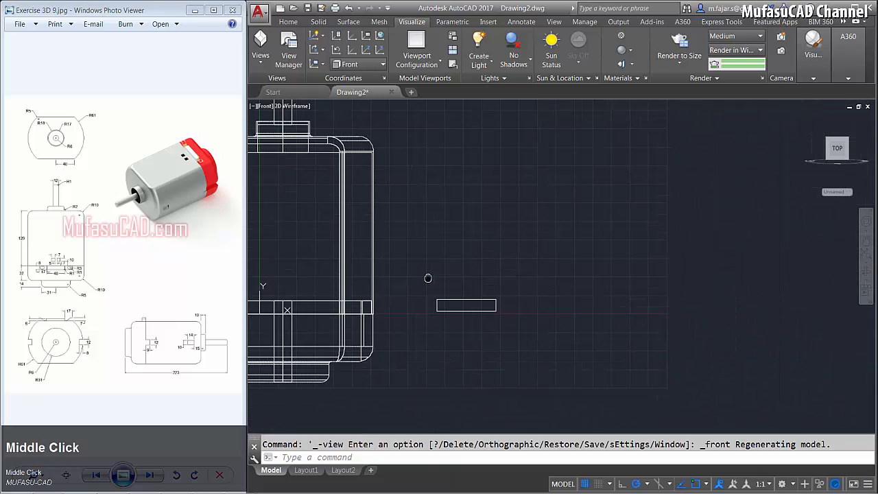
{"action": "scroll", "coordinate": [507, 309], "scroll_direction": "up", "scroll_amount": 3}
{"action": "key", "text": "space"}
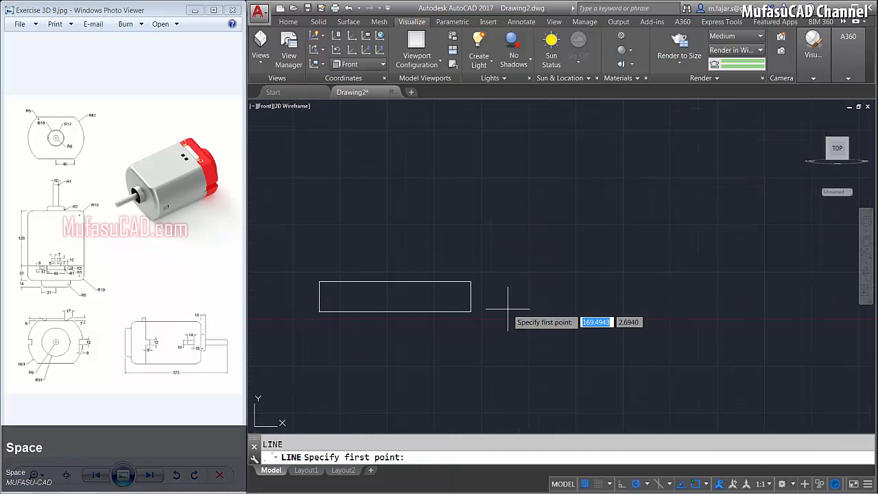
{"action": "left_click", "coordinate": [507, 311]}
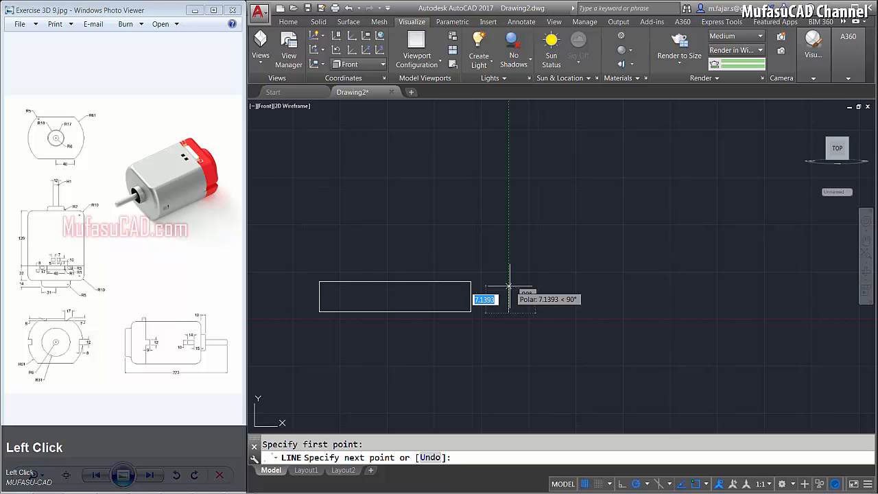
{"action": "type", "text": "8"}
{"action": "key", "text": "space"}
{"action": "key", "text": "space"}
- Copy the 8-long vertical line horizontally away from the block at distances of 5, 12 and 17
{"action": "type", "text": "c"}
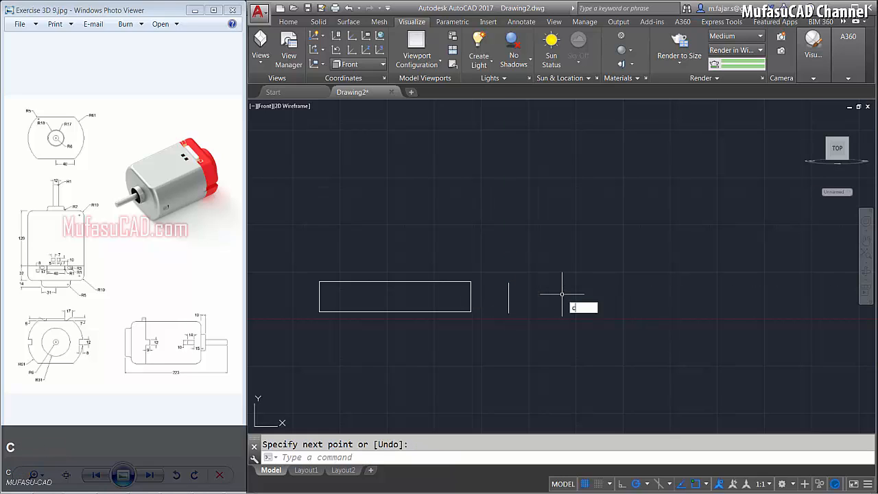
{"action": "type", "text": "o"}
{"action": "key", "text": "space"}
{"action": "left_click", "coordinate": [533, 273]}
{"action": "left_click", "coordinate": [503, 304]}
{"action": "key", "text": "space"}
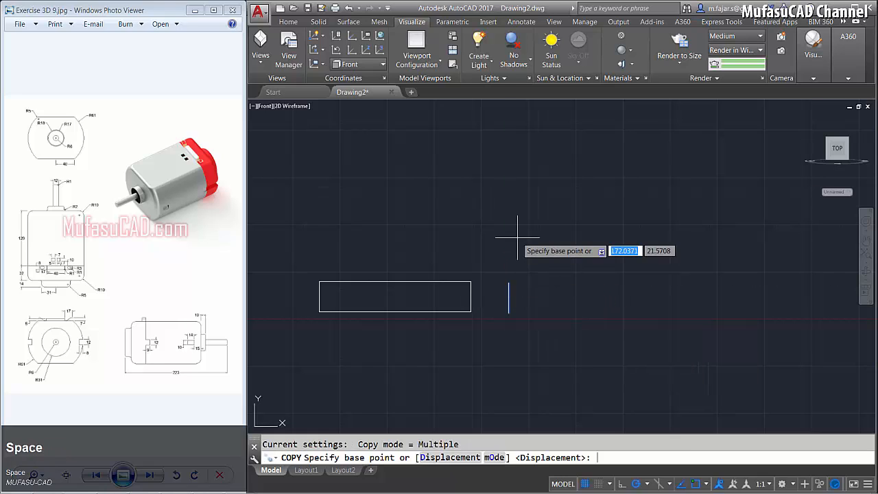
{"action": "left_click", "coordinate": [520, 236]}
{"action": "type", "text": "5"}
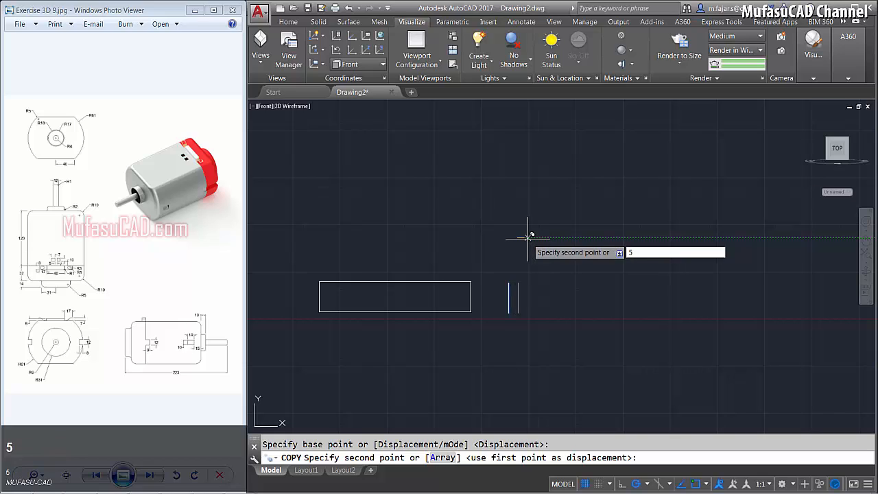
{"action": "key", "text": "space"}
{"action": "key", "text": "space"}
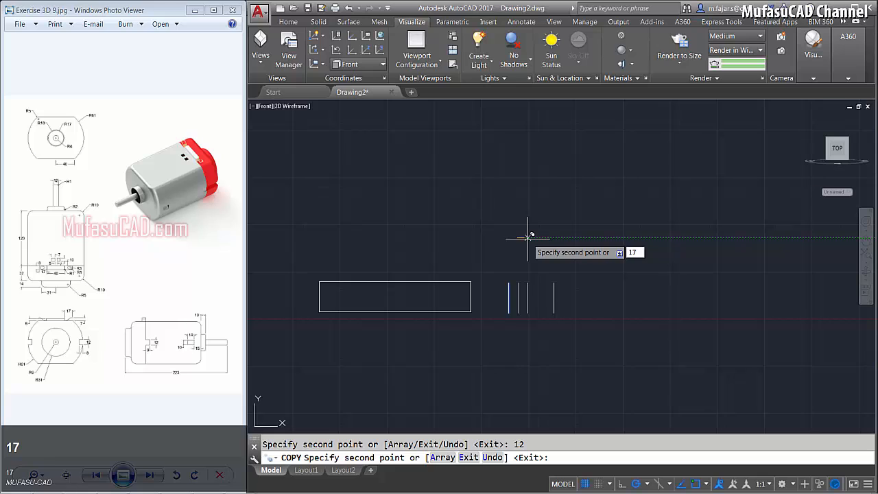
{"action": "key", "text": "space"}
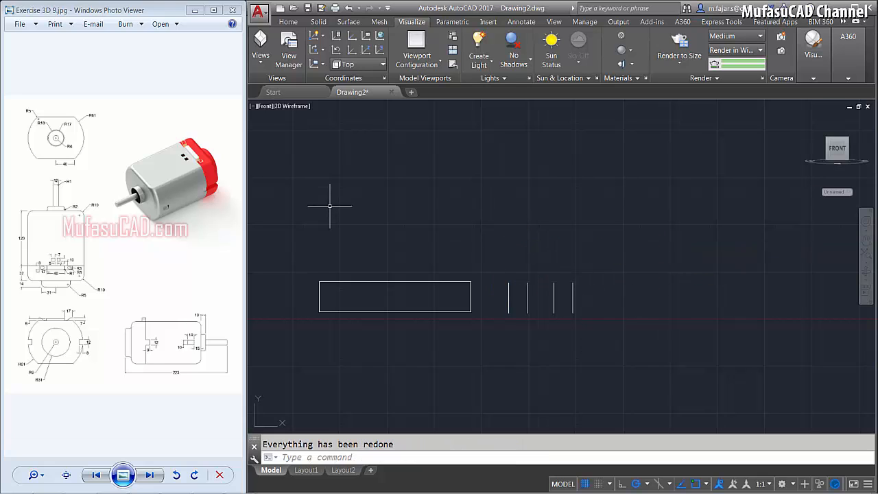
- Switch to the Left view orientation and move the three copied vertical lines 2 along the positive X axis
{"action": "left_click", "coordinate": [266, 108]}
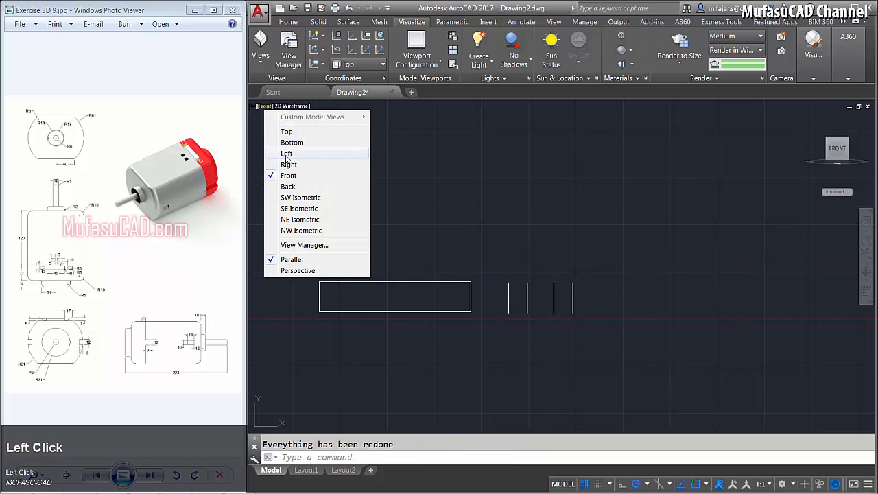
{"action": "left_click", "coordinate": [286, 155]}
{"action": "scroll", "coordinate": [449, 222], "scroll_direction": "down", "scroll_amount": 2}
{"action": "middle_click_drag", "start_coordinate": [449, 222], "coordinate": [411, 216]}
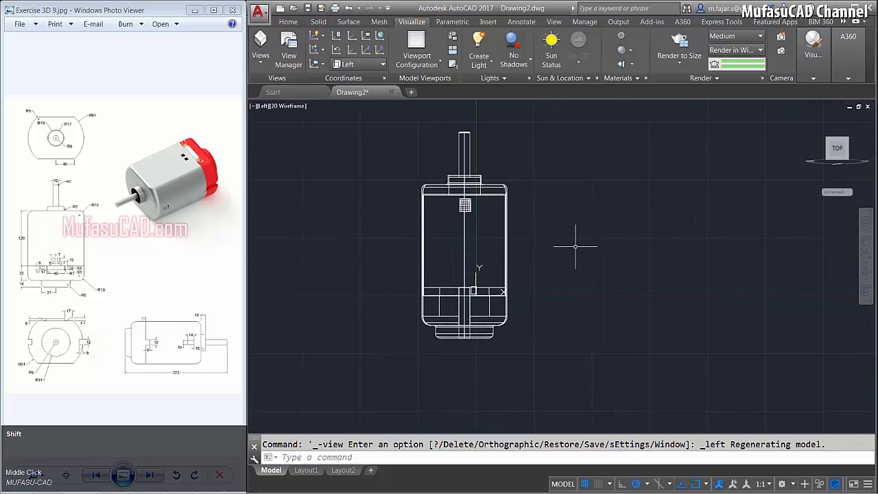
{"action": "middle_click_drag", "start_coordinate": [576, 246], "coordinate": [519, 268], "text": "shift"}
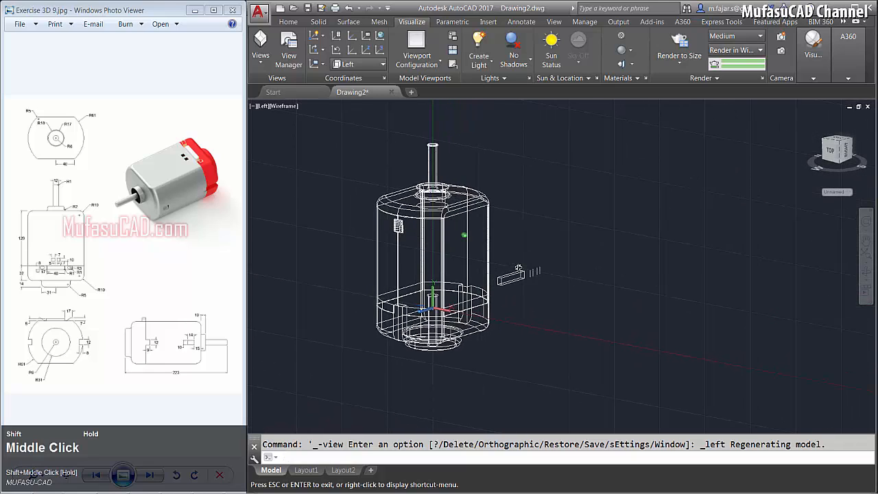
{"action": "scroll", "coordinate": [547, 272], "scroll_direction": "up", "scroll_amount": 4}
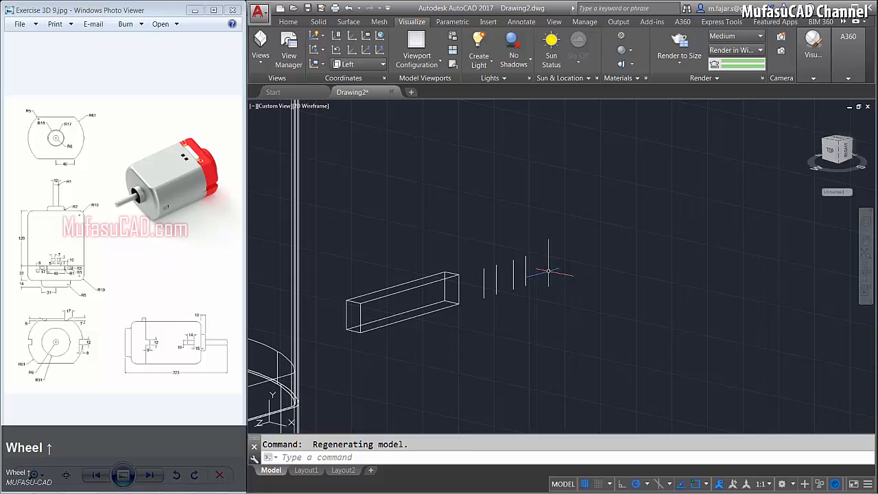
{"action": "key", "text": "space"}
{"action": "left_click", "coordinate": [549, 235]}
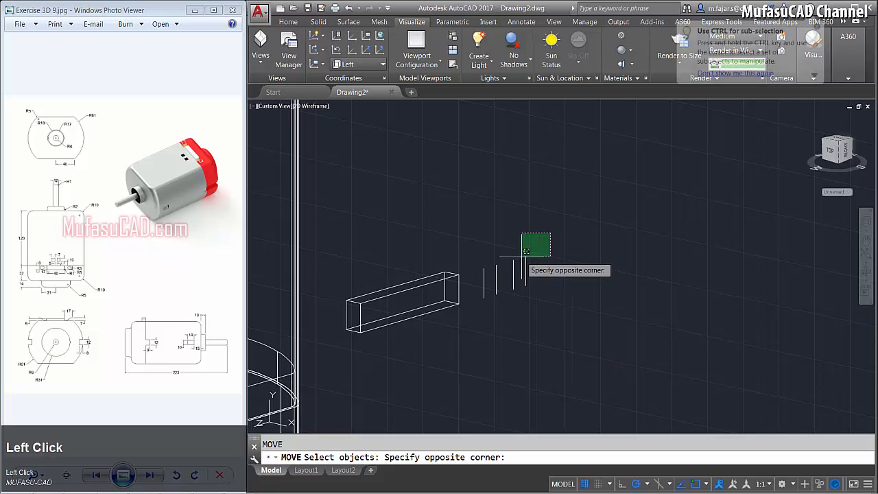
{"action": "left_click", "coordinate": [494, 269]}
{"action": "key", "text": "space"}
{"action": "left_click", "coordinate": [517, 217]}
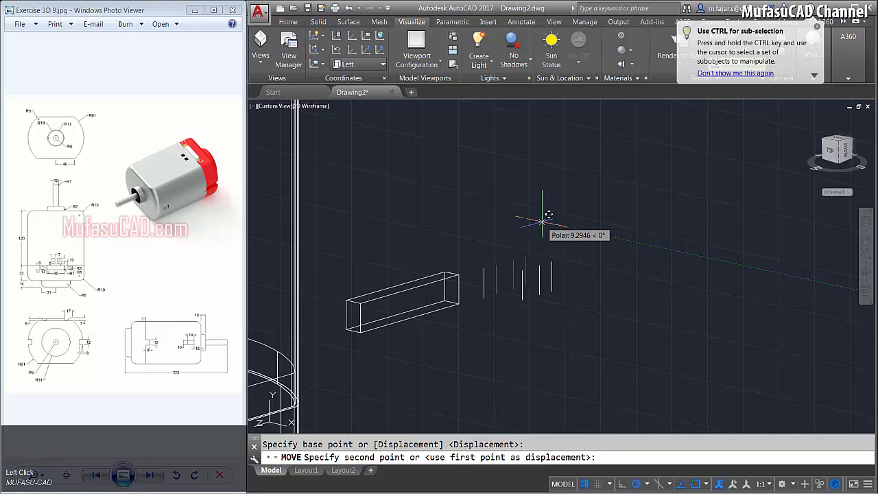
{"action": "type", "text": "2"}
{"action": "key", "text": "space"}
- Move the two vertical lines farthest from the block another 5 along the positive X axis
{"action": "left_click", "coordinate": [550, 241]}
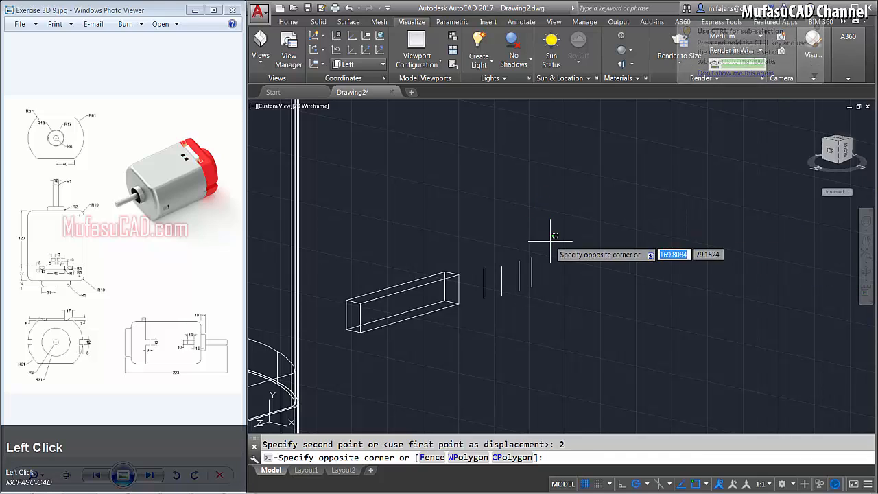
{"action": "left_click", "coordinate": [522, 261]}
{"action": "key", "text": "space"}
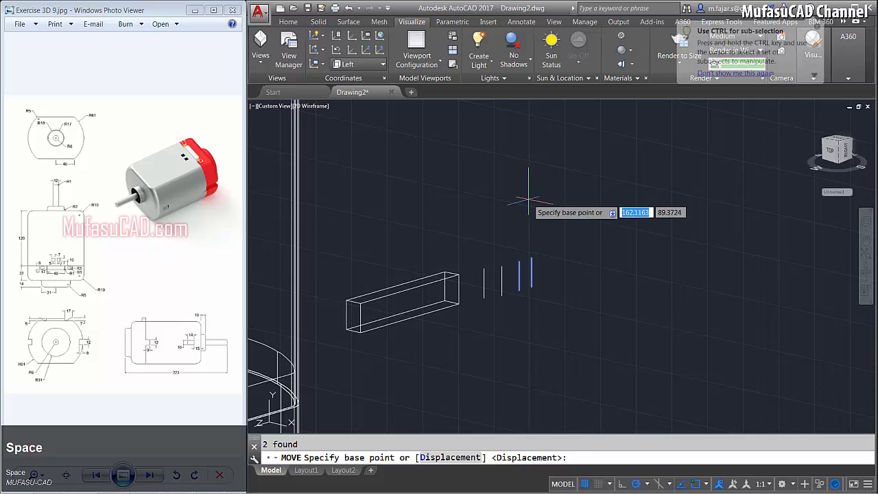
{"action": "left_click", "coordinate": [532, 200]}
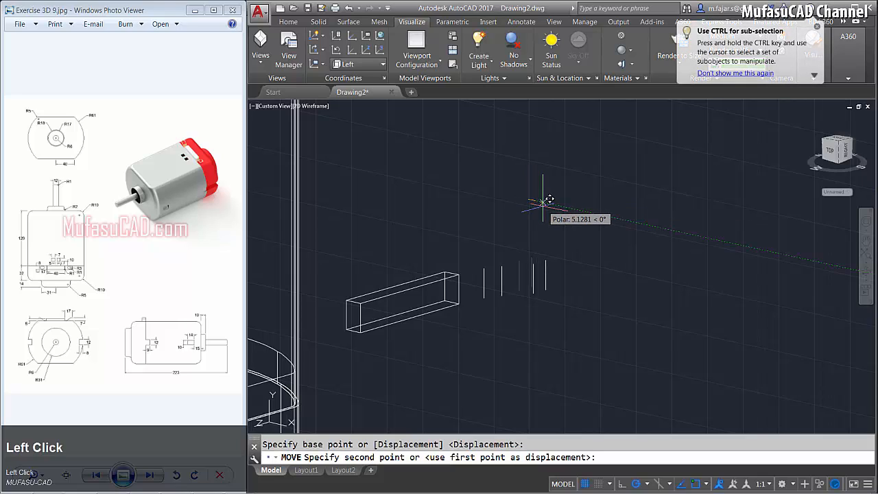
{"action": "type", "text": "5"}
{"action": "key", "text": "space"}
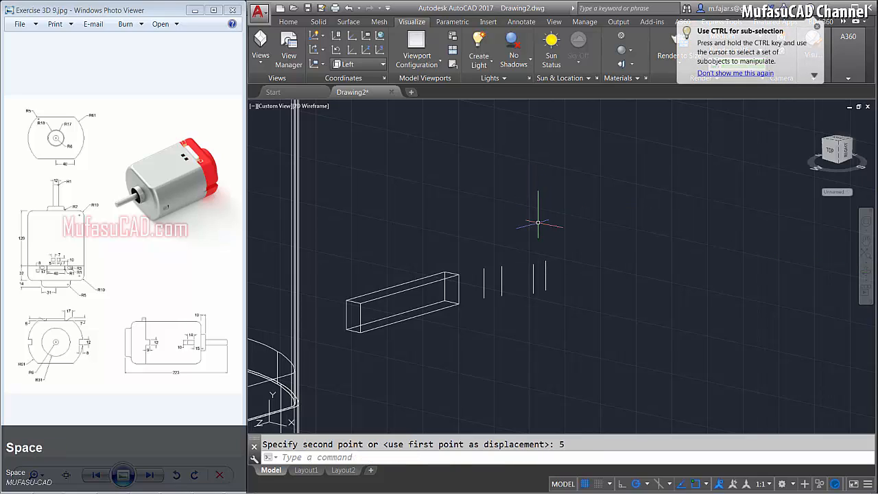
- Loft a surface through the four vertical lines in order, using cross sections only
{"action": "type", "text": "LOFT"}
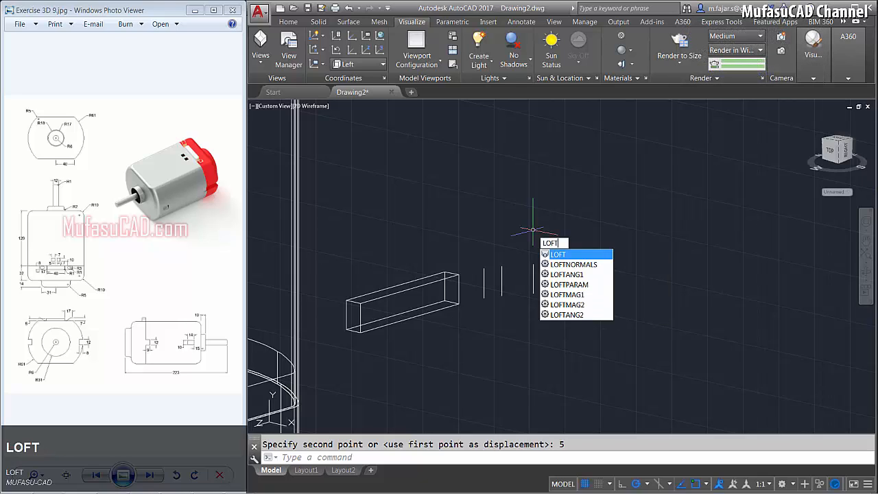
{"action": "key", "text": "space"}
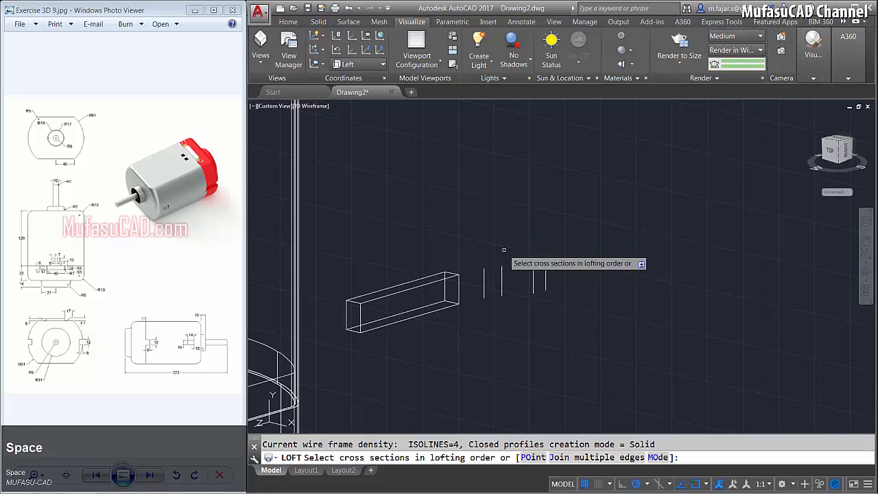
{"action": "left_click", "coordinate": [484, 282]}
{"action": "left_click", "coordinate": [502, 278]}
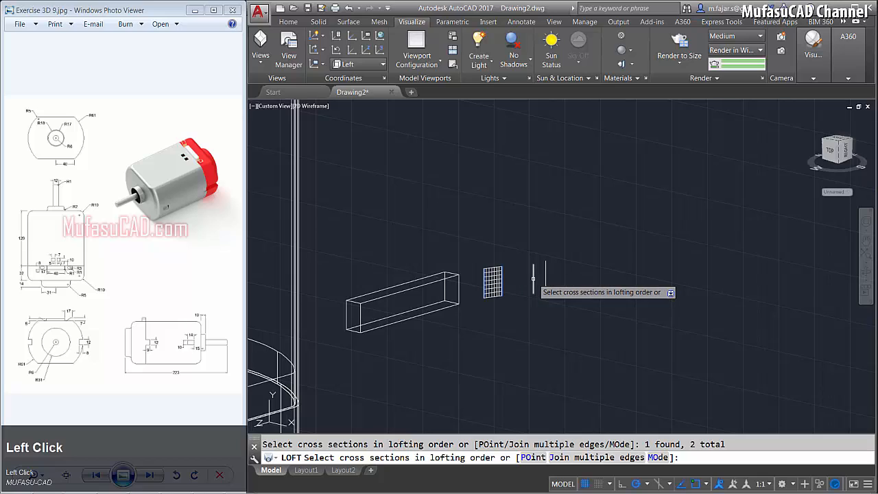
{"action": "left_click", "coordinate": [533, 278]}
{"action": "left_click", "coordinate": [546, 271]}
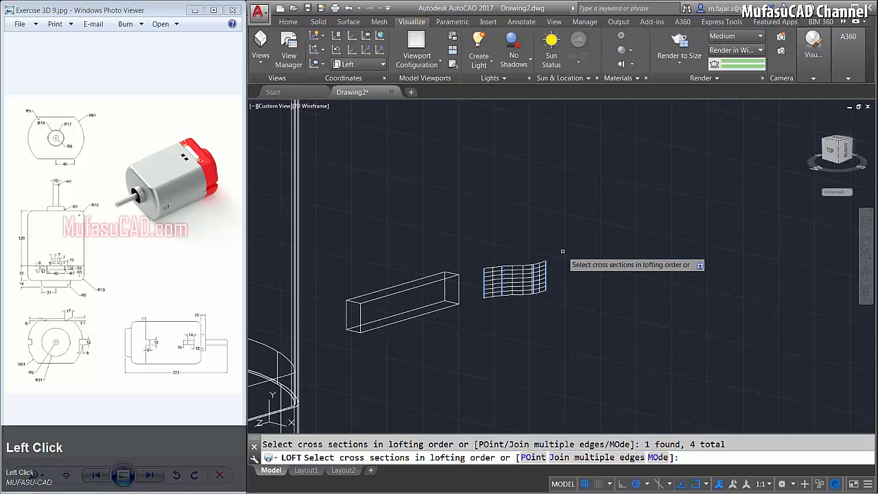
{"action": "key", "text": "space"}
{"action": "key", "text": "space"}
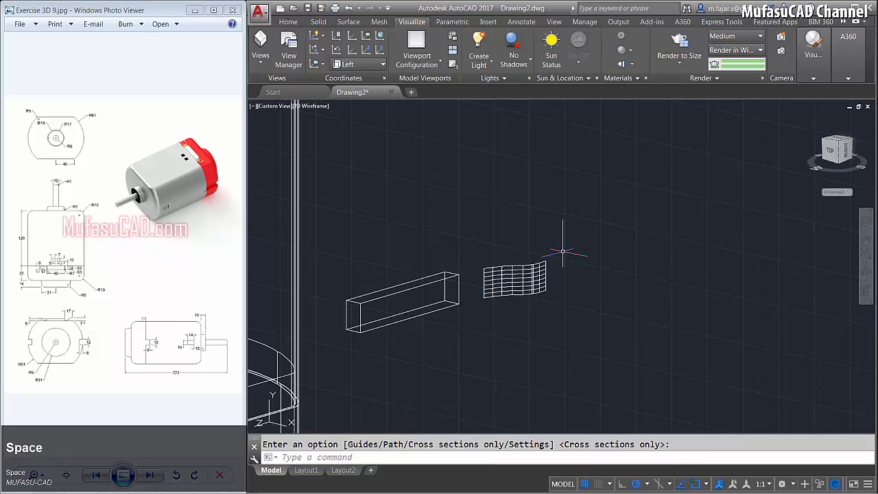
- Thicken the lofted curved surface by 0.1
{"action": "type", "text": "thi"}
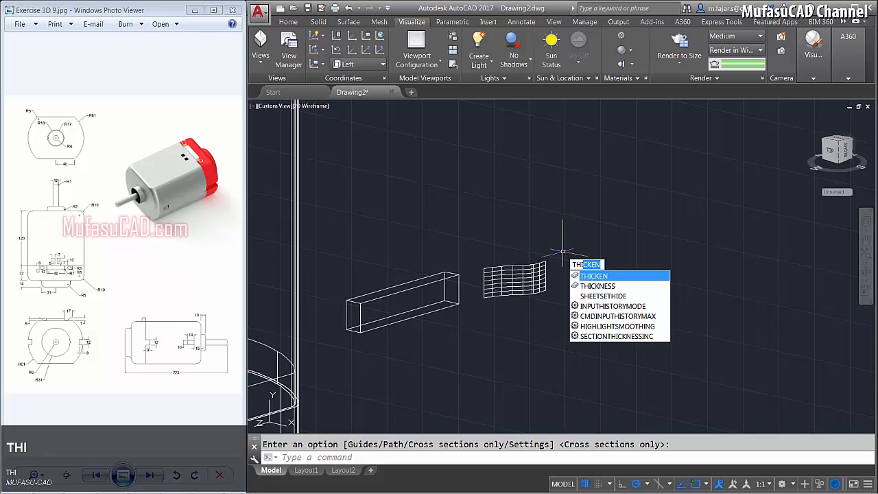
{"action": "type", "text": "c"}
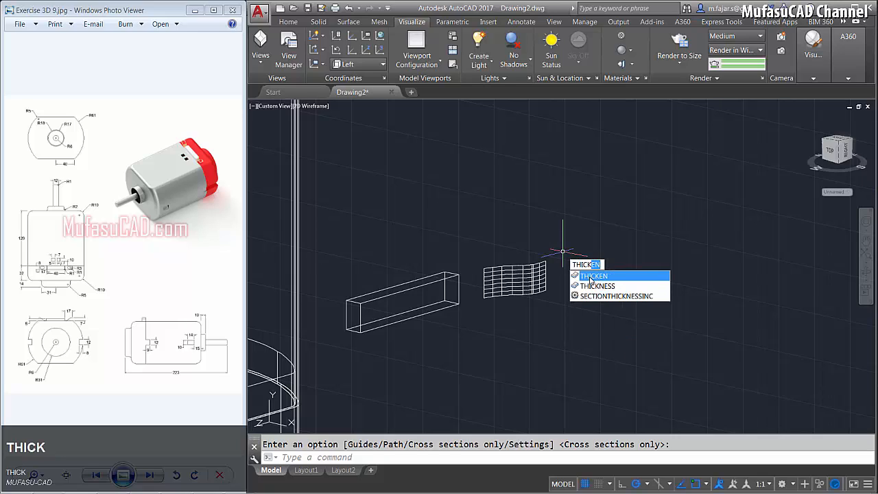
{"action": "left_click", "coordinate": [591, 276]}
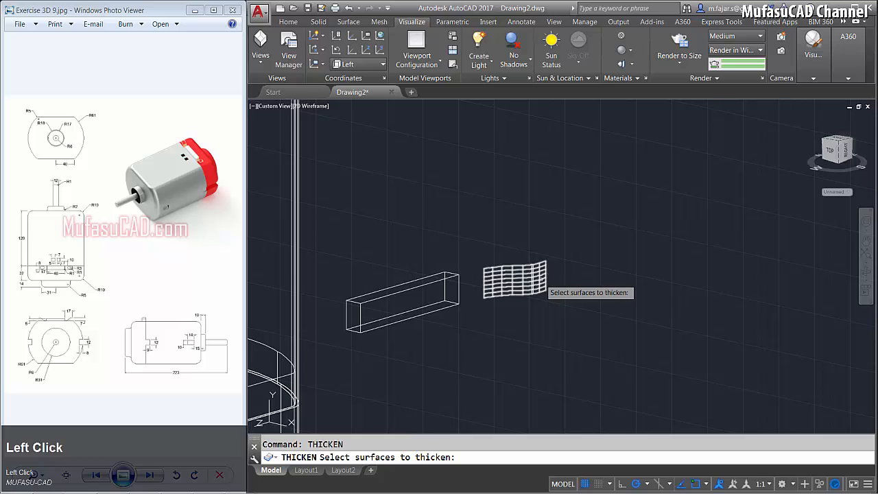
{"action": "left_click", "coordinate": [540, 279]}
{"action": "key", "text": "space"}
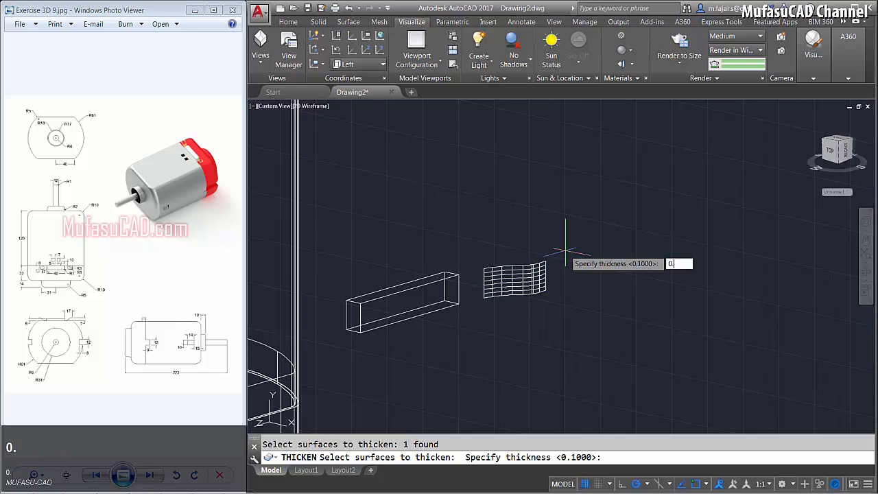
{"action": "key", "text": "space"}
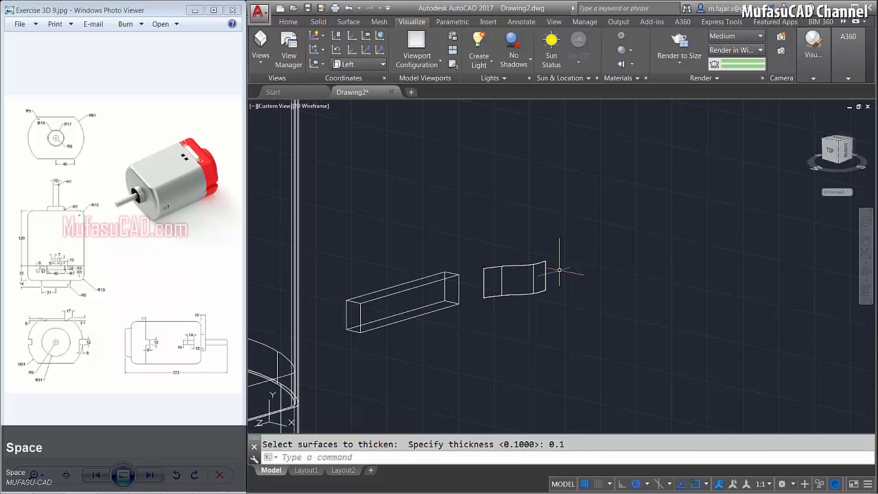
- Switch to the Front view and draw a circle of radius 3 below the thickened curved strip
{"action": "left_click", "coordinate": [274, 106]}
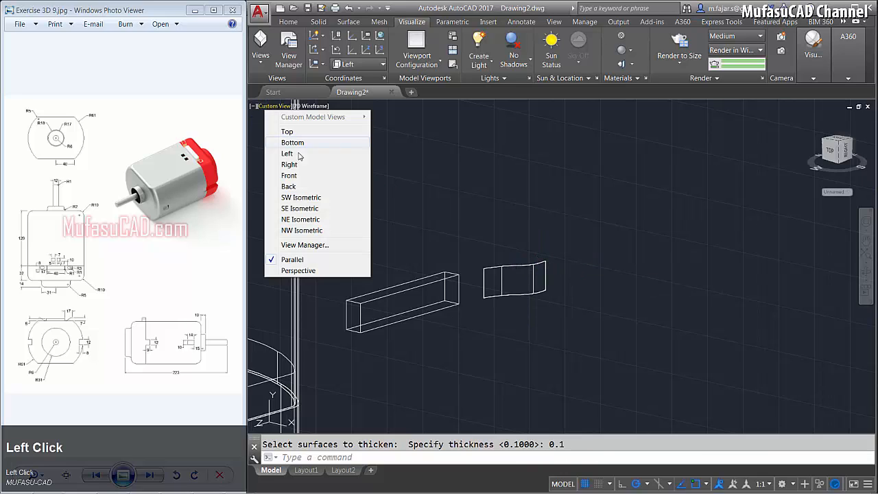
{"action": "left_click", "coordinate": [288, 175]}
{"action": "middle_click_drag", "start_coordinate": [598, 295], "coordinate": [553, 313]}
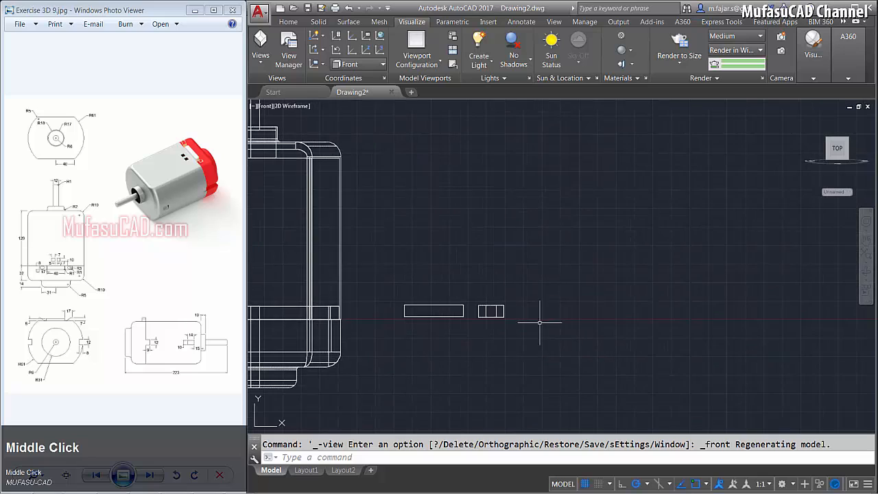
{"action": "scroll", "coordinate": [487, 318], "scroll_direction": "up", "scroll_amount": 3}
{"action": "type", "text": "c"}
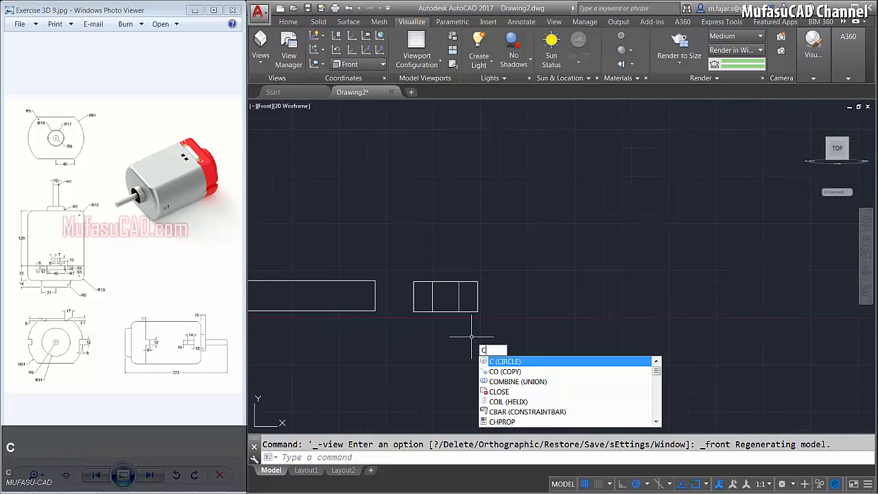
{"action": "key", "text": "space"}
{"action": "left_click", "coordinate": [489, 348]}
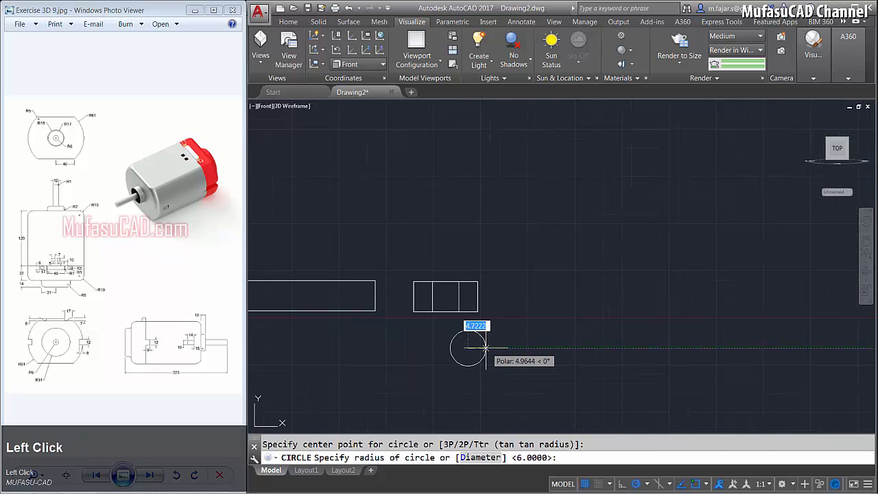
{"action": "type", "text": "3"}
{"action": "key", "text": "space"}
{"action": "scroll", "coordinate": [466, 348], "scroll_direction": "up", "scroll_amount": 1}
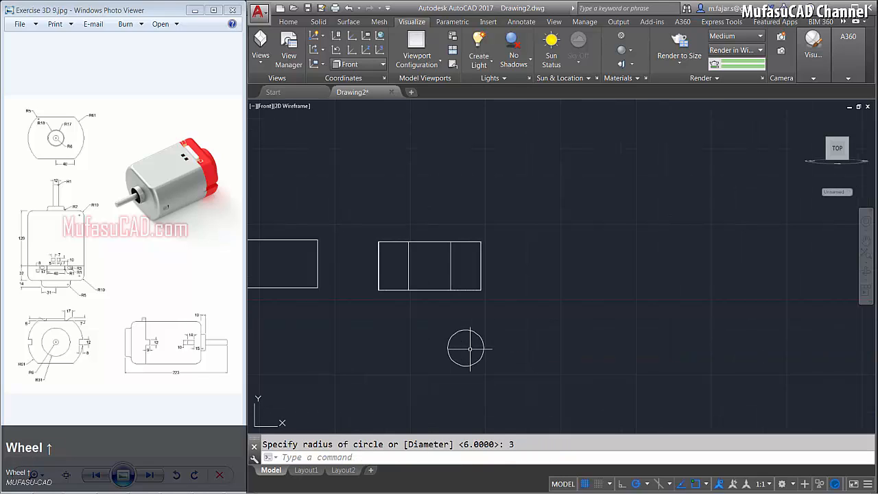
- Draw a horizontal line of length 4 from the circle's upper quadrant point along the negative X axis
{"action": "type", "text": "l"}
{"action": "key", "text": "space"}
{"action": "left_click", "coordinate": [465, 331]}
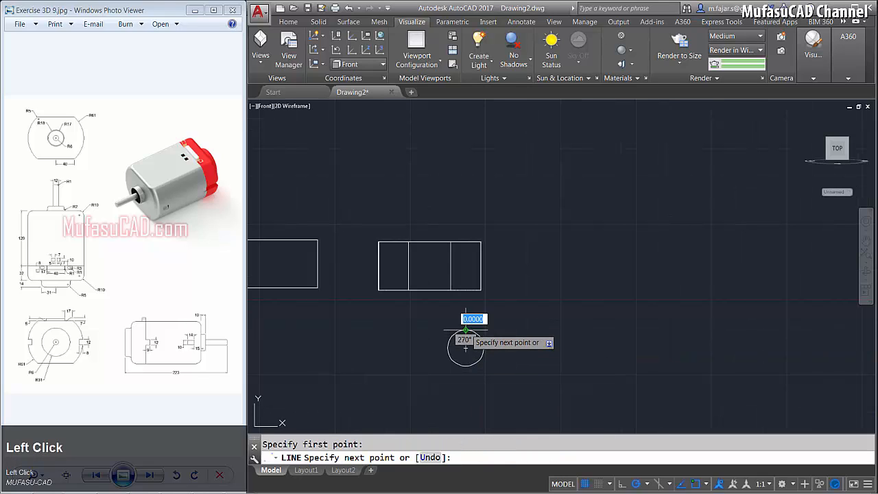
{"action": "type", "text": "4"}
{"action": "key", "text": "space"}
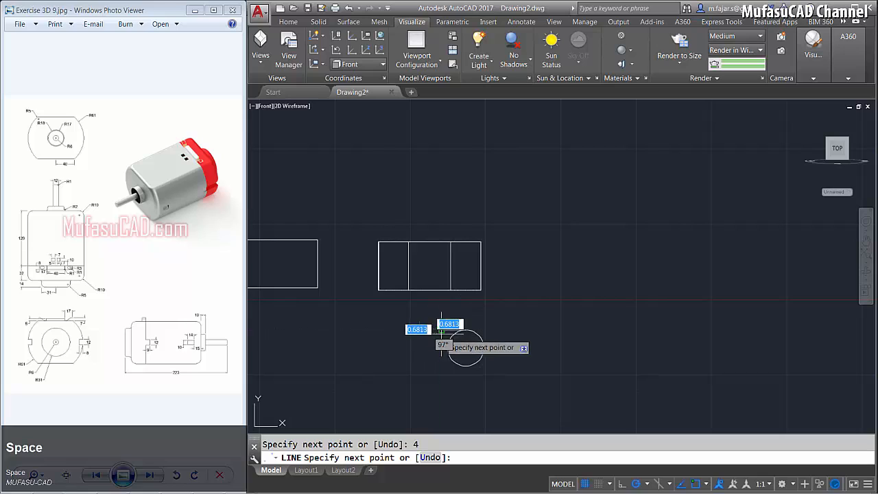
{"action": "key", "text": "space"}
- Mirror the short line about the circle's horizontal centre axis, keeping the original
{"action": "scroll", "coordinate": [433, 355], "scroll_direction": "up", "scroll_amount": 2}
{"action": "type", "text": "mi"}
{"action": "key", "text": "space"}
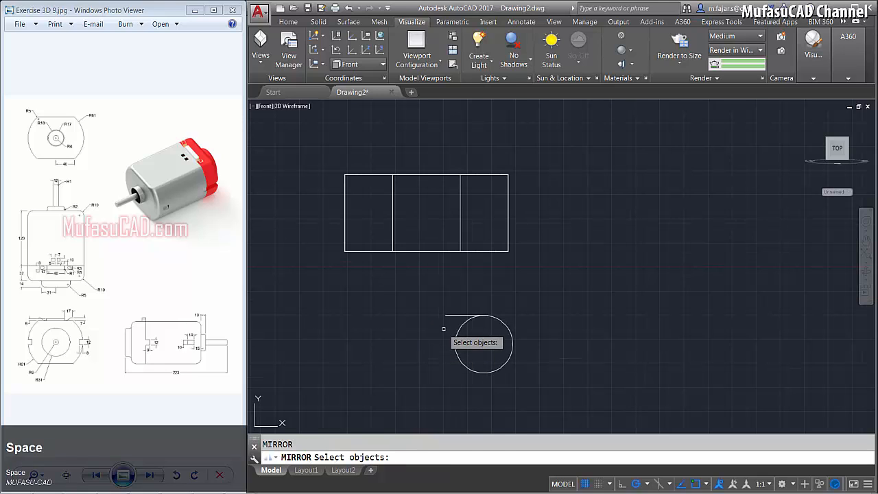
{"action": "left_click", "coordinate": [446, 321]}
{"action": "left_click", "coordinate": [471, 311]}
{"action": "key", "text": "space"}
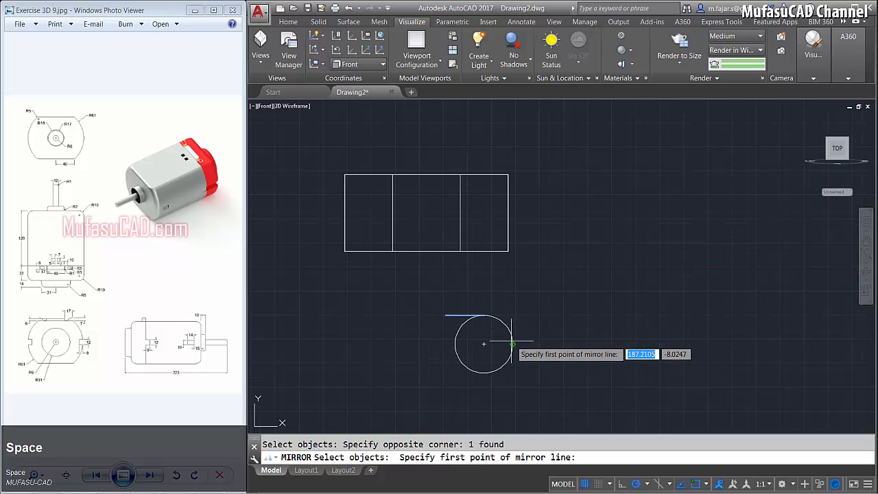
{"action": "left_click", "coordinate": [512, 344]}
{"action": "left_click", "coordinate": [527, 343]}
{"action": "key", "text": "space"}
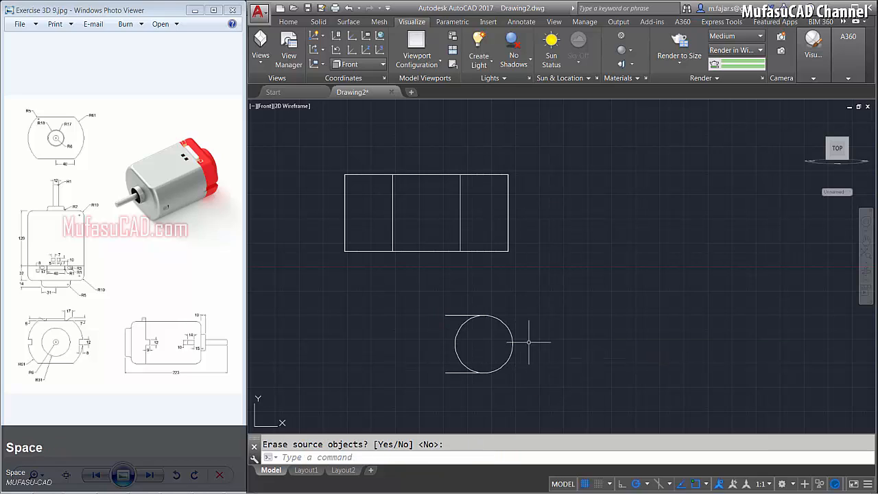
- Mirror the circle about the vertical axis through the short lines' midpoints, keeping the original
{"action": "key", "text": "space"}
{"action": "left_click", "coordinate": [532, 338]}
{"action": "left_click", "coordinate": [505, 342]}
{"action": "key", "text": "space"}
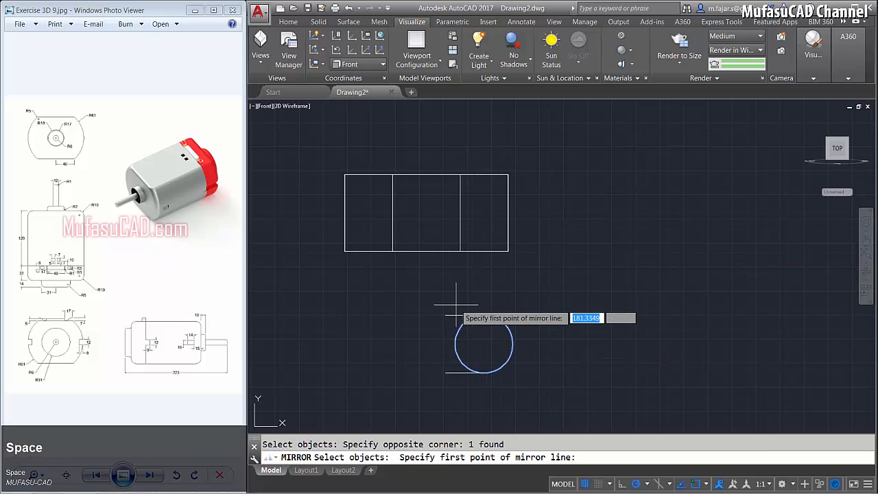
{"action": "left_click", "coordinate": [465, 295]}
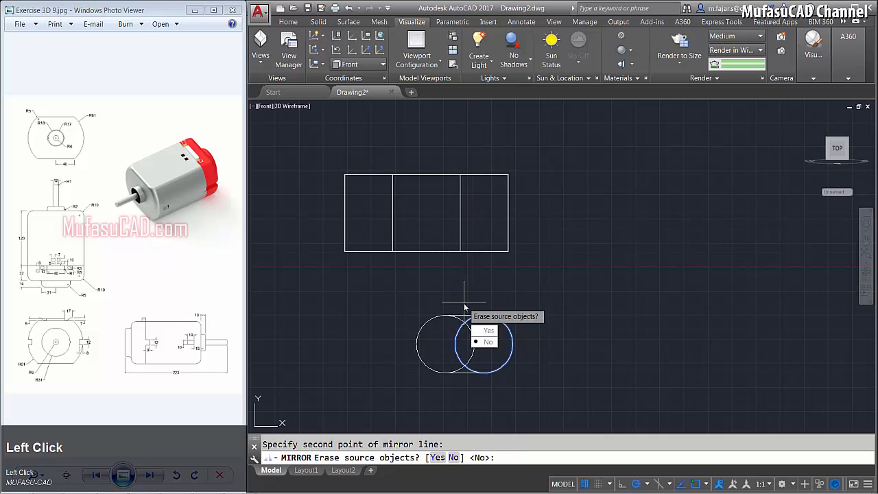
{"action": "key", "text": "space"}
- Trim the overlapping inner arcs of both circles to leave a slot outline
{"action": "scroll", "coordinate": [485, 321], "scroll_direction": "up", "scroll_amount": 2}
{"action": "scroll", "coordinate": [485, 321], "scroll_direction": "up", "scroll_amount": 2}
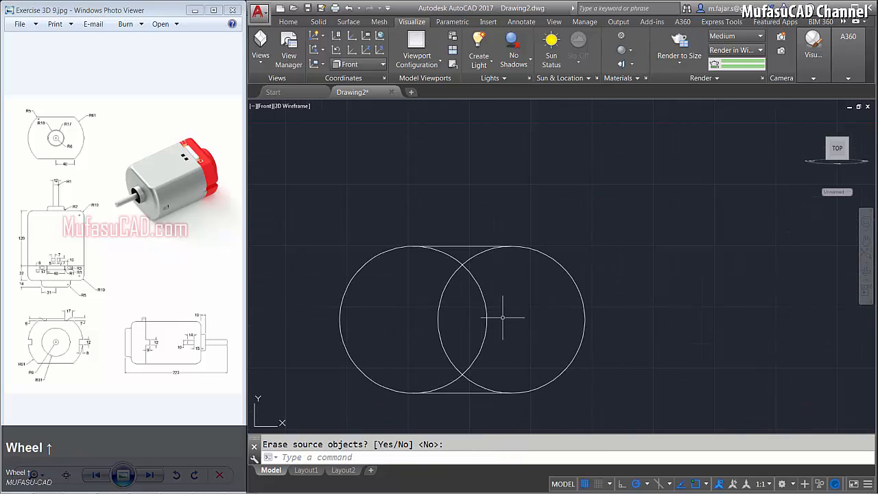
{"action": "key", "text": "space"}
{"action": "key", "text": "space"}
{"action": "left_click", "coordinate": [513, 296]}
{"action": "left_click", "coordinate": [420, 327]}
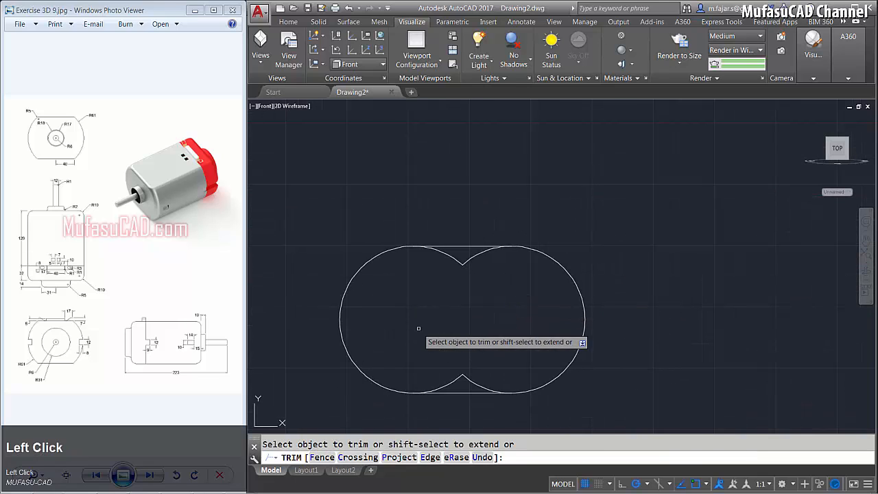
{"action": "left_click", "coordinate": [498, 262]}
{"action": "left_click", "coordinate": [409, 389]}
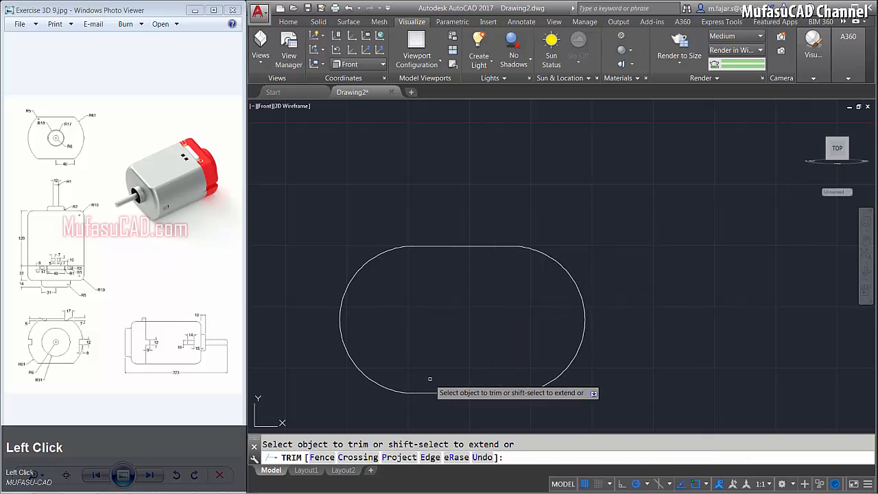
{"action": "key", "text": "space"}
- Join the slot's two arcs and two lines into one closed polyline
{"action": "type", "text": "j"}
{"action": "key", "text": "space"}
{"action": "left_click", "coordinate": [605, 213]}
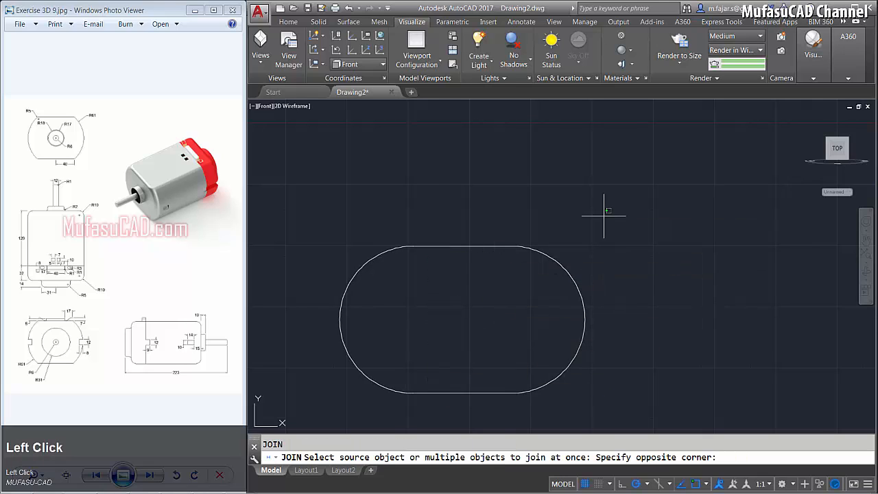
{"action": "left_click", "coordinate": [309, 428]}
{"action": "key", "text": "space"}
{"action": "scroll", "coordinate": [468, 323], "scroll_direction": "down", "scroll_amount": 4}
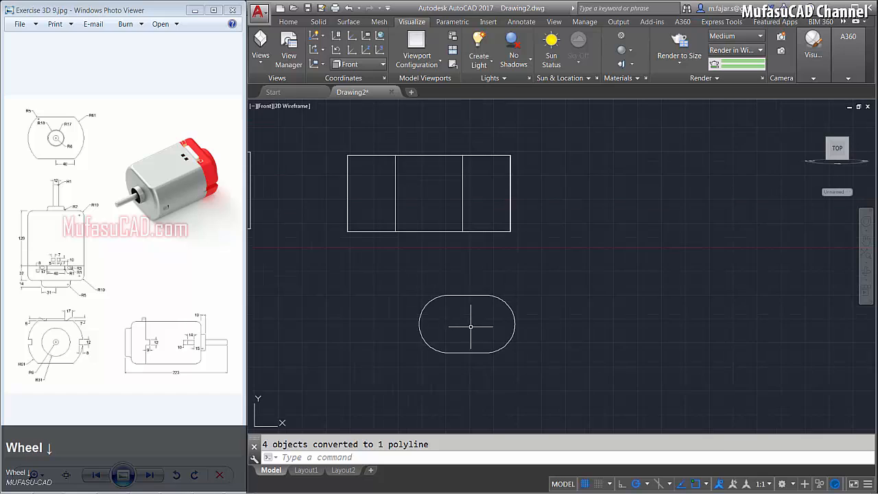
- Move the slot outline from its right quadrant point to the midpoint of the strip's right end edge
{"action": "middle_click_drag", "start_coordinate": [470, 323], "coordinate": [444, 339]}
{"action": "type", "text": "m"}
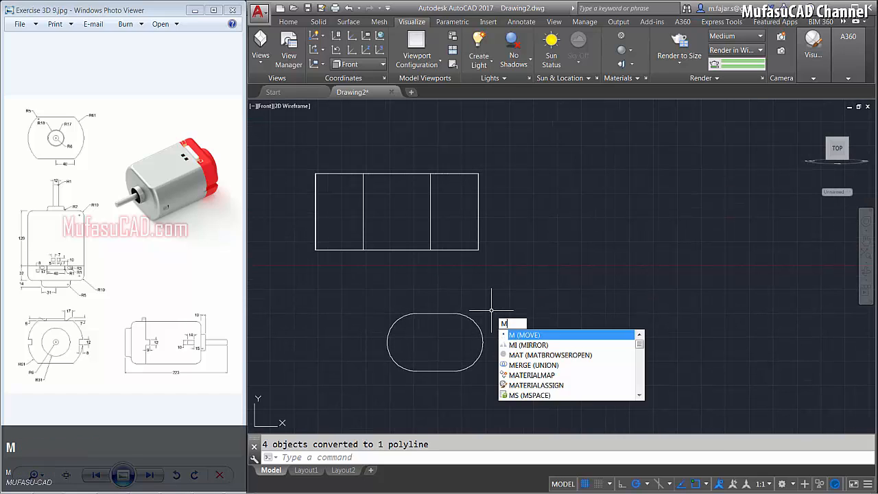
{"action": "key", "text": "space"}
{"action": "left_click", "coordinate": [493, 296]}
{"action": "left_click", "coordinate": [399, 378]}
{"action": "key", "text": "space"}
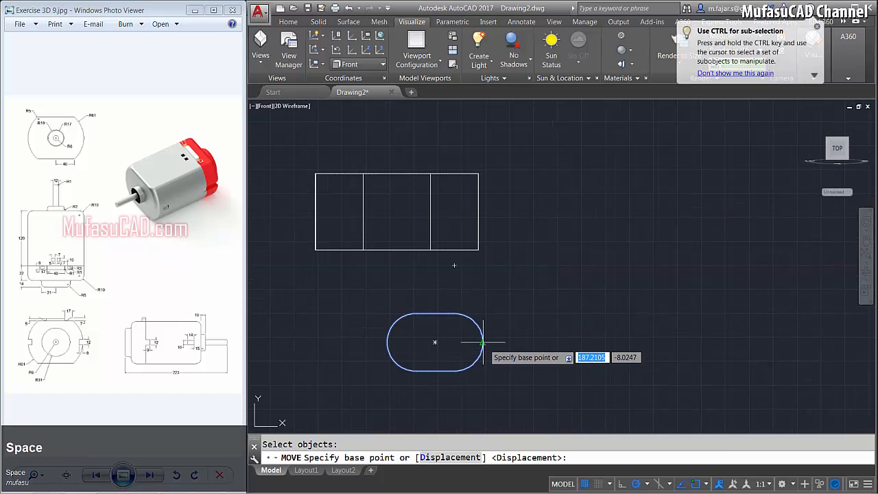
{"action": "left_click", "coordinate": [483, 342]}
{"action": "scroll", "coordinate": [494, 227], "scroll_direction": "up", "scroll_amount": 3}
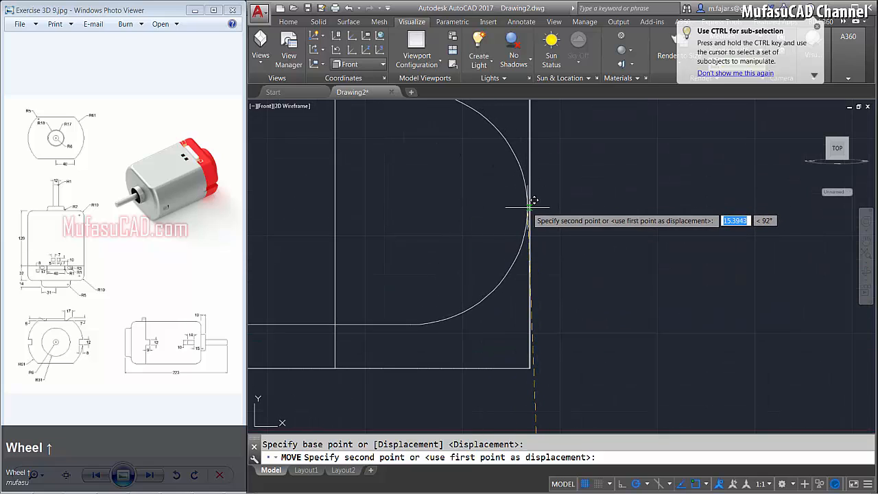
{"action": "left_click", "coordinate": [531, 206]}
- Fillet the two short corner edges at the strip's slot end with radius 1
{"action": "scroll", "coordinate": [560, 225], "scroll_direction": "down", "scroll_amount": 2}
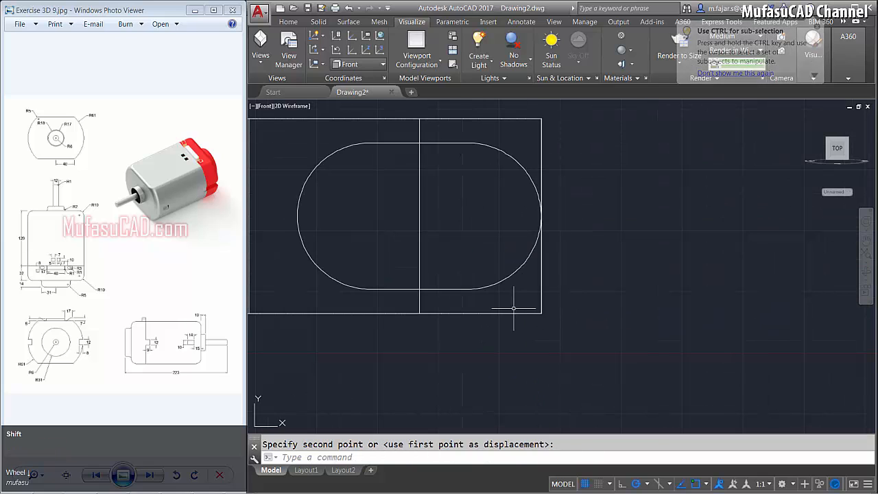
{"action": "middle_click_drag", "start_coordinate": [527, 315], "coordinate": [556, 223], "text": "shift"}
{"action": "scroll", "coordinate": [561, 259], "scroll_direction": "up", "scroll_amount": 2}
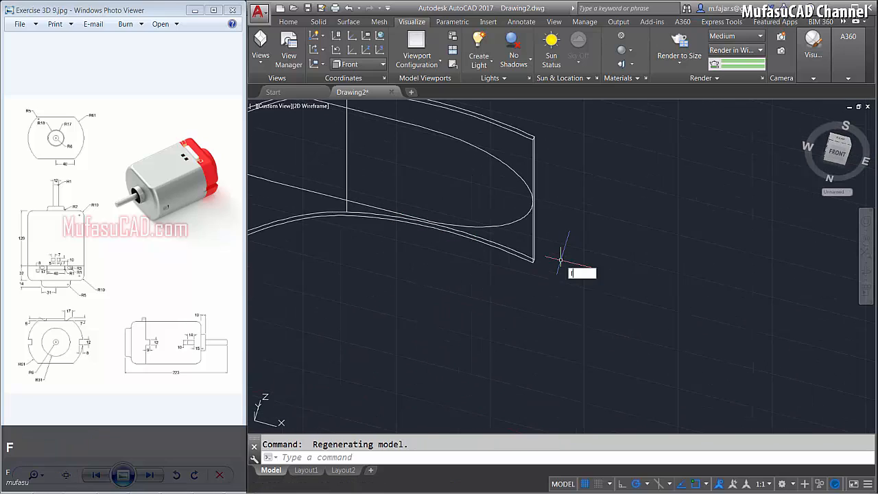
{"action": "type", "text": "ILLET"}
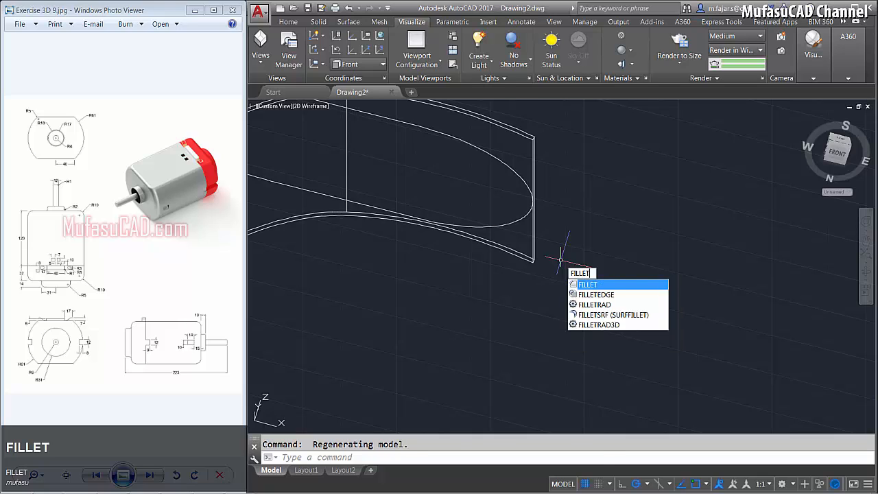
{"action": "key", "text": "space"}
{"action": "type", "text": "r"}
{"action": "key", "text": "space"}
{"action": "type", "text": "1"}
{"action": "key", "text": "space"}
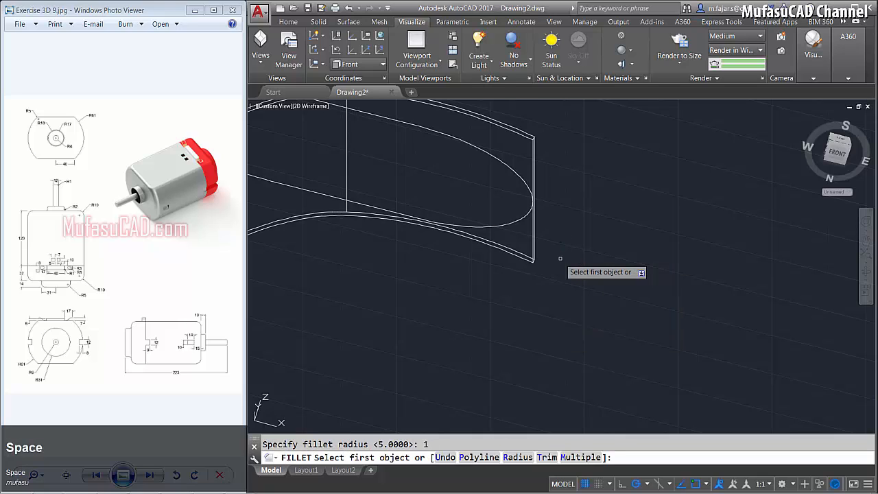
{"action": "scroll", "coordinate": [562, 258], "scroll_direction": "up", "scroll_amount": 4}
{"action": "left_click", "coordinate": [509, 259]}
{"action": "key", "text": "space"}
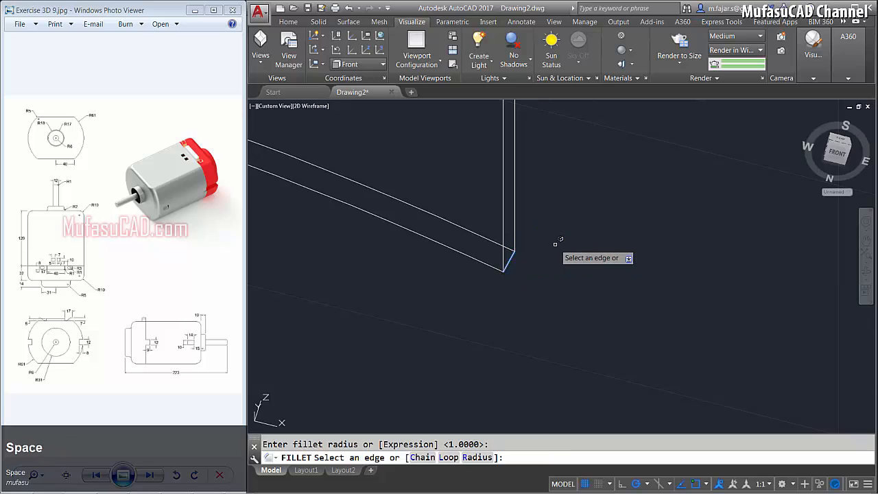
{"action": "scroll", "coordinate": [560, 244], "scroll_direction": "down", "scroll_amount": 2}
{"action": "middle_click_drag", "start_coordinate": [556, 235], "coordinate": [549, 327]}
{"action": "scroll", "coordinate": [538, 156], "scroll_direction": "up", "scroll_amount": 2}
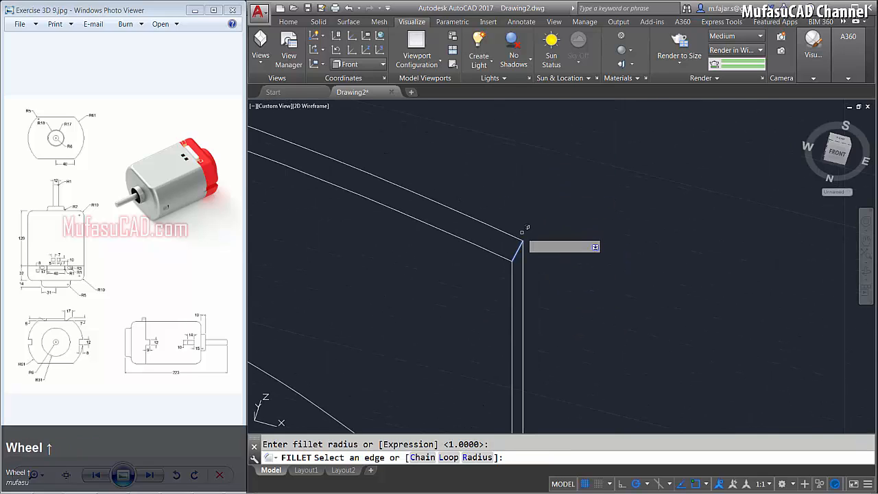
{"action": "left_click", "coordinate": [521, 245]}
{"action": "scroll", "coordinate": [539, 249], "scroll_direction": "down", "scroll_amount": 1}
{"action": "middle_click_drag", "start_coordinate": [540, 249], "coordinate": [535, 203]}
{"action": "key", "text": "space"}
- Delete the leftover vertical construction line at the strip's filleted end
{"action": "left_click", "coordinate": [525, 156]}
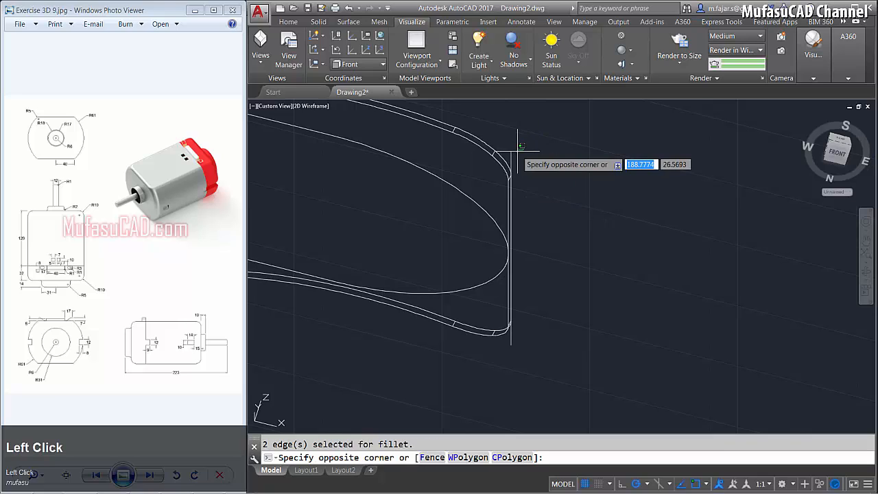
{"action": "left_click", "coordinate": [506, 153]}
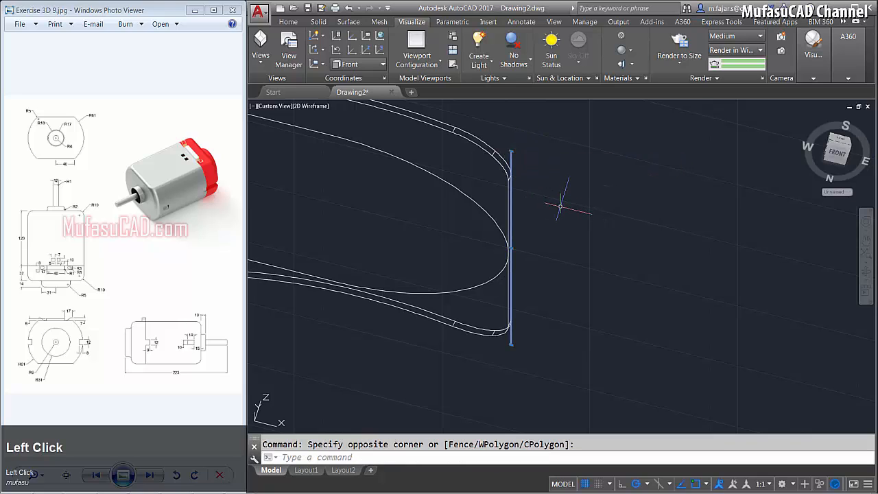
{"action": "key", "text": "Delete"}
- Switch to the Front view and move the slot outline 2 along the negative X axis
{"action": "scroll", "coordinate": [558, 206], "scroll_direction": "down", "scroll_amount": 2}
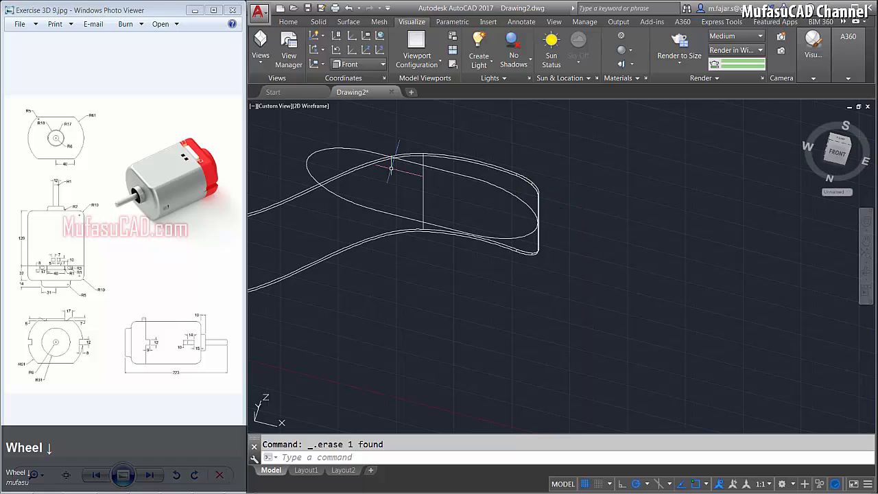
{"action": "left_click", "coordinate": [274, 107]}
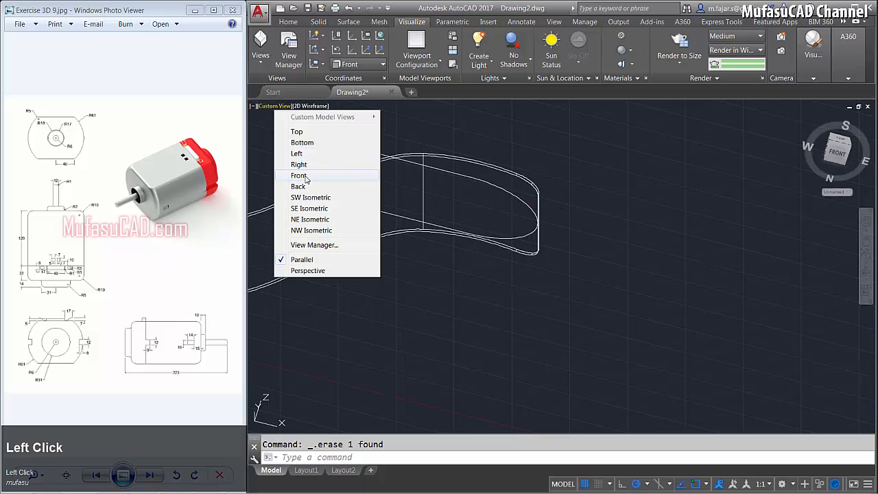
{"action": "left_click", "coordinate": [292, 176]}
{"action": "middle_click_drag", "start_coordinate": [694, 322], "coordinate": [451, 270]}
{"action": "scroll", "coordinate": [452, 269], "scroll_direction": "up", "scroll_amount": 5}
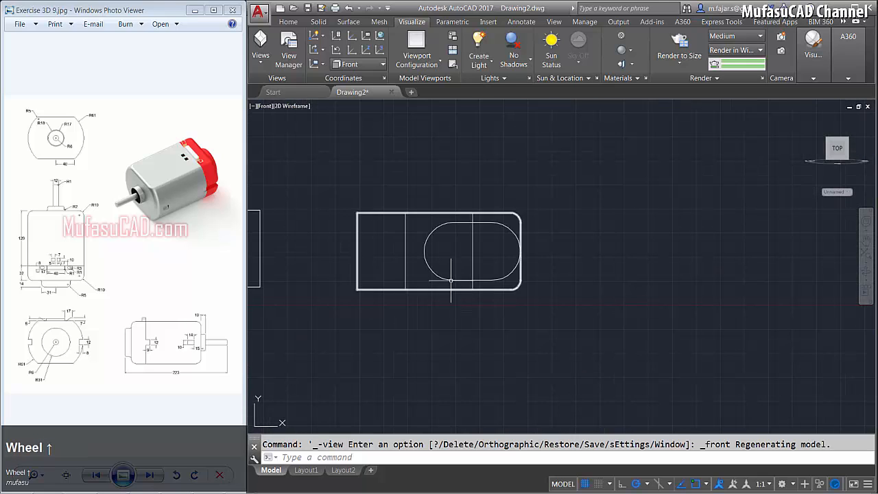
{"action": "type", "text": "m"}
{"action": "key", "text": "space"}
{"action": "left_click", "coordinate": [446, 233]}
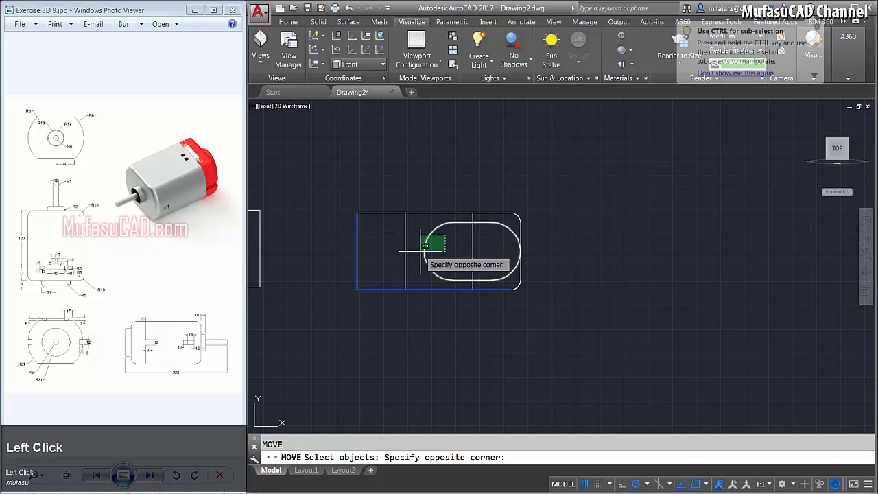
{"action": "left_click", "coordinate": [421, 252]}
{"action": "key", "text": "space"}
{"action": "left_click", "coordinate": [561, 160]}
{"action": "type", "text": "2"}
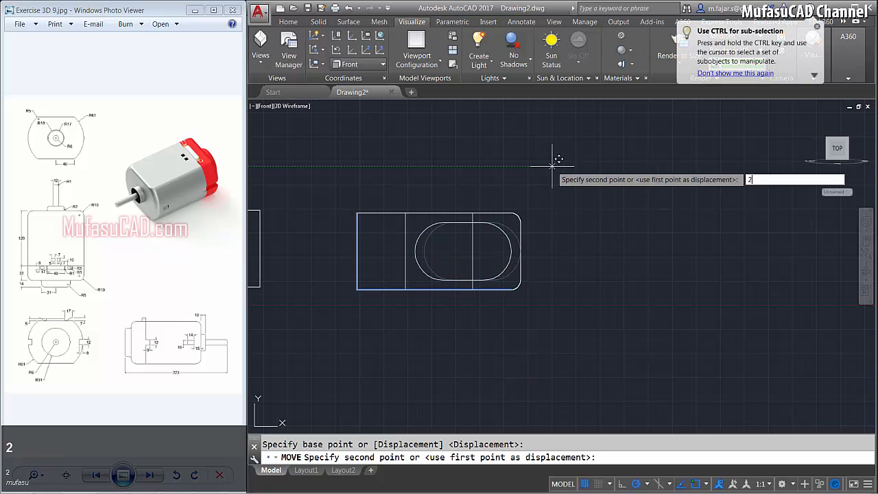
{"action": "key", "text": "space"}
- Move the slot outline along the positive Z axis until it lies clear above the curved strip
{"action": "middle_click_drag", "start_coordinate": [488, 301], "coordinate": [466, 190], "text": "shift"}
{"action": "type", "text": "m"}
{"action": "key", "text": "space"}
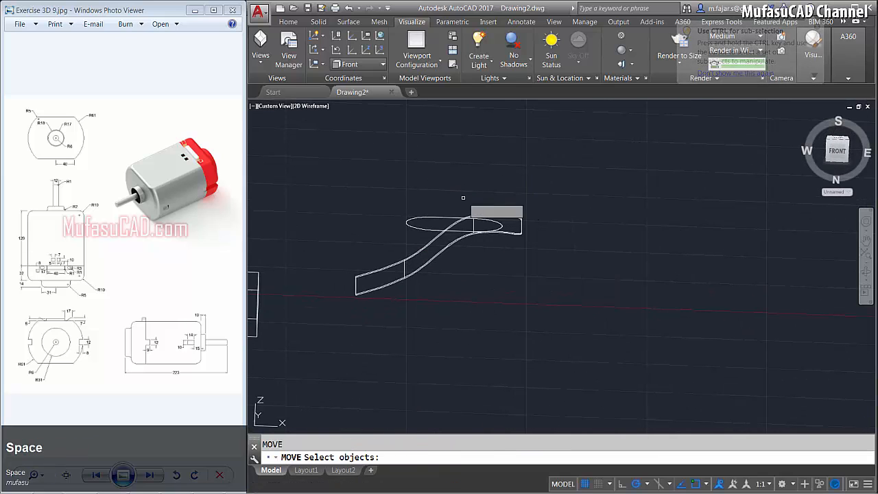
{"action": "left_click", "coordinate": [491, 247]}
{"action": "left_click", "coordinate": [388, 194]}
{"action": "key", "text": "space"}
{"action": "left_click", "coordinate": [583, 262]}
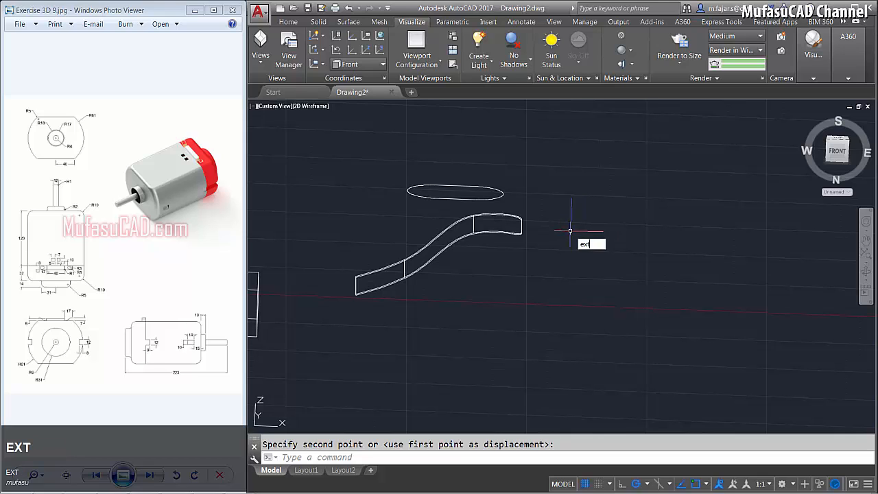
- Extrude the slot outline downward into a solid passing completely through the curved strip
{"action": "key", "text": "space"}
{"action": "left_click", "coordinate": [450, 193]}
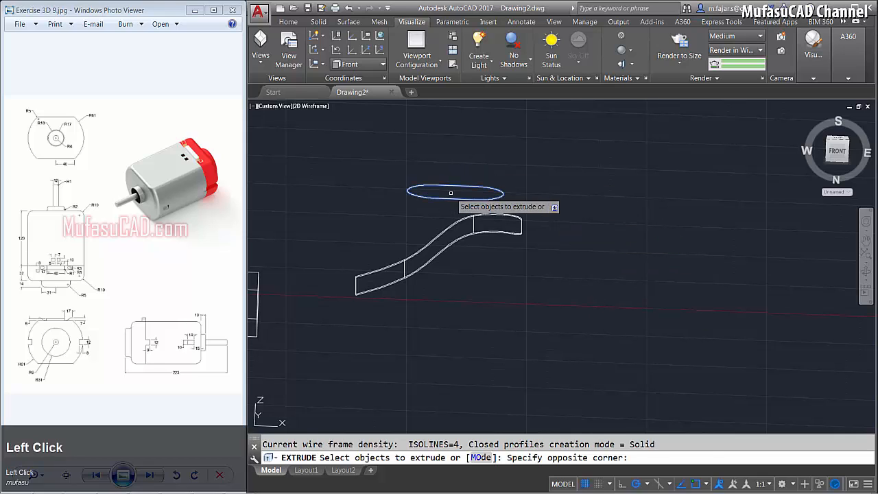
{"action": "left_click", "coordinate": [562, 196]}
{"action": "key", "text": "space"}
{"action": "left_click", "coordinate": [582, 280]}
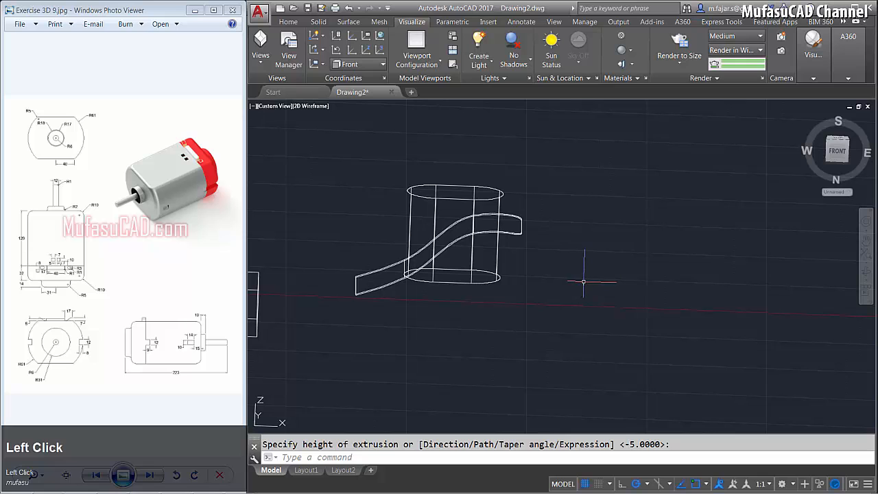
- Subtract the slot solid from the curved strip to cut the slot through it
{"action": "middle_click_drag", "start_coordinate": [463, 265], "coordinate": [461, 239], "text": "shift"}
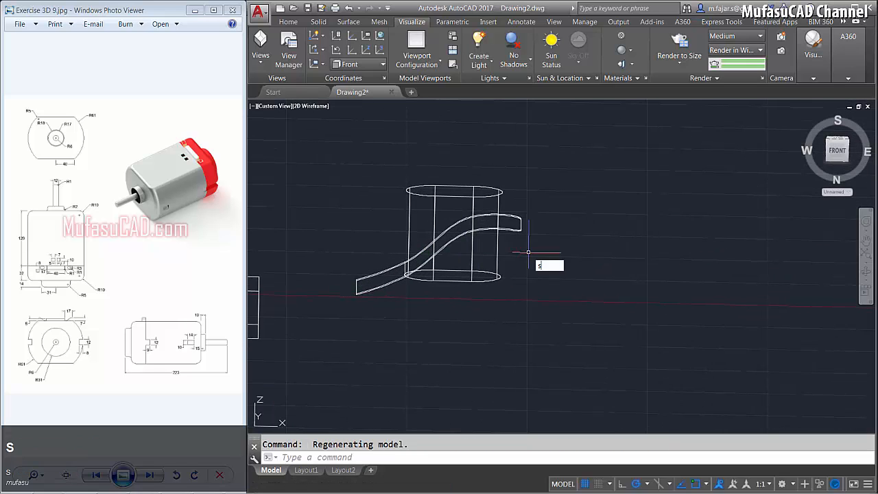
{"action": "key", "text": "Escape"}
{"action": "type", "text": "SU"}
{"action": "key", "text": "space"}
{"action": "left_click", "coordinate": [549, 213]}
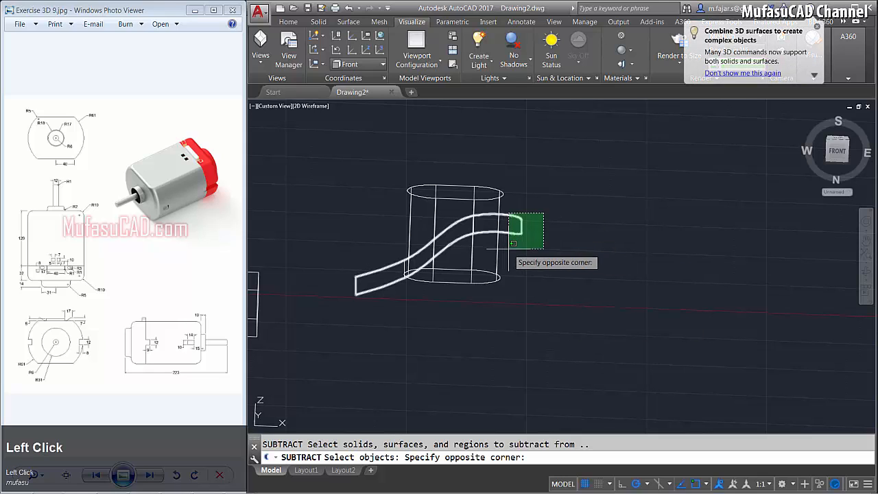
{"action": "left_click", "coordinate": [518, 251]}
{"action": "key", "text": "space"}
{"action": "left_click", "coordinate": [533, 186]}
{"action": "left_click", "coordinate": [480, 201]}
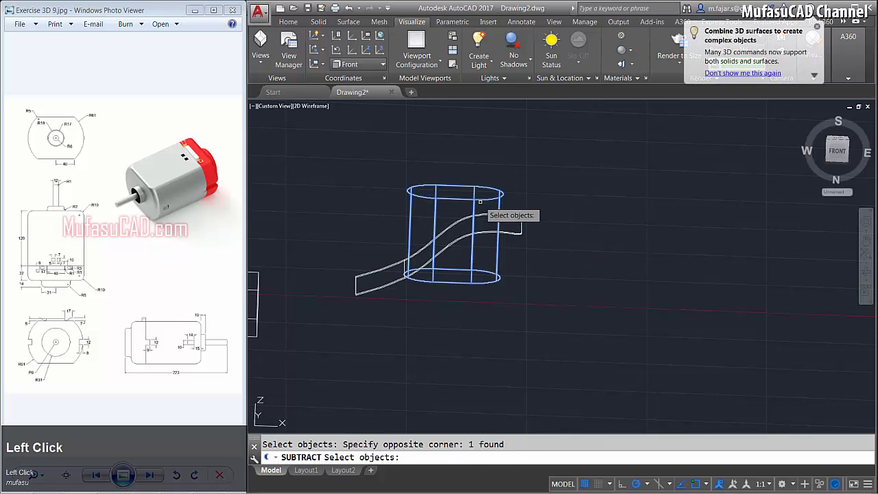
{"action": "key", "text": "space"}
{"action": "scroll", "coordinate": [445, 255], "scroll_direction": "down", "scroll_amount": 2}
{"action": "middle_click_drag", "start_coordinate": [445, 255], "coordinate": [593, 220]}
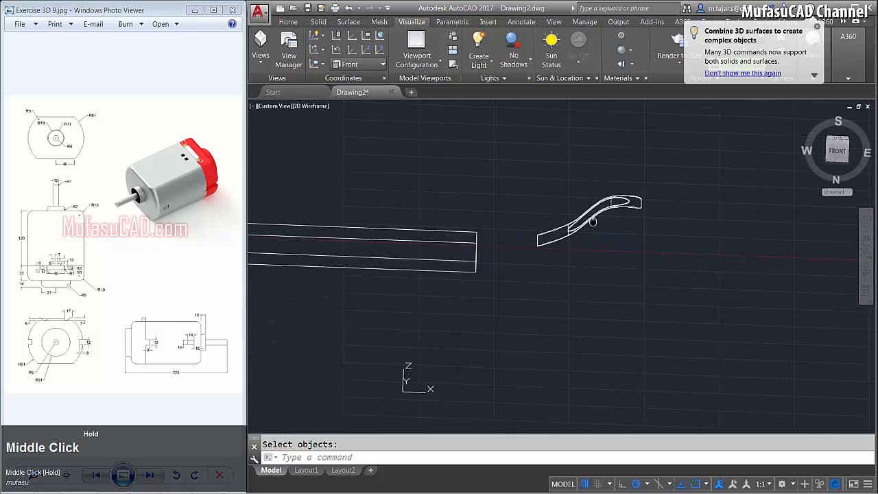
- Fillet the four short corner edges at the two ends of the long rectangular block with radius 1
{"action": "middle_click_drag", "start_coordinate": [407, 261], "coordinate": [426, 291], "text": "shift"}
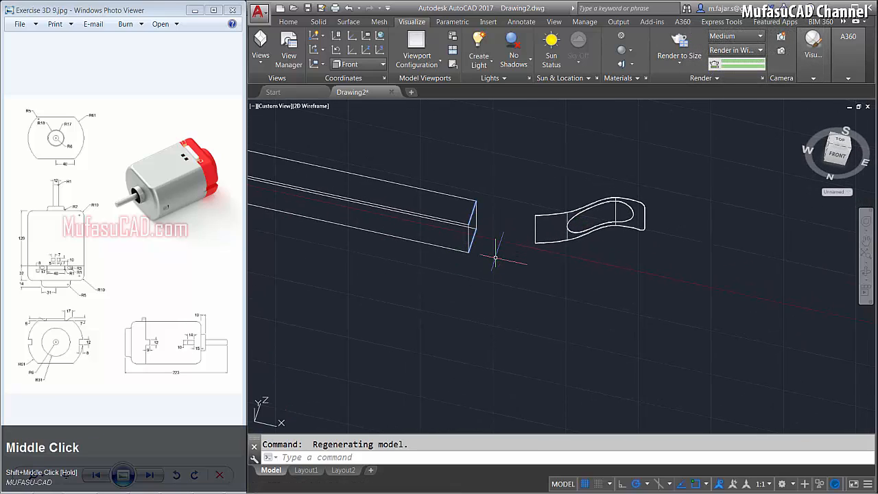
{"action": "type", "text": "FILLET"}
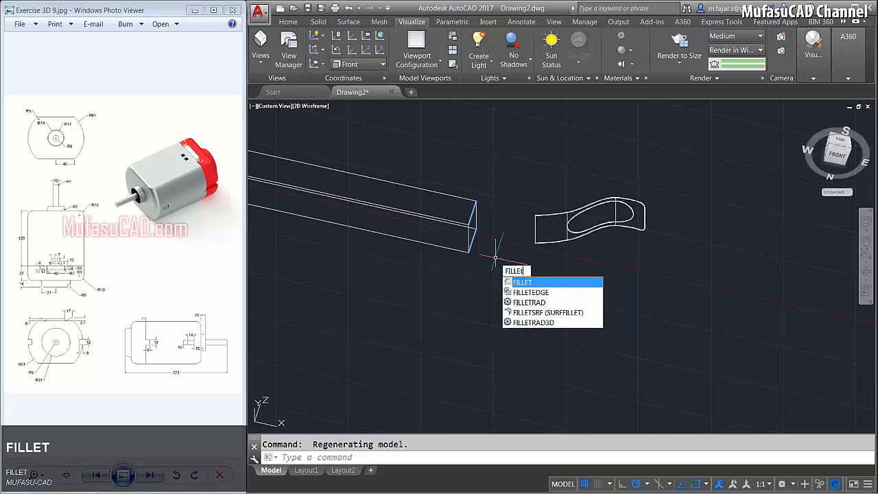
{"action": "key", "text": "space"}
{"action": "type", "text": "r"}
{"action": "key", "text": "space"}
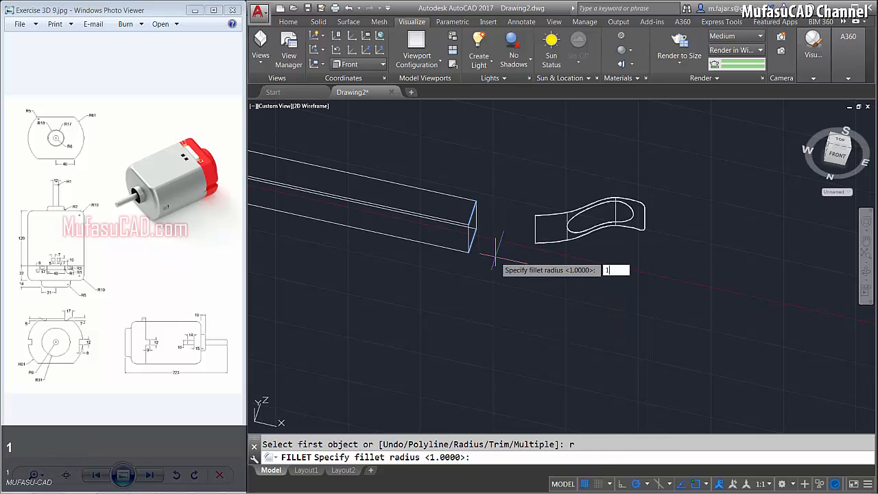
{"action": "type", "text": "1"}
{"action": "key", "text": "Return"}
{"action": "scroll", "coordinate": [460, 248], "scroll_direction": "up", "scroll_amount": 2}
{"action": "left_click", "coordinate": [473, 236]}
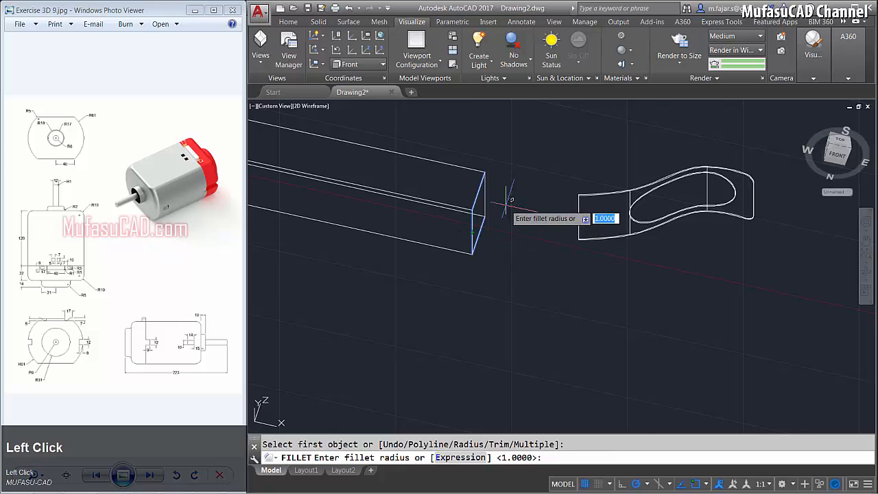
{"action": "key", "text": "space"}
{"action": "scroll", "coordinate": [480, 206], "scroll_direction": "down", "scroll_amount": 2}
{"action": "middle_click_drag", "start_coordinate": [473, 220], "coordinate": [414, 258]}
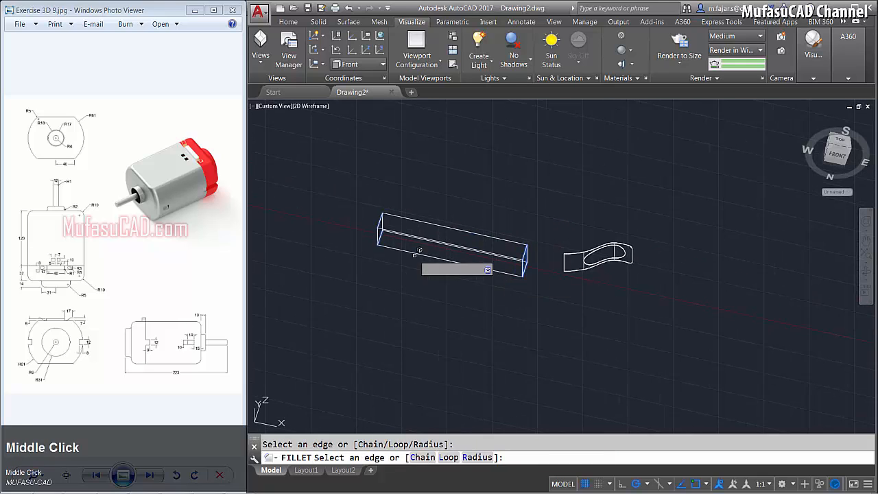
{"action": "scroll", "coordinate": [396, 227], "scroll_direction": "up", "scroll_amount": 3}
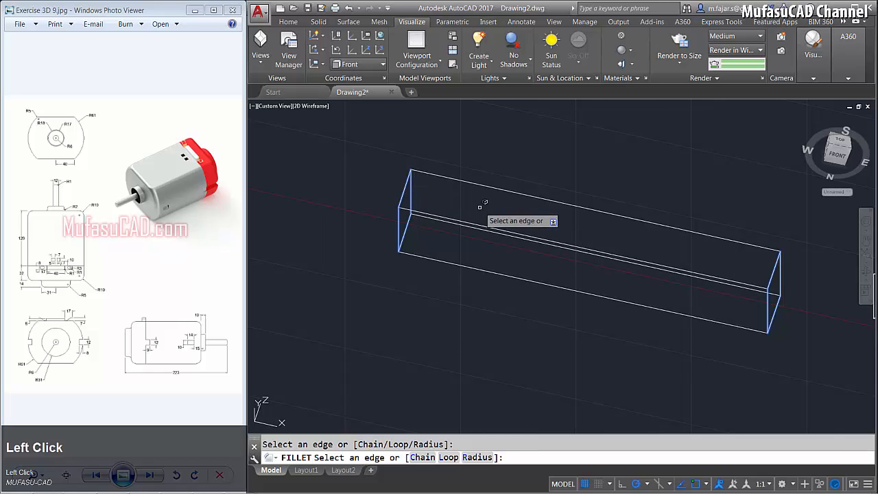
{"action": "key", "text": "space"}
{"action": "scroll", "coordinate": [505, 213], "scroll_direction": "down", "scroll_amount": 2}
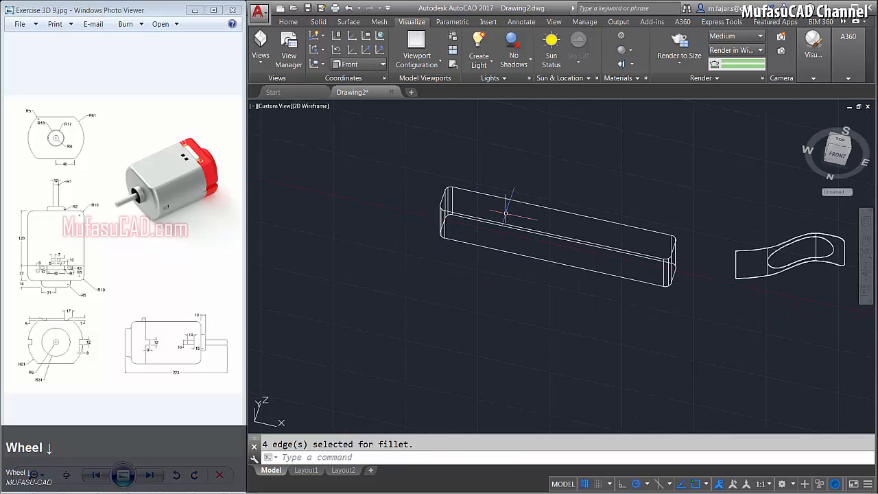
- Move the slotted strip by its lower end corner onto the lower corner at the near end of the rounded block
{"action": "middle_click_drag", "start_coordinate": [617, 251], "coordinate": [601, 287]}
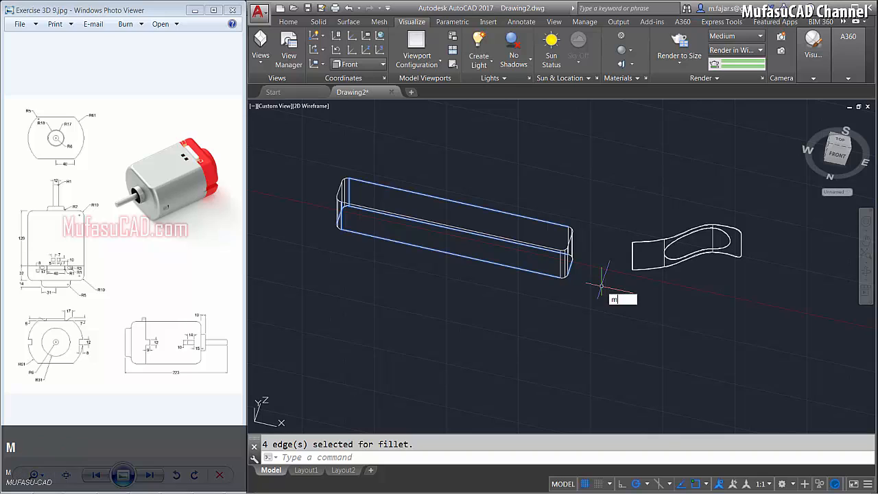
{"action": "key", "text": "space"}
{"action": "left_click", "coordinate": [716, 304]}
{"action": "left_click", "coordinate": [683, 216]}
{"action": "key", "text": "space"}
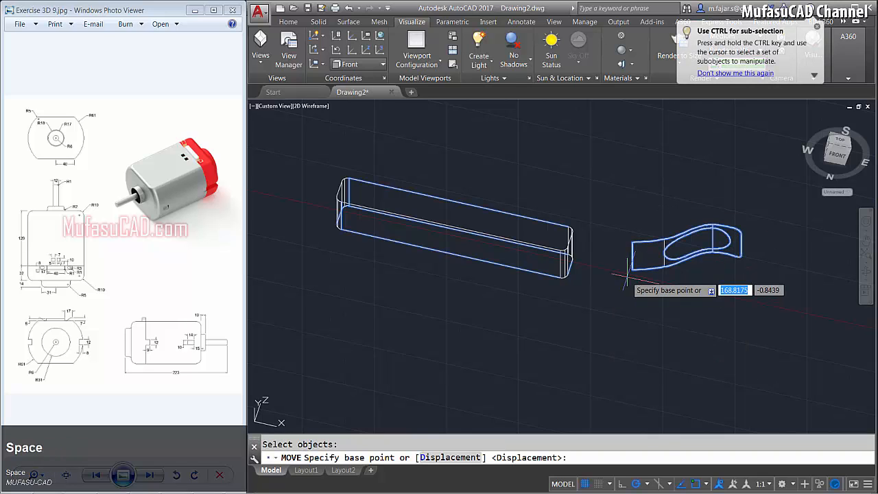
{"action": "scroll", "coordinate": [625, 273], "scroll_direction": "up", "scroll_amount": 4}
{"action": "left_click", "coordinate": [650, 237]}
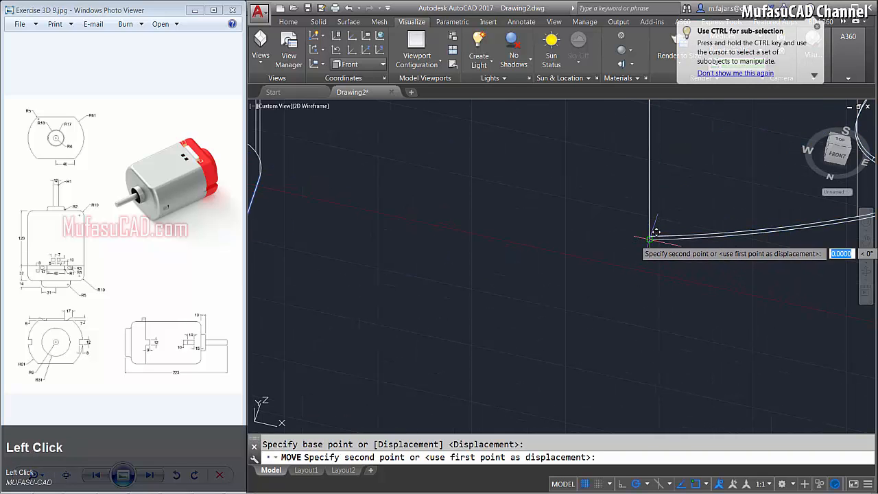
{"action": "scroll", "coordinate": [542, 268], "scroll_direction": "down", "scroll_amount": 2}
{"action": "scroll", "coordinate": [490, 270], "scroll_direction": "up", "scroll_amount": 4}
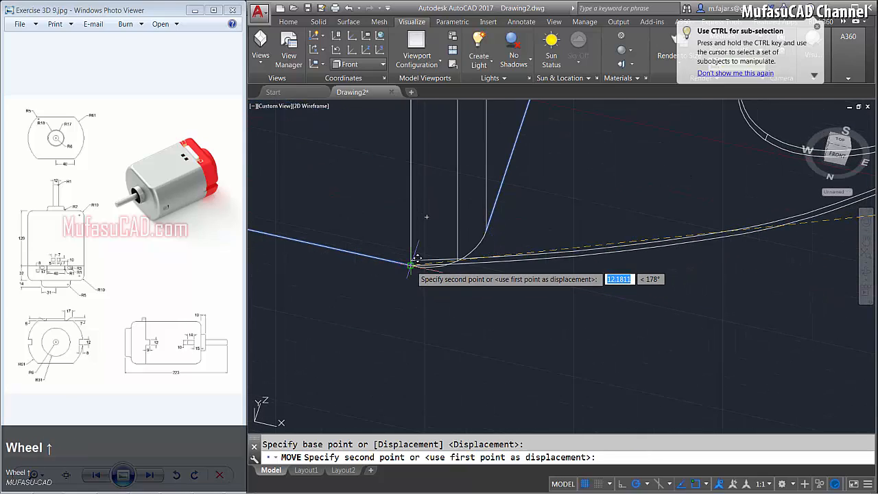
{"action": "left_click", "coordinate": [414, 262]}
{"action": "scroll", "coordinate": [505, 262], "scroll_direction": "down", "scroll_amount": 5}
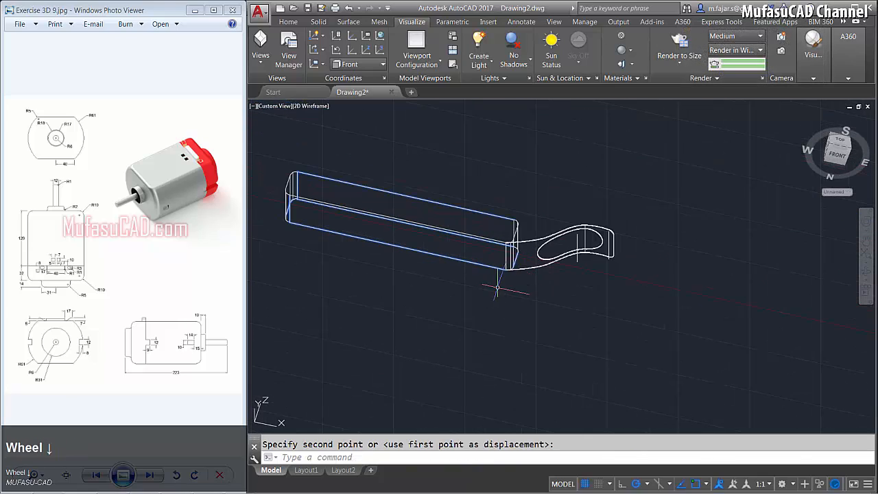
- Switch to the Front view and mirror the slotted strip about the block's vertical midline, keeping the original
{"action": "middle_click_drag", "start_coordinate": [497, 289], "coordinate": [371, 188], "text": "shift"}
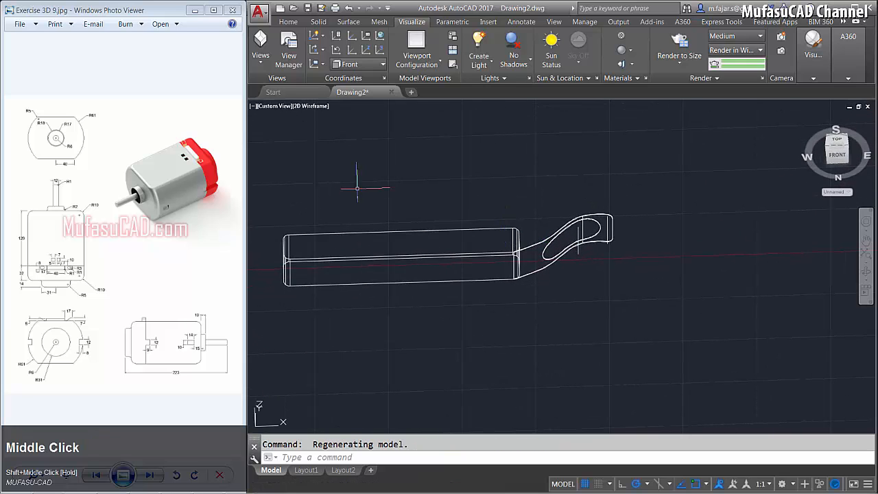
{"action": "left_click", "coordinate": [275, 107]}
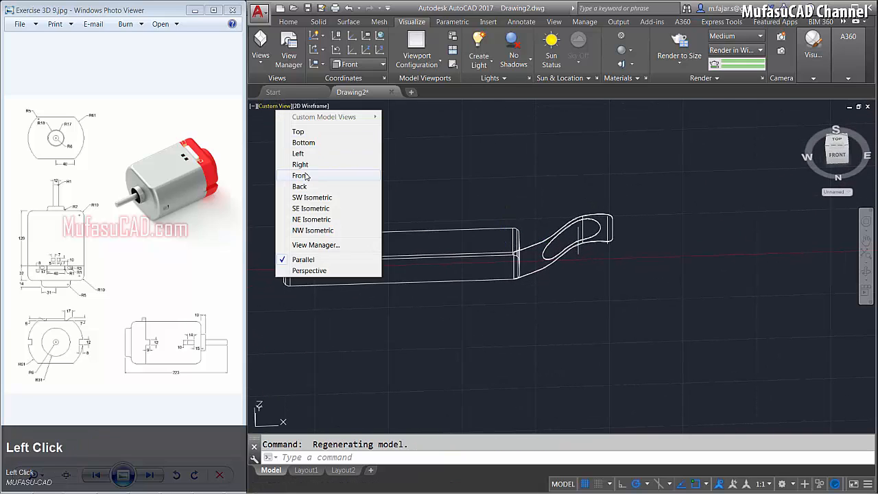
{"action": "left_click", "coordinate": [302, 175]}
{"action": "middle_click_drag", "start_coordinate": [339, 186], "coordinate": [269, 123]}
{"action": "scroll", "coordinate": [585, 306], "scroll_direction": "up", "scroll_amount": 3}
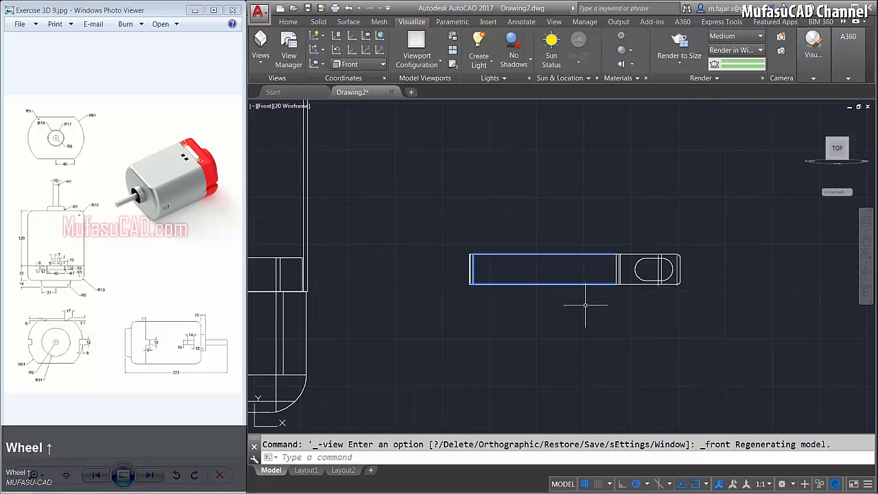
{"action": "key", "text": "space"}
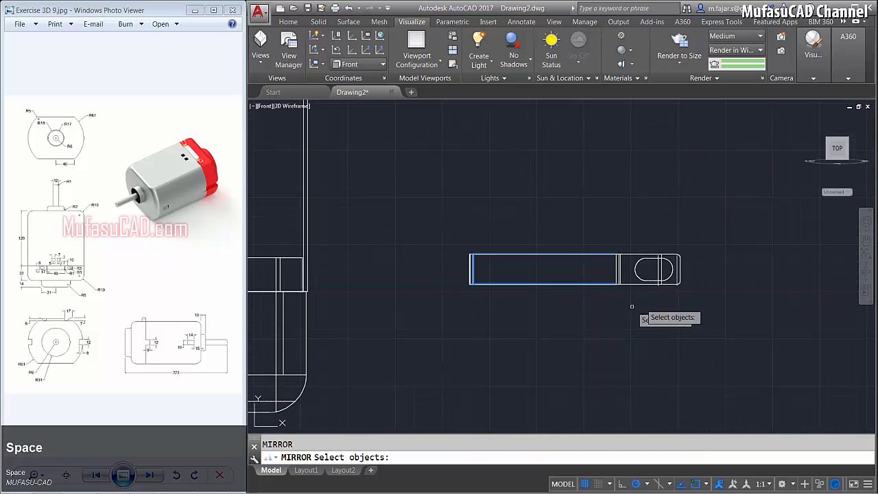
{"action": "left_click", "coordinate": [700, 227]}
{"action": "left_click", "coordinate": [638, 314]}
{"action": "key", "text": "space"}
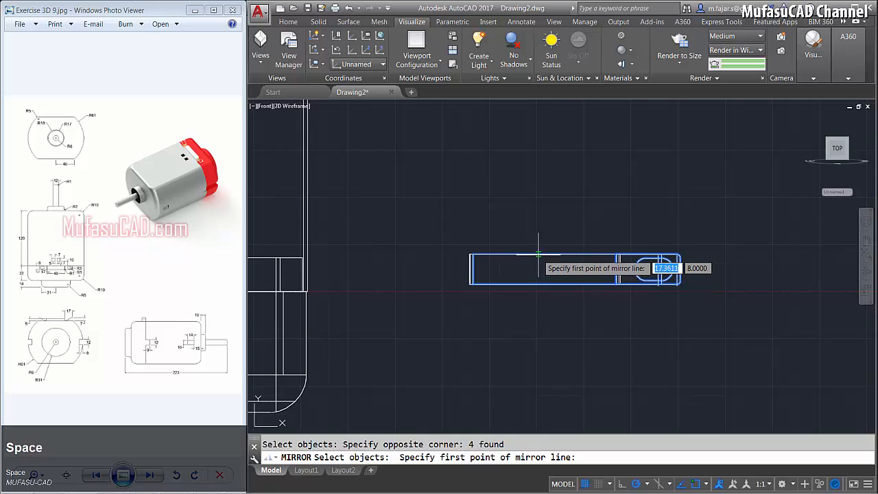
{"action": "left_click", "coordinate": [544, 254]}
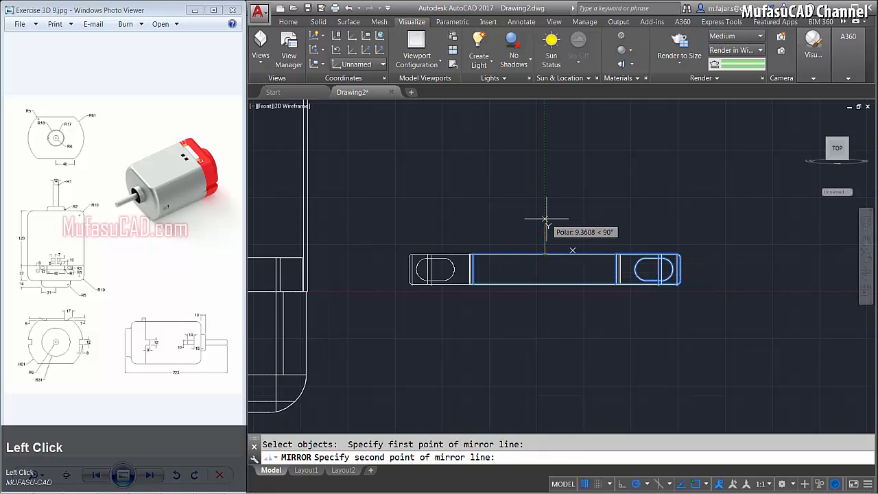
{"action": "left_click", "coordinate": [546, 221]}
{"action": "key", "text": "space"}
{"action": "scroll", "coordinate": [557, 241], "scroll_direction": "down", "scroll_amount": 5}
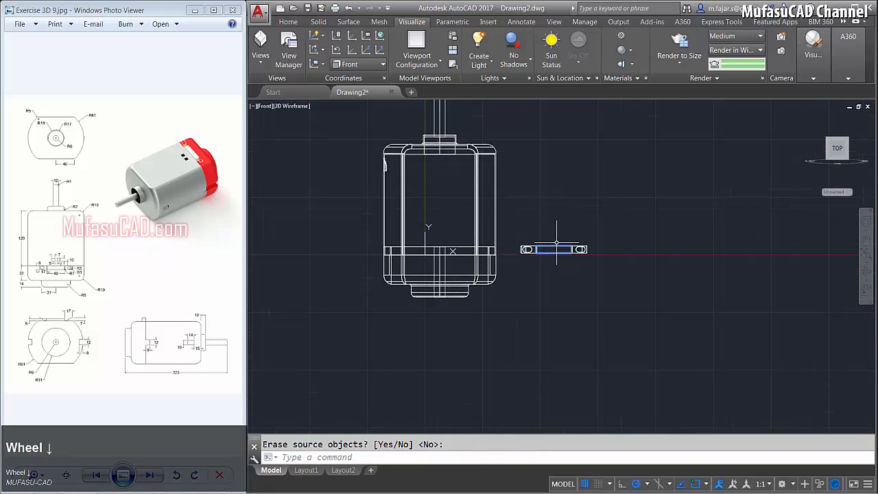
- Move the block with both slotted strips onto the flat face of the motor's end cap, aligned at the joint edge's midpoint
{"action": "middle_click_drag", "start_coordinate": [532, 259], "coordinate": [559, 298], "text": "shift"}
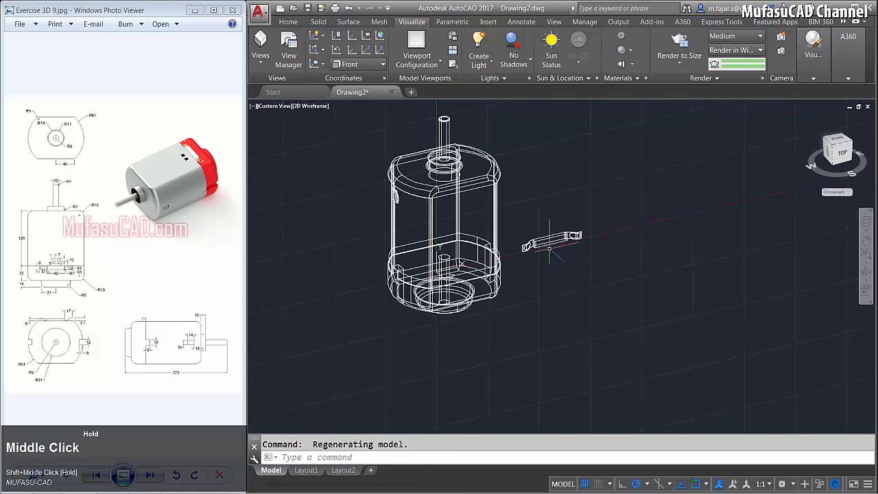
{"action": "scroll", "coordinate": [548, 259], "scroll_direction": "up", "scroll_amount": 3}
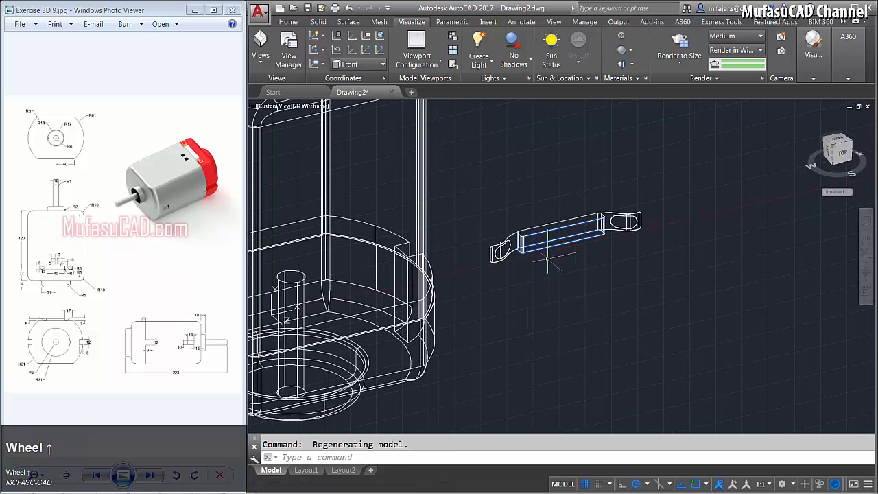
{"action": "left_click", "coordinate": [688, 186]}
{"action": "left_click", "coordinate": [492, 278]}
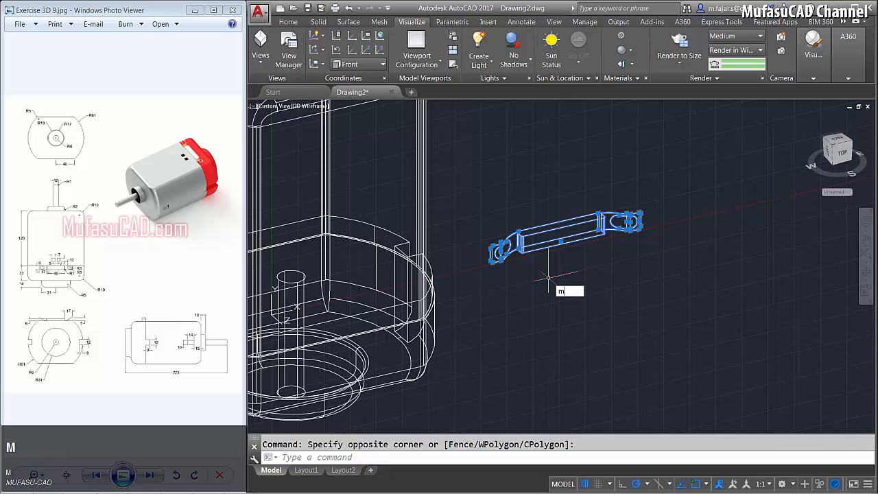
{"action": "key", "text": "space"}
{"action": "scroll", "coordinate": [569, 268], "scroll_direction": "up", "scroll_amount": 5}
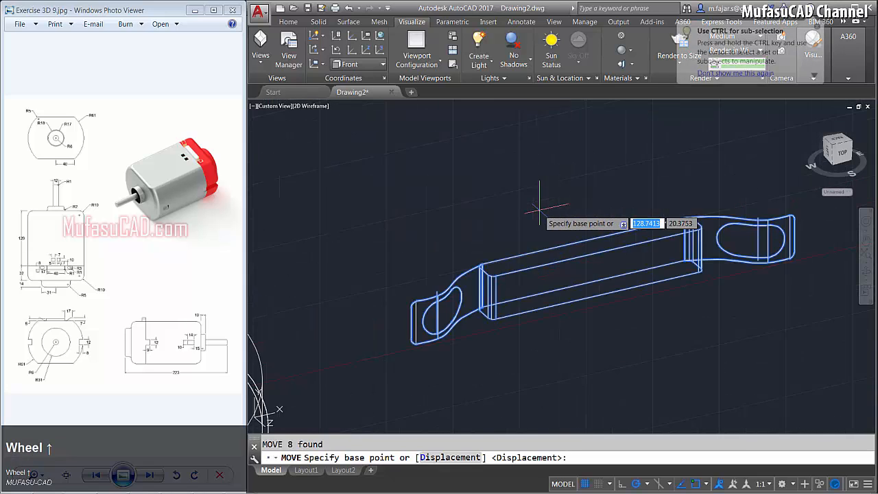
{"action": "left_click", "coordinate": [608, 260]}
{"action": "scroll", "coordinate": [613, 251], "scroll_direction": "down", "scroll_amount": 8}
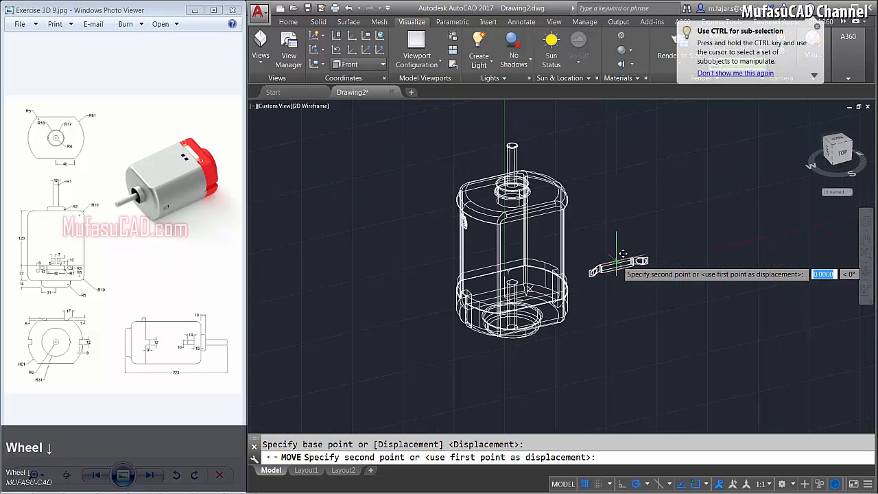
{"action": "scroll", "coordinate": [562, 284], "scroll_direction": "up", "scroll_amount": 8}
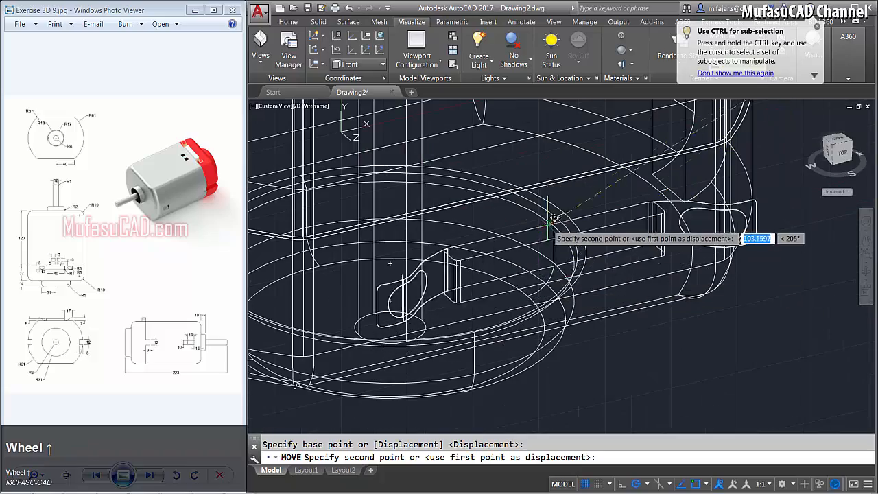
{"action": "middle_click_drag", "start_coordinate": [515, 219], "coordinate": [542, 215]}
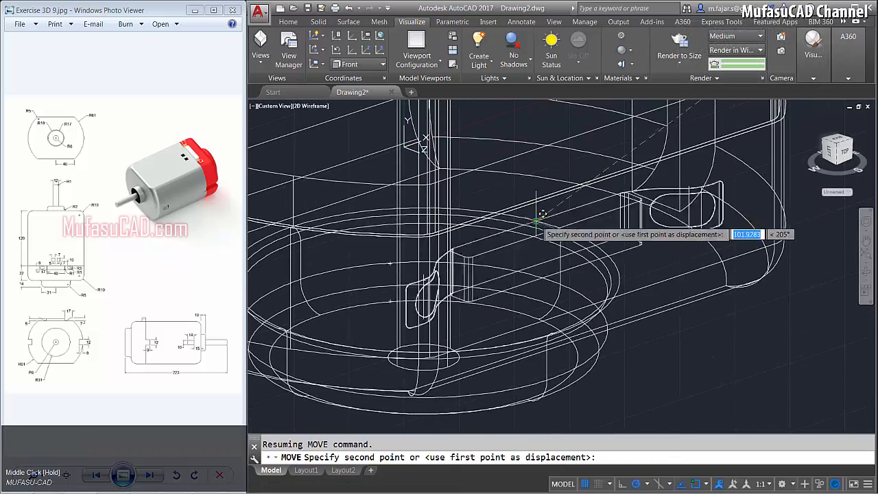
{"action": "left_click", "coordinate": [612, 172]}
{"action": "scroll", "coordinate": [693, 174], "scroll_direction": "down", "scroll_amount": 8}
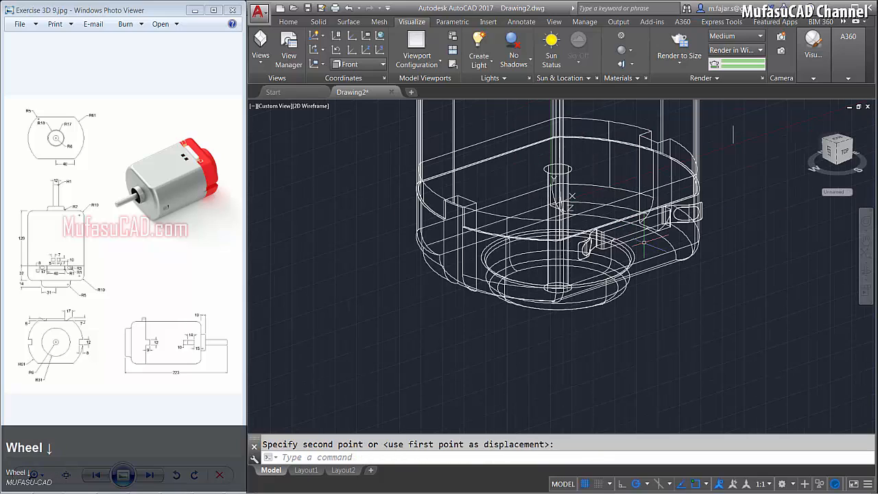
{"action": "middle_click_drag", "start_coordinate": [700, 175], "coordinate": [628, 264]}
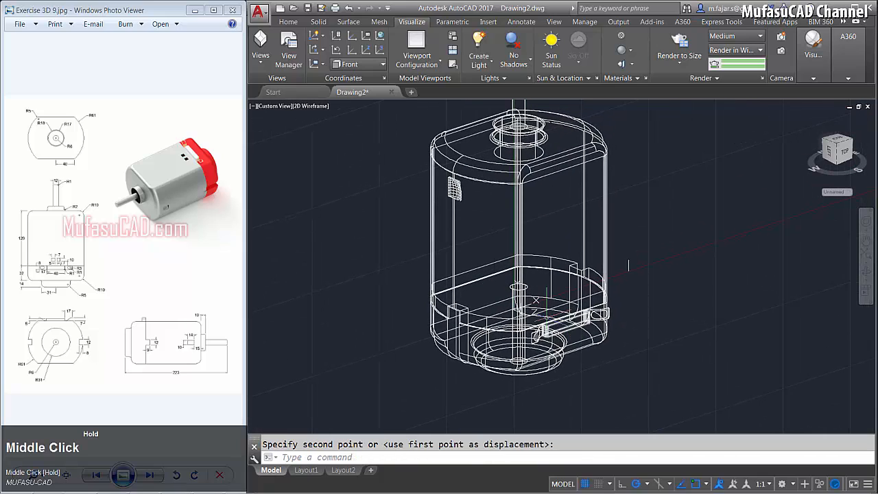
- Switch to the Front view and draw a closed 7 by 7 square from lines in the empty space beside the motor
{"action": "left_click", "coordinate": [277, 107]}
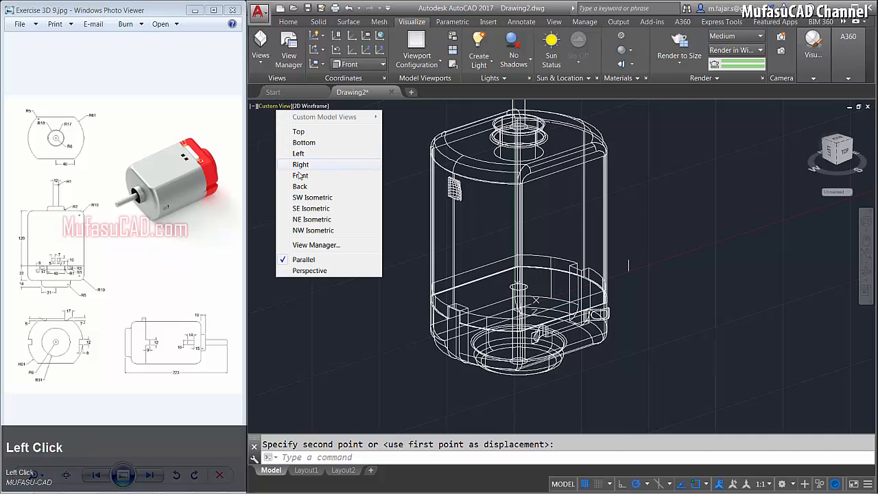
{"action": "left_click", "coordinate": [300, 176]}
{"action": "middle_click_drag", "start_coordinate": [484, 268], "coordinate": [455, 230]}
{"action": "scroll", "coordinate": [556, 260], "scroll_direction": "up", "scroll_amount": 5}
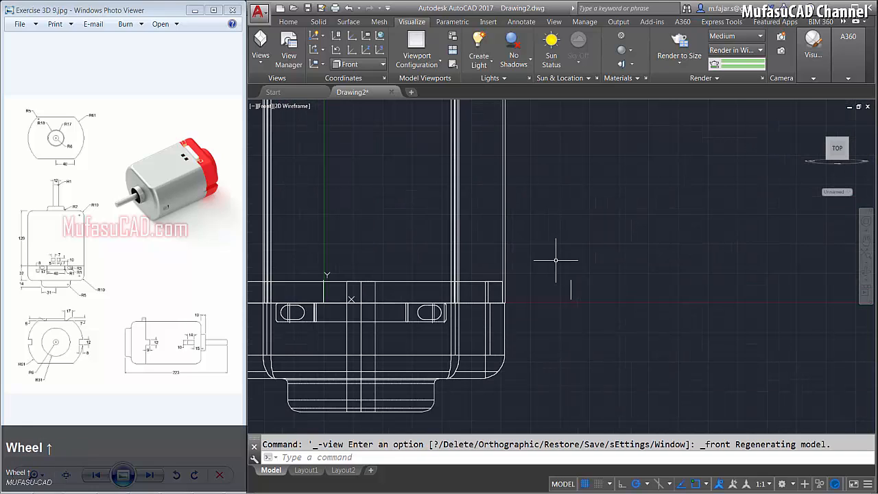
{"action": "key", "text": "space"}
{"action": "left_click", "coordinate": [573, 168]}
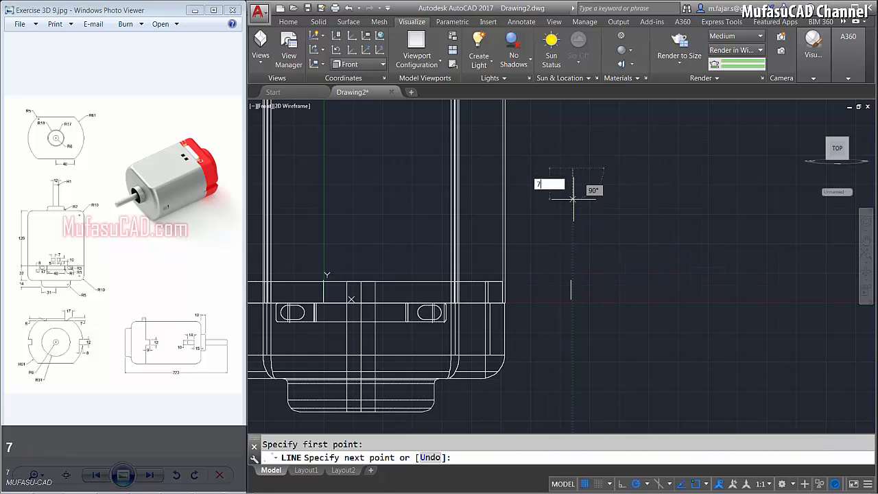
{"action": "key", "text": "space"}
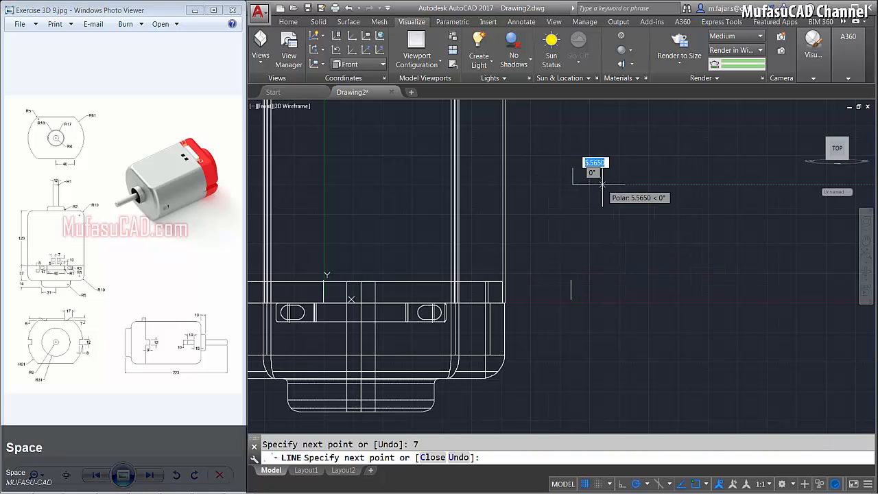
{"action": "key", "text": "space"}
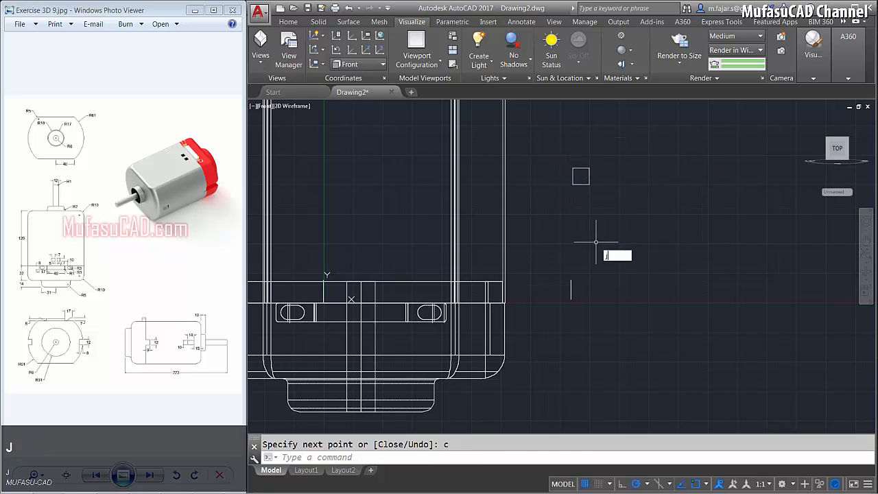
- Join the square's four lines into a single polyline
{"action": "key", "text": "space"}
{"action": "left_click", "coordinate": [607, 148]}
{"action": "left_click", "coordinate": [560, 206]}
{"action": "key", "text": "space"}
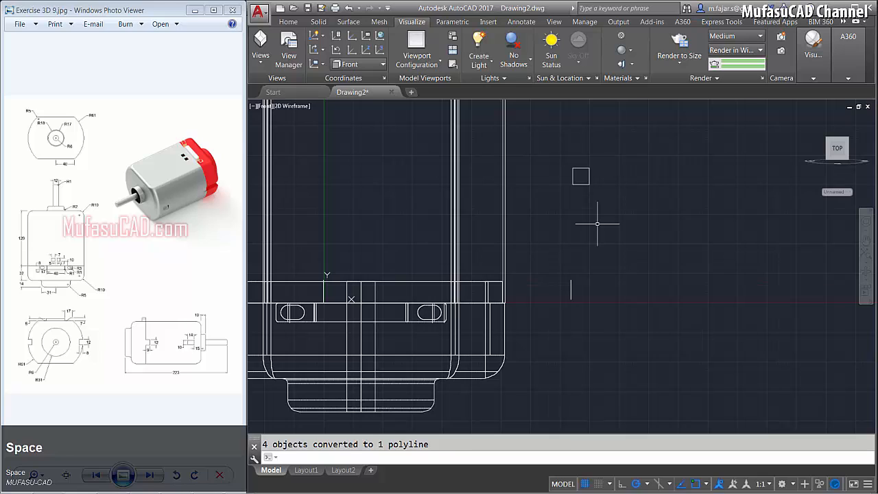
- Copy the square 12 units horizontally to make a second square beside it
{"action": "type", "text": "ct o"}
{"action": "key", "text": "space"}
{"action": "left_click", "coordinate": [609, 136]}
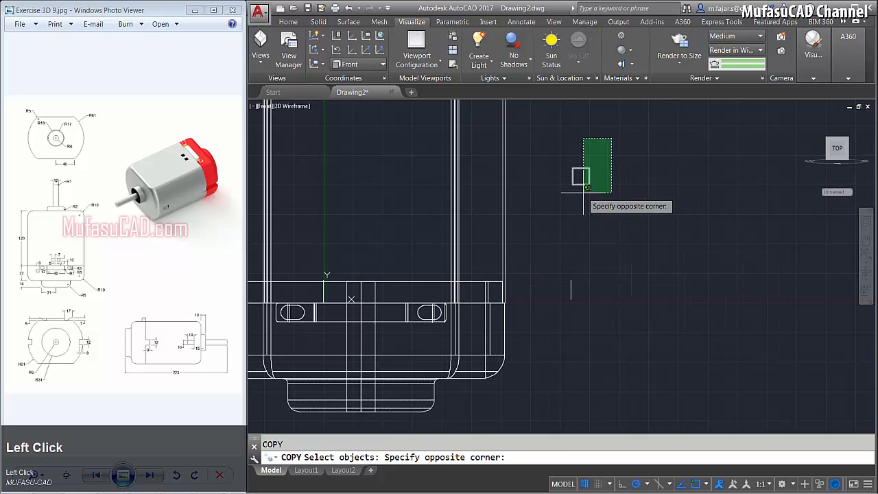
{"action": "left_click", "coordinate": [563, 203]}
{"action": "key", "text": "space"}
{"action": "left_click", "coordinate": [563, 217]}
{"action": "type", "text": "12"}
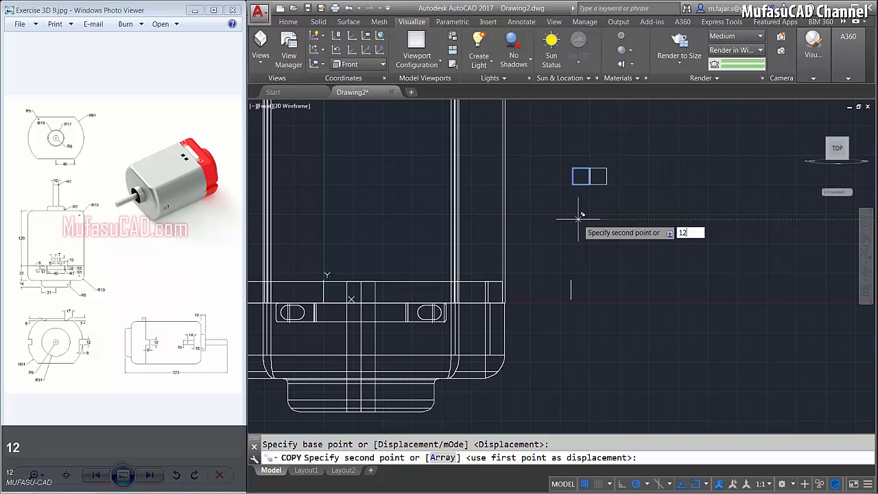
{"action": "key", "text": "space"}
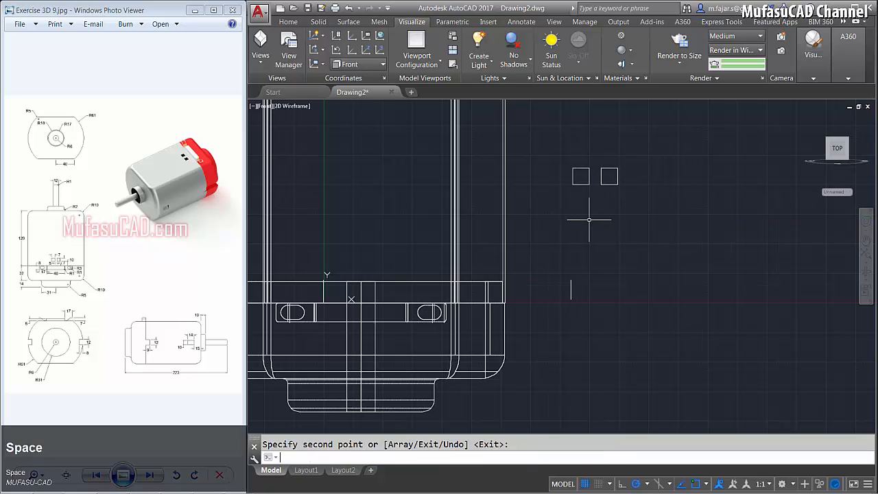
- Draw a line between the facing lower corners of the two squares
{"action": "type", "text": "l"}
{"action": "key", "text": "space"}
{"action": "left_click", "coordinate": [582, 177]}
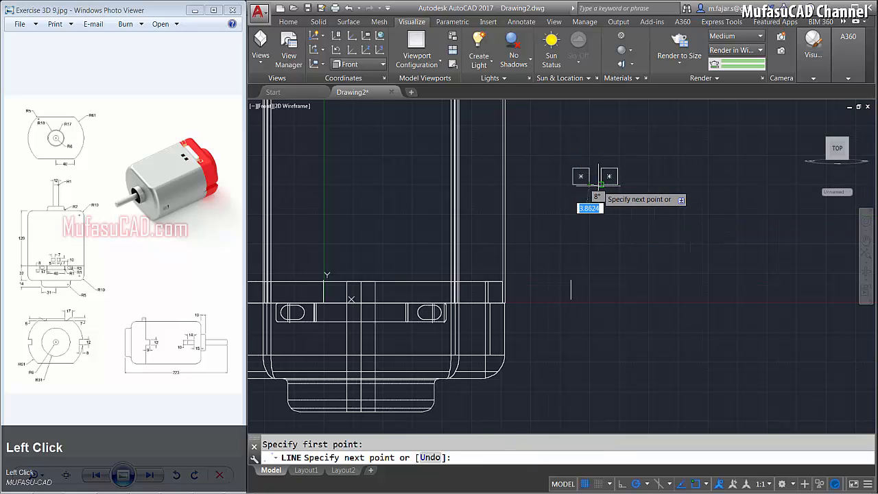
{"action": "key", "text": "space"}
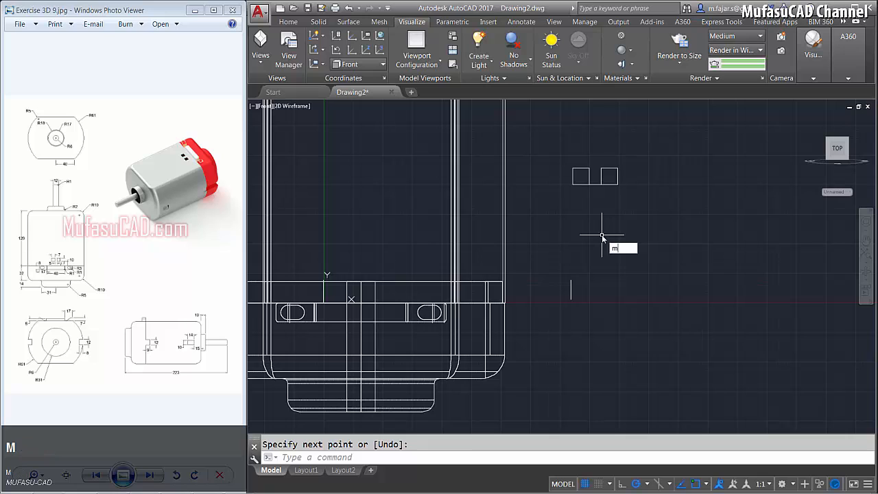
- Move the pair of squares by the midpoint of their connecting line onto the midpoint of the end cap's joint edge
{"action": "type", "text": "m"}
{"action": "key", "text": "space"}
{"action": "left_click", "coordinate": [647, 150]}
{"action": "left_click", "coordinate": [569, 180]}
{"action": "key", "text": "space"}
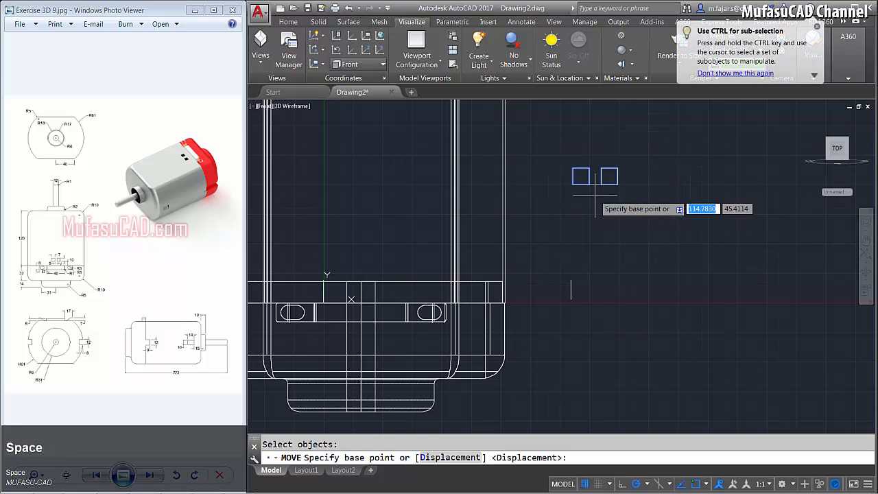
{"action": "left_click", "coordinate": [595, 185]}
{"action": "scroll", "coordinate": [601, 230], "scroll_direction": "down", "scroll_amount": 2}
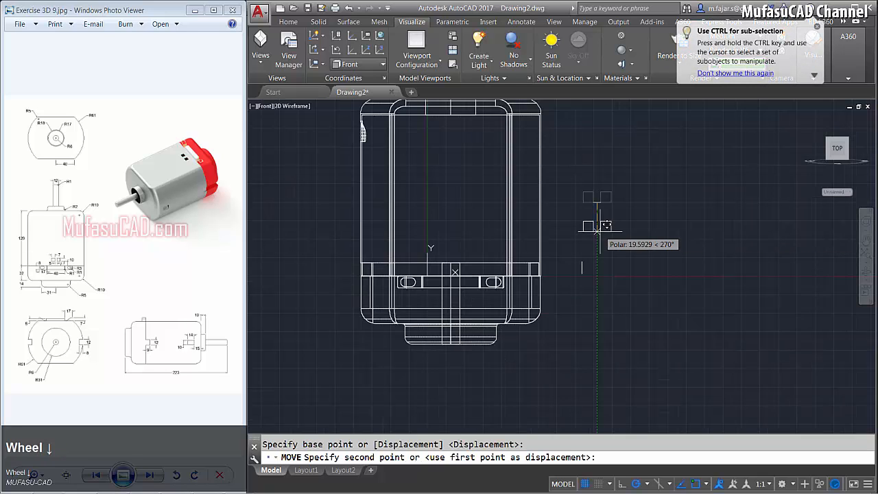
{"action": "middle_click_drag", "start_coordinate": [599, 232], "coordinate": [608, 229]}
{"action": "scroll", "coordinate": [468, 289], "scroll_direction": "up", "scroll_amount": 2}
{"action": "scroll", "coordinate": [474, 281], "scroll_direction": "up", "scroll_amount": 3}
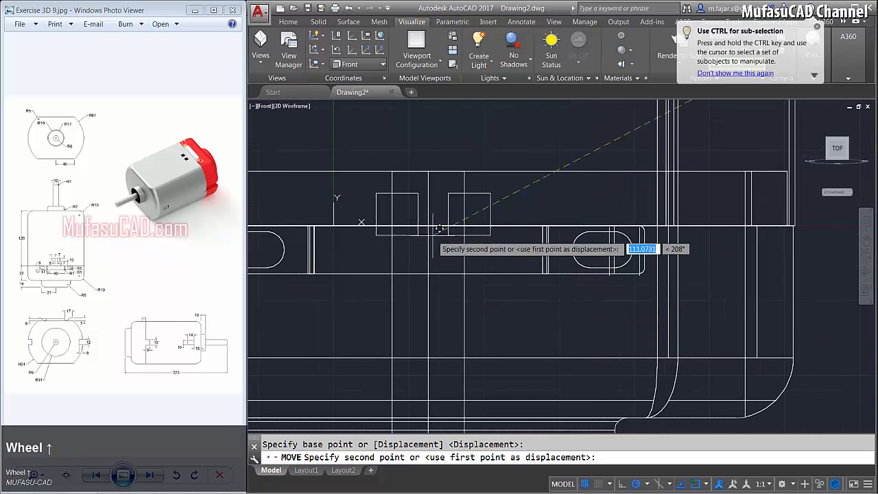
{"action": "left_click", "coordinate": [430, 224]}
- Move both squares 10 units up along the motor's axis from the end cap's joint edge
{"action": "middle_click_drag", "start_coordinate": [430, 225], "coordinate": [544, 291], "text": "shift"}
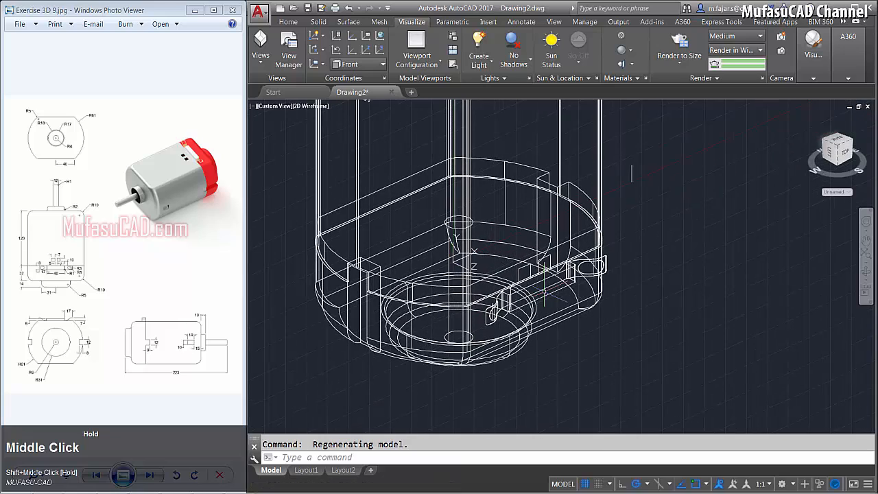
{"action": "key", "text": "Return"}
{"action": "scroll", "coordinate": [583, 292], "scroll_direction": "up", "scroll_amount": 4}
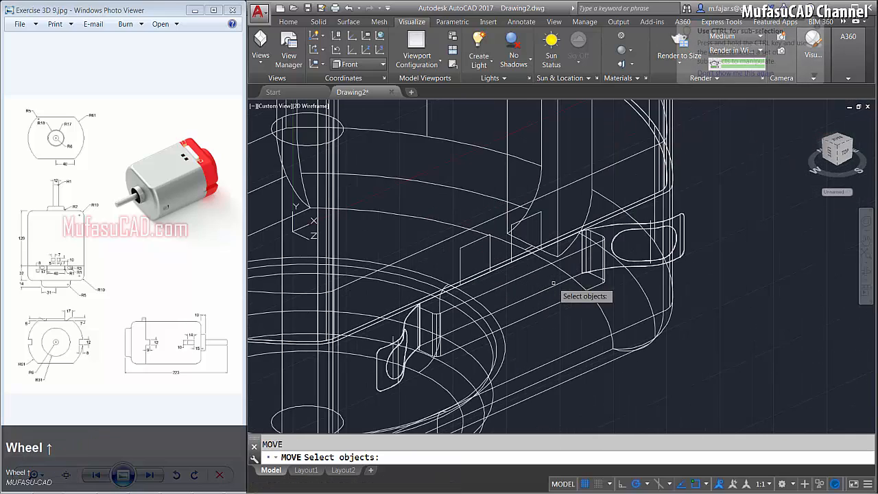
{"action": "left_click", "coordinate": [525, 234]}
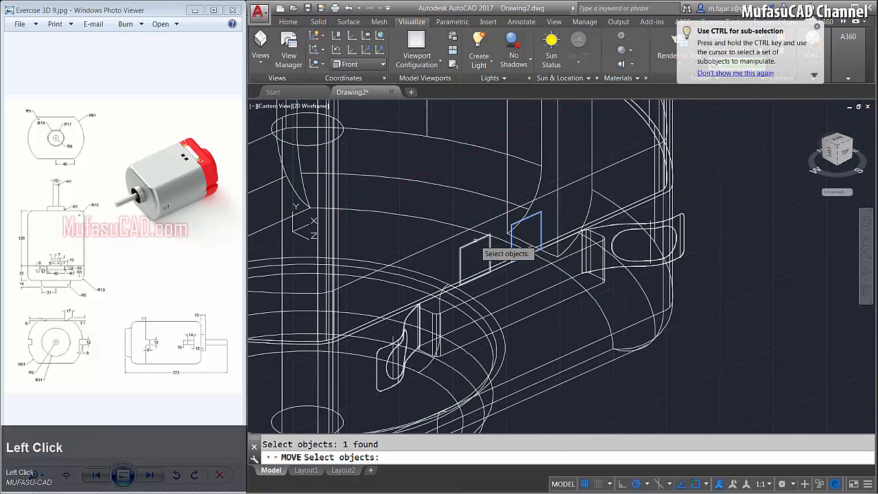
{"action": "key", "text": "Return"}
{"action": "left_click", "coordinate": [725, 274]}
{"action": "type", "text": "10"}
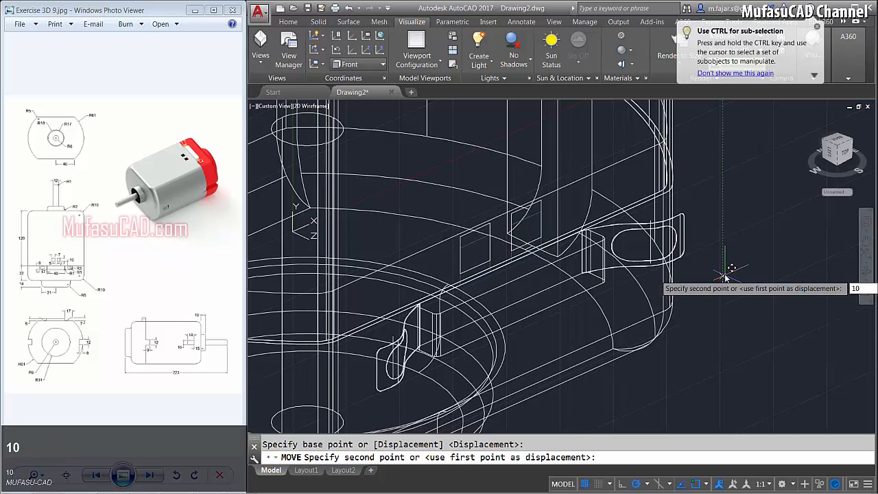
{"action": "key", "text": "space"}
- Extrude both squares about 57 units so the bars extend out past the flat side of the motor
{"action": "scroll", "coordinate": [699, 291], "scroll_direction": "down", "scroll_amount": 2}
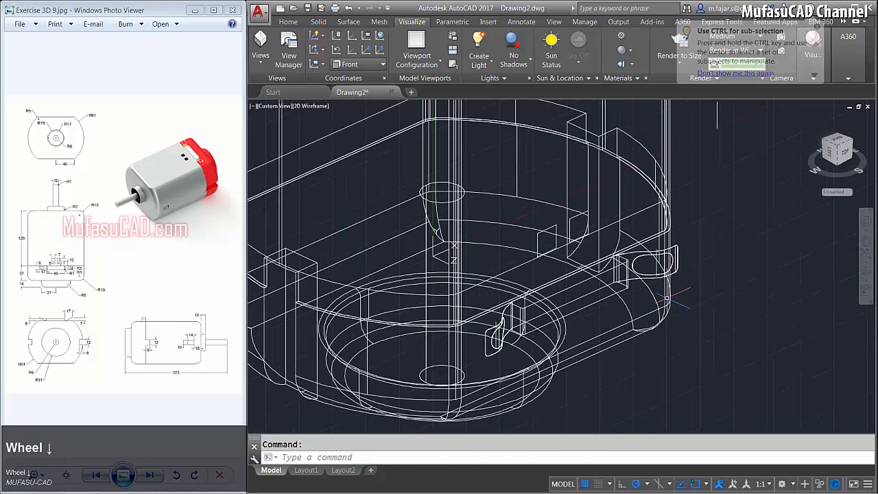
{"action": "type", "text": "ext"}
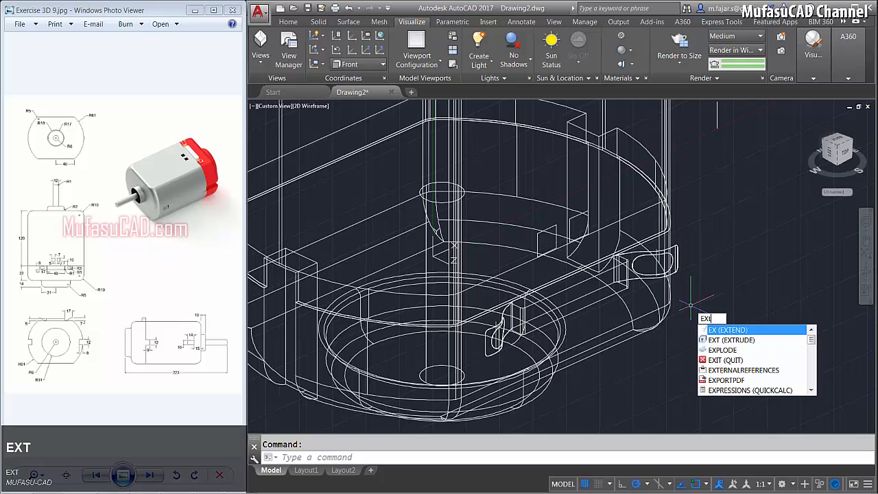
{"action": "key", "text": "space"}
{"action": "left_click", "coordinate": [553, 227]}
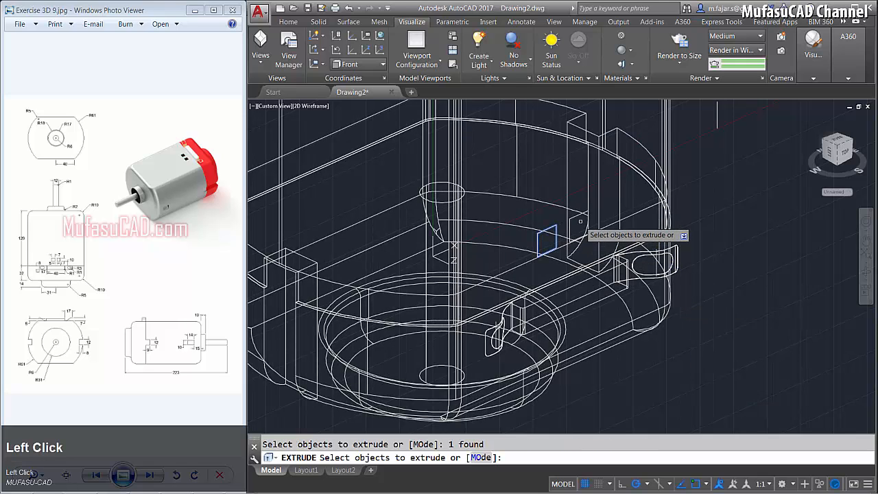
{"action": "left_click", "coordinate": [576, 218]}
{"action": "key", "text": "space"}
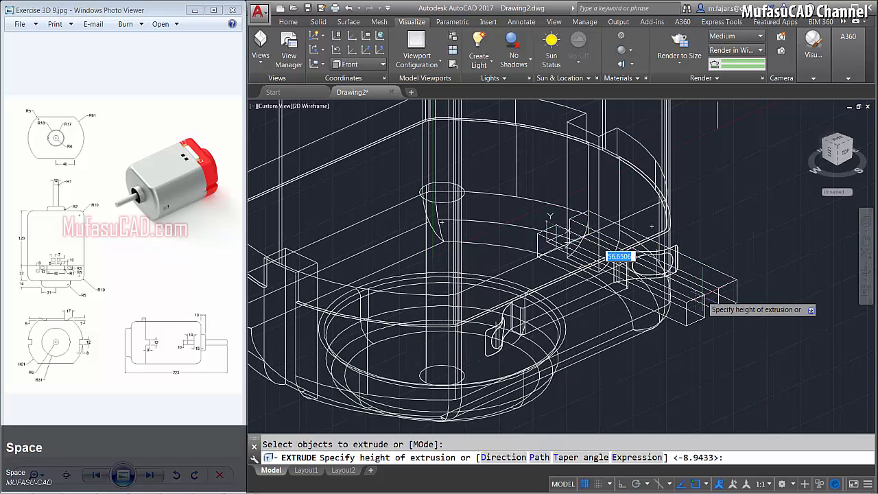
{"action": "left_click", "coordinate": [721, 296]}
- Move both extruded bars a short distance inward along their length so they still pass through the housing's flat wall
{"action": "type", "text": "m"}
{"action": "left_click", "coordinate": [745, 323]}
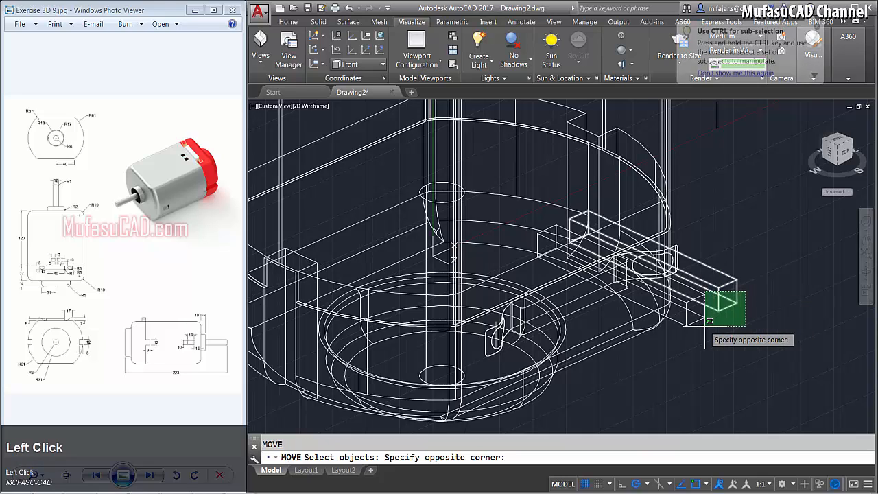
{"action": "left_click", "coordinate": [704, 290]}
{"action": "key", "text": "space"}
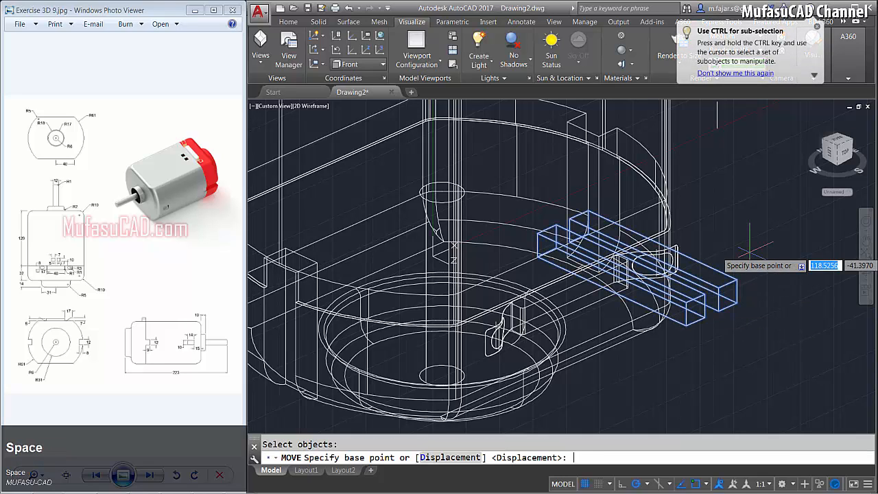
{"action": "left_click", "coordinate": [752, 245]}
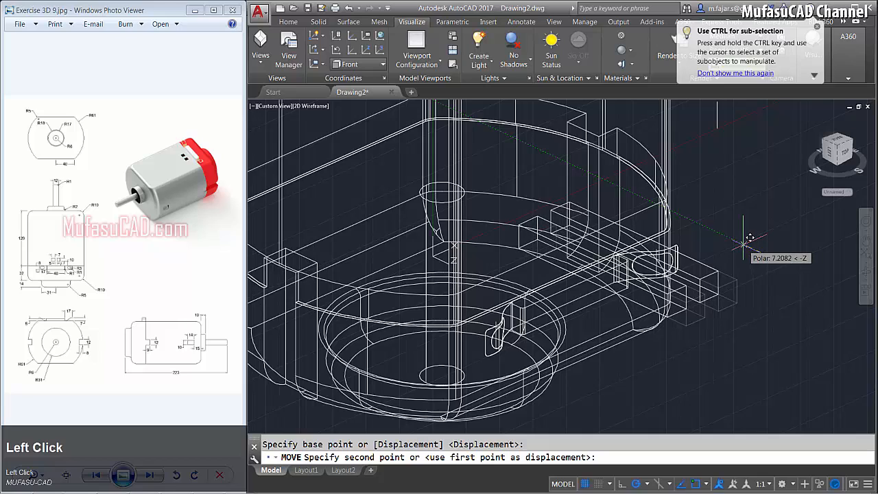
{"action": "left_click", "coordinate": [741, 242]}
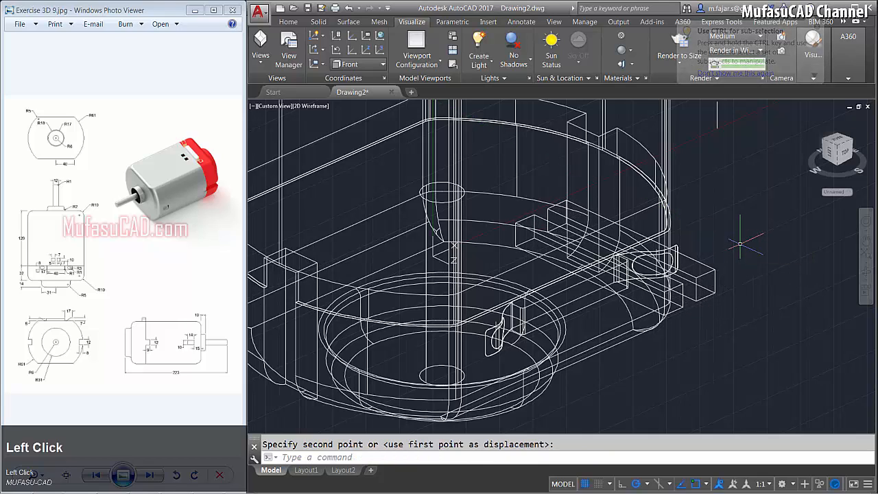
- Subtract the two square bars from the motor housing to cut two square holes in its flat wall
{"action": "type", "text": "Su"}
{"action": "key", "text": "space"}
{"action": "left_click", "coordinate": [671, 137]}
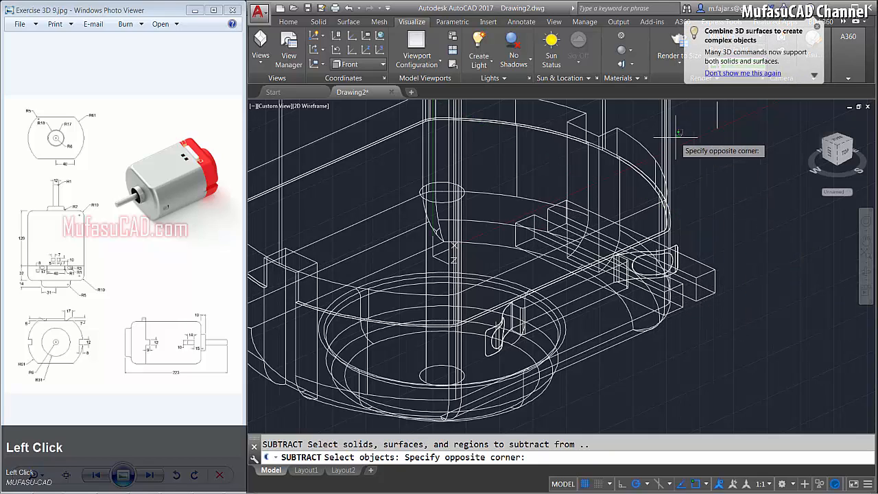
{"action": "left_click", "coordinate": [695, 159]}
{"action": "key", "text": "space"}
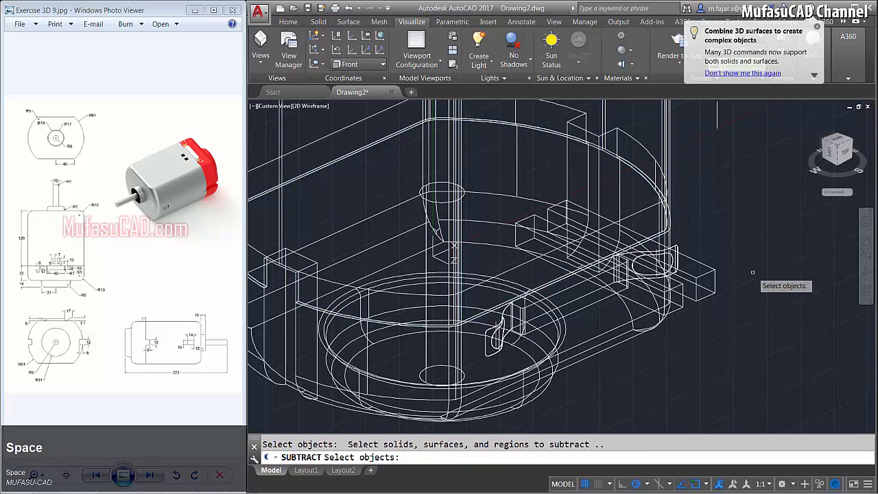
{"action": "left_click", "coordinate": [698, 280]}
{"action": "left_click", "coordinate": [695, 278]}
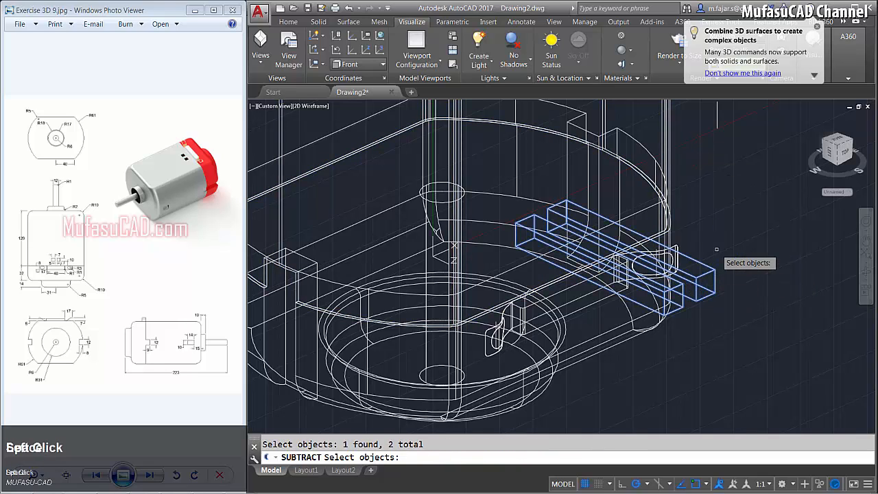
{"action": "key", "text": "space"}
- In the front view, draw a short vertical line downward from the upper outer corner of the housing's side notch
{"action": "middle_click_drag", "start_coordinate": [500, 167], "coordinate": [553, 193]}
{"action": "scroll", "coordinate": [487, 183], "scroll_direction": "down", "scroll_amount": 2}
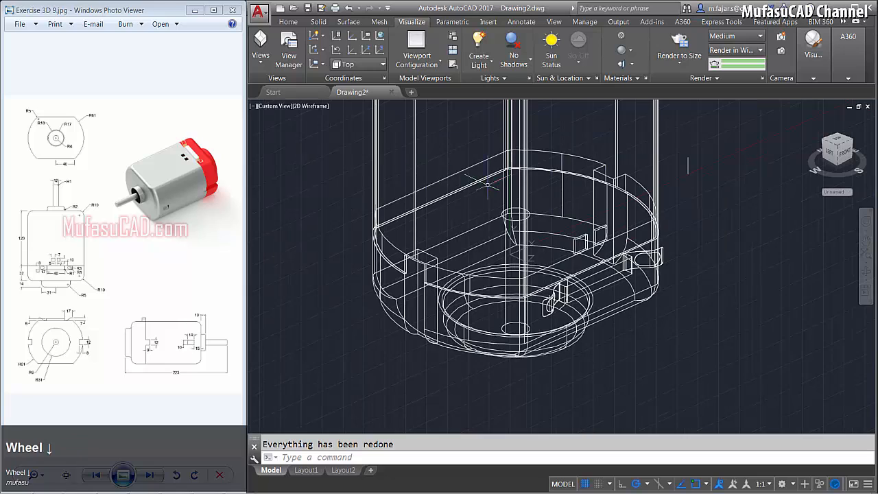
{"action": "left_click", "coordinate": [279, 106]}
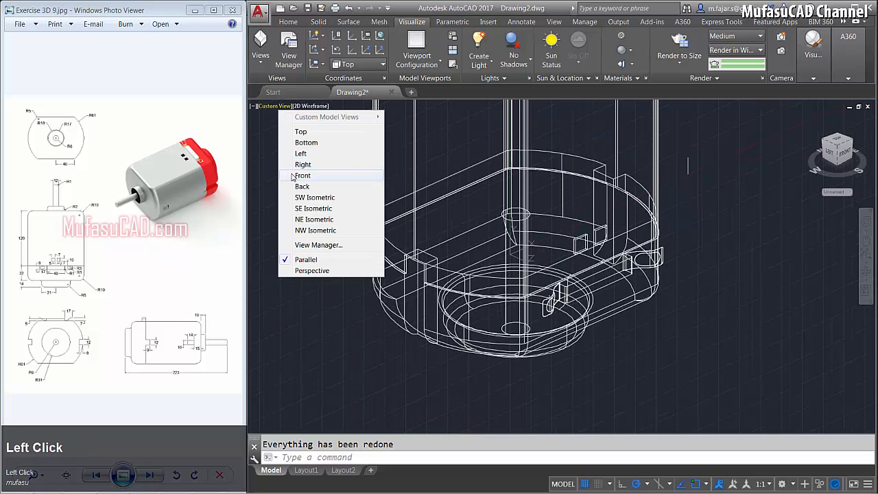
{"action": "left_click", "coordinate": [295, 176]}
{"action": "middle_click_drag", "start_coordinate": [487, 300], "coordinate": [464, 250]}
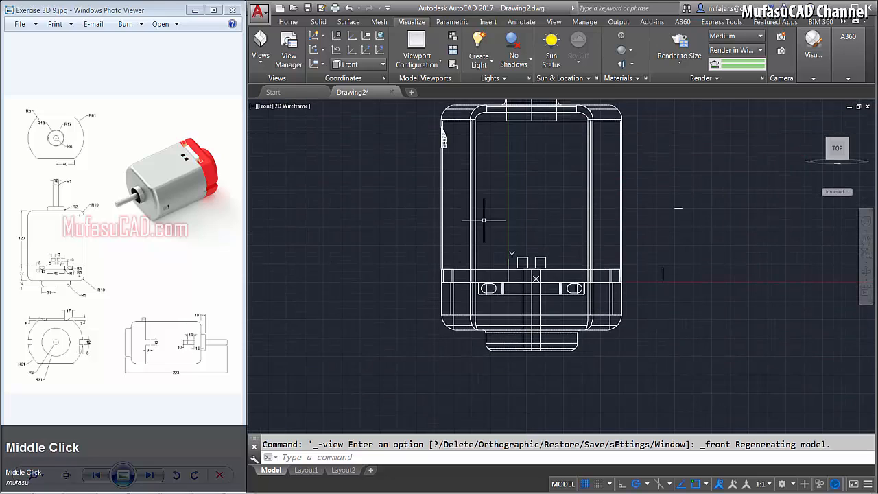
{"action": "scroll", "coordinate": [430, 280], "scroll_direction": "up", "scroll_amount": 4}
{"action": "type", "text": "l"}
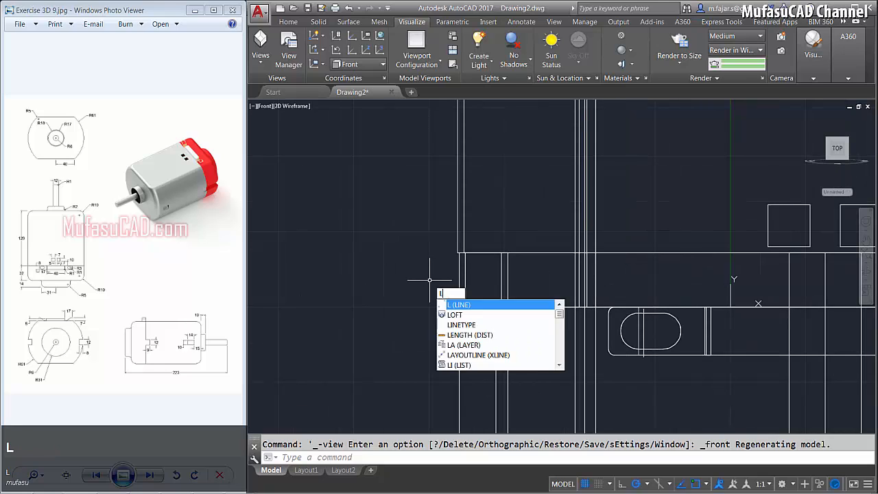
{"action": "key", "text": "Return"}
{"action": "scroll", "coordinate": [429, 280], "scroll_direction": "up", "scroll_amount": 2}
{"action": "left_click", "coordinate": [471, 236]}
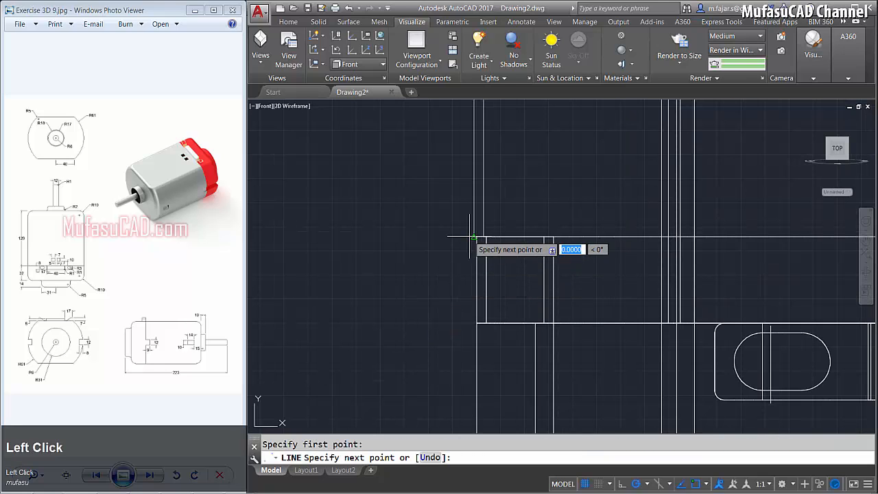
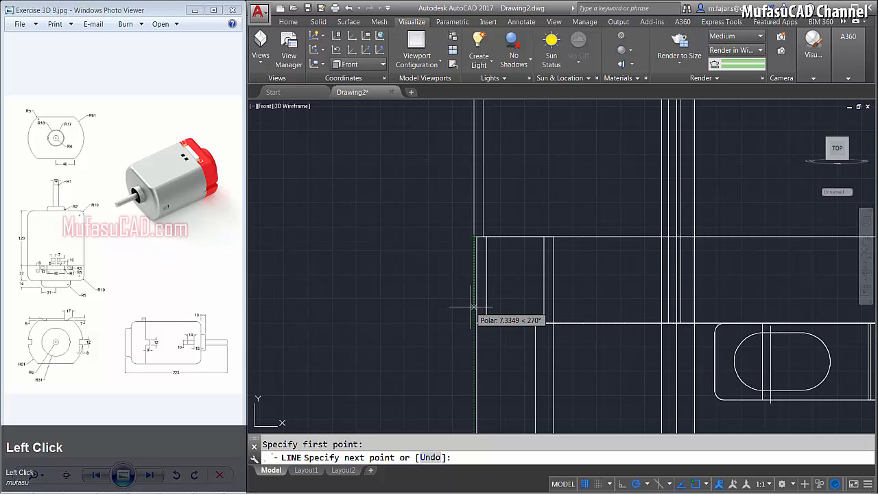
{"action": "key", "text": "space"}
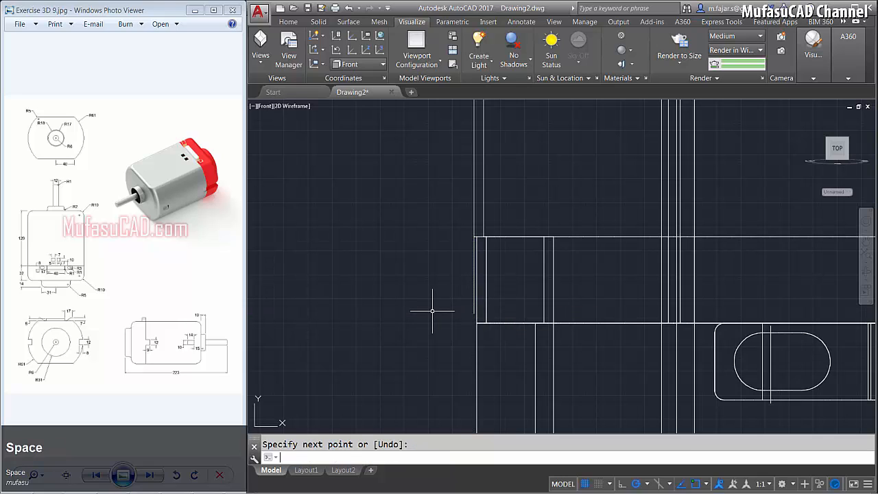
- Rotate the short line about its upper endpoint so it slants slightly inward toward the motor
{"action": "key", "text": "space"}
{"action": "scroll", "coordinate": [484, 275], "scroll_direction": "up", "scroll_amount": 2}
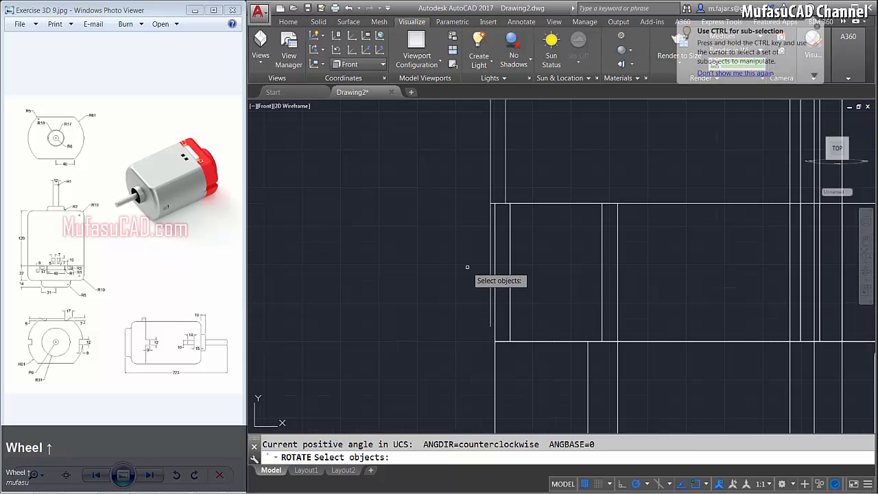
{"action": "left_click", "coordinate": [490, 234]}
{"action": "key", "text": "space"}
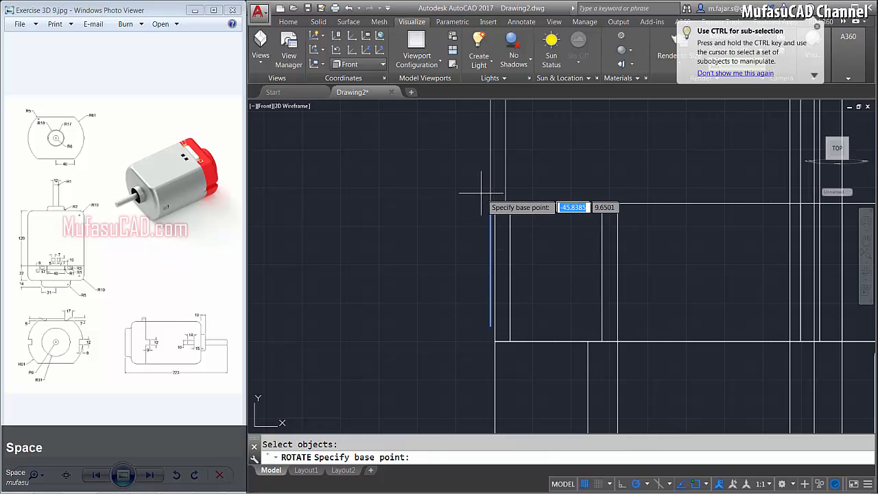
{"action": "left_click", "coordinate": [491, 204]}
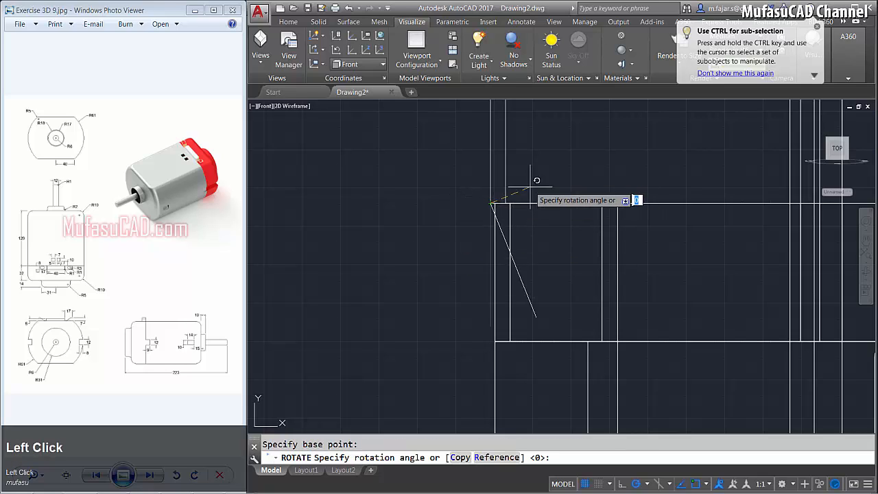
{"action": "left_click", "coordinate": [684, 173]}
{"action": "scroll", "coordinate": [589, 200], "scroll_direction": "down", "scroll_amount": 2}
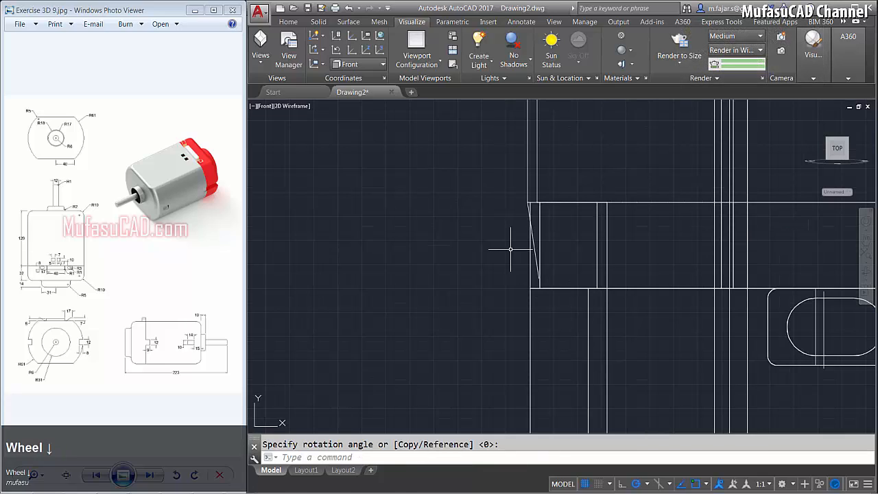
- Extrude the thin curved face at the top of the side notch along the slanted line as path
{"action": "mouse_move", "coordinate": [510, 249]}
{"action": "middle_mouse_down", "text": "shift"}
{"action": "mouse_move", "coordinate": [538, 236]}
{"action": "mouse_move", "coordinate": [508, 247]}
{"action": "middle_mouse_up", "text": "shift"}
{"action": "scroll", "coordinate": [425, 268], "scroll_direction": "up", "scroll_amount": 3}
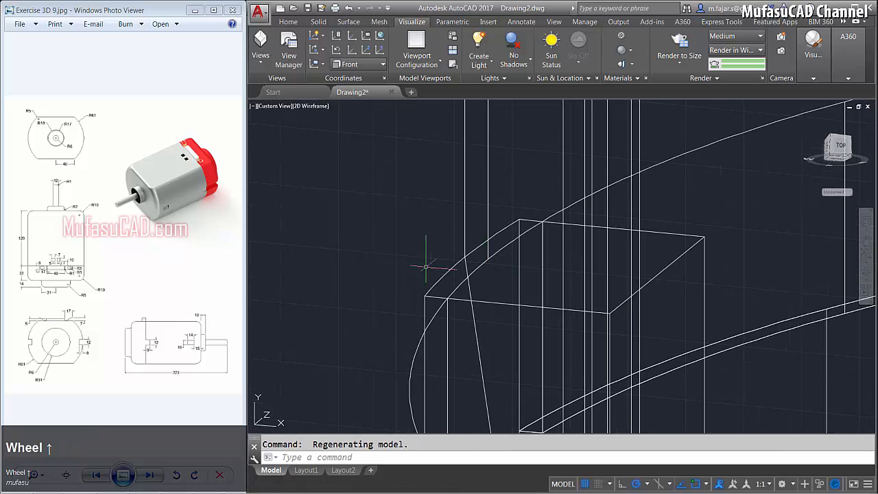
{"action": "key", "text": "space"}
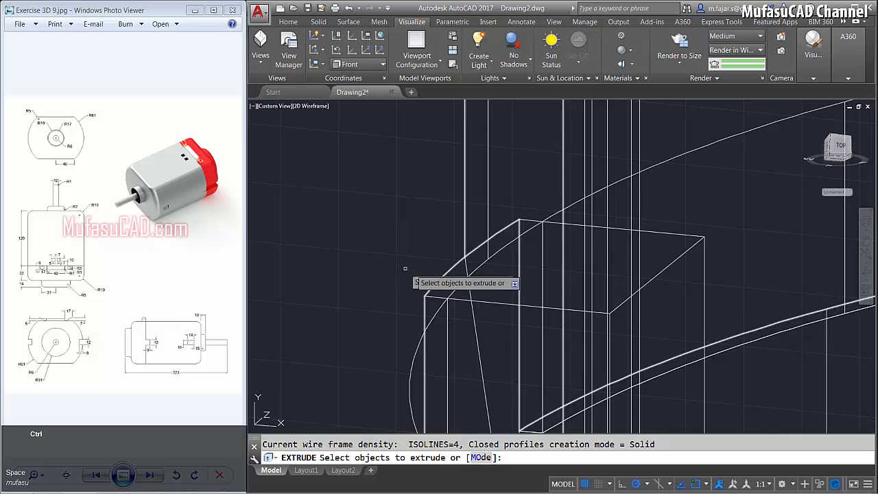
{"action": "left_click", "coordinate": [472, 261]}
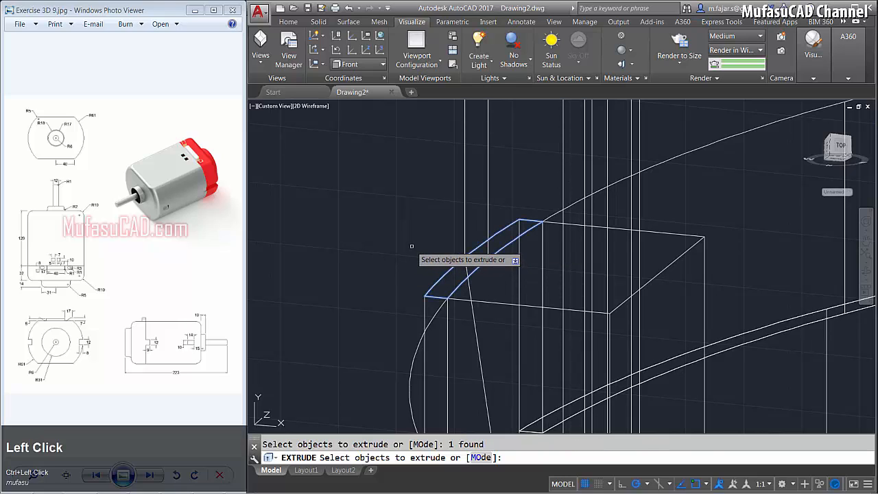
{"action": "key", "text": "space"}
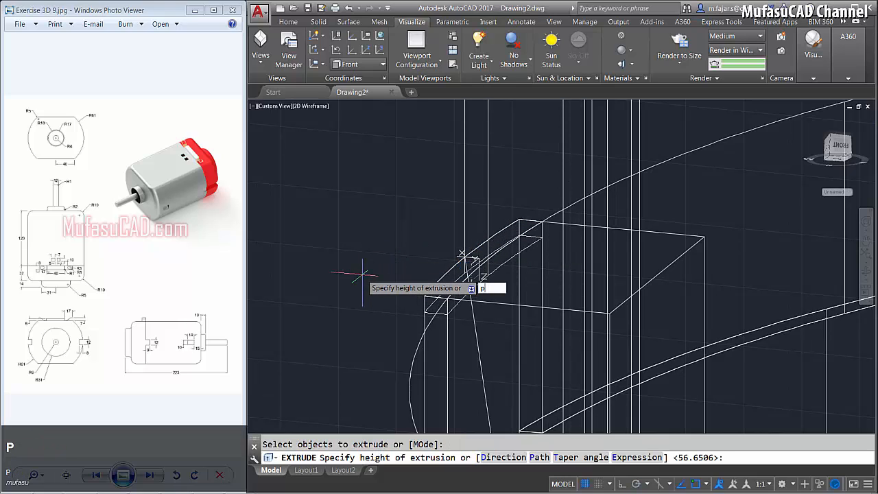
{"action": "type", "text": "p"}
{"action": "key", "text": "space"}
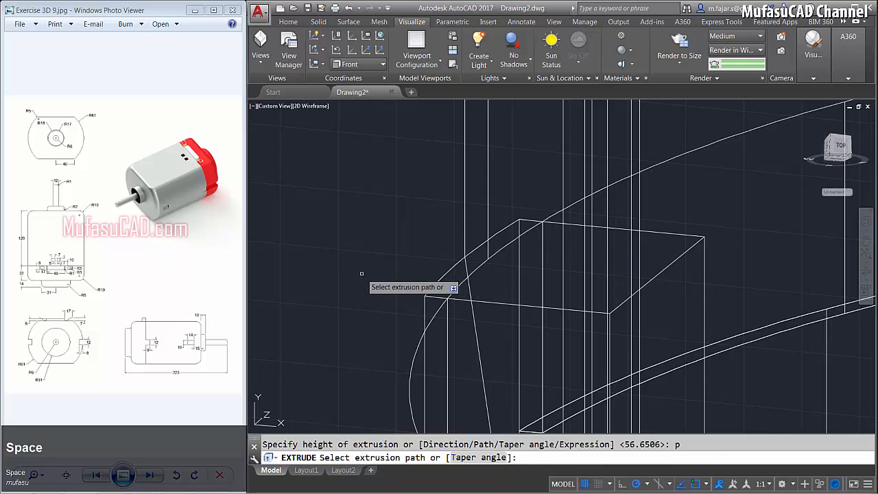
{"action": "left_click", "coordinate": [475, 323]}
{"action": "scroll", "coordinate": [390, 249], "scroll_direction": "down", "scroll_amount": 2}
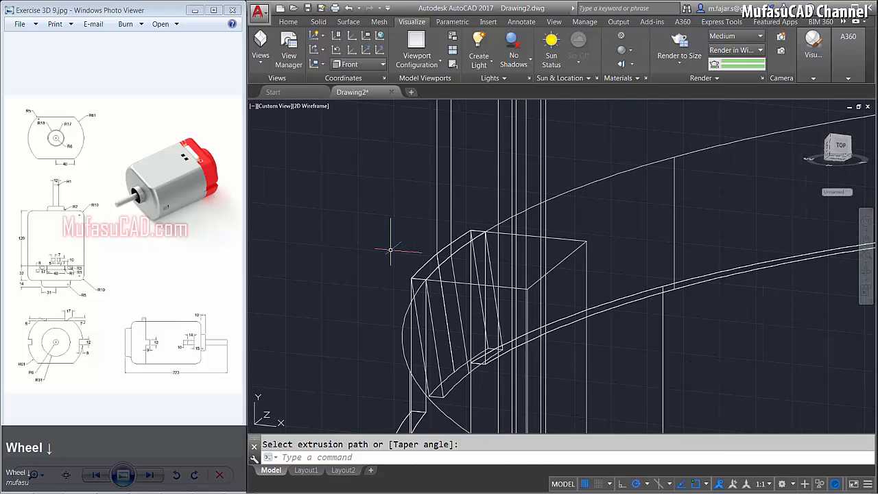
- In the front view, draw a vertical centreline from the middle of the shaft's end to below the end cap
{"action": "middle_click_drag", "start_coordinate": [473, 257], "coordinate": [471, 282], "text": "shift"}
{"action": "middle_click_drag", "start_coordinate": [643, 280], "coordinate": [642, 280], "text": "shift"}
{"action": "left_click", "coordinate": [284, 108]}
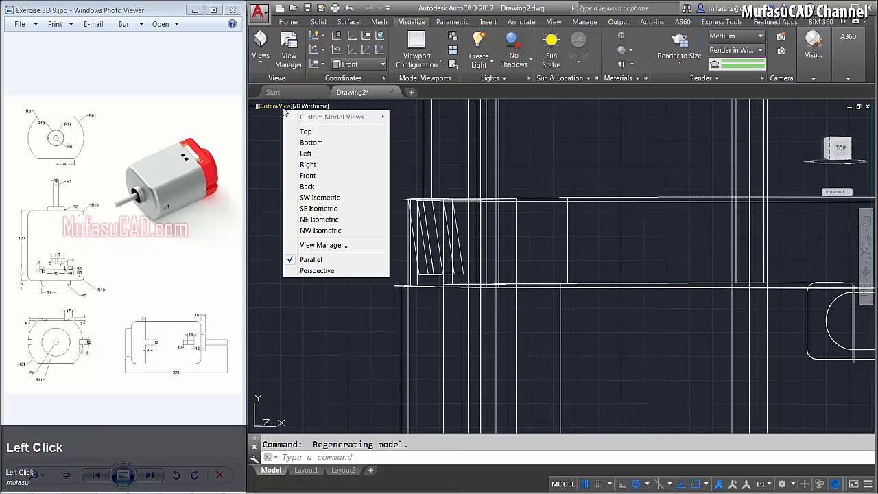
{"action": "left_click", "coordinate": [306, 176]}
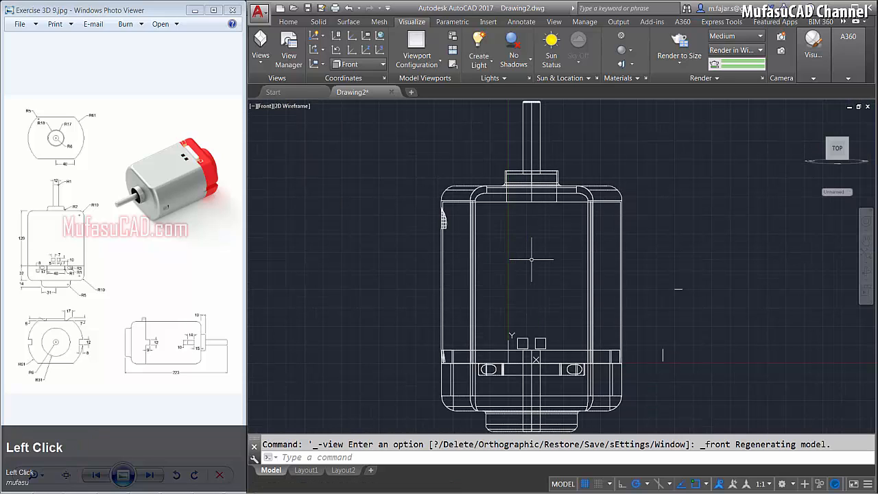
{"action": "type", "text": "l"}
{"action": "key", "text": "space"}
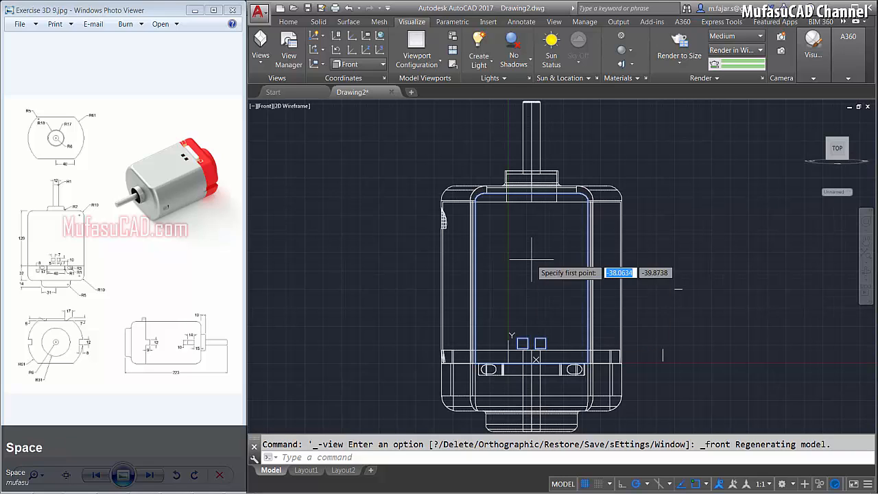
{"action": "left_click", "coordinate": [532, 103]}
{"action": "scroll", "coordinate": [531, 136], "scroll_direction": "down", "scroll_amount": 2}
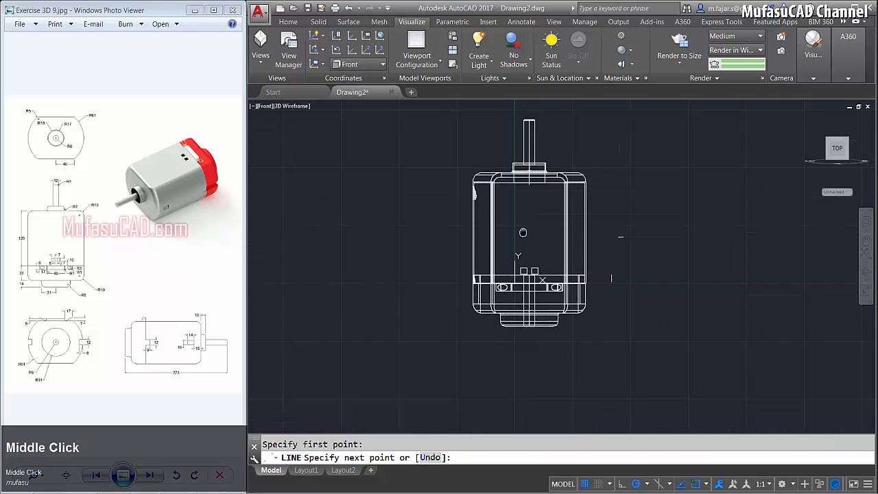
{"action": "left_click", "coordinate": [525, 333]}
{"action": "key", "text": "space"}
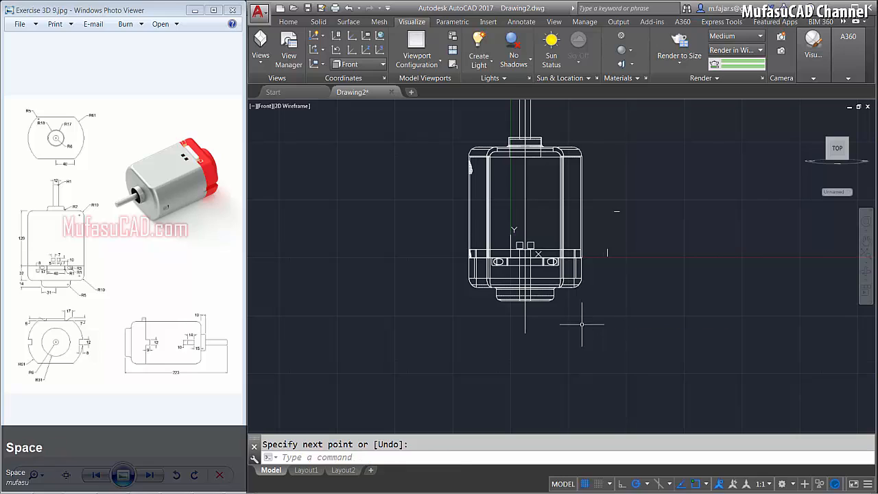
- Slice the motor housing lengthwise along the plane of the vertical centreline, keeping both sides
{"action": "type", "text": "sl"}
{"action": "key", "text": "space"}
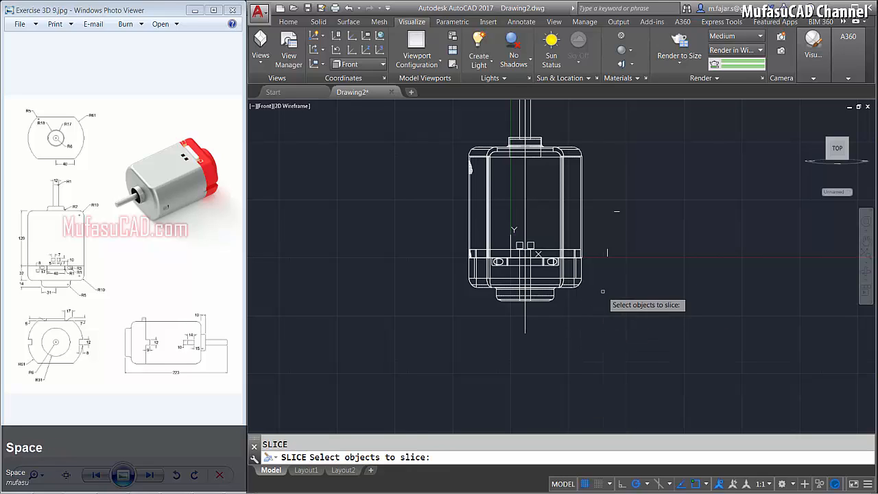
{"action": "left_click", "coordinate": [604, 181]}
{"action": "left_click", "coordinate": [559, 201]}
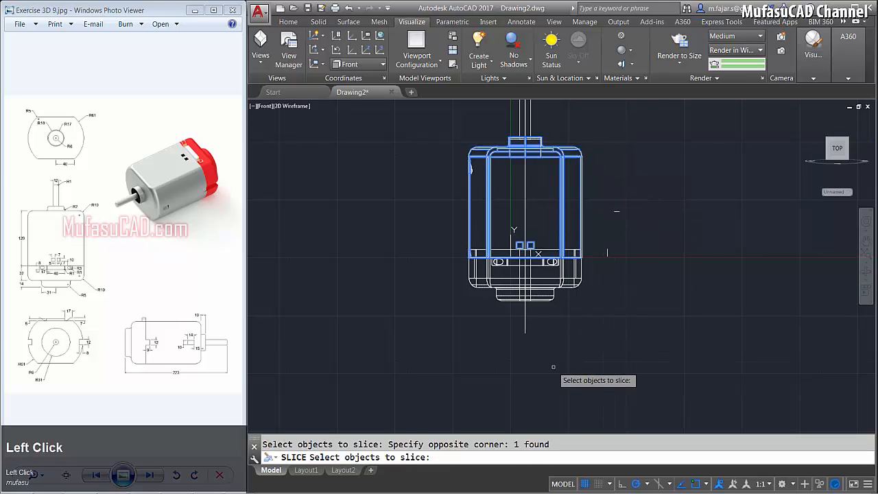
{"action": "key", "text": "space"}
{"action": "left_click", "coordinate": [524, 332]}
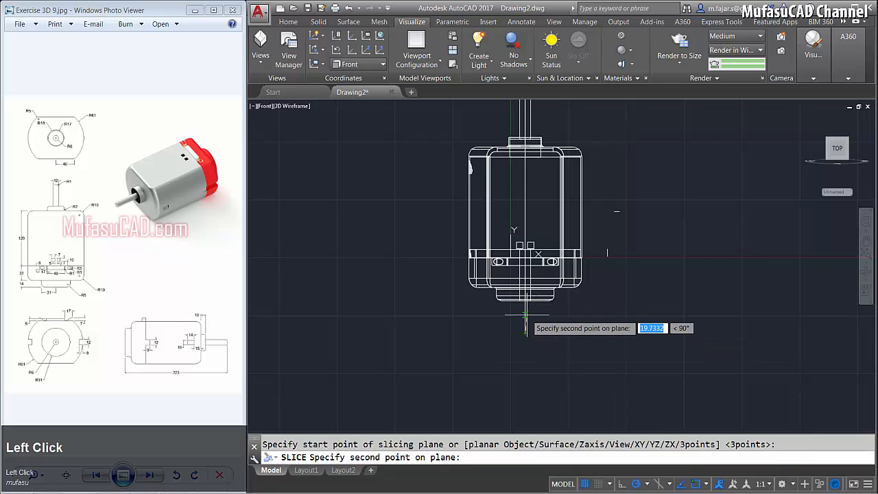
{"action": "left_click", "coordinate": [525, 315]}
{"action": "key", "text": "space"}
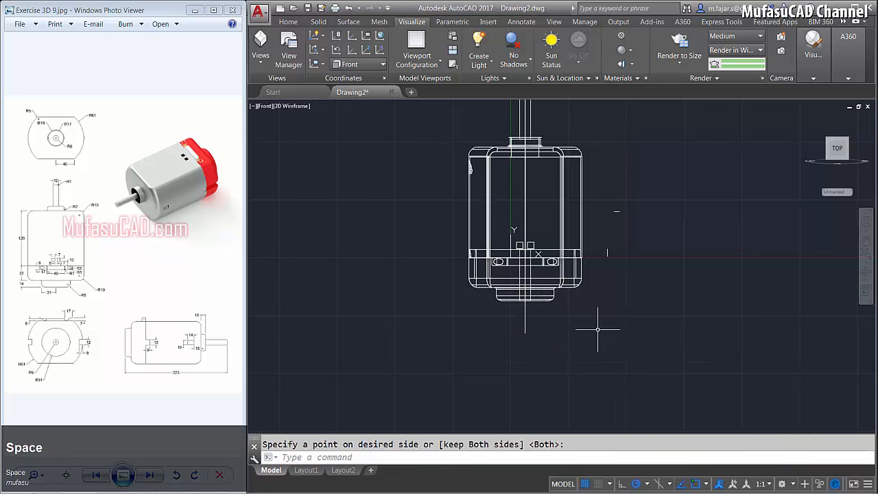
- Delete the housing half without the slanted side tab
{"action": "left_click", "coordinate": [599, 197]}
{"action": "left_click", "coordinate": [600, 205]}
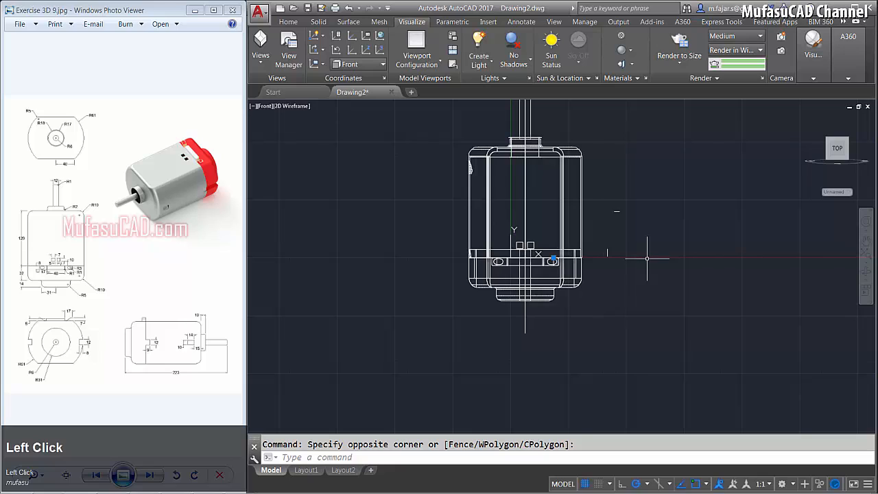
{"action": "key", "text": "Delete"}
- Mirror the remaining housing half, its small side detail and the slanted tab across the vertical centreline, keeping the originals
{"action": "middle_click_drag", "start_coordinate": [549, 226], "coordinate": [543, 249]}
{"action": "scroll", "coordinate": [532, 237], "scroll_direction": "up", "scroll_amount": 2}
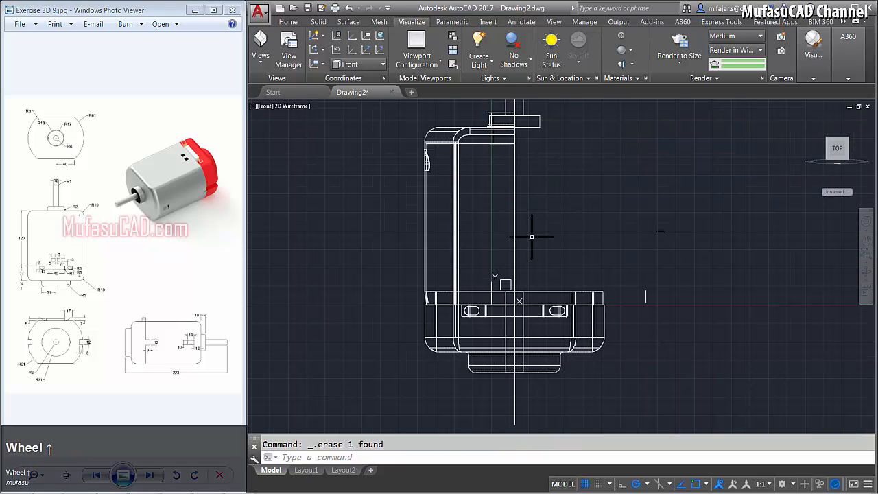
{"action": "key", "text": "space"}
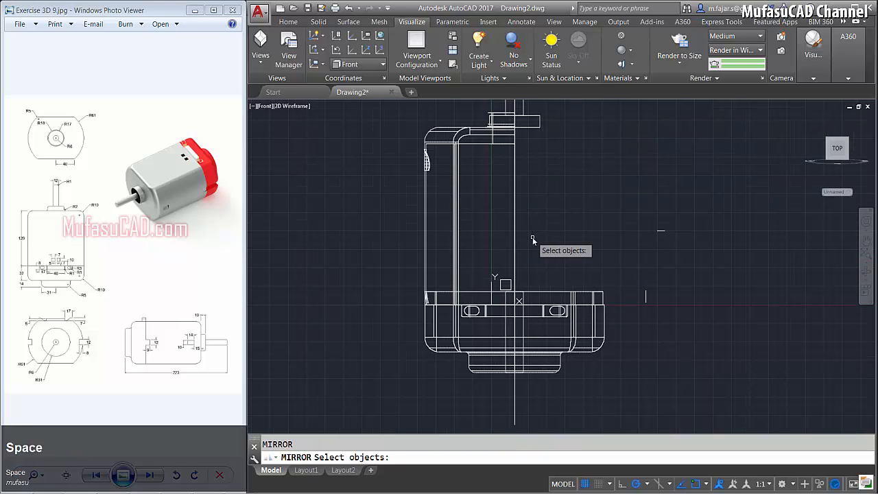
{"action": "left_click", "coordinate": [479, 164]}
{"action": "left_click", "coordinate": [401, 210]}
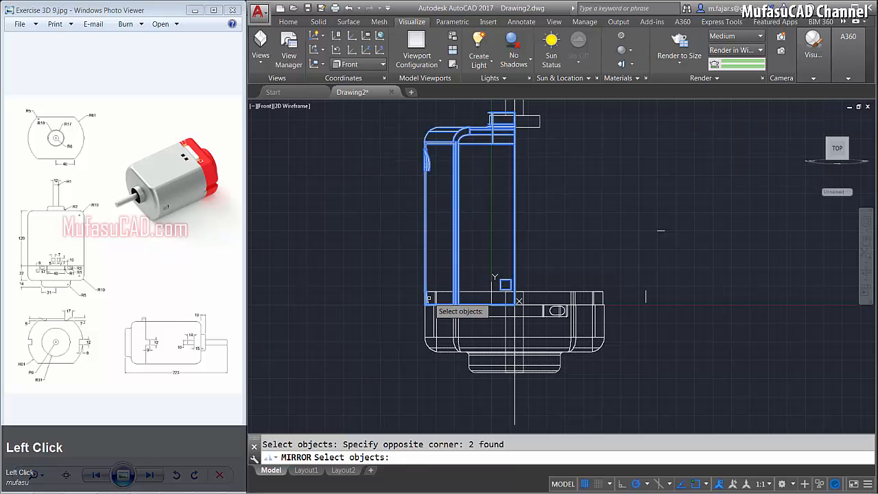
{"action": "key", "text": "space"}
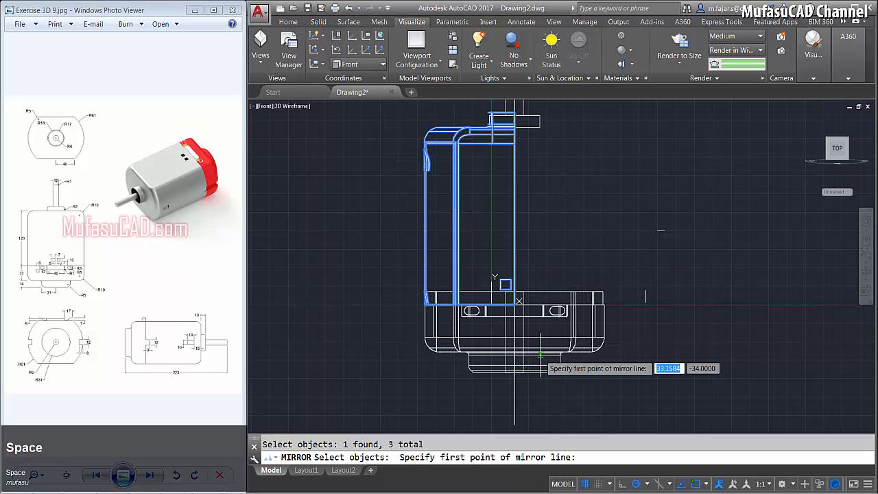
{"action": "left_click", "coordinate": [514, 417]}
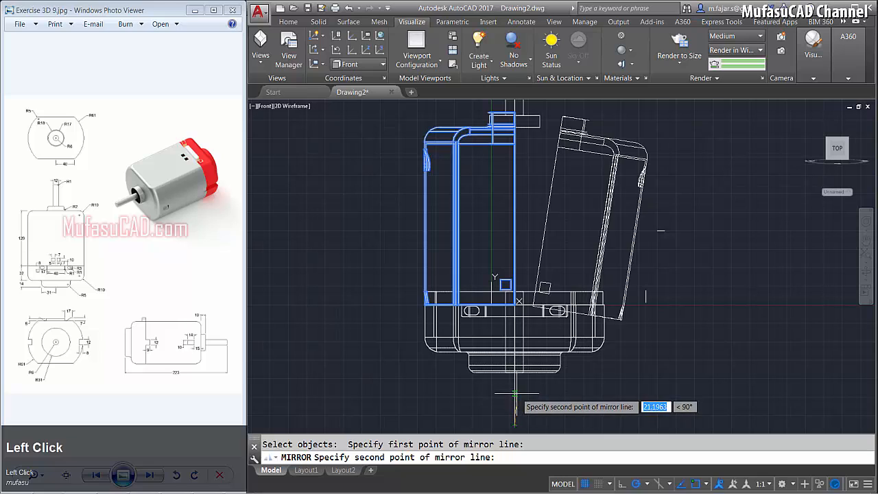
{"action": "left_click", "coordinate": [516, 394]}
{"action": "key", "text": "space"}
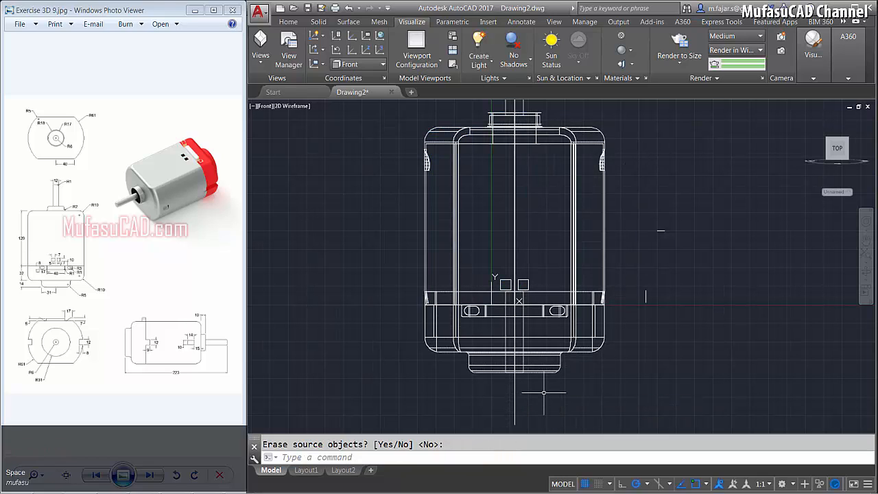
- Union the two mirrored halves of the motor housing into a single solid
{"action": "type", "text": "UNIO"}
{"action": "key", "text": "space"}
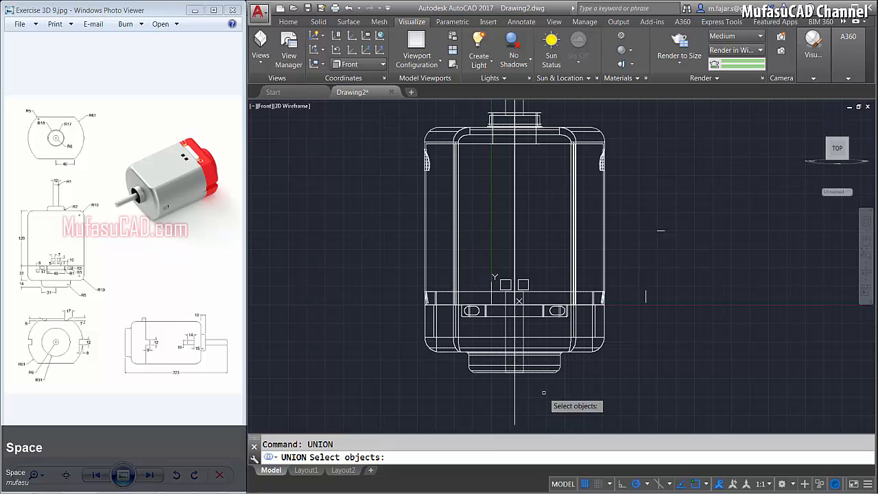
{"action": "left_click", "coordinate": [648, 191]}
{"action": "left_click", "coordinate": [412, 247]}
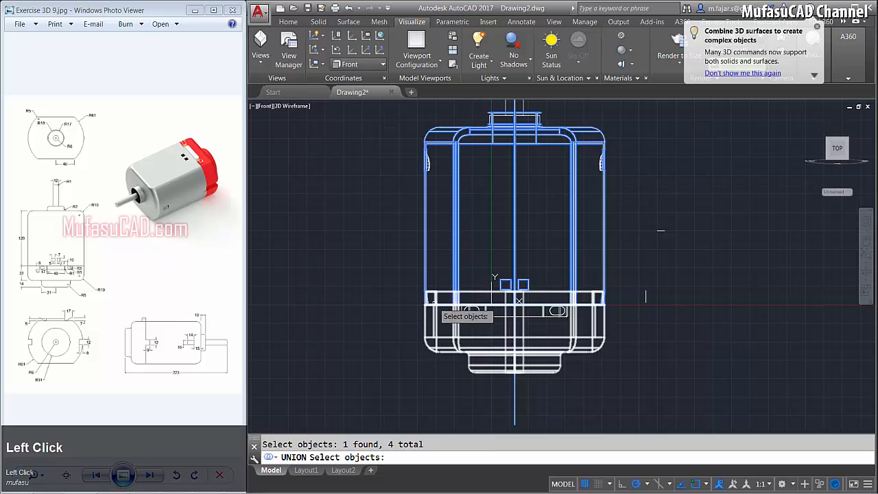
{"action": "key", "text": "space"}
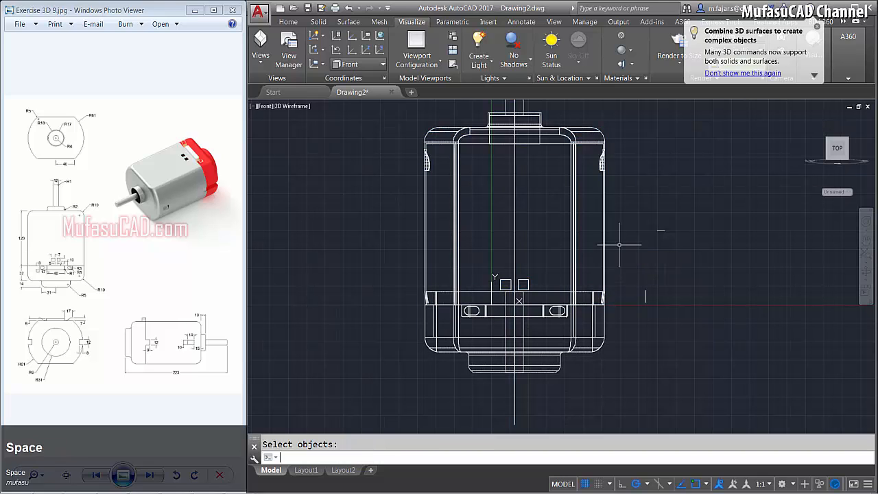
- Delete the vertical centreline and the two short leftover lines beside the motor
{"action": "scroll", "coordinate": [624, 246], "scroll_direction": "down", "scroll_amount": 4}
{"action": "middle_click_drag", "start_coordinate": [637, 241], "coordinate": [615, 285]}
{"action": "scroll", "coordinate": [626, 293], "scroll_direction": "up", "scroll_amount": 2}
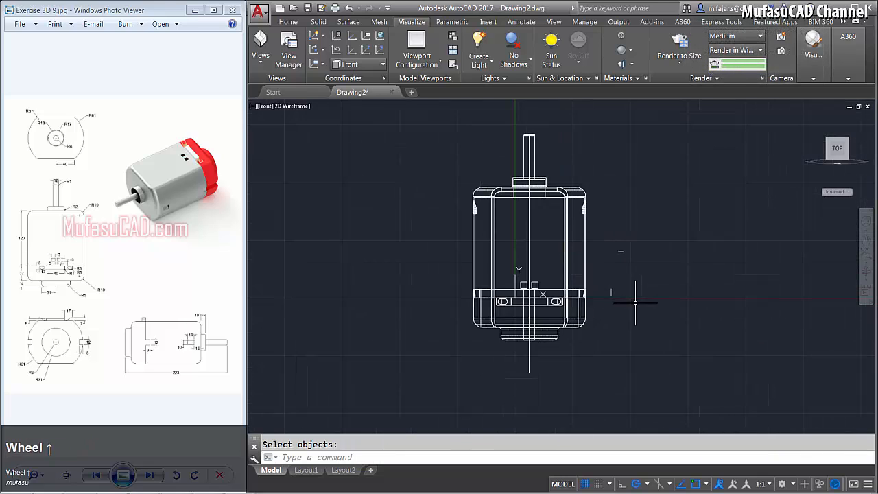
{"action": "left_click", "coordinate": [681, 216]}
{"action": "left_click", "coordinate": [602, 338]}
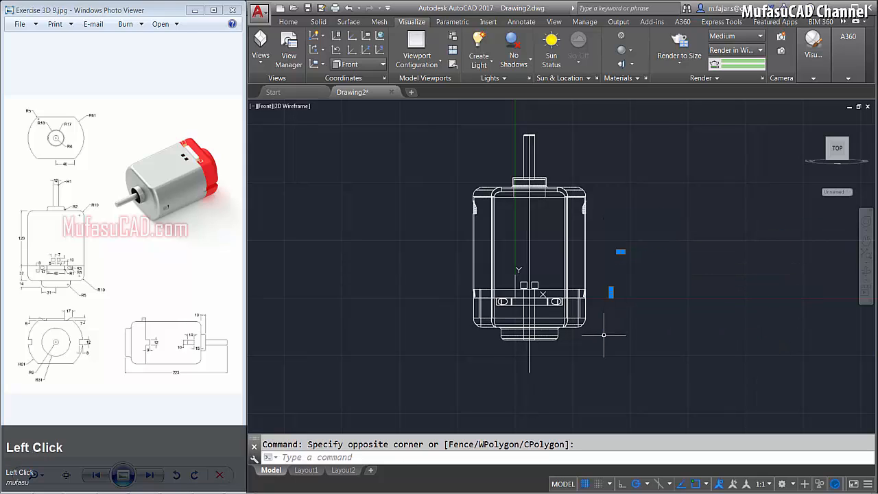
{"action": "left_click", "coordinate": [500, 366]}
{"action": "key", "text": "Delete"}
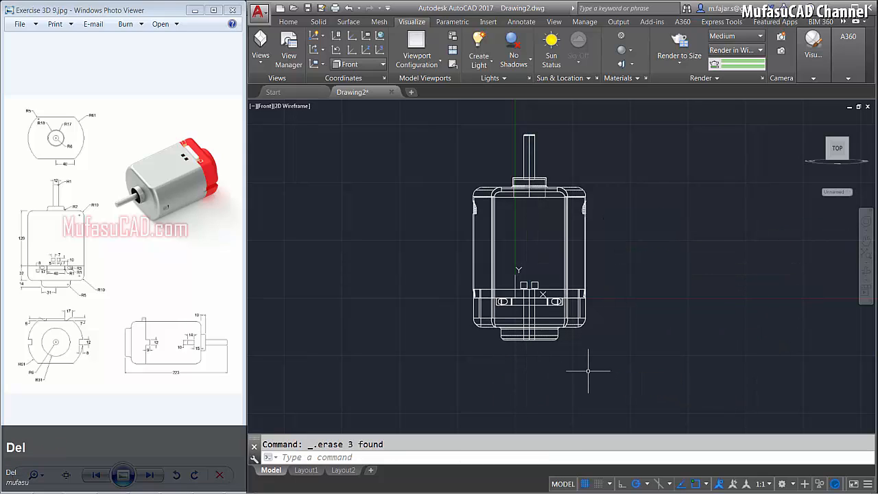
{"action": "key", "text": "ctrl+z"}
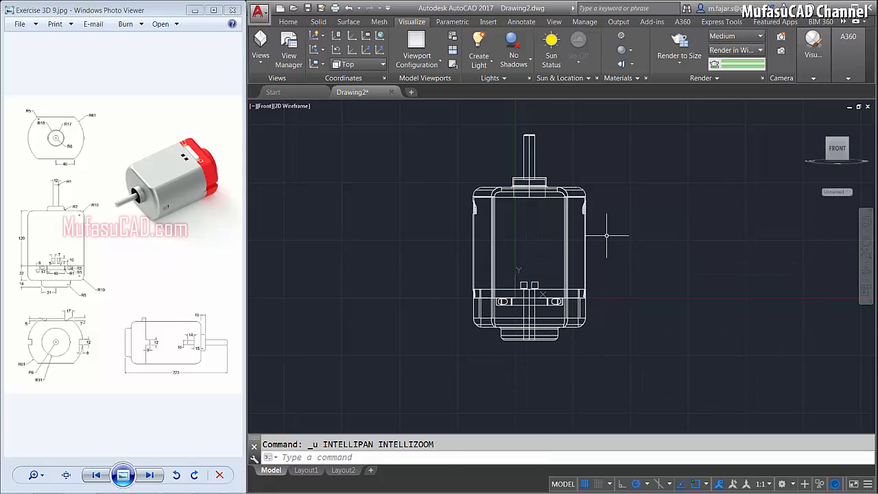
- In the left view, rotate the whole motor 90° counterclockwise about the middle of its end cap so the shaft lies horizontally
{"action": "left_click", "coordinate": [264, 107]}
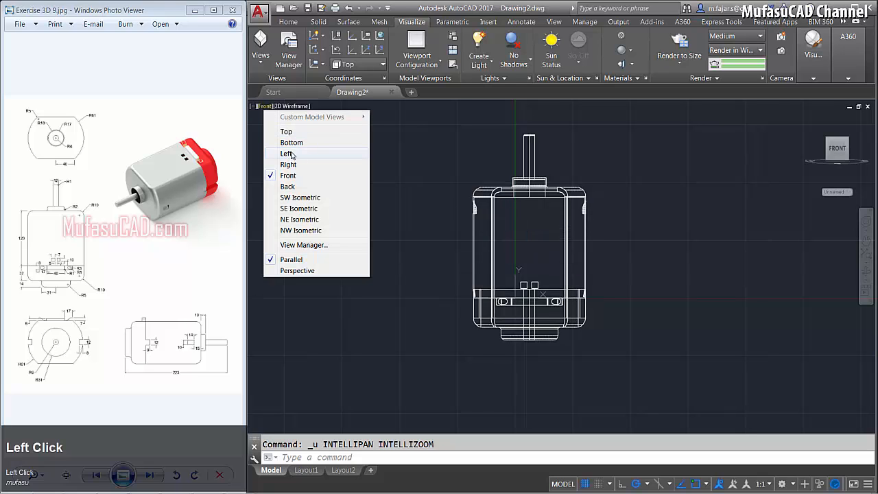
{"action": "left_click", "coordinate": [286, 153]}
{"action": "scroll", "coordinate": [635, 276], "scroll_direction": "down", "scroll_amount": 2}
{"action": "middle_click_drag", "start_coordinate": [636, 277], "coordinate": [603, 258]}
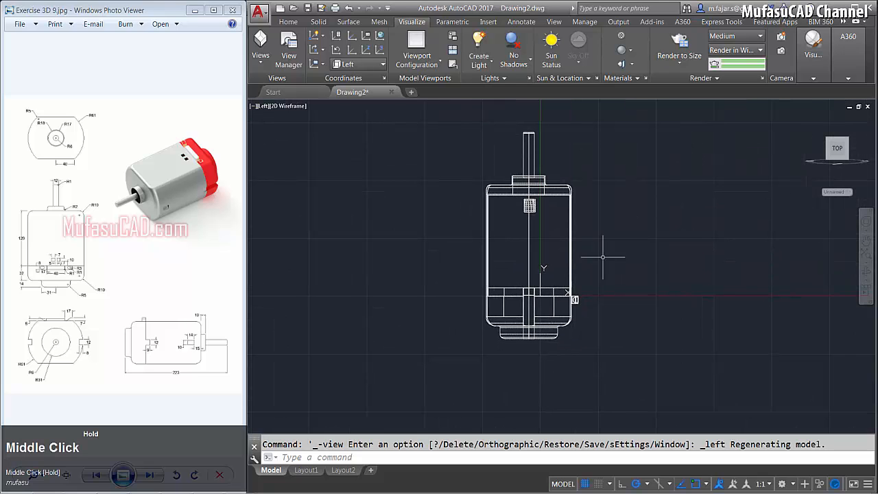
{"action": "key", "text": "space"}
{"action": "left_click", "coordinate": [632, 109]}
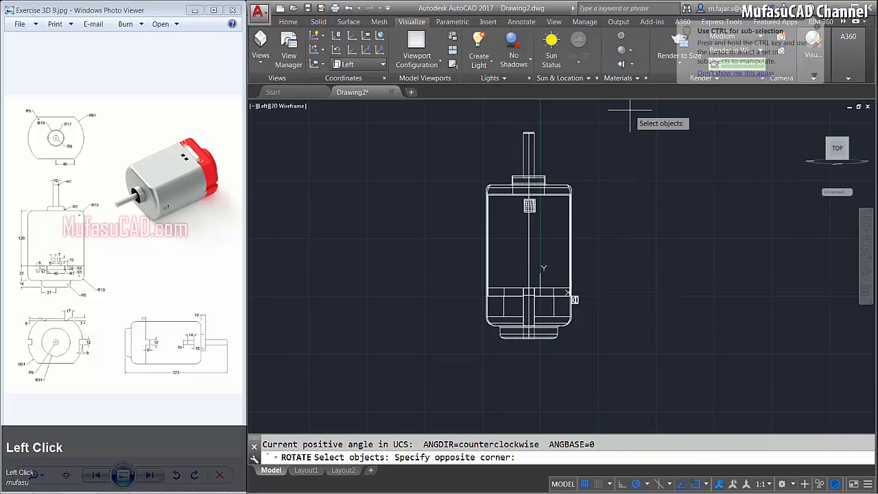
{"action": "left_click", "coordinate": [506, 377]}
{"action": "key", "text": "space"}
{"action": "left_click", "coordinate": [530, 340]}
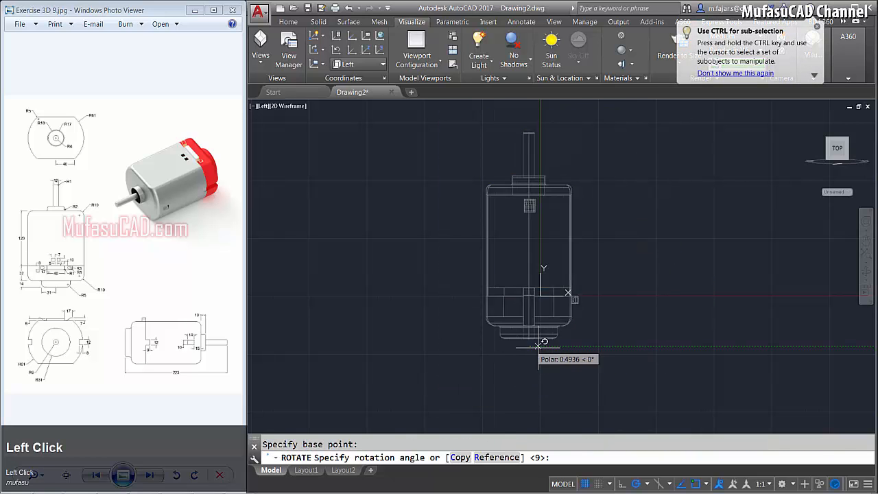
{"action": "left_click", "coordinate": [532, 110]}
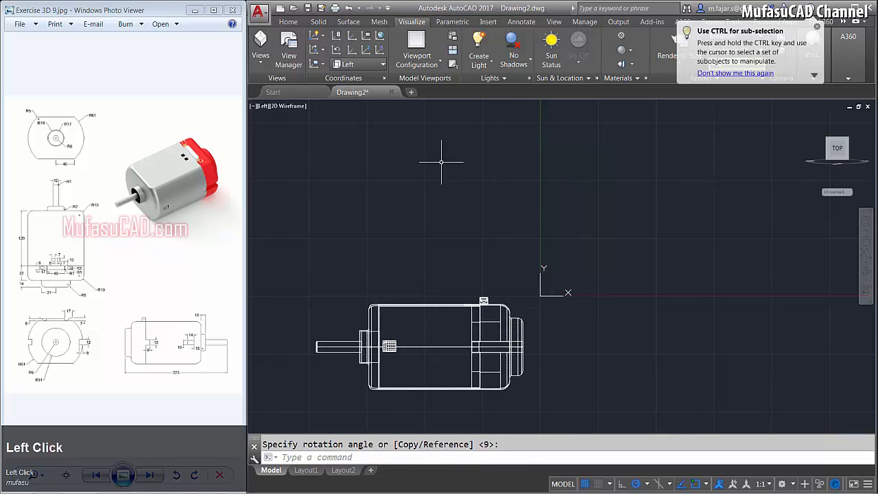
- In the top view, create a large rectangular planar surface extending well beyond the motor on all sides
{"action": "left_click", "coordinate": [264, 107]}
{"action": "left_click", "coordinate": [284, 131]}
{"action": "scroll", "coordinate": [601, 245], "scroll_direction": "down", "scroll_amount": 3}
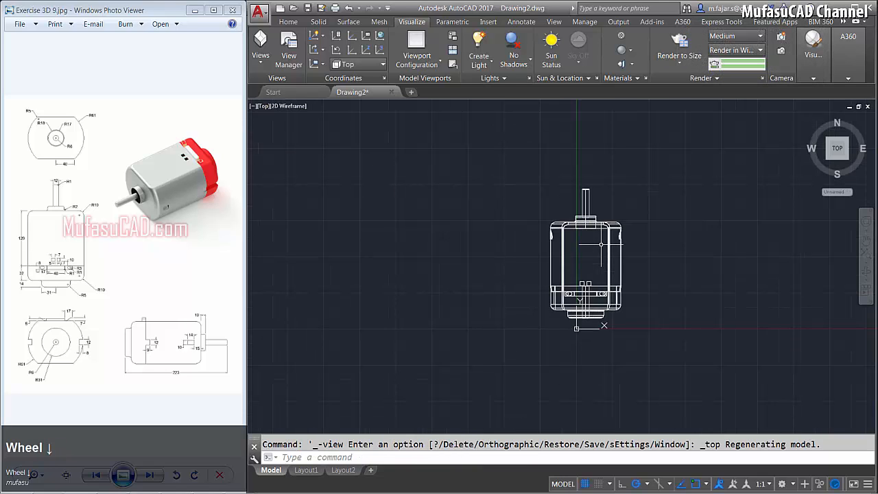
{"action": "middle_click_drag", "start_coordinate": [601, 245], "coordinate": [558, 245]}
{"action": "scroll", "coordinate": [559, 245], "scroll_direction": "down", "scroll_amount": 1}
{"action": "type", "text": "lane"}
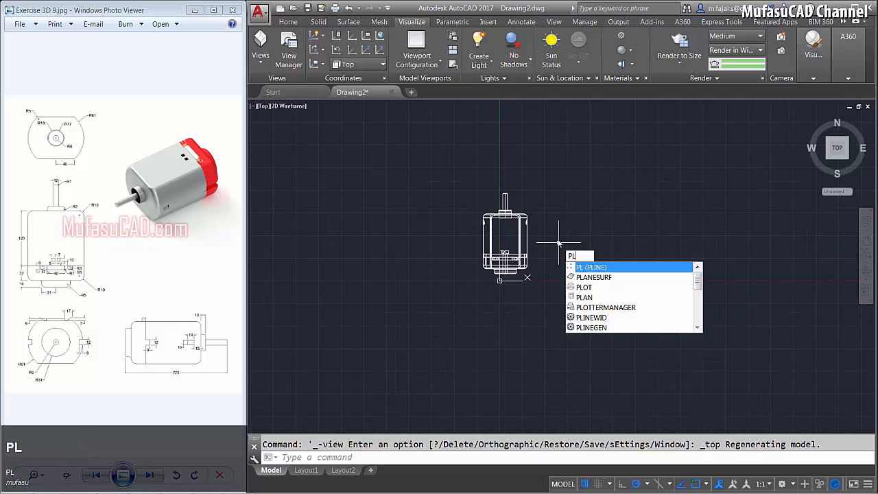
{"action": "key", "text": "space"}
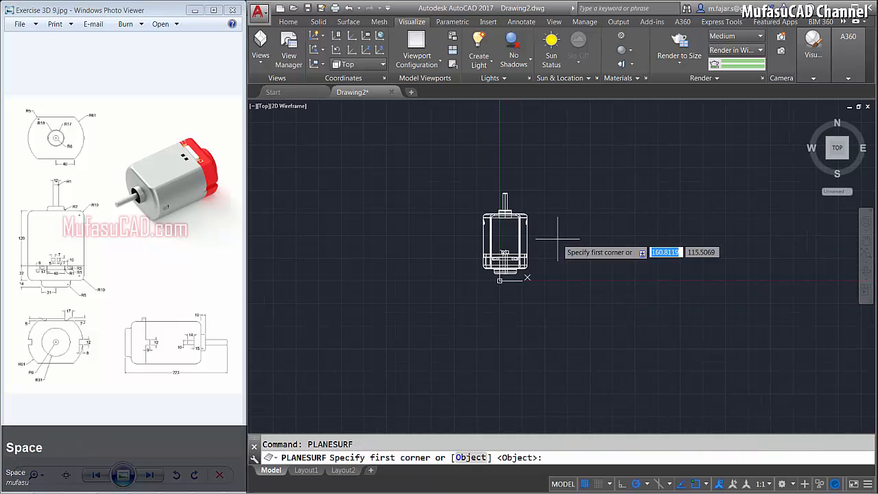
{"action": "left_click", "coordinate": [414, 137]}
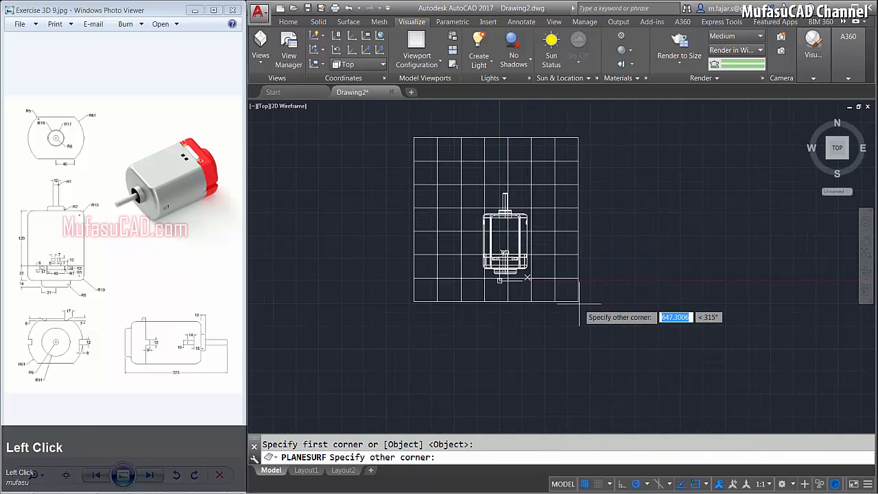
{"action": "left_click", "coordinate": [608, 347]}
- In the left view, move the whole motor straight up until its underside rests on the planar surface
{"action": "left_click", "coordinate": [265, 107]}
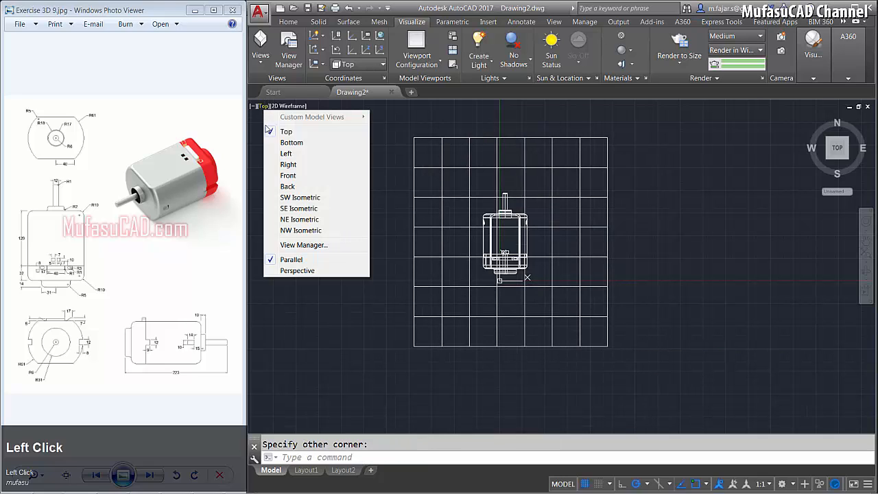
{"action": "left_click", "coordinate": [286, 154]}
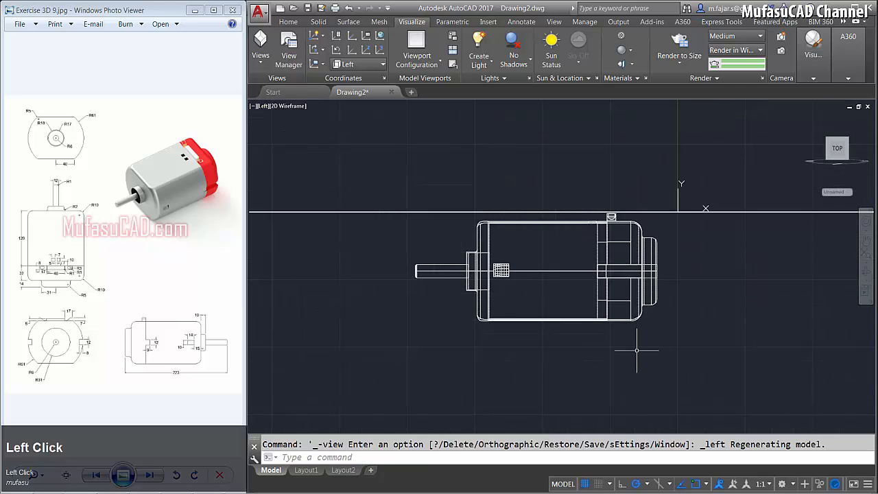
{"action": "type", "text": "m"}
{"action": "key", "text": "Return"}
{"action": "left_click", "coordinate": [706, 369]}
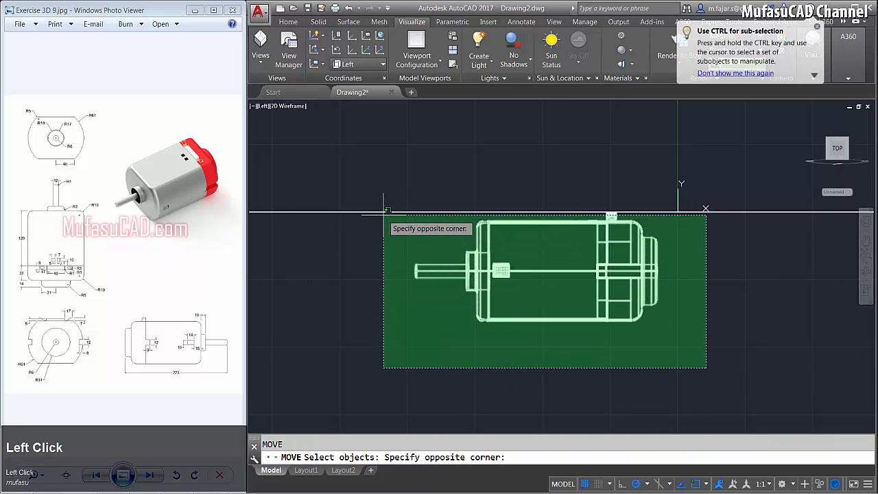
{"action": "left_click", "coordinate": [362, 194]}
{"action": "key", "text": "space"}
{"action": "left_click", "coordinate": [385, 363]}
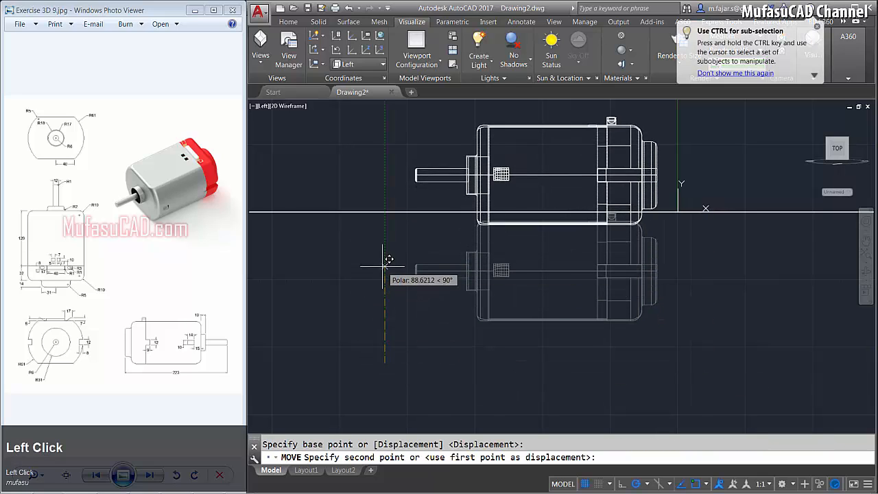
{"action": "left_click", "coordinate": [384, 251]}
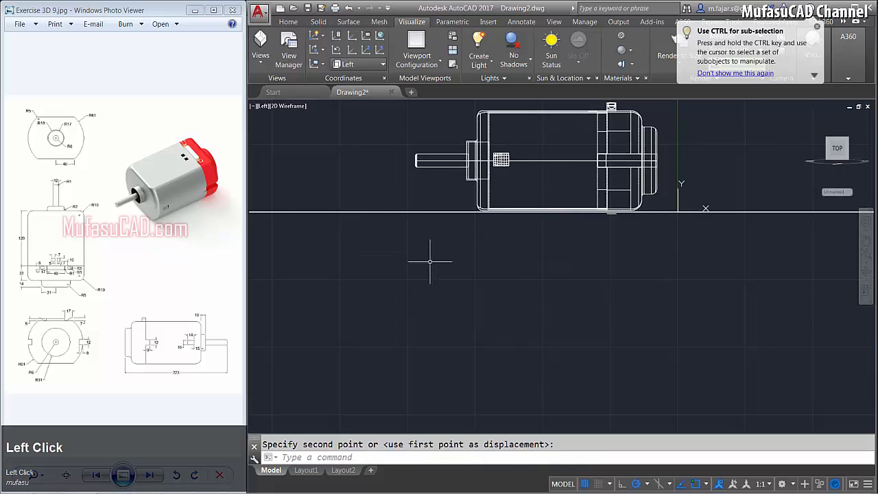
- Orbit to an angled 3D view of the motor and apply the Realistic visual style
{"action": "middle_click_drag", "start_coordinate": [696, 231], "coordinate": [750, 255], "text": "shift"}
{"action": "scroll", "coordinate": [671, 265], "scroll_direction": "up", "scroll_amount": 2}
{"action": "middle_click_drag", "start_coordinate": [636, 212], "coordinate": [640, 245]}
{"action": "left_click", "coordinate": [311, 107]}
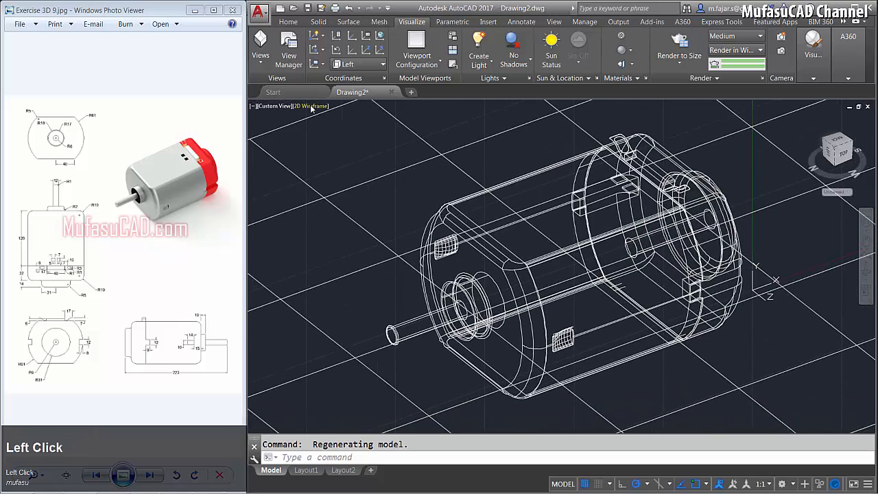
{"action": "left_click", "coordinate": [336, 164]}
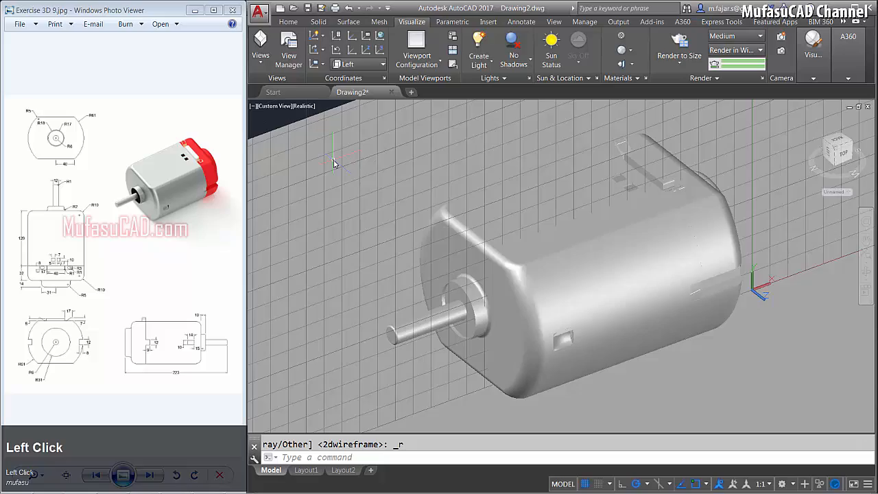
{"action": "middle_click_drag", "start_coordinate": [617, 260], "coordinate": [735, 282], "text": "shift"}
{"action": "middle_click_drag", "start_coordinate": [660, 252], "coordinate": [658, 249]}
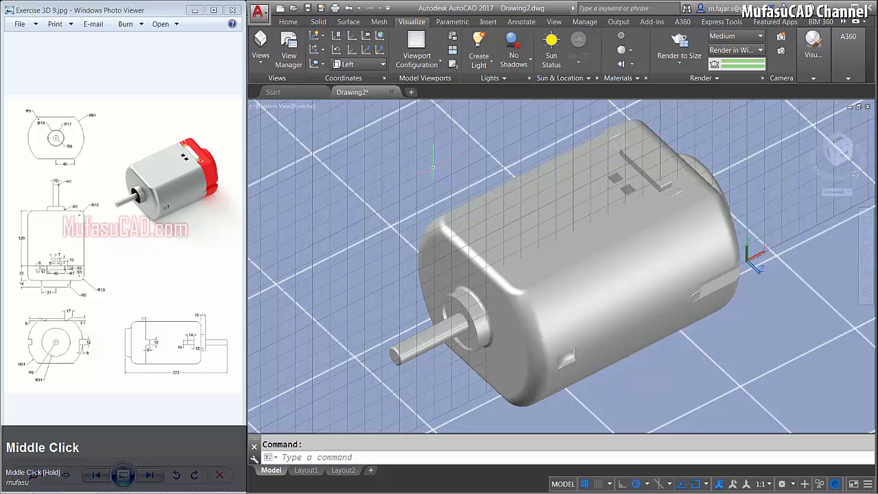
- From the Plastic category of the materials library, assign the Latex material to the motor's rear end cap
{"action": "type", "text": "rma"}
{"action": "key", "text": "space"}
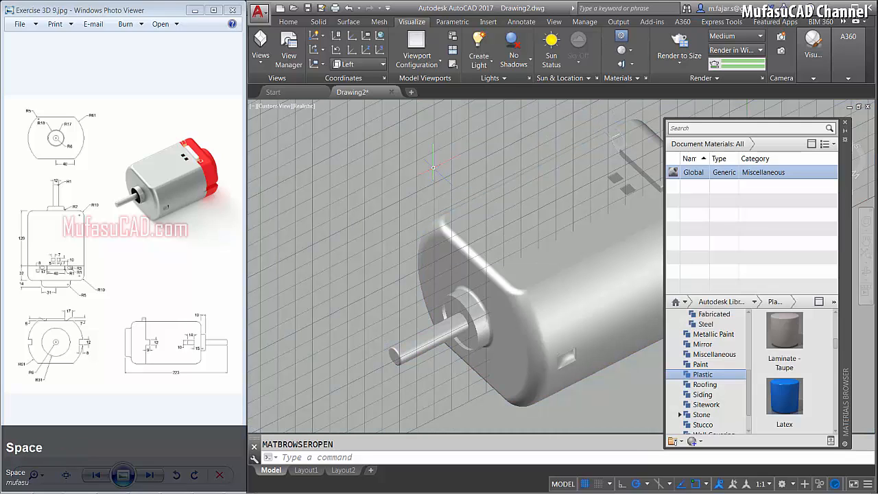
{"action": "left_click", "coordinate": [703, 376]}
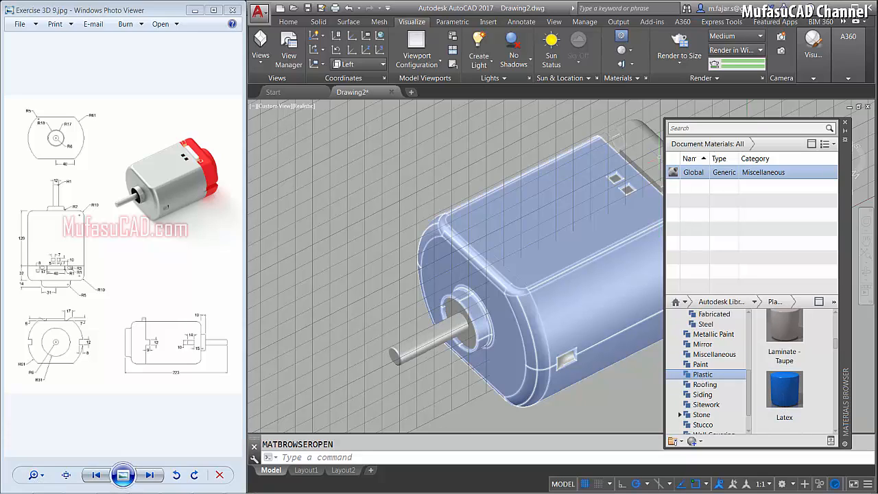
{"action": "left_click", "coordinate": [650, 145]}
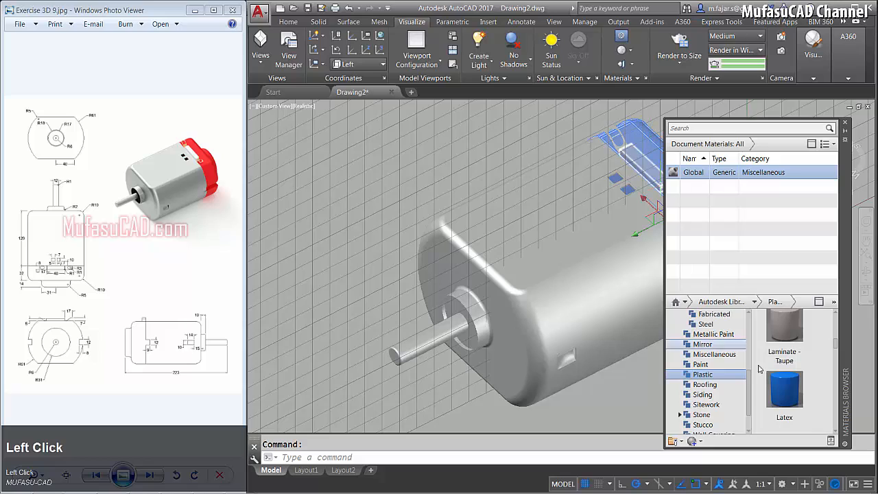
{"action": "right_click", "coordinate": [784, 398]}
{"action": "left_click", "coordinate": [803, 407]}
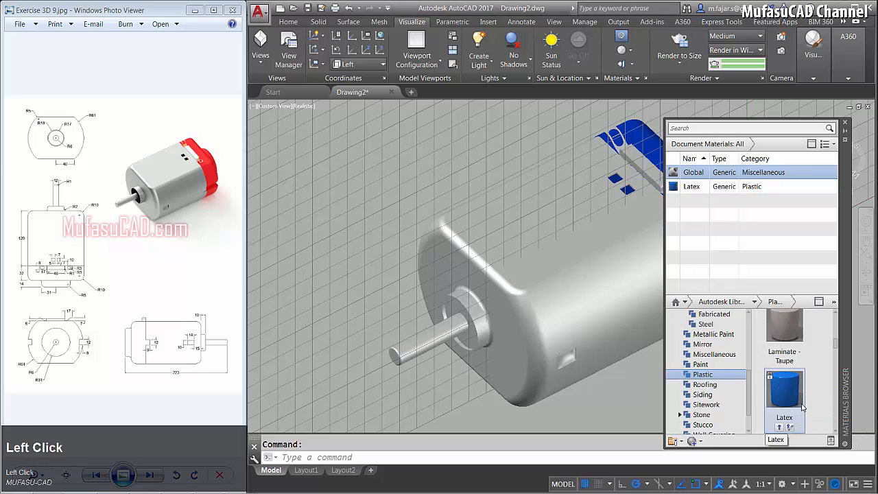
- Set the Latex material's colour to red RGB 252,3,3 and turn off its Bump property
{"action": "left_click", "coordinate": [692, 190]}
{"action": "double_click", "coordinate": [692, 190]}
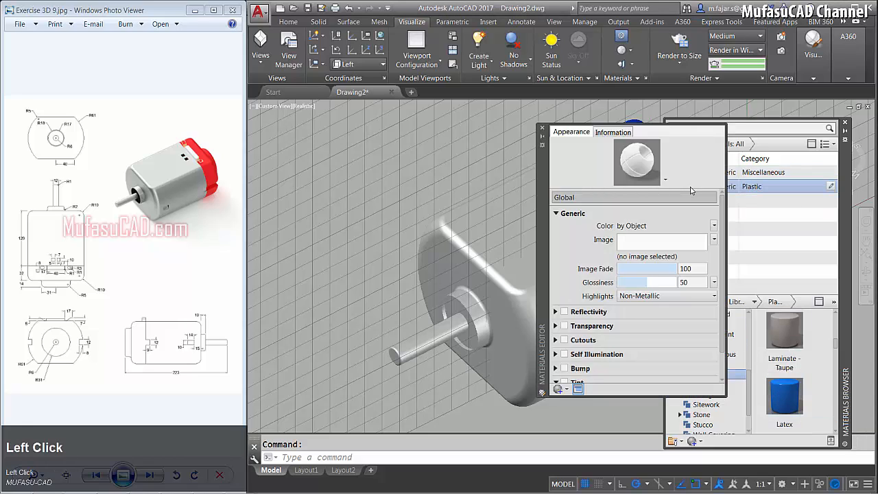
{"action": "left_click", "coordinate": [675, 226]}
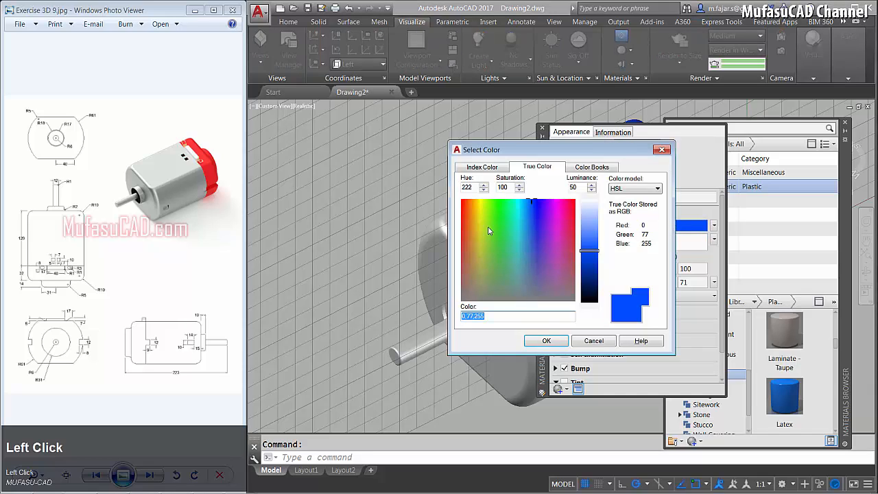
{"action": "left_click_drag", "start_coordinate": [488, 231], "coordinate": [461, 198]}
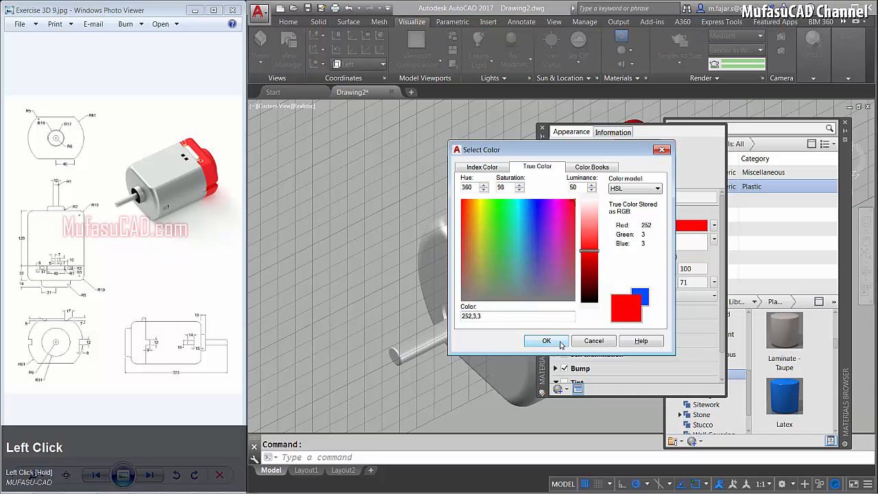
{"action": "left_click", "coordinate": [546, 341]}
{"action": "left_click_drag", "start_coordinate": [723, 312], "coordinate": [721, 337]}
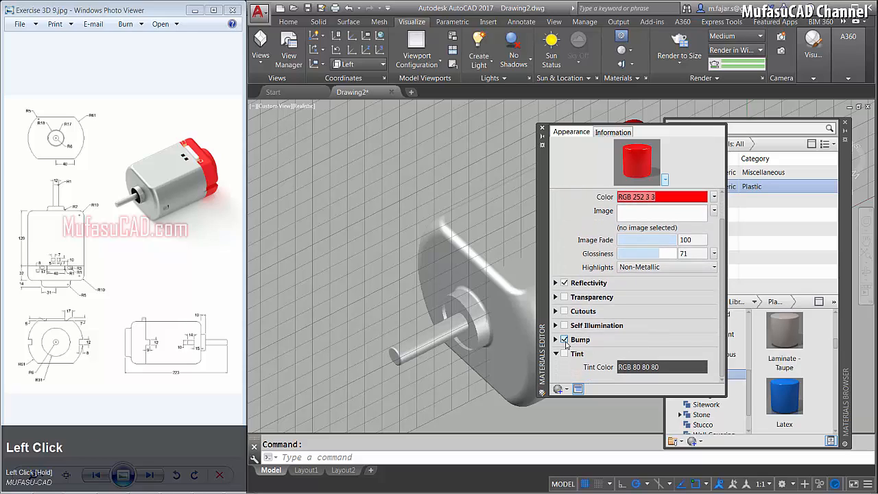
{"action": "left_click", "coordinate": [565, 341]}
- Turn on the Latex material's Tint and set its tint colour to RGB 255,82,82
{"action": "left_click", "coordinate": [564, 354]}
{"action": "left_click", "coordinate": [643, 369]}
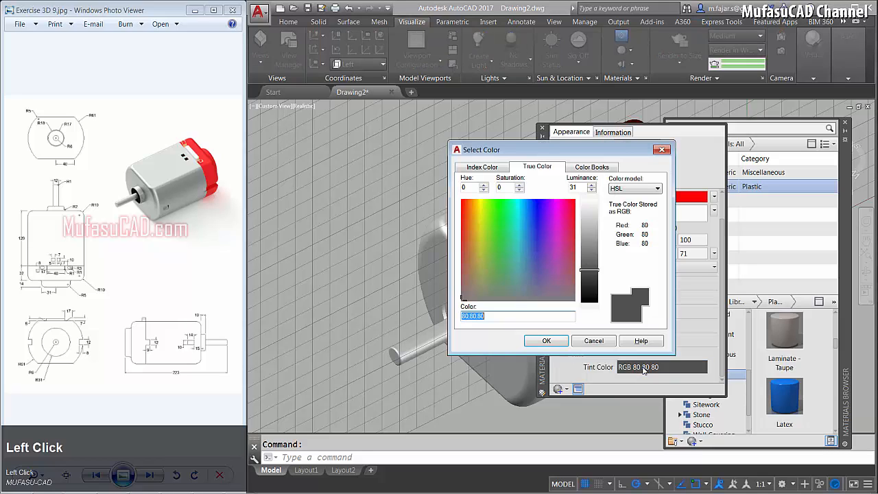
{"action": "left_click", "coordinate": [574, 200]}
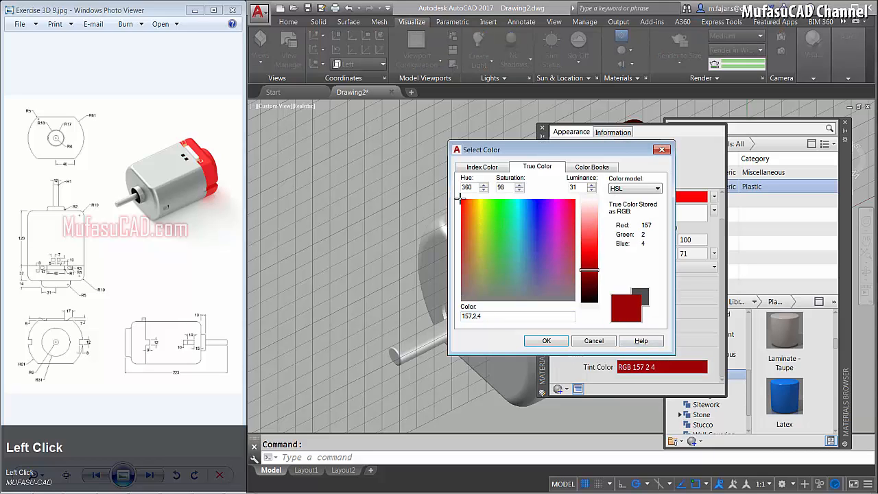
{"action": "left_click", "coordinate": [594, 232]}
{"action": "left_click", "coordinate": [592, 232]}
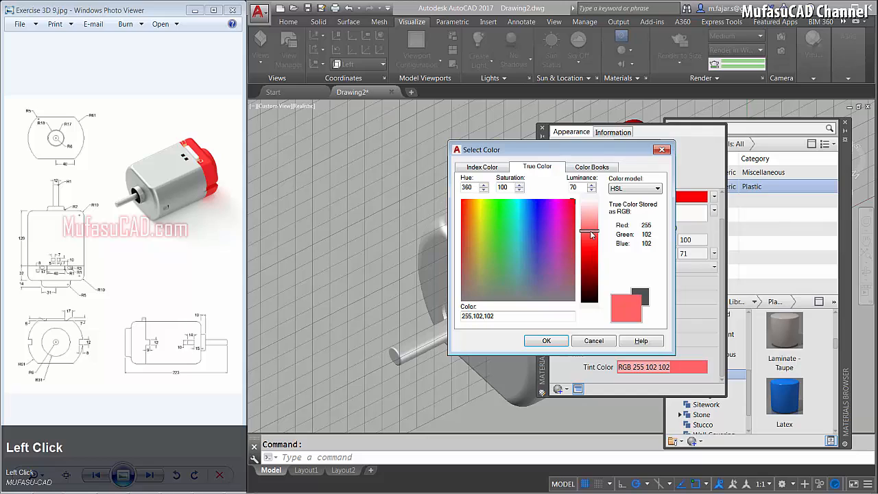
{"action": "left_click", "coordinate": [591, 236]}
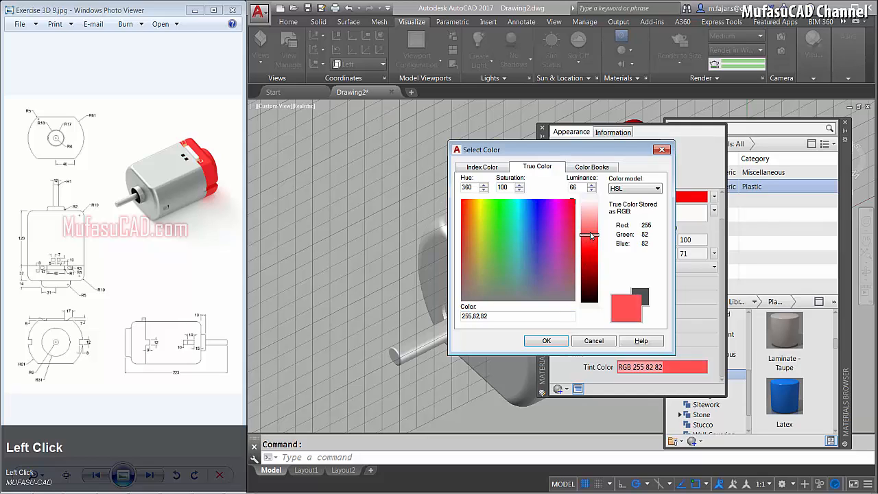
{"action": "left_click", "coordinate": [547, 341]}
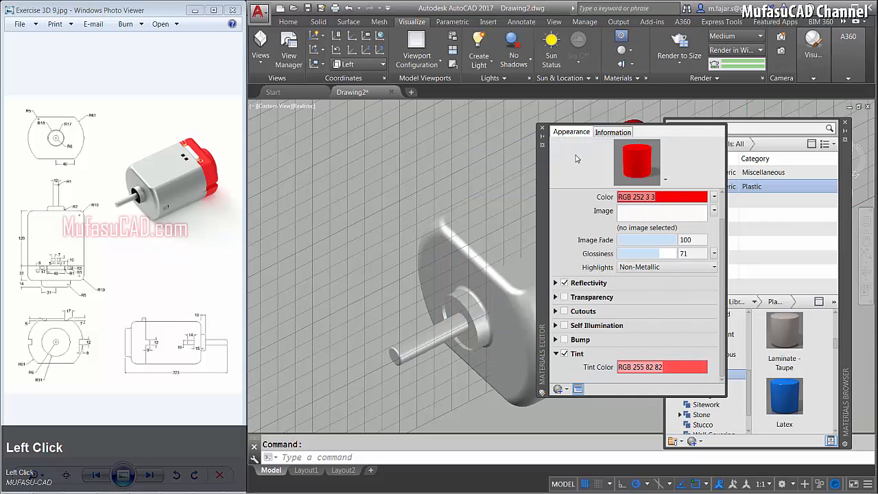
{"action": "left_click", "coordinate": [543, 128]}
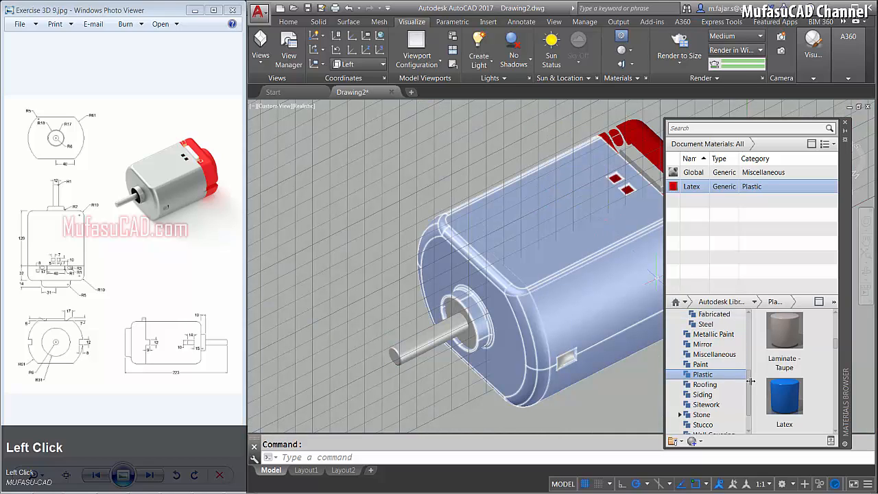
- From the Steel category under Metal in the materials library, assign the Galvanized material to the motor's housing and shaft
{"action": "scroll", "coordinate": [714, 357], "scroll_direction": "up", "scroll_amount": 1}
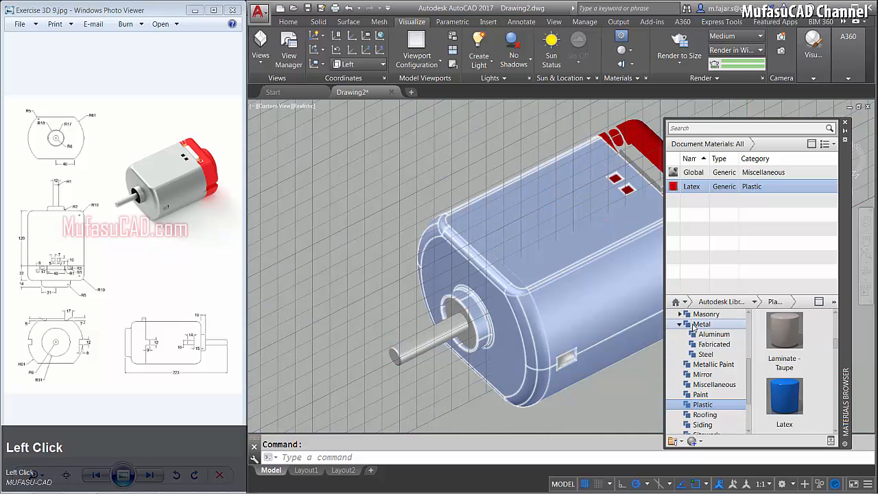
{"action": "left_click", "coordinate": [698, 324]}
{"action": "left_click", "coordinate": [707, 355]}
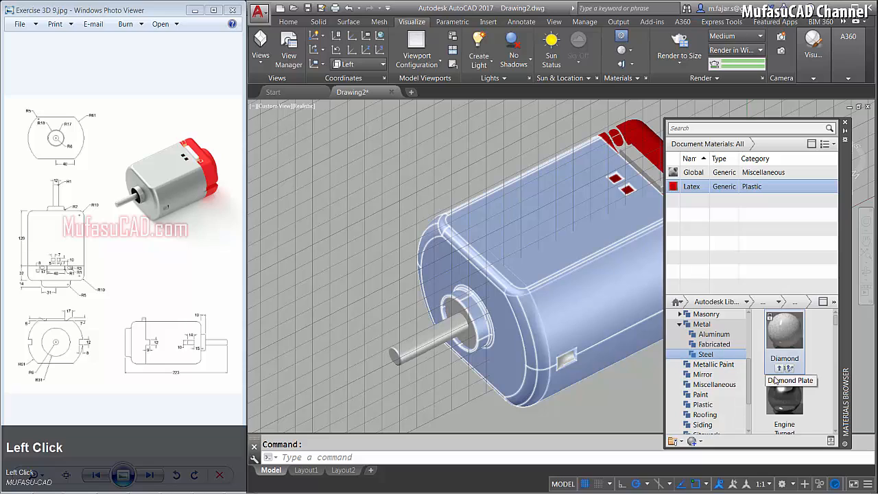
{"action": "left_click", "coordinate": [835, 431]}
{"action": "left_click", "coordinate": [835, 431]}
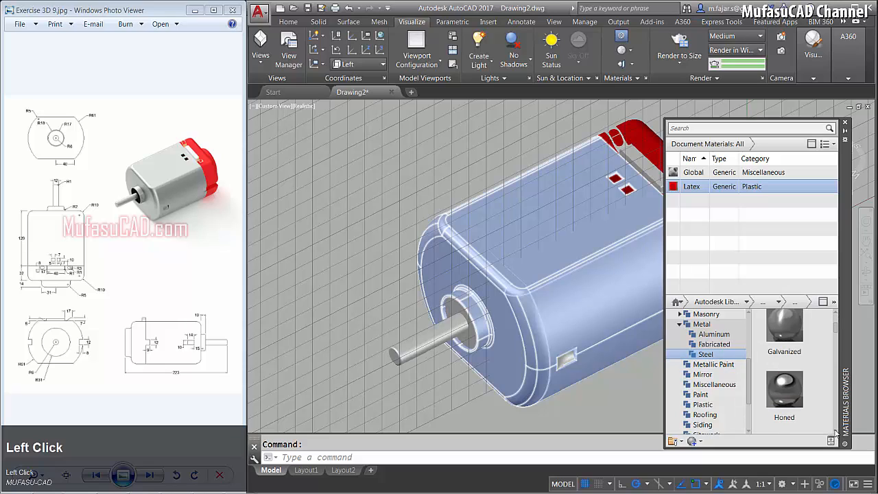
{"action": "mouse_move", "coordinate": [790, 341]}
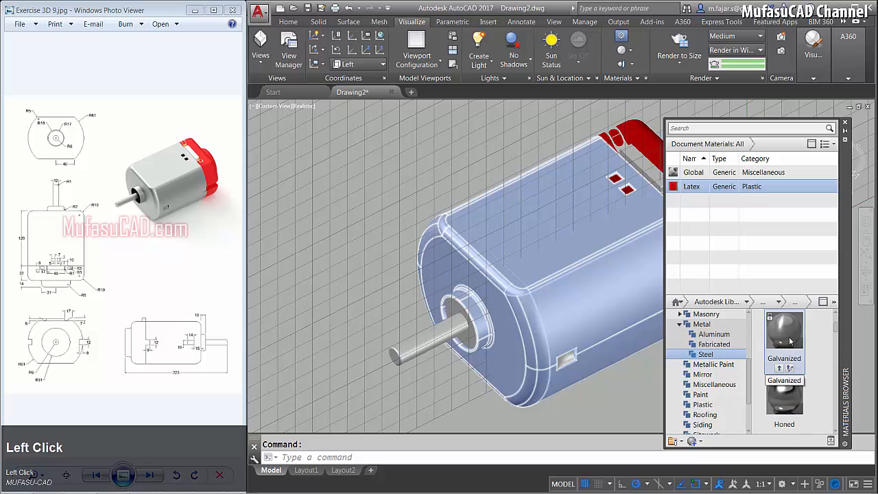
{"action": "left_click", "coordinate": [589, 257]}
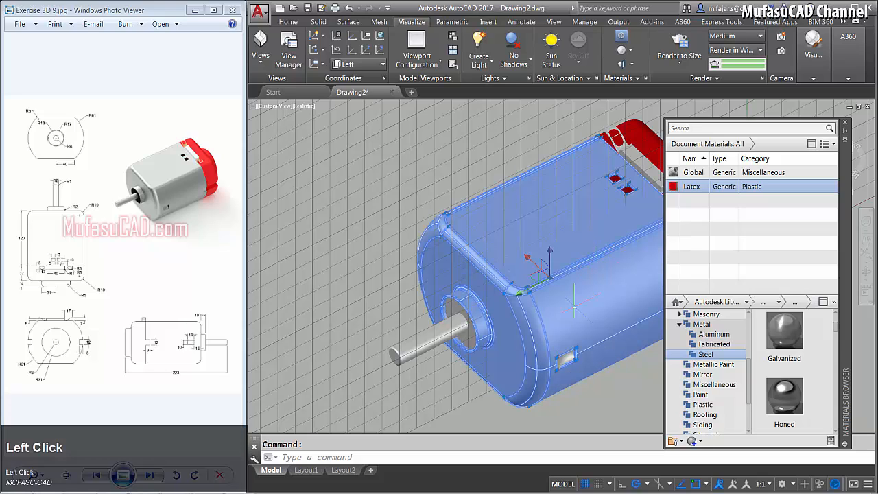
{"action": "left_click", "coordinate": [432, 341]}
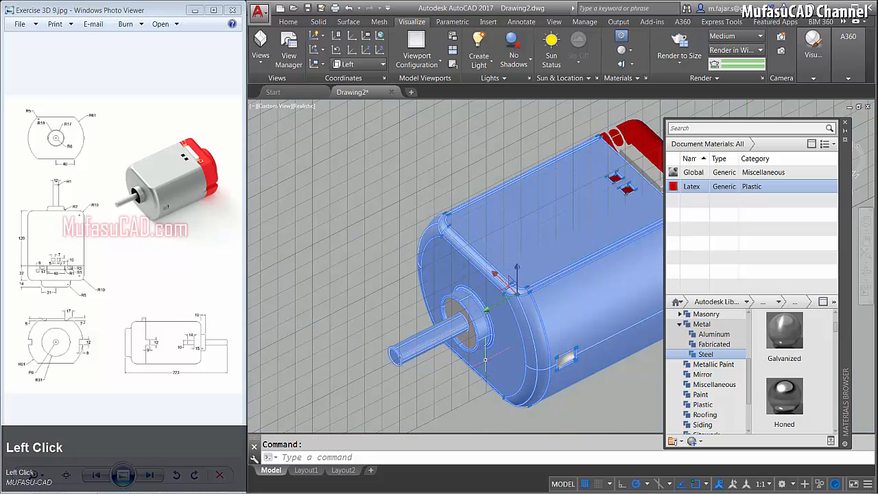
{"action": "mouse_move", "coordinate": [773, 400]}
{"action": "right_click", "coordinate": [789, 336]}
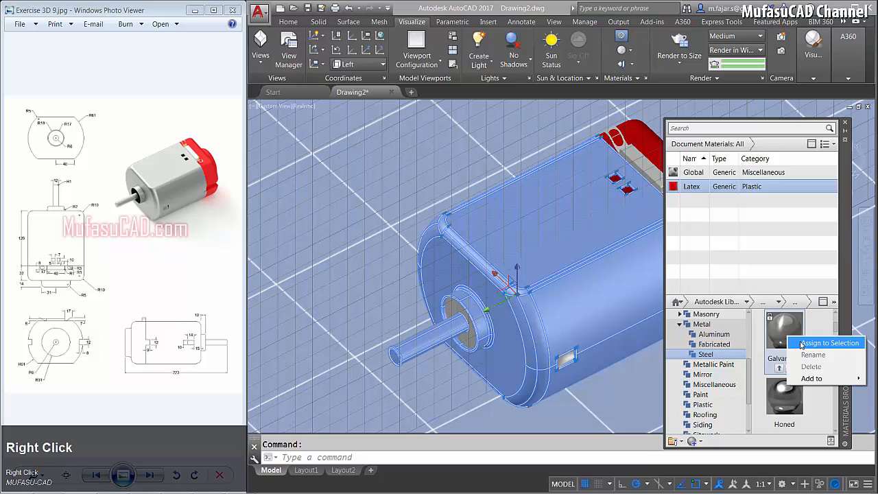
{"action": "left_click", "coordinate": [807, 344]}
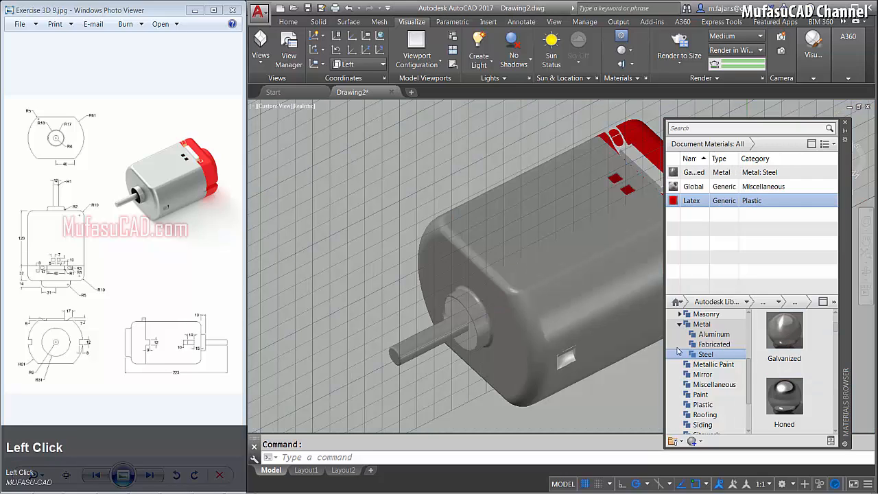
- Set the document's Galvanized material finish to Satin and turn off its Relief Pattern
{"action": "left_click", "coordinate": [695, 173]}
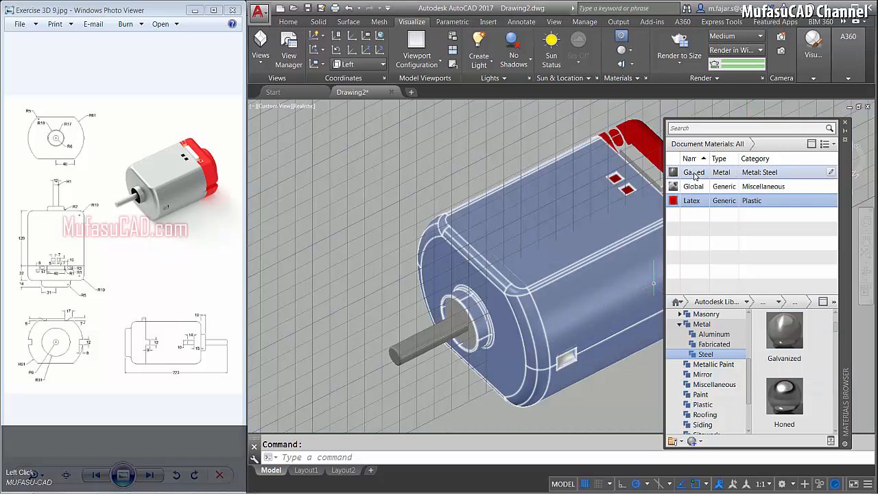
{"action": "double_click", "coordinate": [695, 174]}
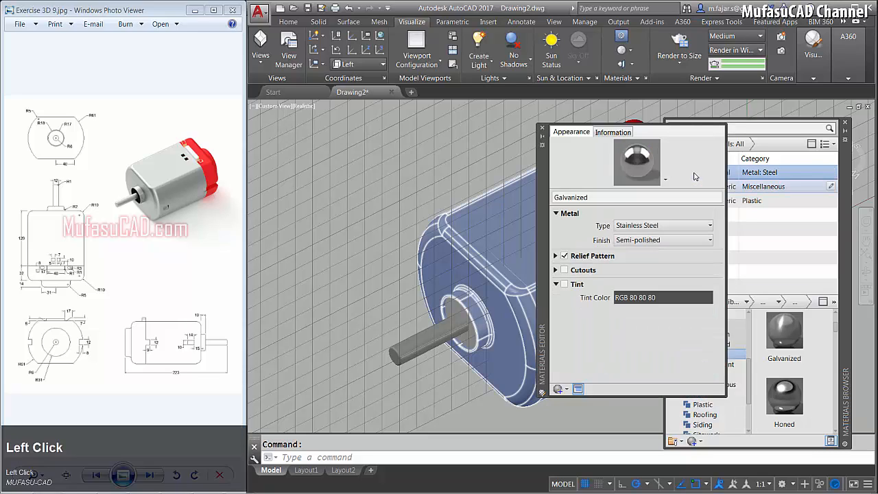
{"action": "left_click", "coordinate": [676, 240]}
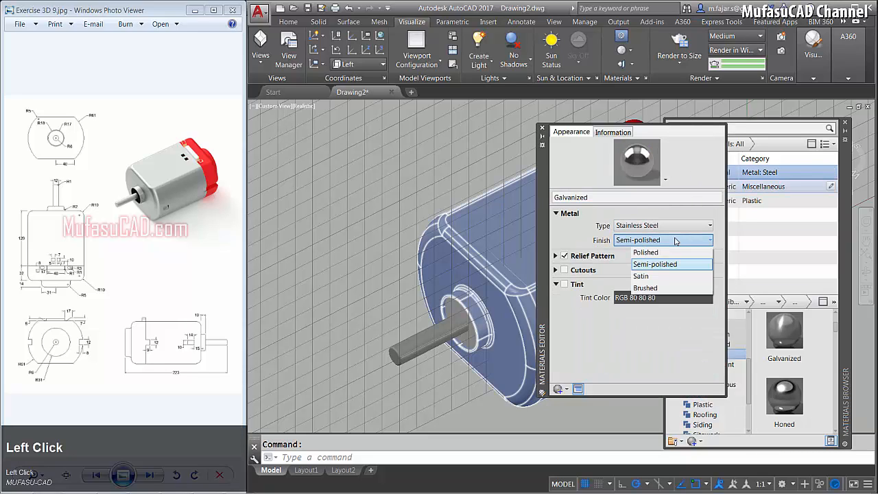
{"action": "left_click", "coordinate": [645, 277]}
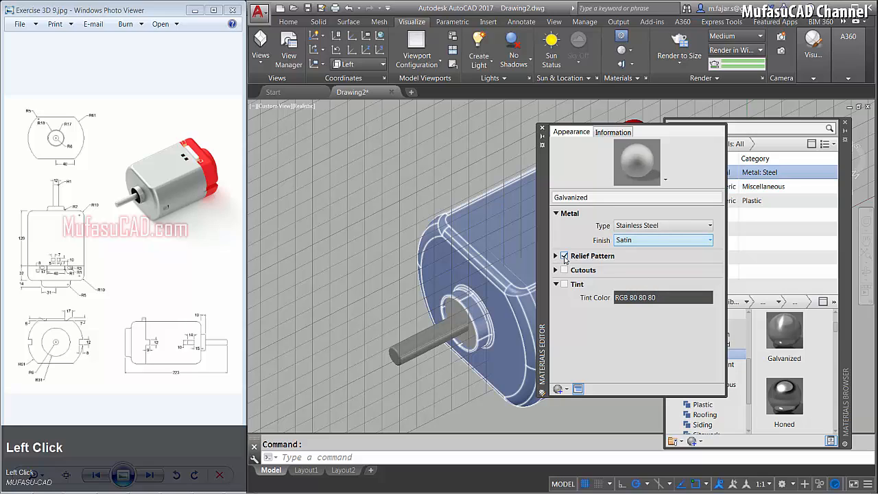
{"action": "left_click", "coordinate": [564, 256]}
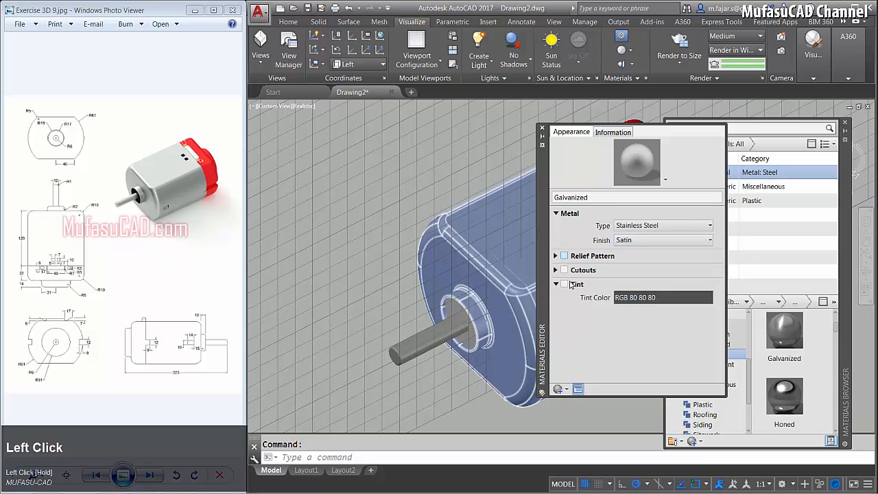
- Turn on the Galvanized material's Tint and set its tint colour to light grey RGB 201,201,201
{"action": "left_click", "coordinate": [565, 284]}
{"action": "left_click", "coordinate": [630, 297]}
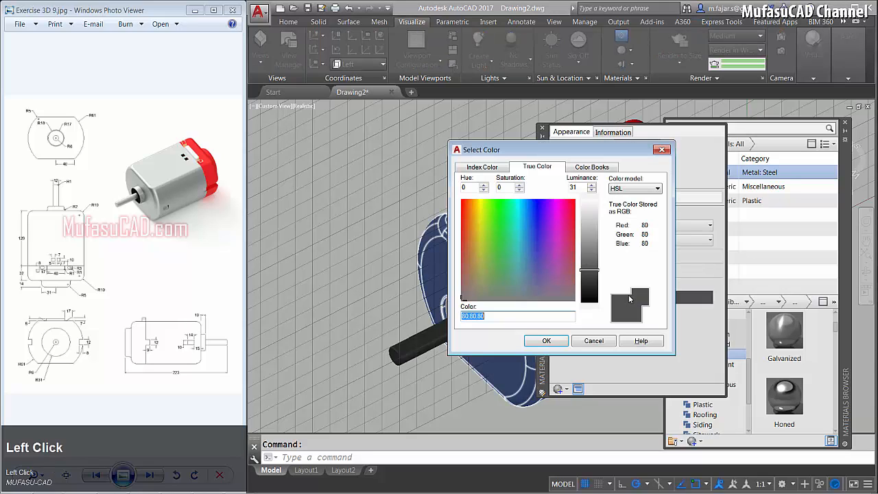
{"action": "left_click", "coordinate": [589, 221]}
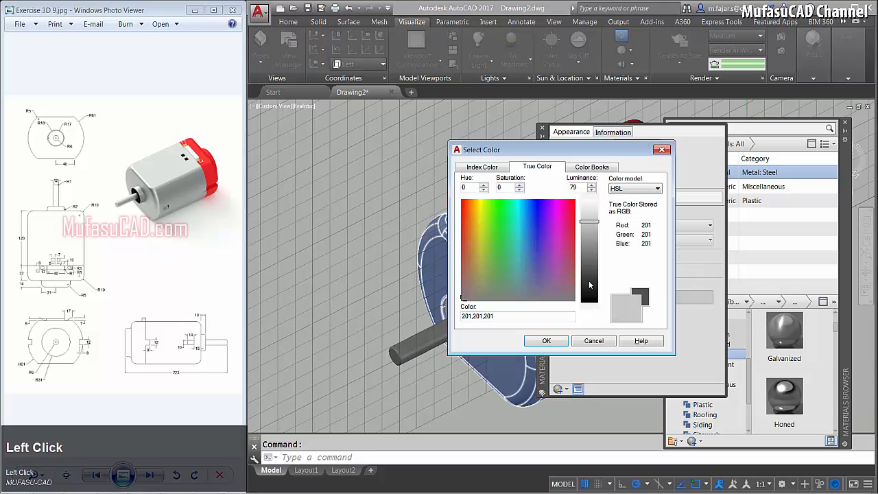
{"action": "left_click", "coordinate": [547, 341]}
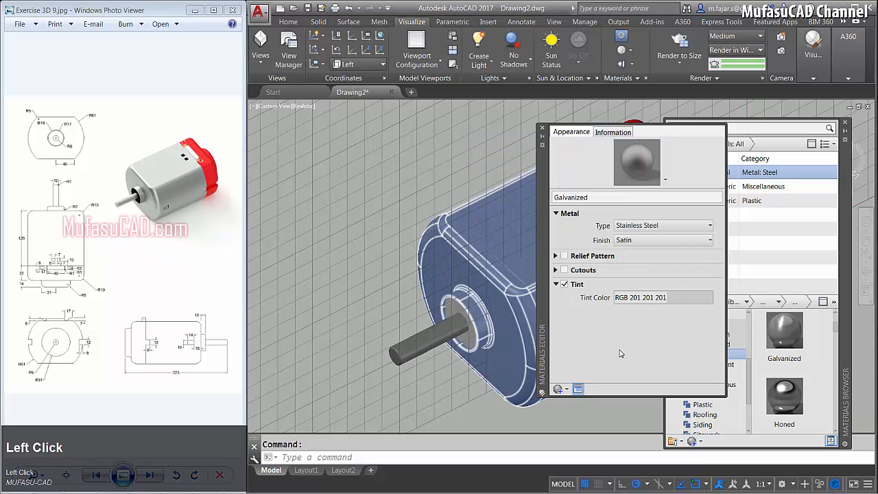
- Change the Galvanized material's metal type to Chrome, keep the Satin finish and close the material's settings
{"action": "left_click", "coordinate": [644, 226]}
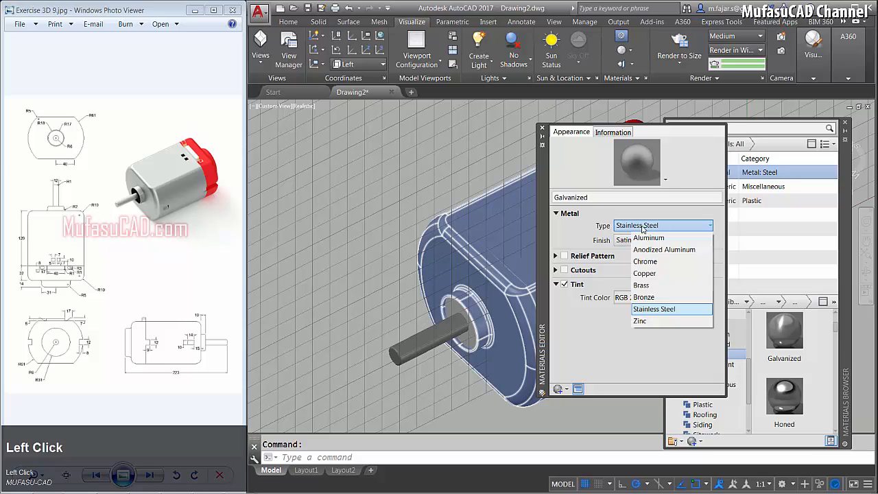
{"action": "left_click", "coordinate": [648, 263]}
{"action": "left_click", "coordinate": [643, 241]}
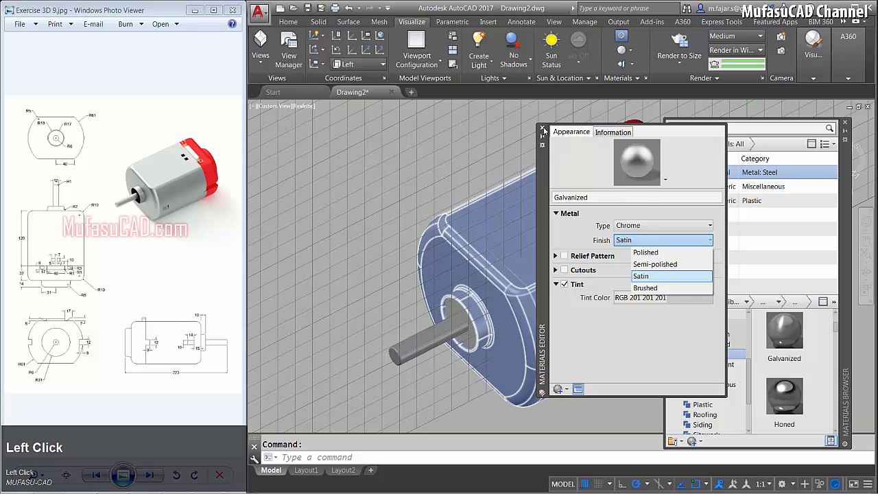
{"action": "left_click", "coordinate": [543, 130]}
{"action": "left_click", "coordinate": [543, 131]}
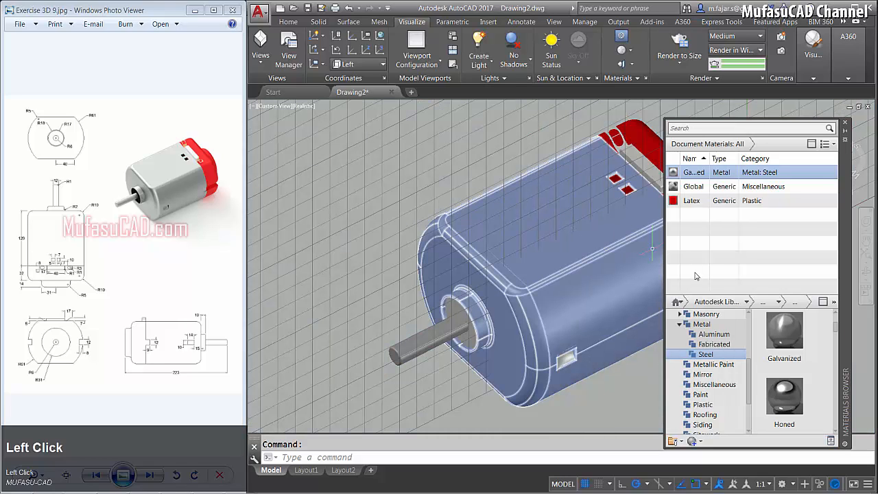
- From the Plastic category of the materials library, assign the Coarse Textured - White material to the disc around the motor shaft
{"action": "left_click_drag", "start_coordinate": [750, 363], "coordinate": [750, 395]}
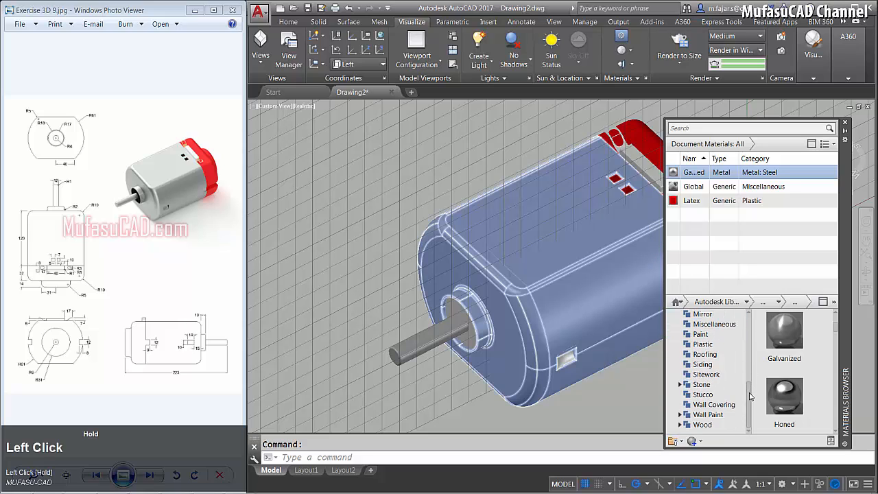
{"action": "left_click", "coordinate": [702, 344]}
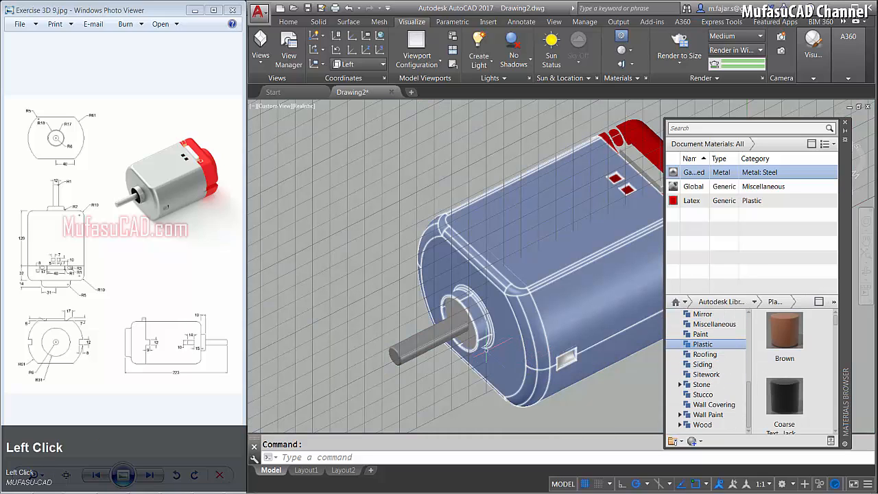
{"action": "left_click", "coordinate": [471, 338]}
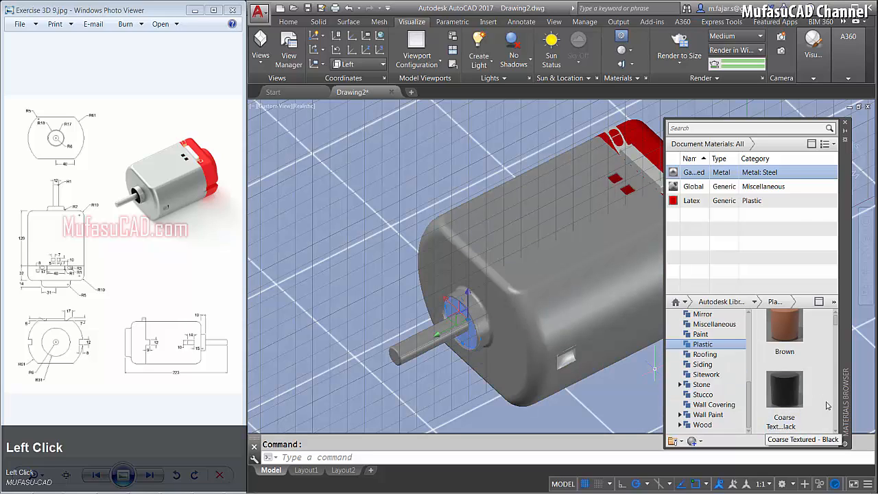
{"action": "left_click", "coordinate": [835, 431]}
{"action": "left_click", "coordinate": [835, 431]}
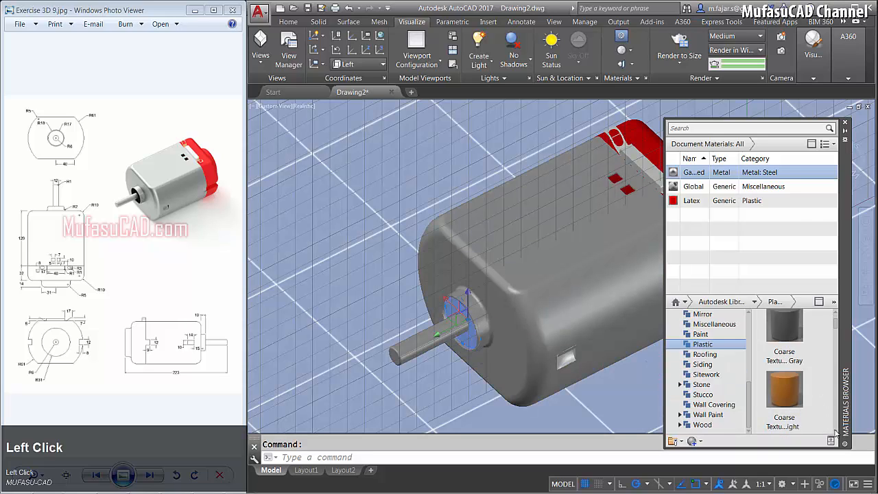
{"action": "left_click", "coordinate": [835, 431]}
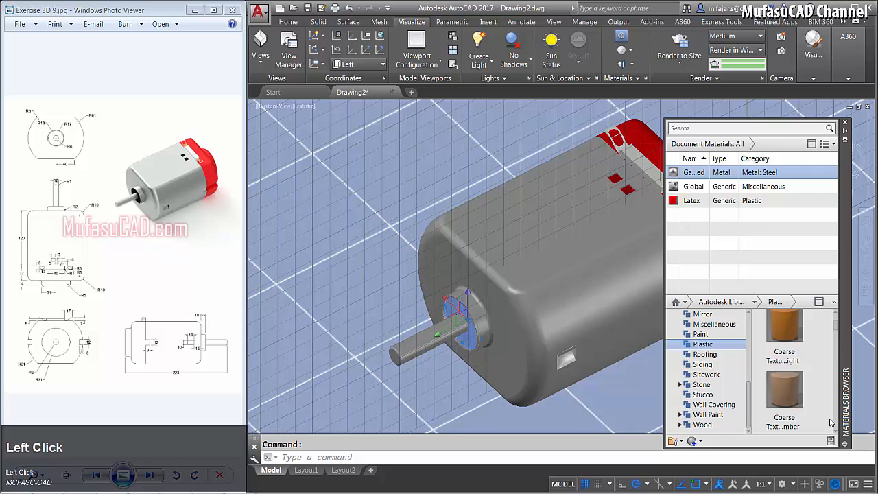
{"action": "left_click", "coordinate": [835, 431]}
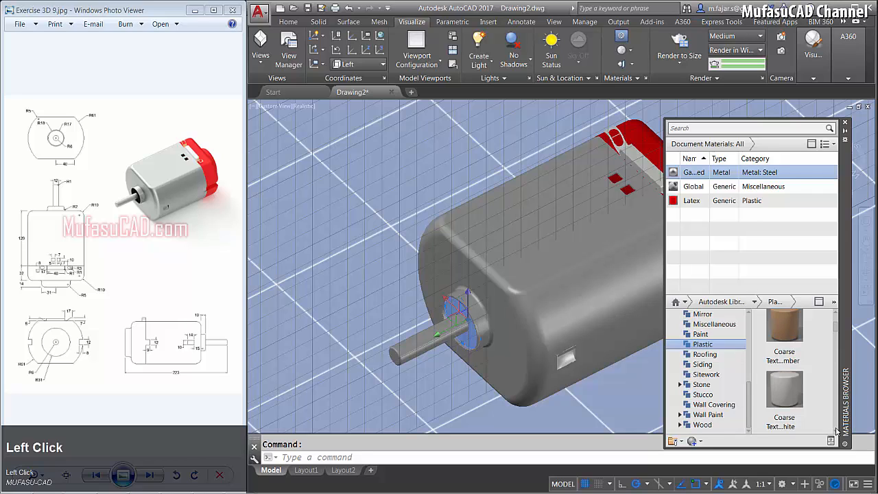
{"action": "right_click", "coordinate": [787, 393]}
{"action": "left_click", "coordinate": [800, 399]}
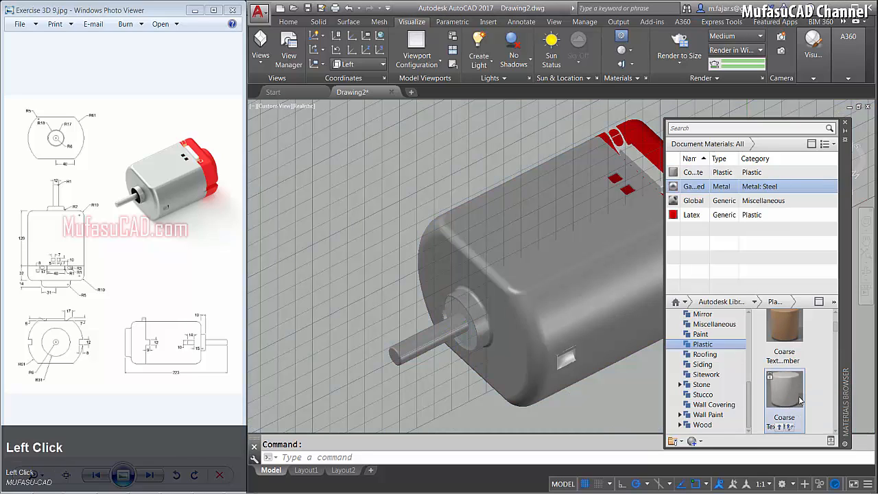
- Set the Coarse Textured - White material's colour to dark RGB 38,38,38, turn off its Finish Bumps and close its settings
{"action": "double_click", "coordinate": [694, 174]}
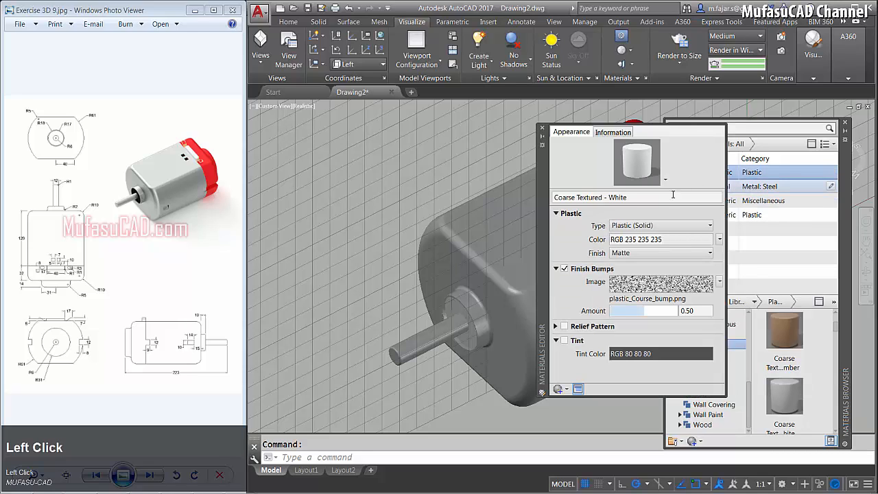
{"action": "left_click", "coordinate": [643, 241]}
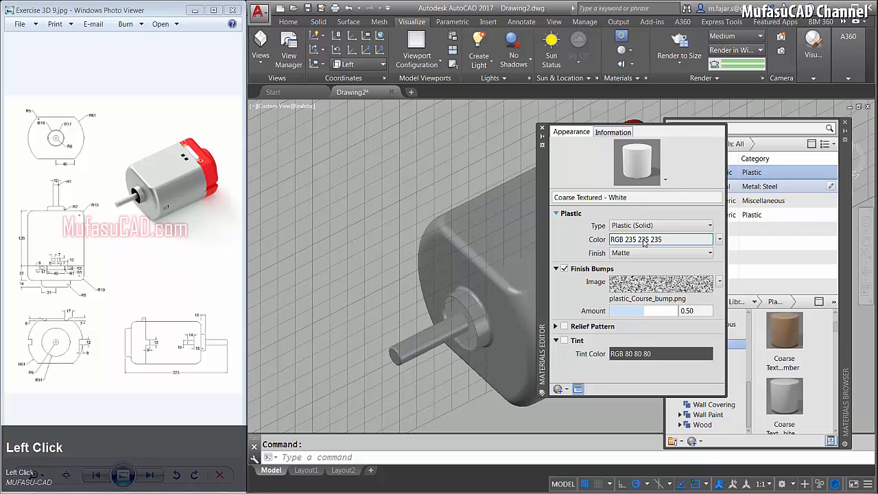
{"action": "left_click_drag", "start_coordinate": [590, 214], "coordinate": [588, 287]}
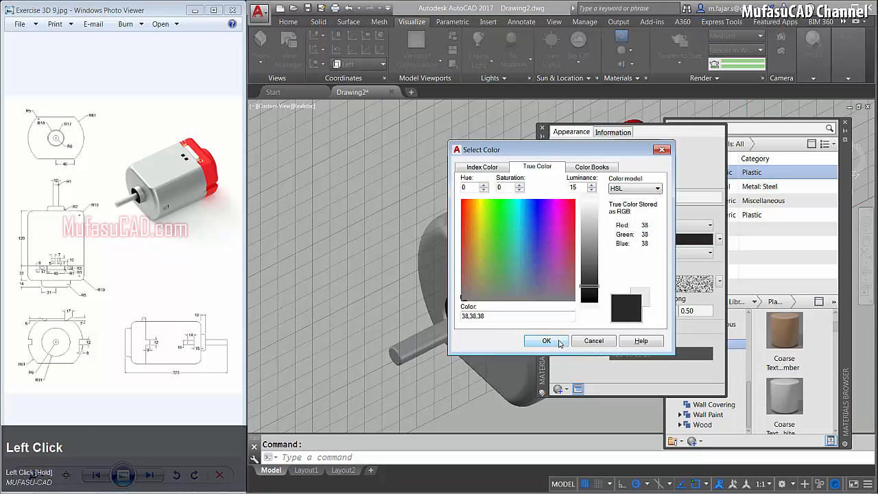
{"action": "left_click", "coordinate": [564, 338]}
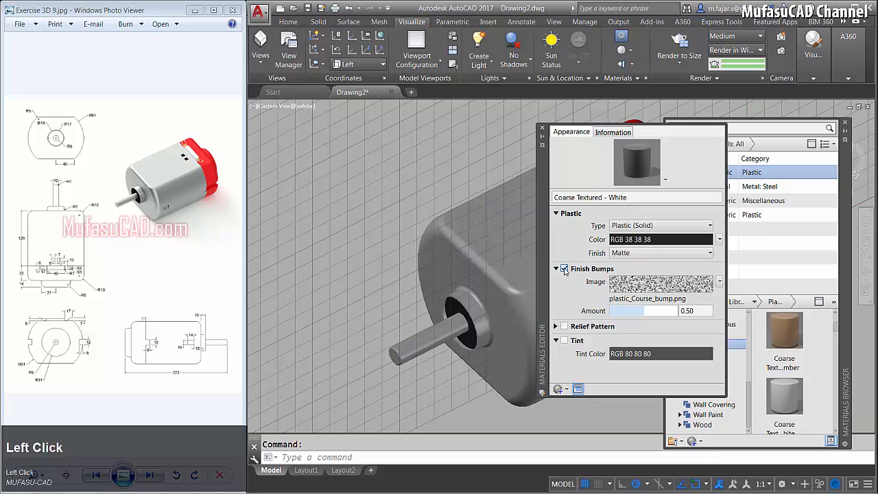
{"action": "left_click", "coordinate": [564, 269]}
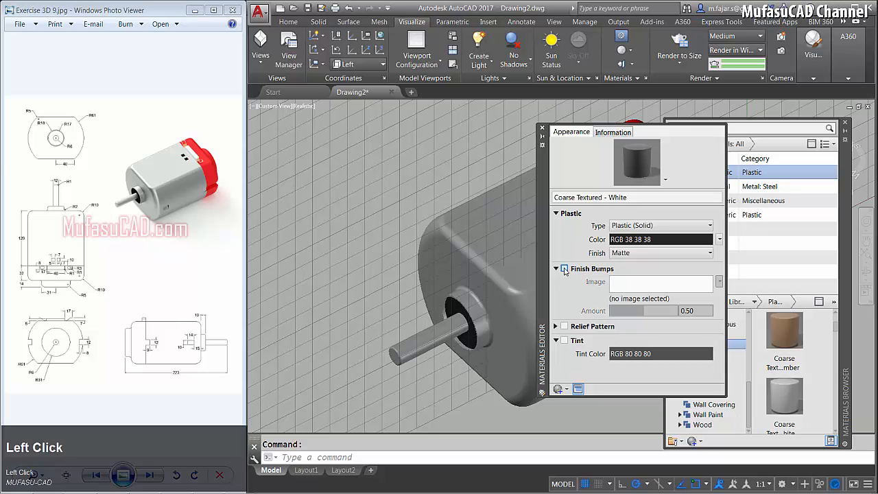
{"action": "left_click", "coordinate": [542, 129]}
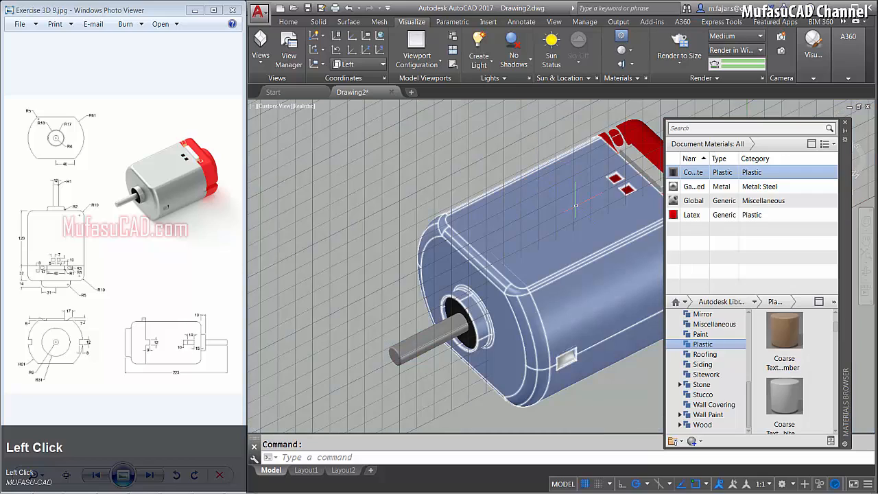
- Duplicate the dark Coarse Textured - White material and set the copy's colour to RGB 235,235,235
{"action": "right_click", "coordinate": [700, 174]}
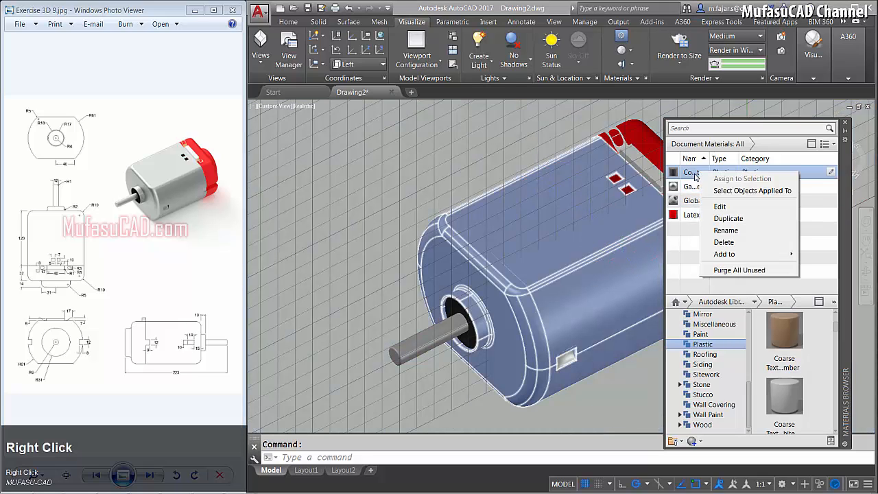
{"action": "left_click", "coordinate": [720, 219]}
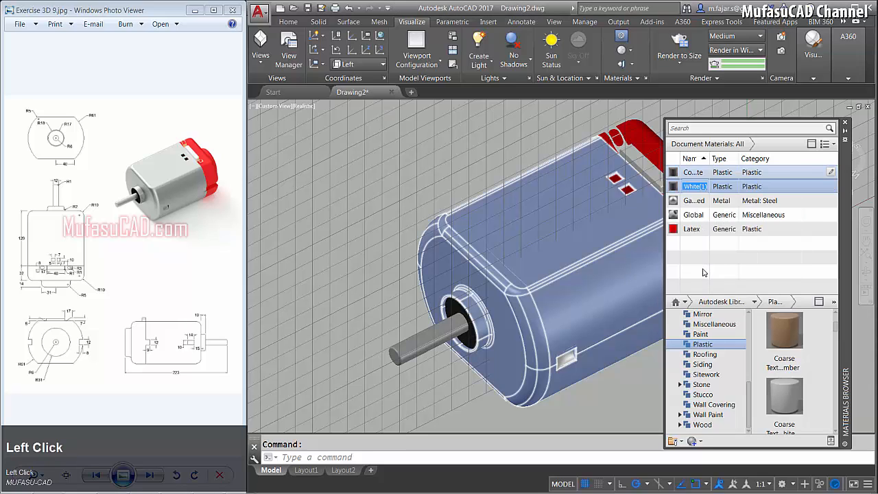
{"action": "left_click", "coordinate": [702, 273]}
{"action": "double_click", "coordinate": [694, 188]}
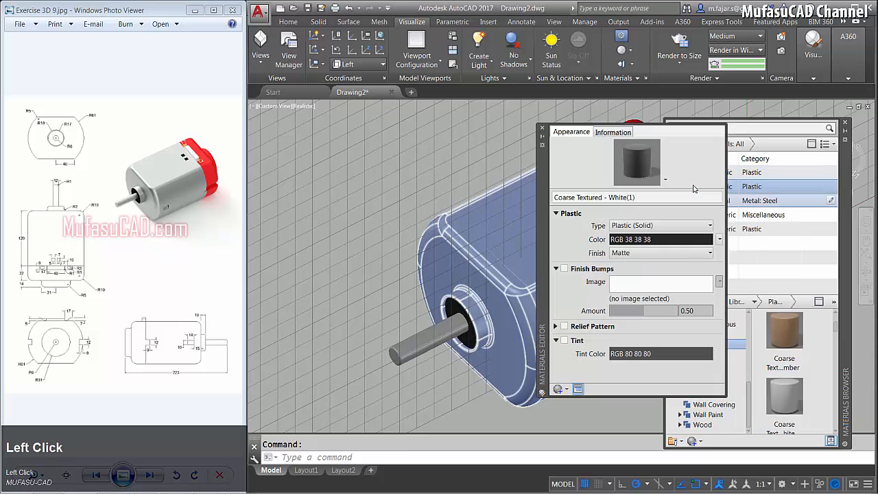
{"action": "left_click", "coordinate": [608, 239]}
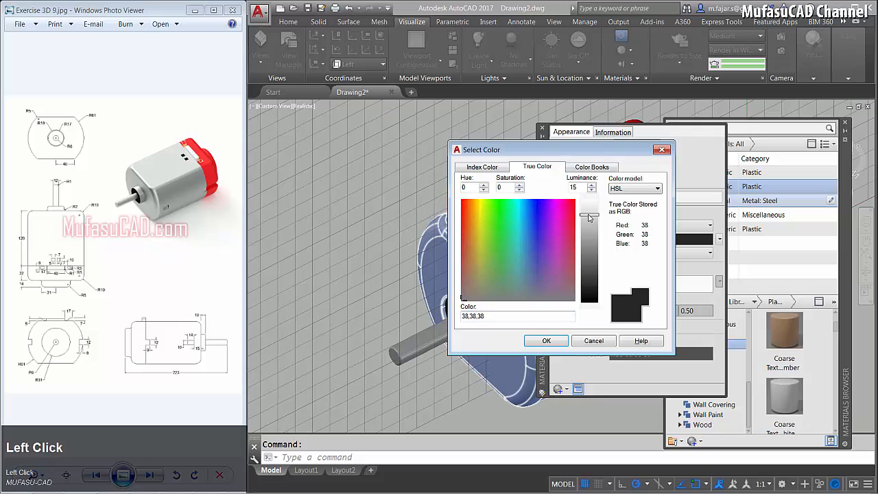
{"action": "left_click_drag", "start_coordinate": [589, 214], "coordinate": [590, 212]}
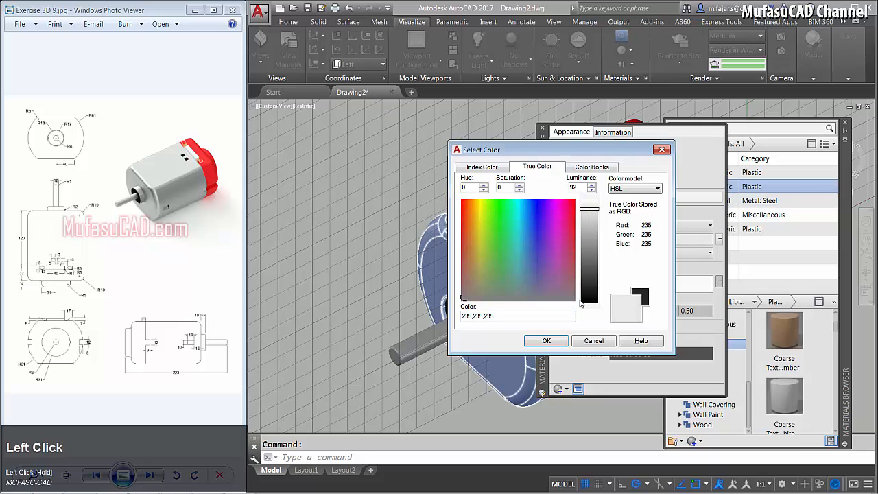
{"action": "left_click", "coordinate": [547, 341]}
- Turn on Tint for Coarse Textured - White(1), set the tint colour to RGB 230,230,230 and close its settings
{"action": "left_click", "coordinate": [565, 341]}
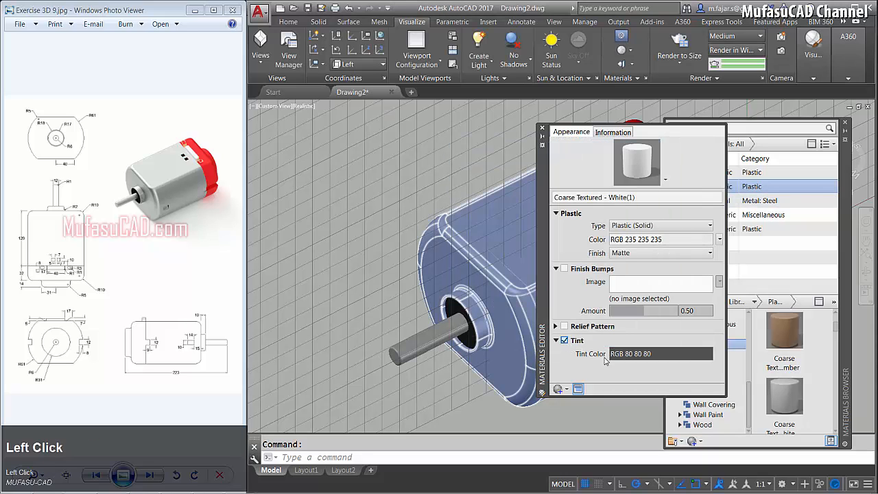
{"action": "left_click", "coordinate": [635, 355]}
{"action": "left_click", "coordinate": [587, 216]}
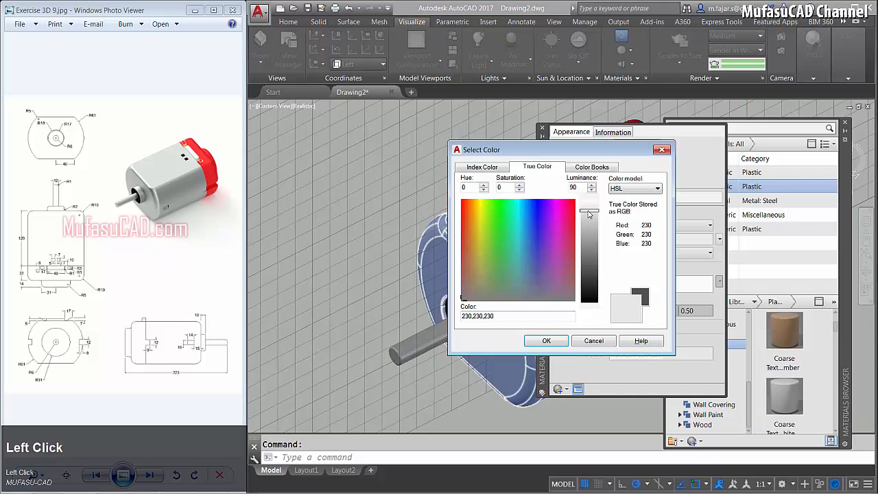
{"action": "left_click", "coordinate": [558, 341]}
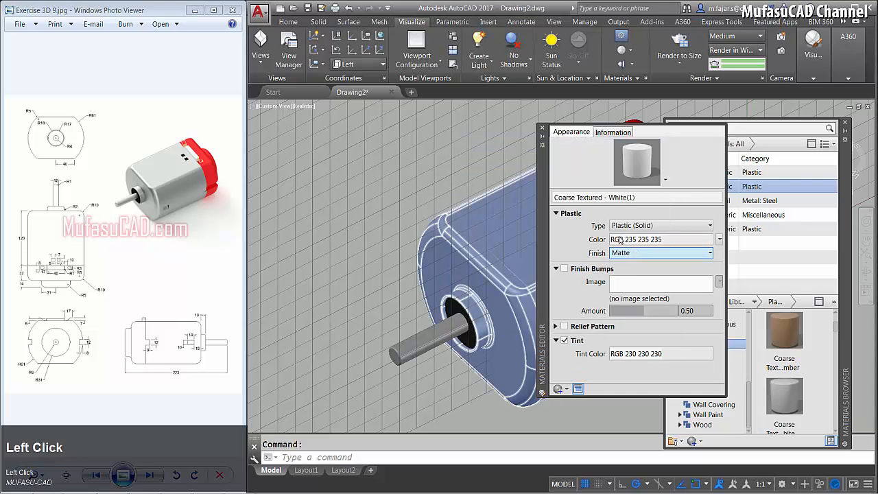
{"action": "left_click_drag", "start_coordinate": [549, 184], "coordinate": [321, 184]}
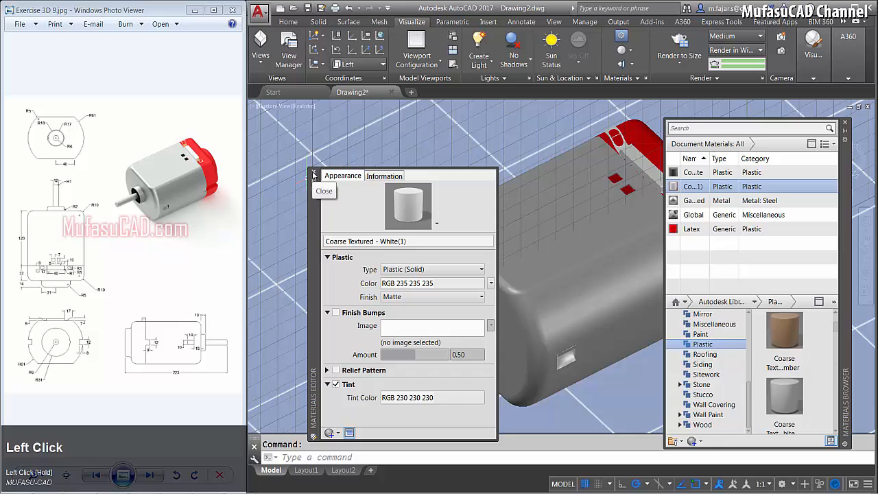
{"action": "left_click", "coordinate": [314, 176]}
- Assign the Coarse Textured - White(1) material to the rectangular bar on top of the motor beside the red cap
{"action": "left_click_drag", "start_coordinate": [664, 167], "coordinate": [647, 162]}
{"action": "left_click", "coordinate": [639, 159]}
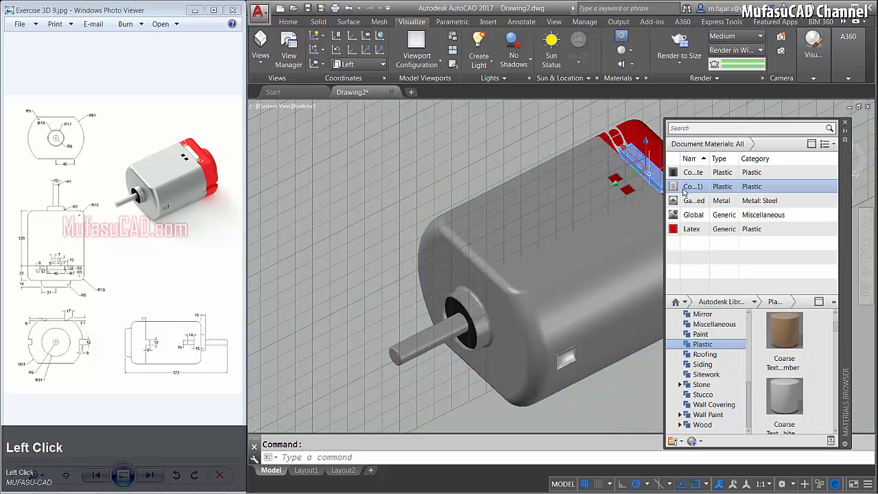
{"action": "right_click", "coordinate": [697, 191]}
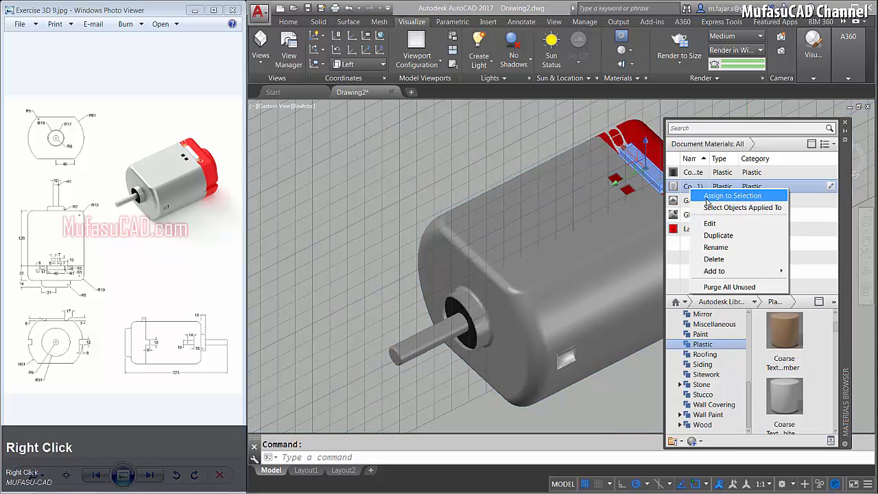
{"action": "left_click", "coordinate": [708, 197]}
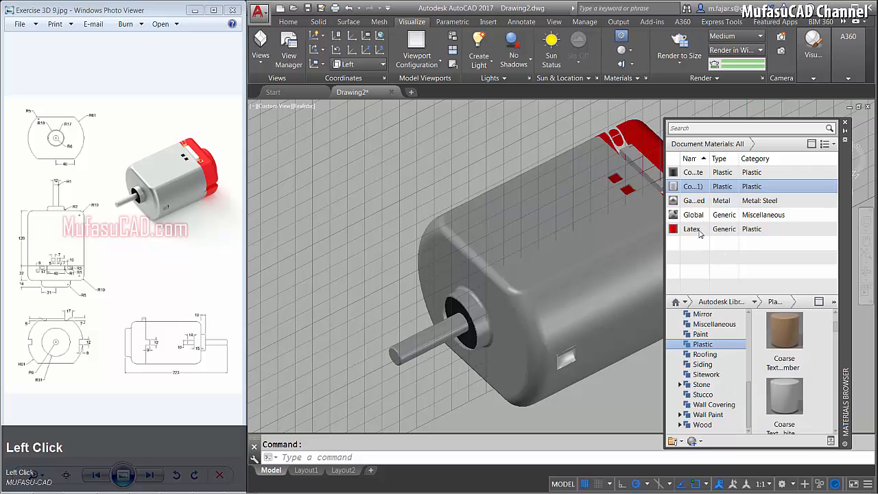
- Duplicate the dark Coarse Textured - White material again and set the new copy's colour to orange RGB 246,155,44
{"action": "right_click", "coordinate": [692, 175]}
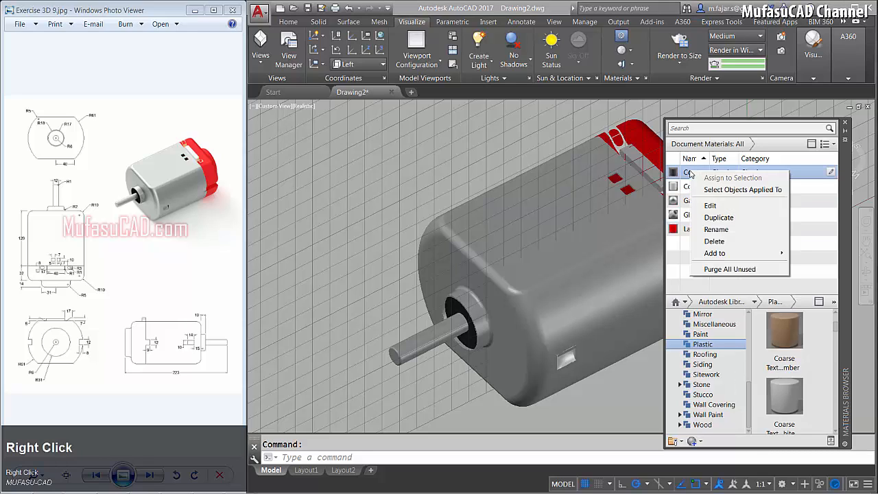
{"action": "left_click", "coordinate": [704, 216]}
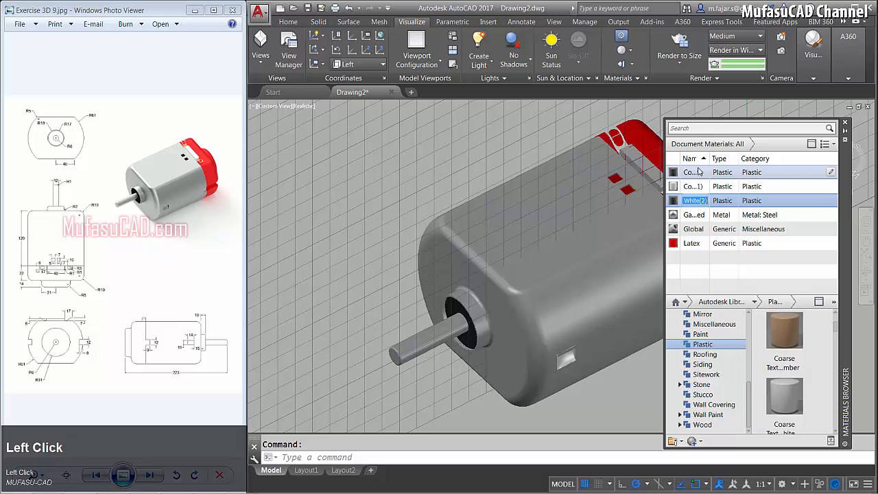
{"action": "left_click", "coordinate": [709, 289]}
{"action": "double_click", "coordinate": [691, 201]}
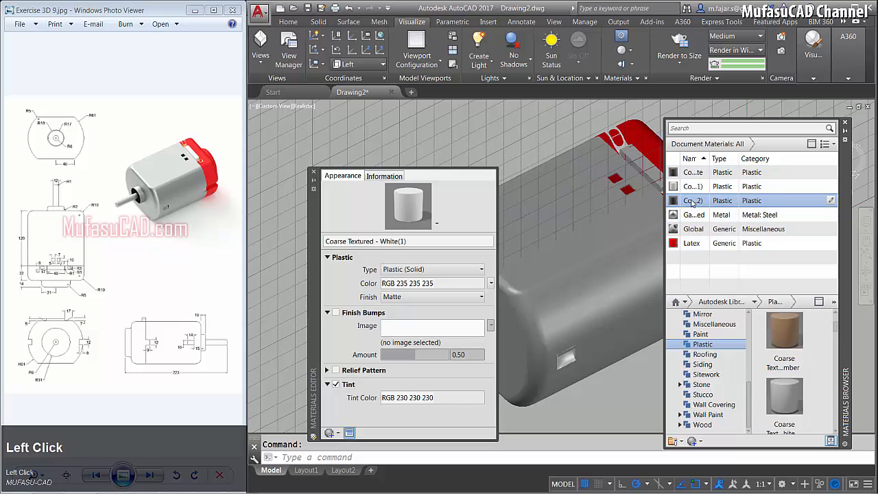
{"action": "left_click", "coordinate": [432, 284]}
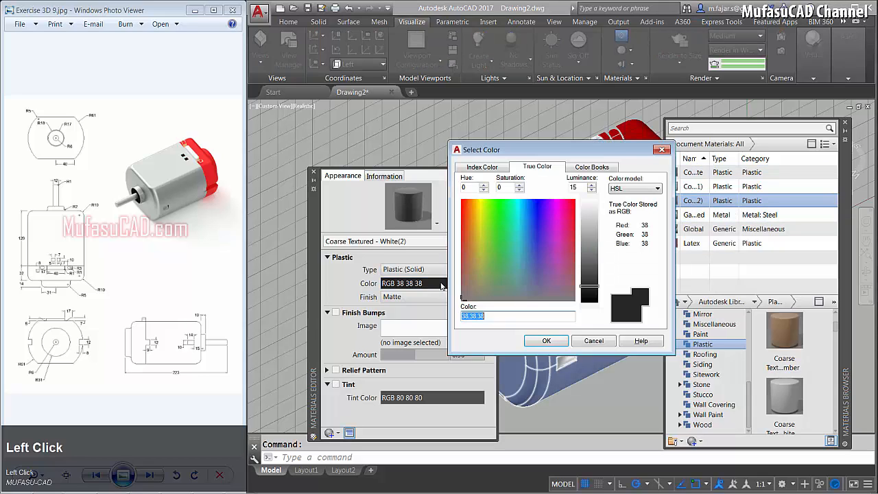
{"action": "left_click_drag", "start_coordinate": [486, 248], "coordinate": [474, 209]}
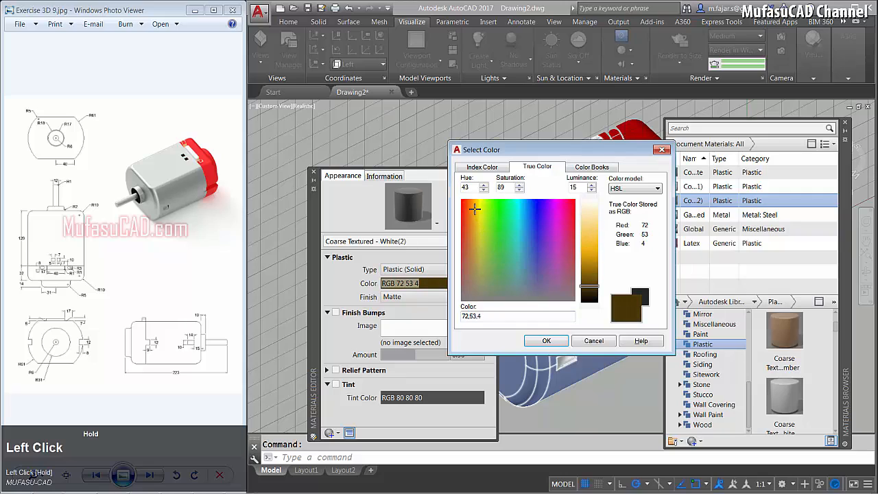
{"action": "left_click", "coordinate": [589, 241]}
{"action": "left_click", "coordinate": [472, 206]}
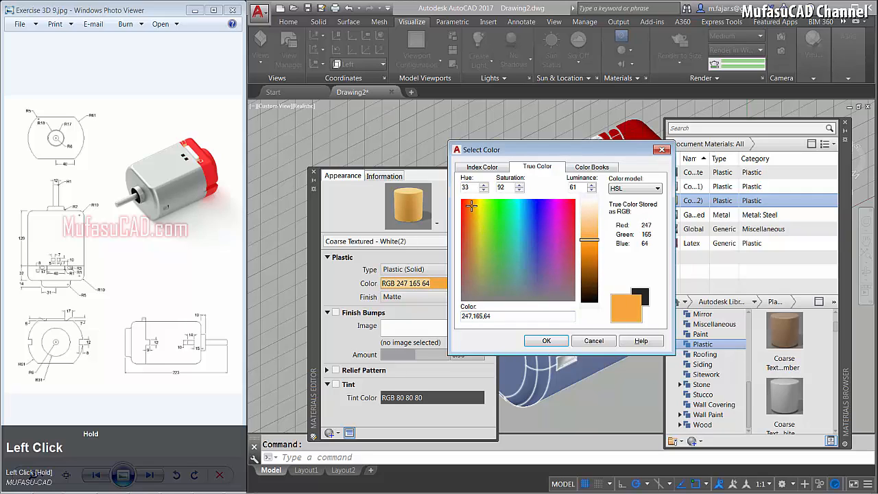
{"action": "left_click_drag", "start_coordinate": [590, 245], "coordinate": [592, 246]}
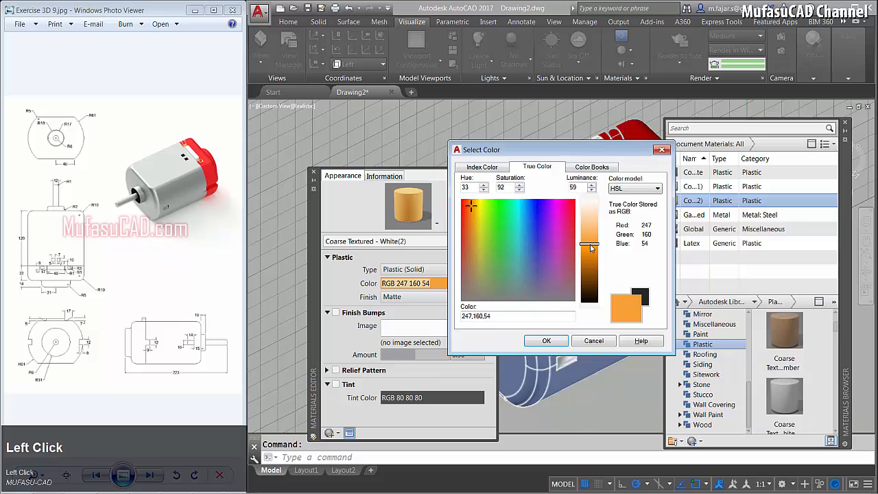
{"action": "left_click", "coordinate": [547, 342]}
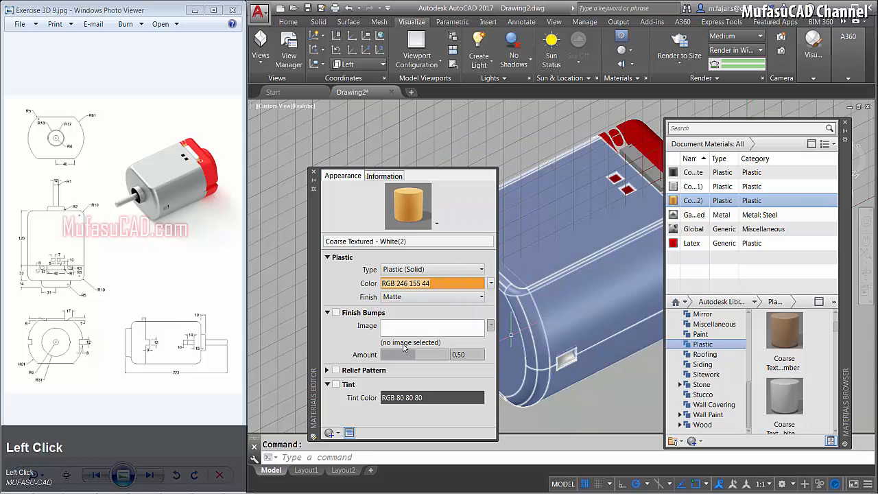
- Turn on Tint for Coarse Textured - White(2), set the tint colour to orange RGB 240,164,40 and close its settings
{"action": "left_click", "coordinate": [336, 385]}
{"action": "left_click", "coordinate": [404, 398]}
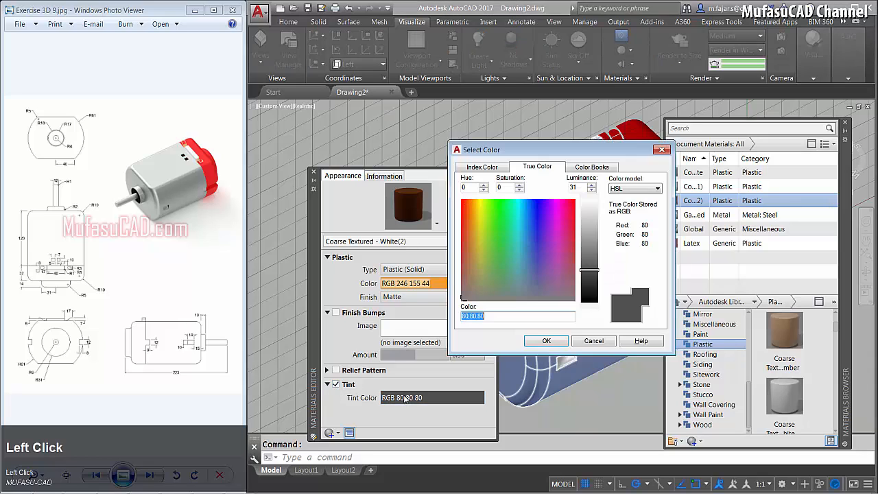
{"action": "left_click_drag", "start_coordinate": [467, 233], "coordinate": [472, 211]}
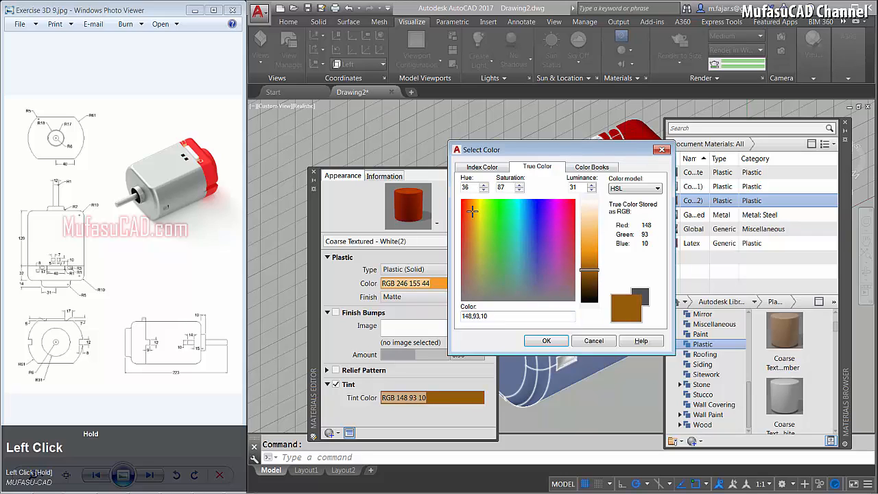
{"action": "left_click", "coordinate": [588, 246]}
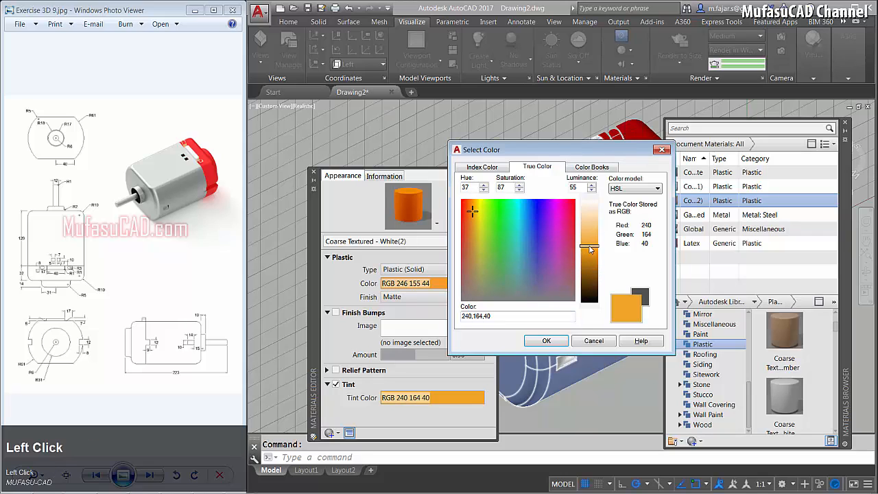
{"action": "left_click", "coordinate": [547, 341]}
{"action": "left_click", "coordinate": [313, 172]}
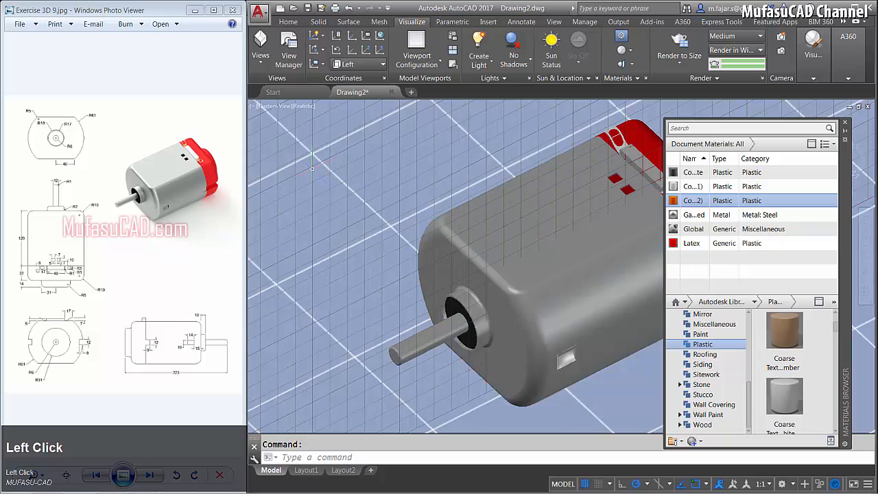
- Assign the orange Coarse Textured - White(2) material to the two small terminals at the ends of the top bar, and close the materials browser
{"action": "left_click_drag", "start_coordinate": [846, 404], "coordinate": [858, 409]}
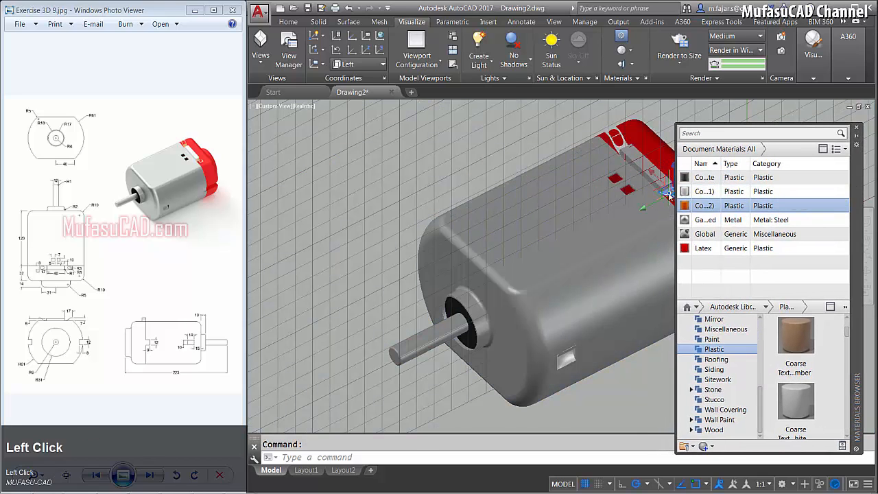
{"action": "left_click", "coordinate": [618, 140]}
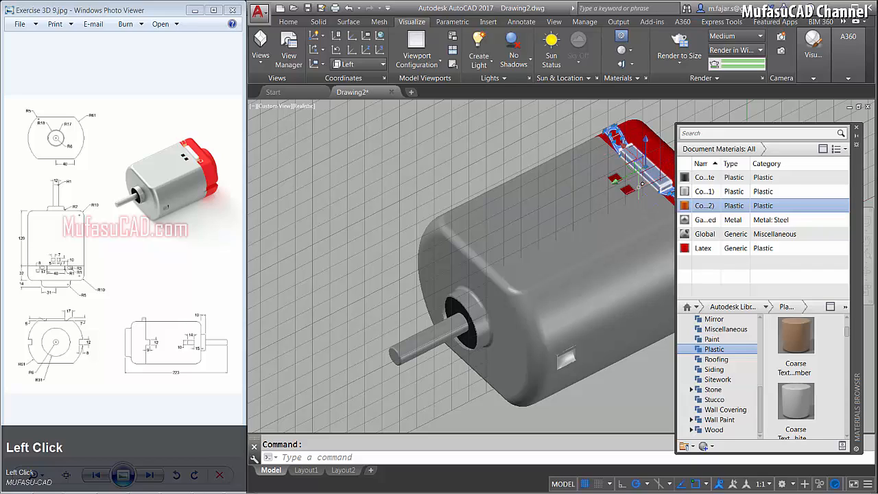
{"action": "left_click", "coordinate": [635, 199]}
{"action": "right_click", "coordinate": [710, 207]}
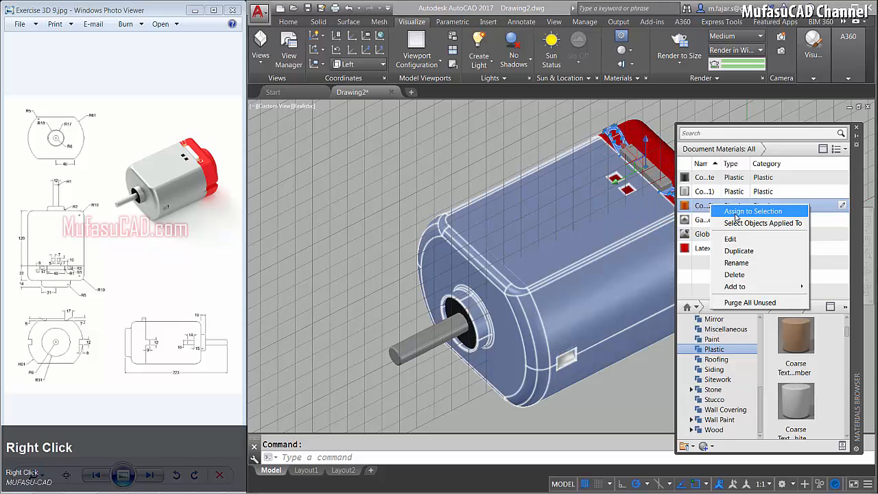
{"action": "left_click", "coordinate": [743, 215]}
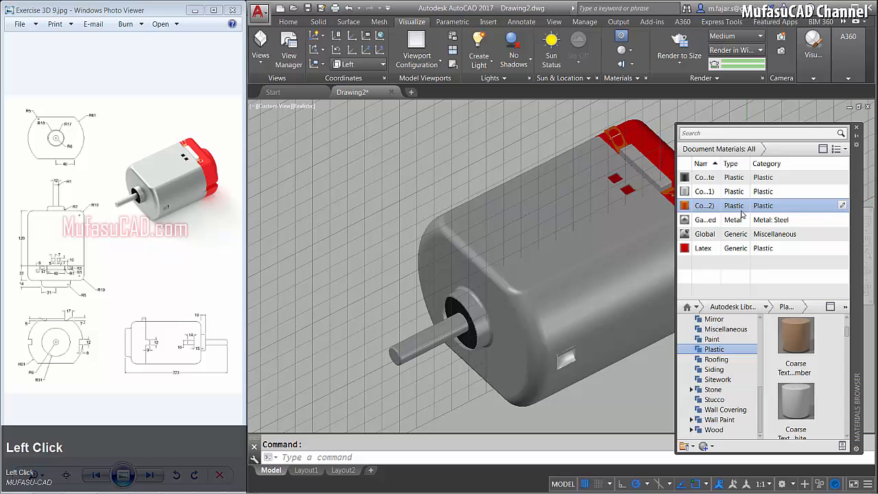
{"action": "left_click", "coordinate": [856, 128]}
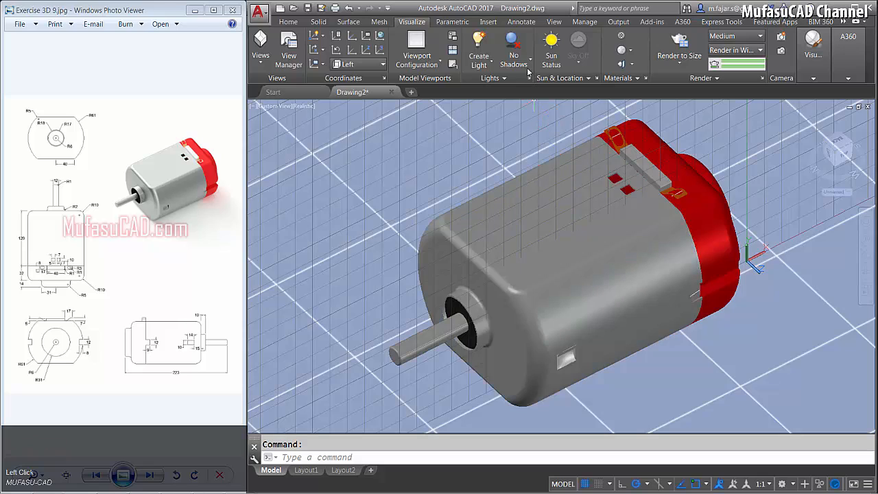
- Turn on full shadows for the viewport and set the render quality preset to High
{"action": "left_click", "coordinate": [526, 63]}
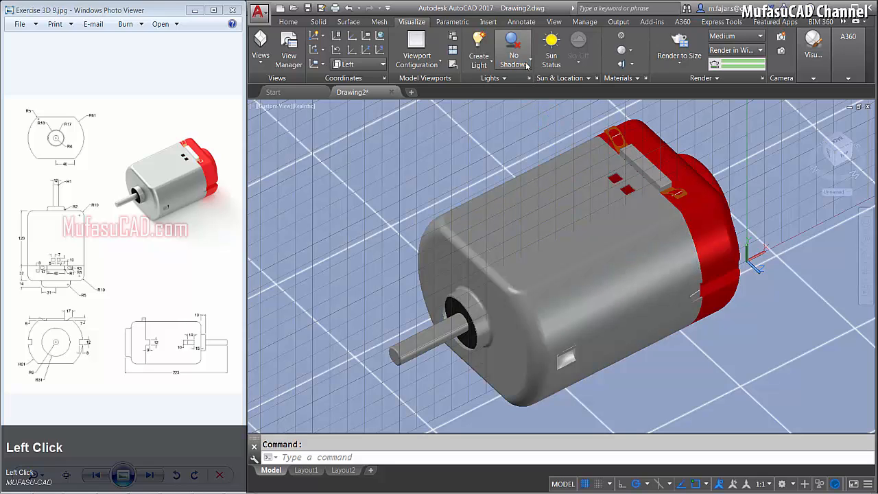
{"action": "left_click", "coordinate": [527, 63]}
{"action": "left_click", "coordinate": [526, 128]}
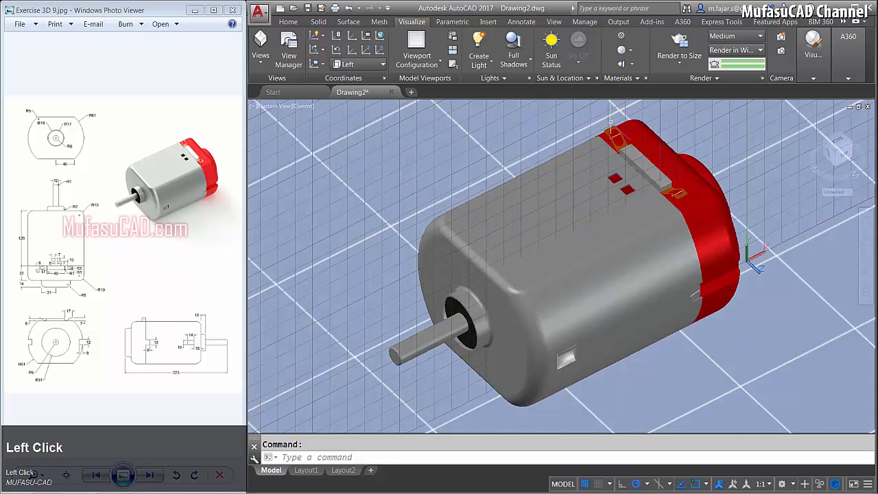
{"action": "left_click", "coordinate": [731, 38]}
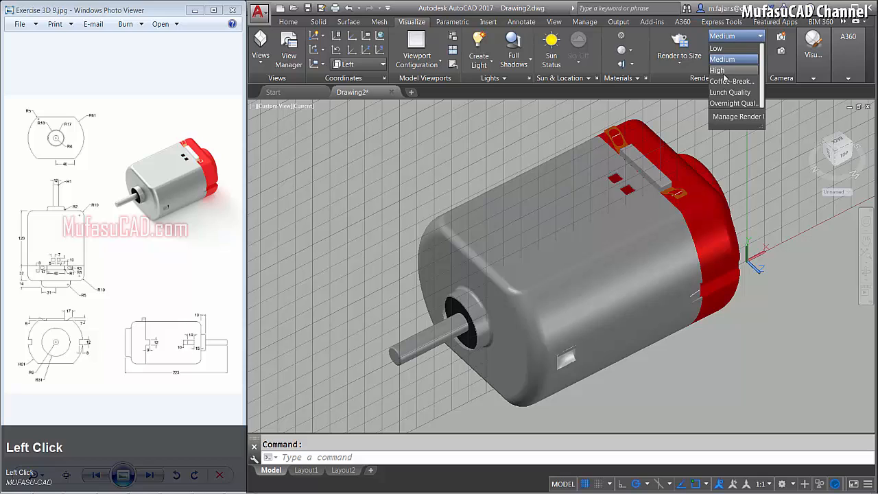
{"action": "left_click", "coordinate": [722, 70]}
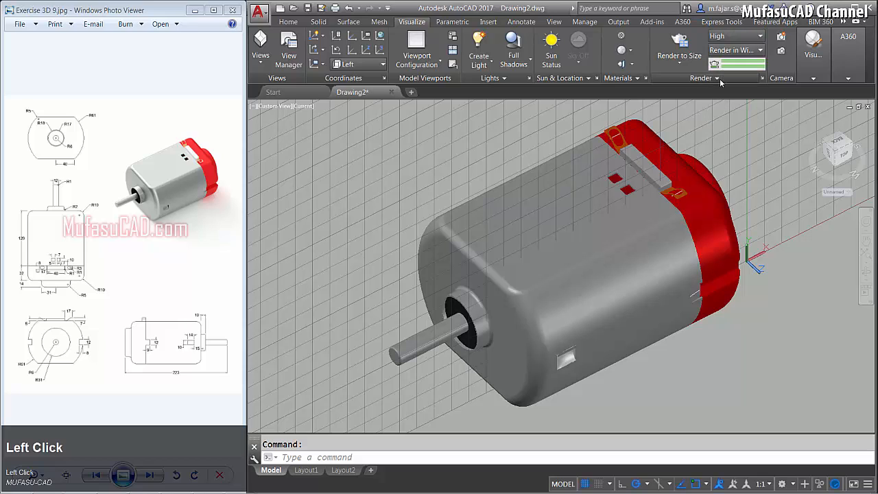
- Switch on the render environment with Sharp Highlights lighting and choose to use a custom background
{"action": "left_click", "coordinate": [720, 79]}
{"action": "left_click", "coordinate": [692, 96]}
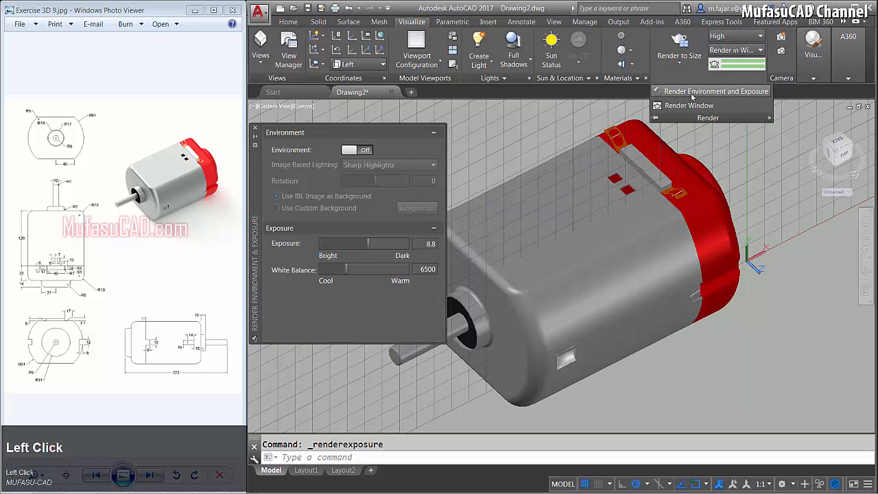
{"action": "left_click", "coordinate": [367, 152]}
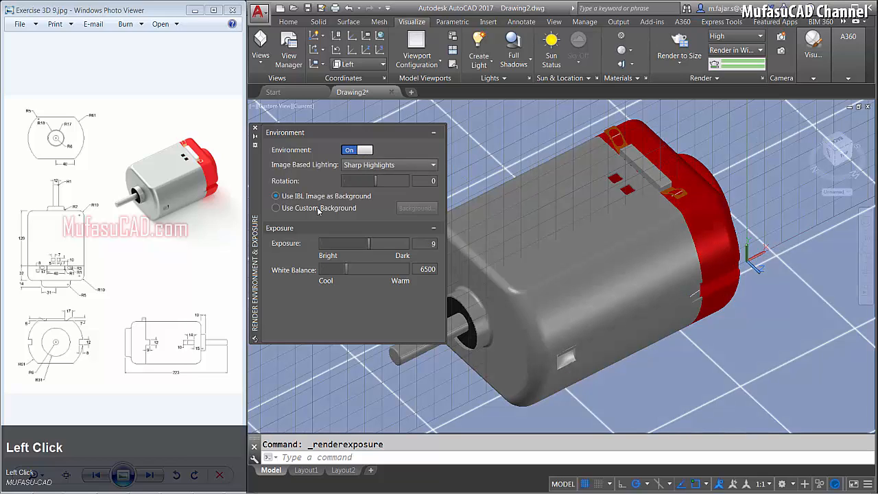
{"action": "left_click", "coordinate": [317, 209]}
- Set the custom background to solid white RGB 255,255,255 and close the render environment settings
{"action": "left_click", "coordinate": [409, 209]}
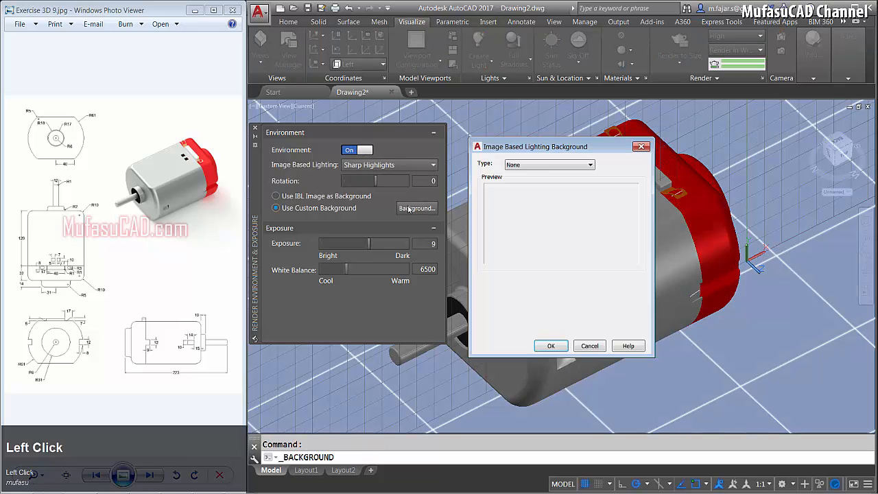
{"action": "left_click", "coordinate": [538, 166]}
{"action": "left_click", "coordinate": [535, 183]}
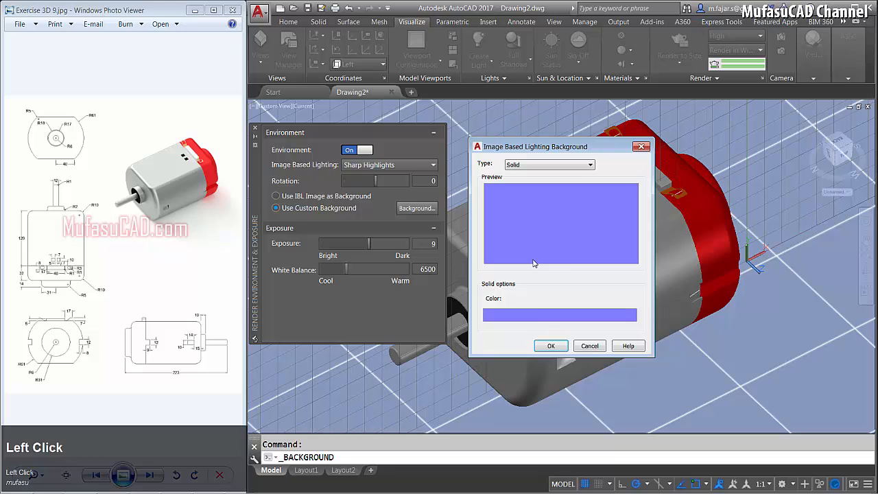
{"action": "left_click", "coordinate": [537, 317]}
{"action": "left_click_drag", "start_coordinate": [593, 232], "coordinate": [588, 201]}
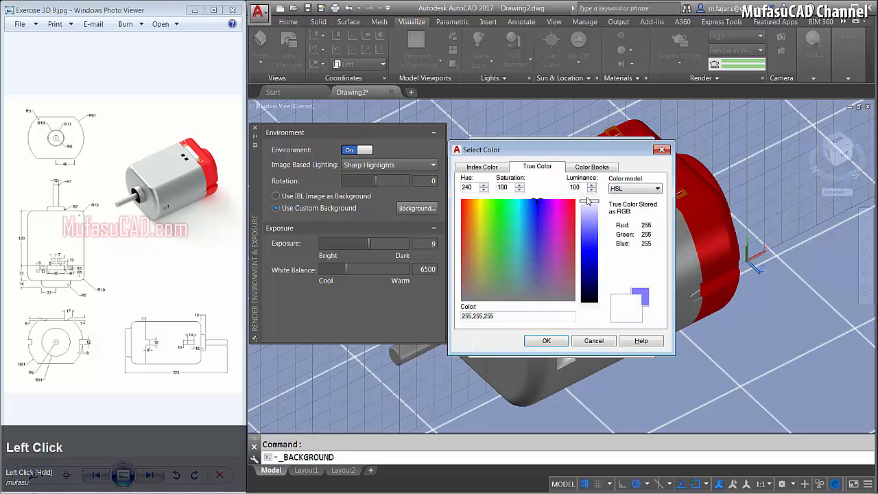
{"action": "left_click", "coordinate": [547, 340]}
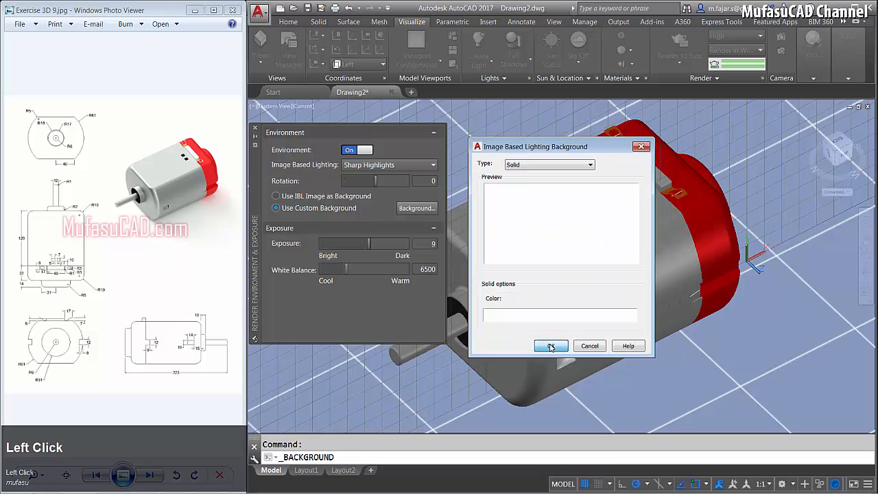
{"action": "left_click", "coordinate": [551, 346]}
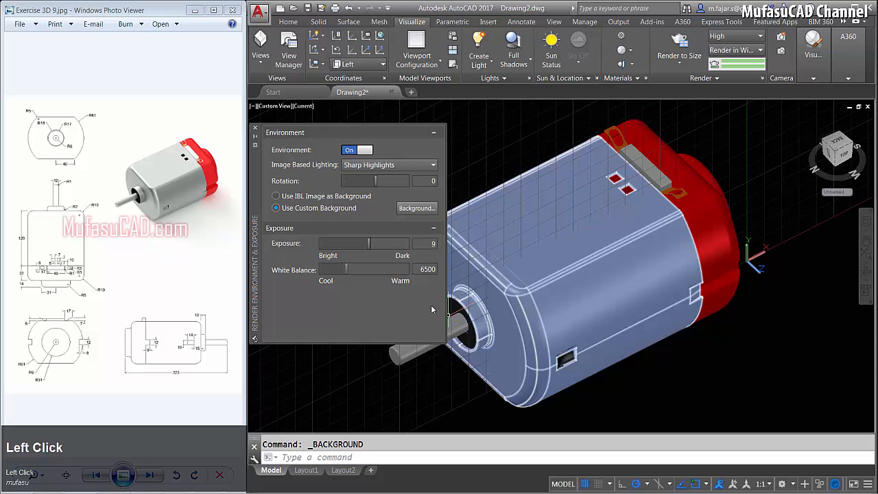
{"action": "left_click", "coordinate": [255, 128]}
- Run a test render of the motor against the background and close it before completion
{"action": "middle_click_drag", "start_coordinate": [607, 230], "coordinate": [635, 247], "text": "shift"}
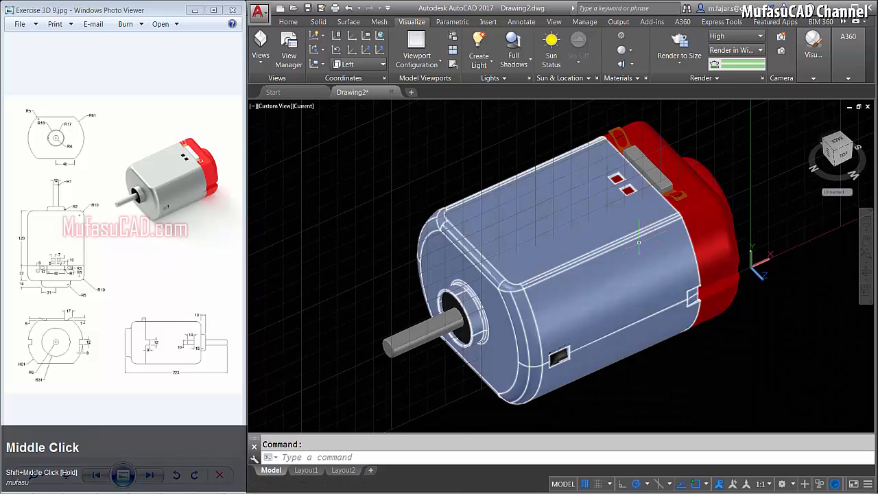
{"action": "left_click", "coordinate": [679, 46]}
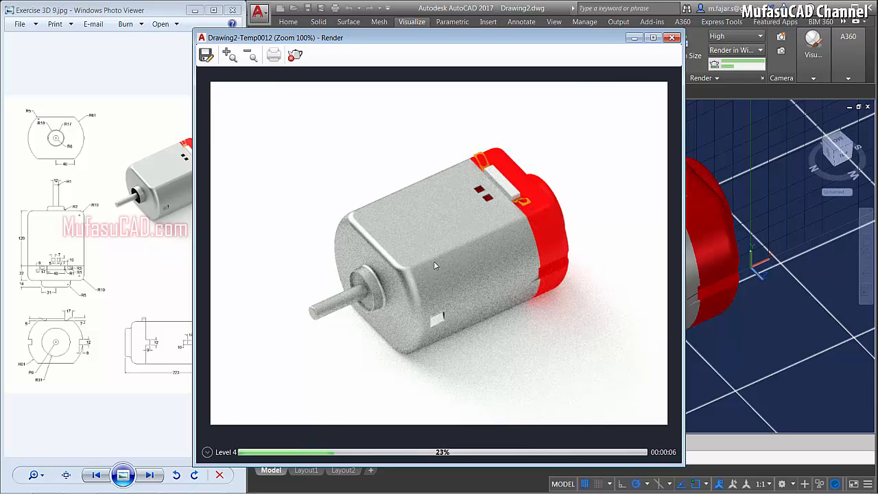
{"action": "left_click", "coordinate": [673, 37]}
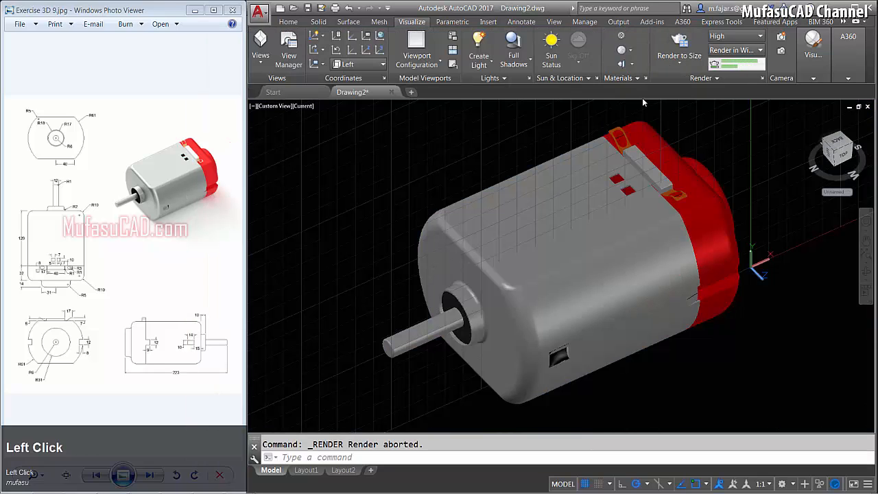
- Change the plastic type of the dark Coarse Textured - White material to Vinyl and close its settings
{"action": "left_click", "coordinate": [623, 38]}
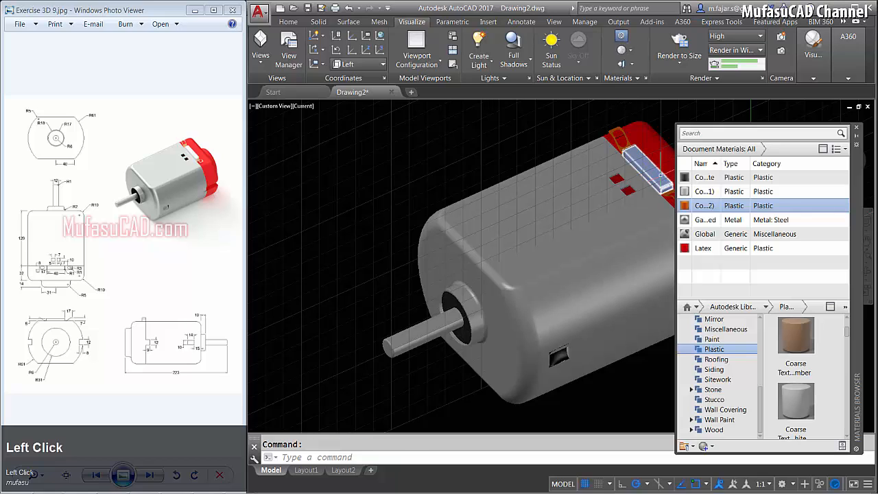
{"action": "double_click", "coordinate": [704, 179]}
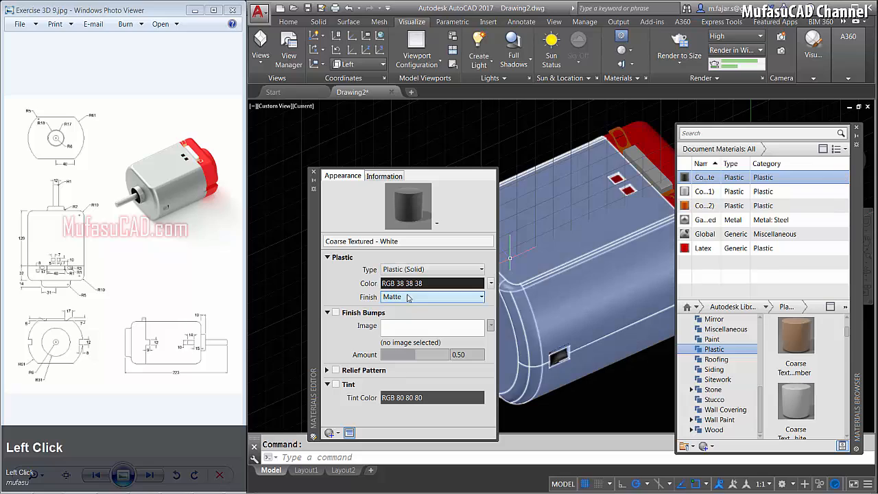
{"action": "left_click", "coordinate": [411, 273]}
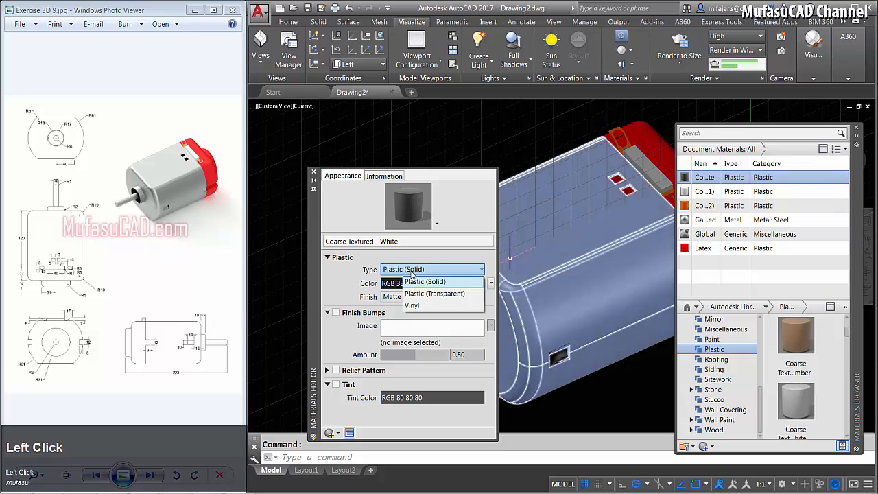
{"action": "left_click", "coordinate": [424, 307]}
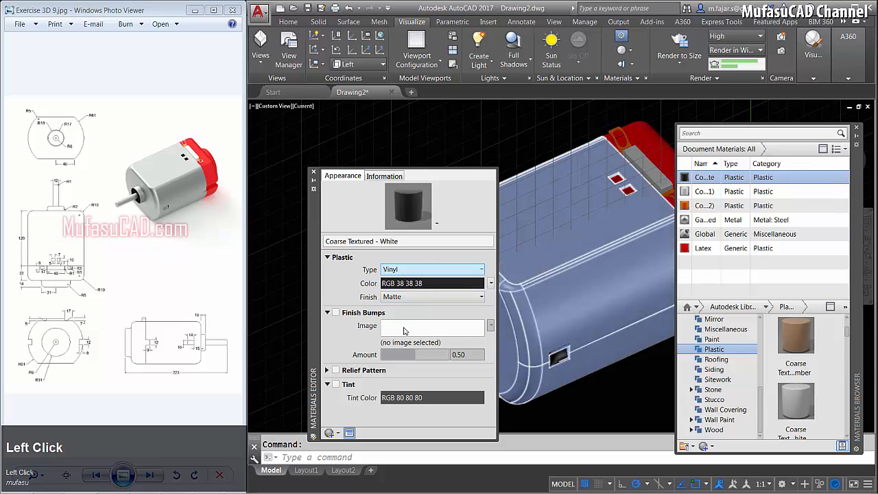
{"action": "left_click", "coordinate": [314, 173]}
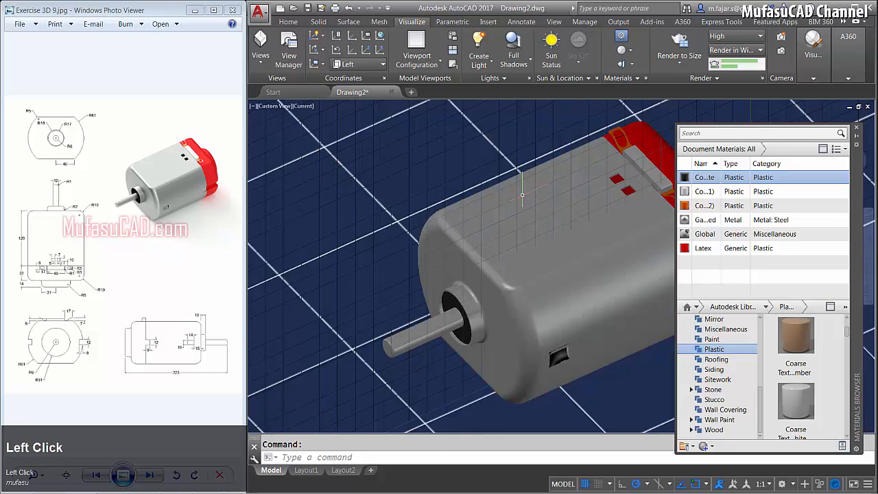
- Lighten the tint colour of the red Latex material by raising its luminance, and close its settings
{"action": "left_click", "coordinate": [703, 248]}
{"action": "double_click", "coordinate": [703, 248]}
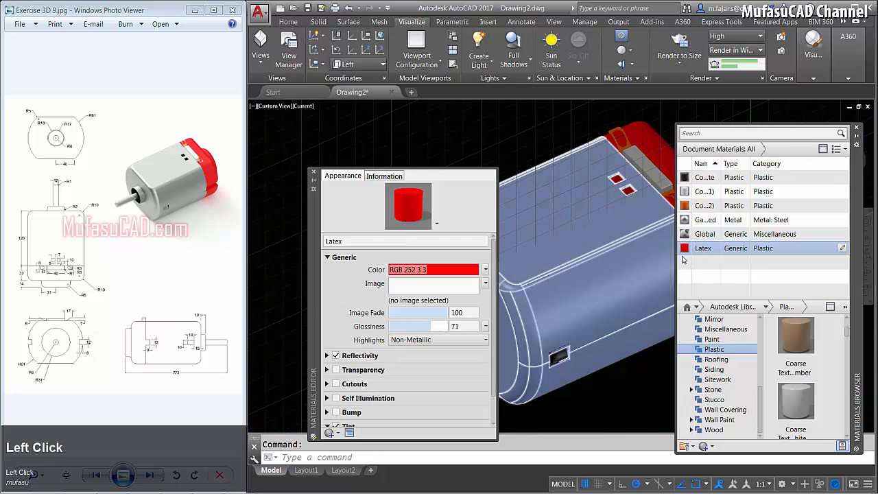
{"action": "scroll", "coordinate": [491, 323], "scroll_direction": "down", "scroll_amount": 2}
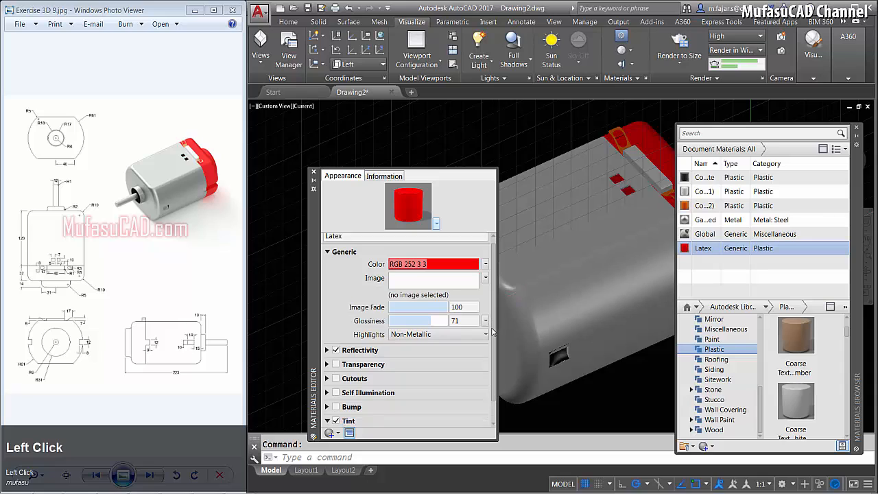
{"action": "left_click", "coordinate": [427, 410]}
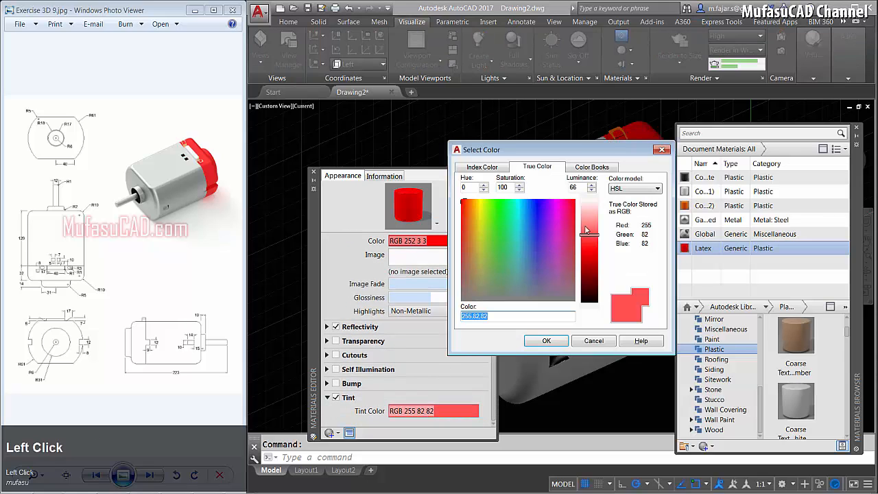
{"action": "left_click", "coordinate": [588, 225]}
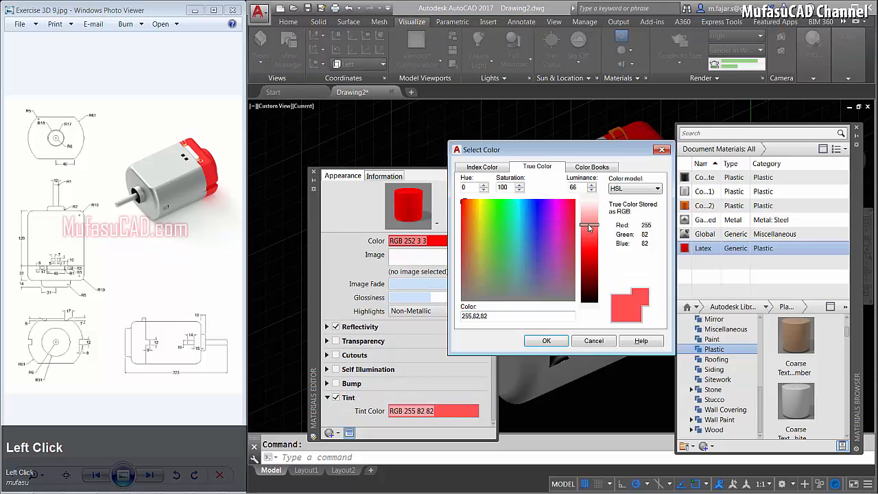
{"action": "left_click", "coordinate": [547, 341]}
{"action": "left_click", "coordinate": [313, 172]}
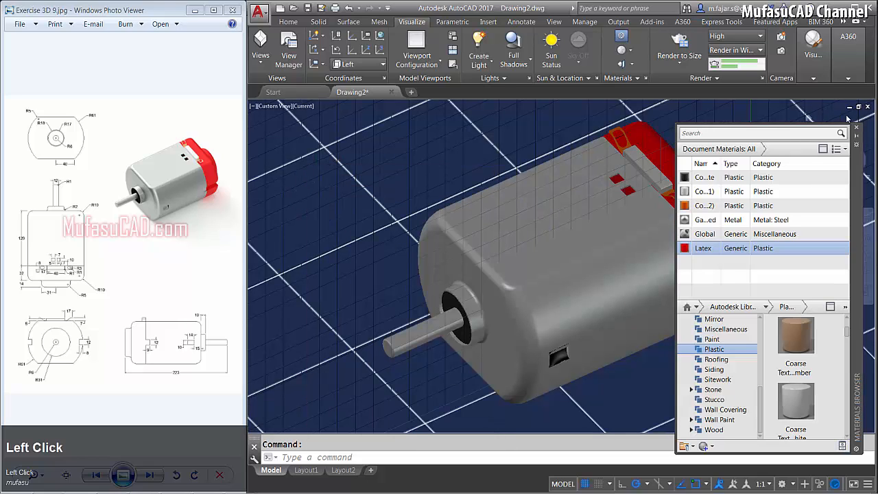
- Close the materials browser and render the motor again with the High preset
{"action": "left_click", "coordinate": [856, 128]}
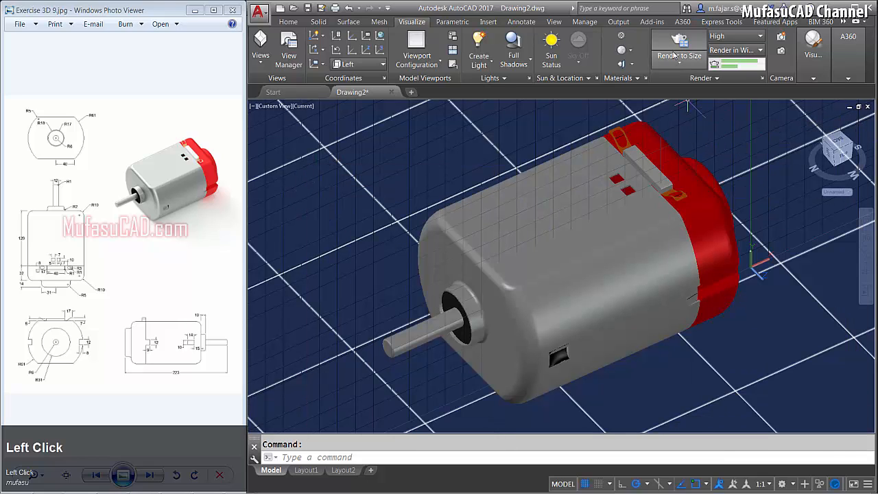
{"action": "left_click", "coordinate": [676, 48]}
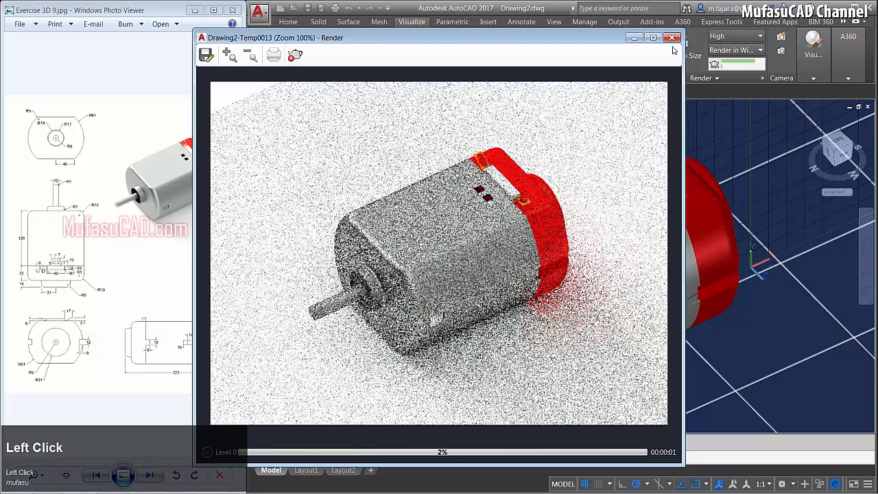